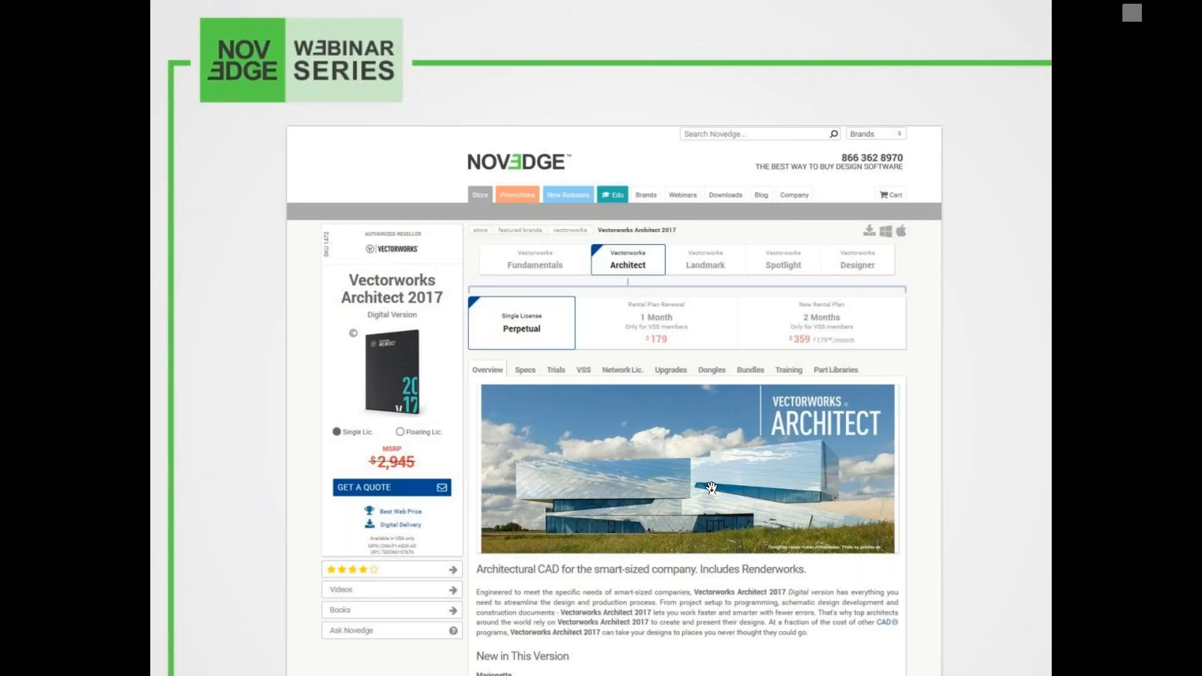
pyautogui.click(712, 489)
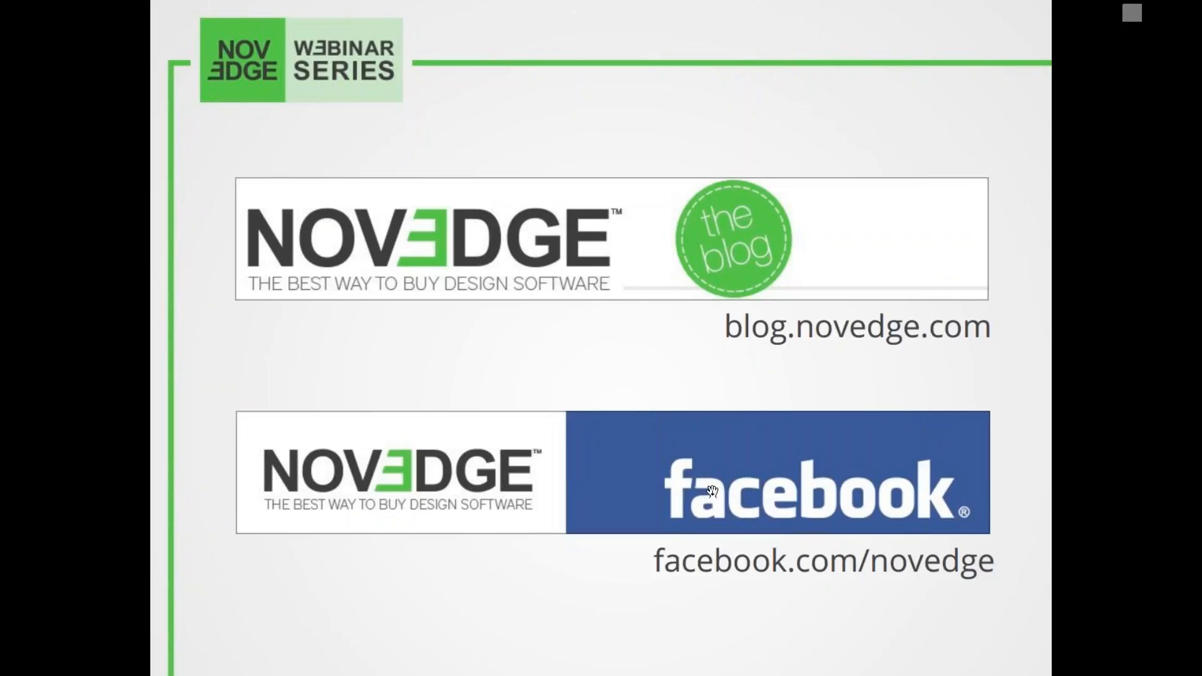
pyautogui.click(680, 540)
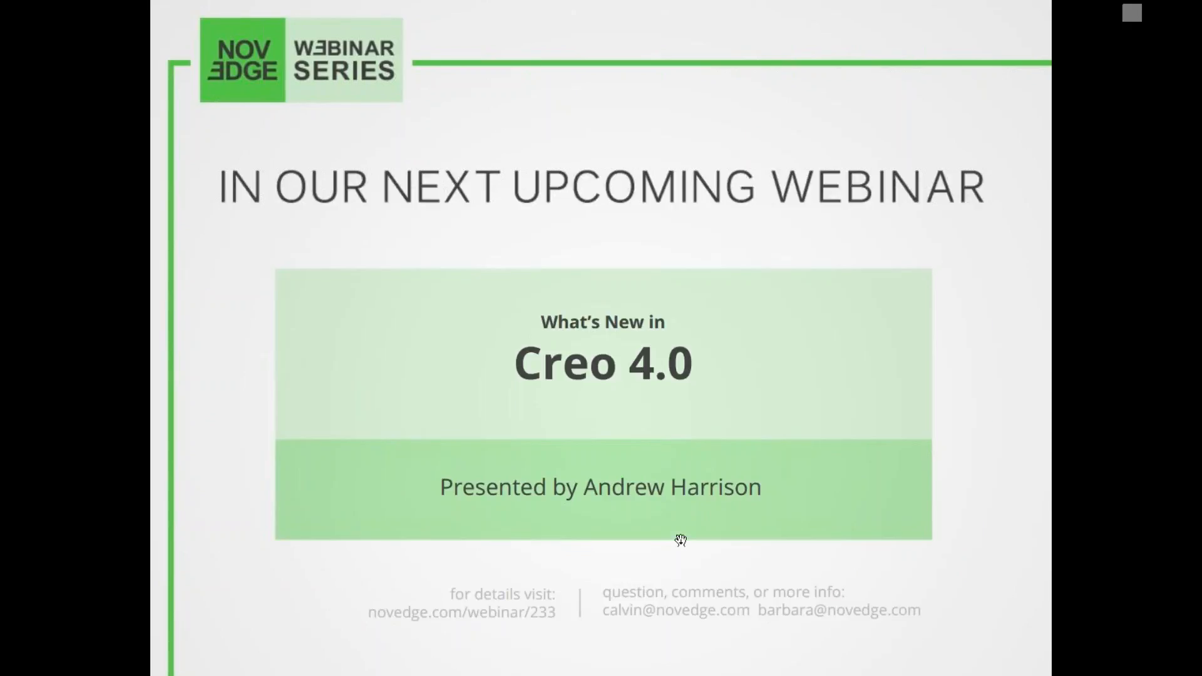
pyautogui.click(680, 540)
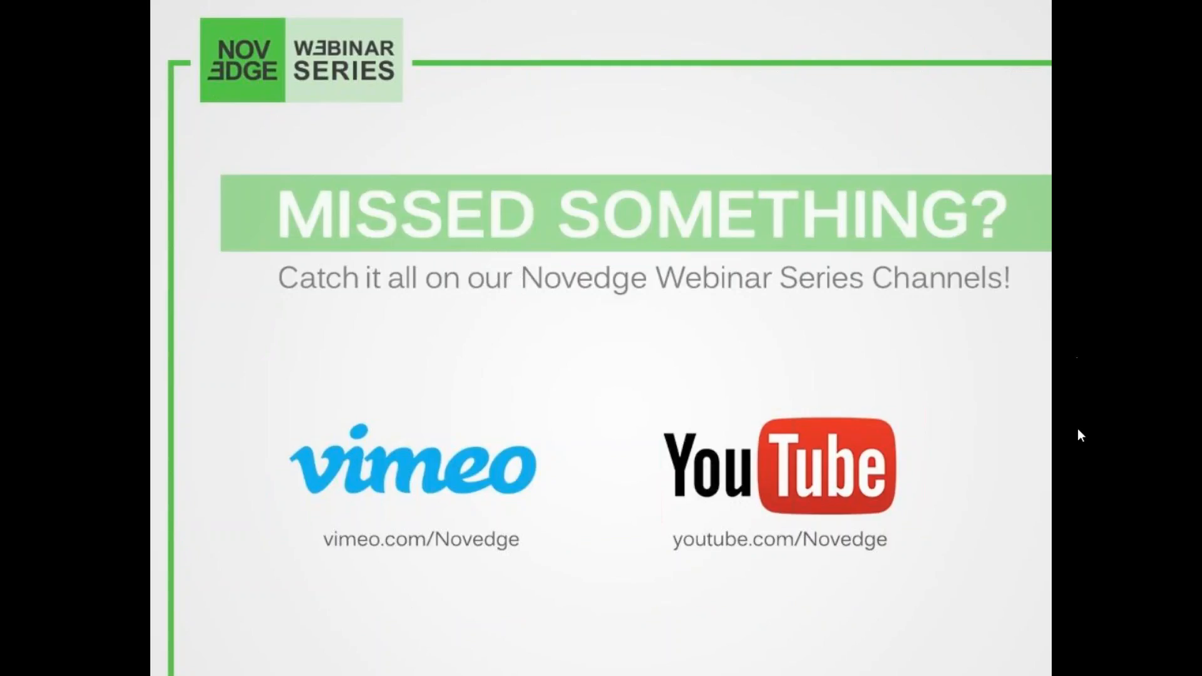
pyautogui.click(648, 355)
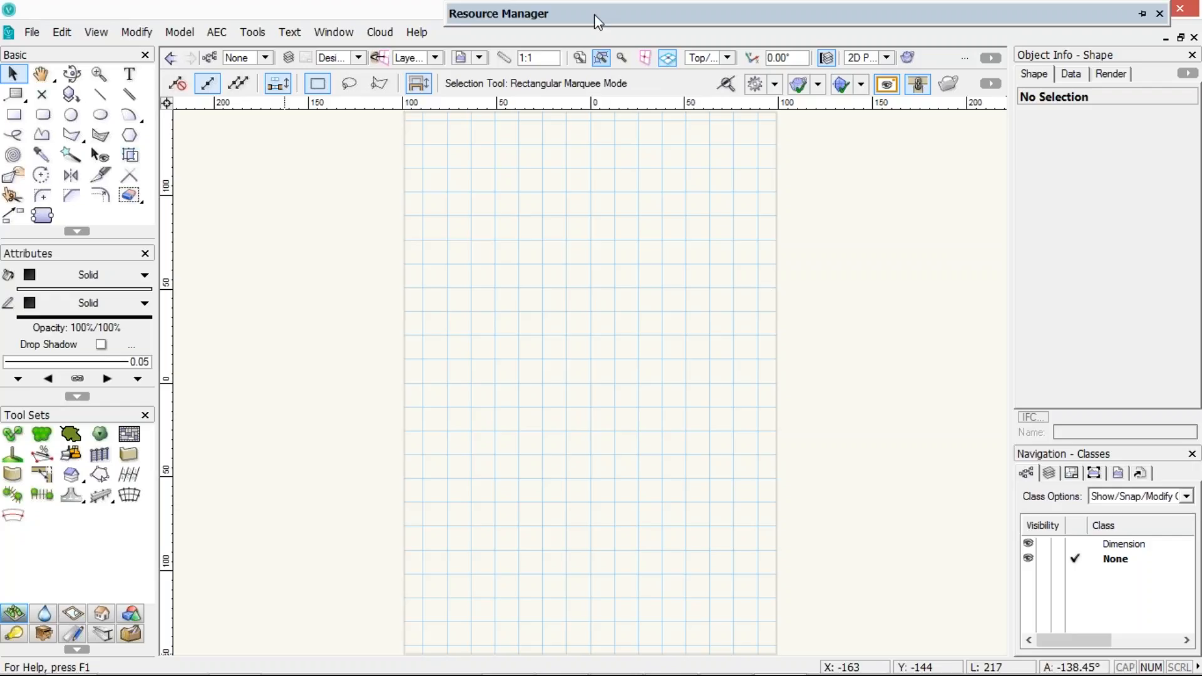
# Close the Resource Manager palette
pyautogui.moveTo(595, 16)
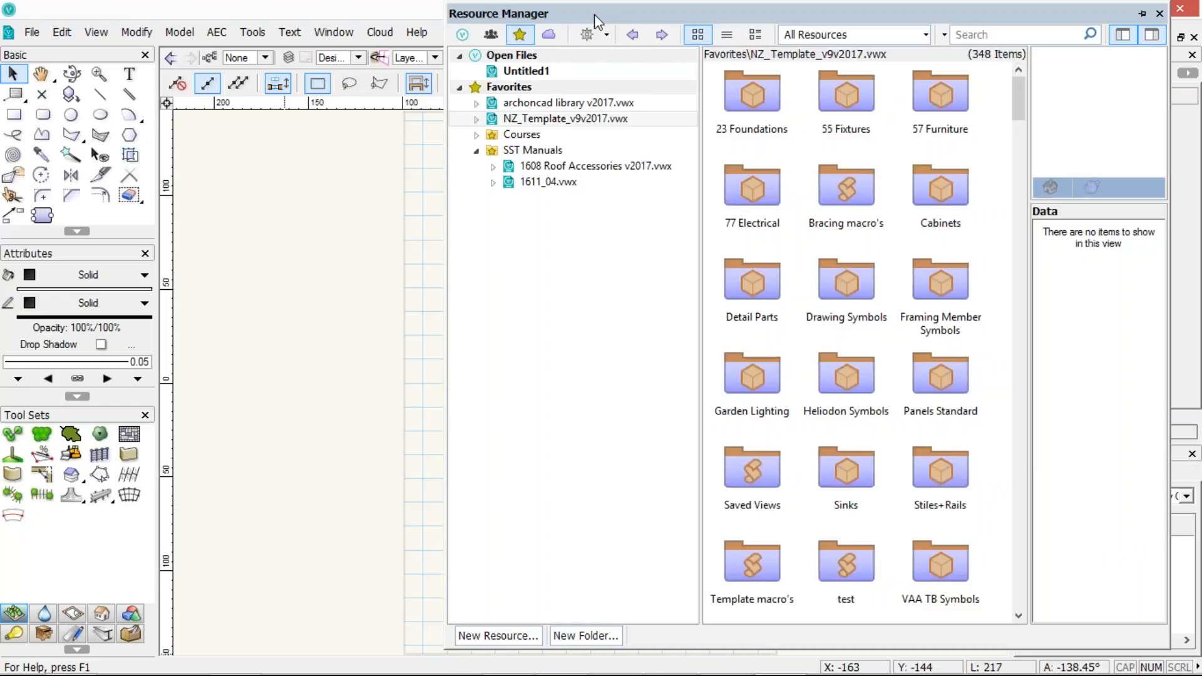
pyautogui.click(1159, 14)
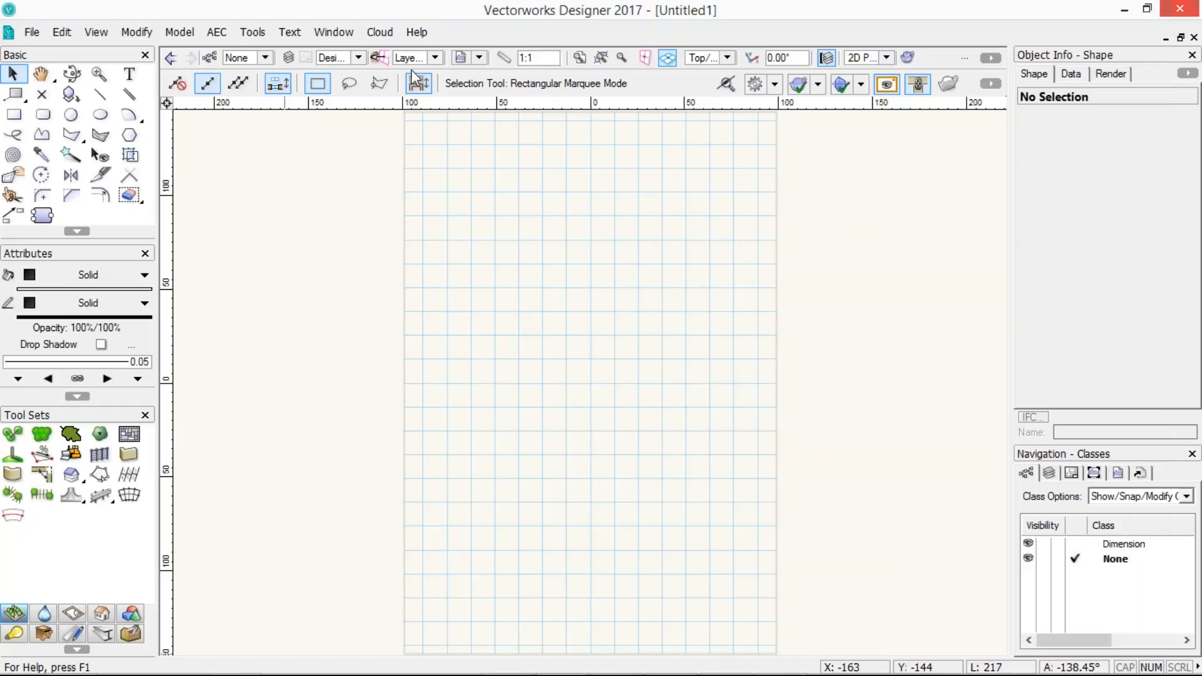
# Reopen the Resource Manager palette from the palettes list
pyautogui.click(332, 34)
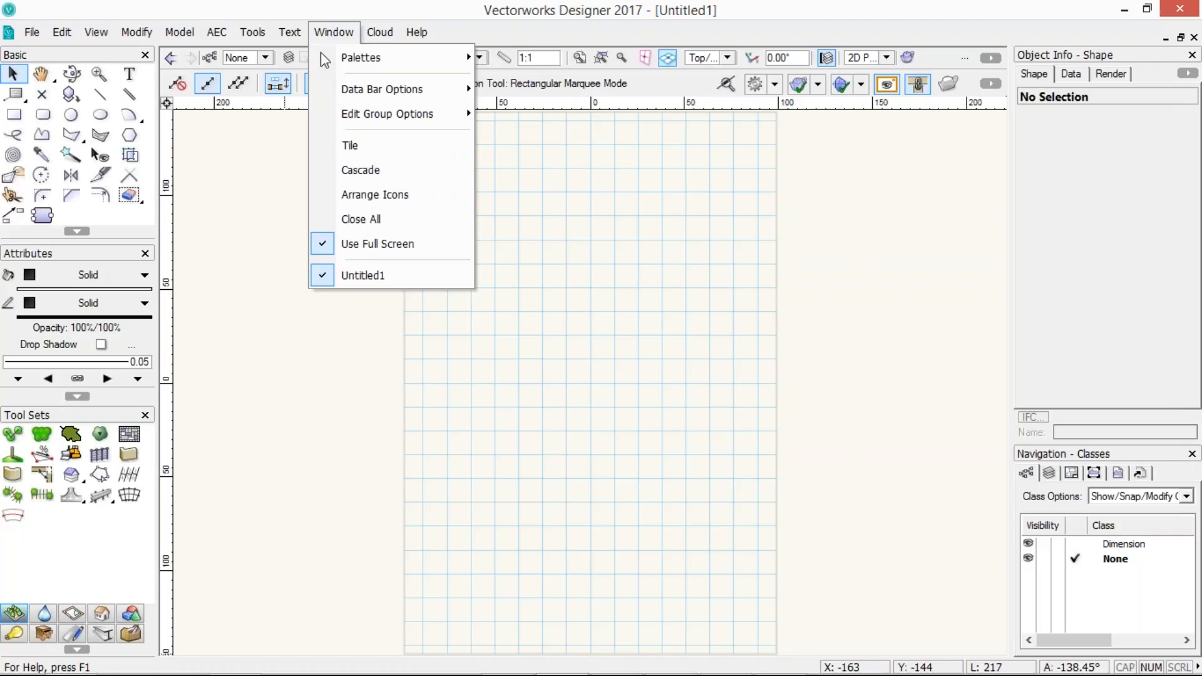
pyautogui.moveTo(322, 55)
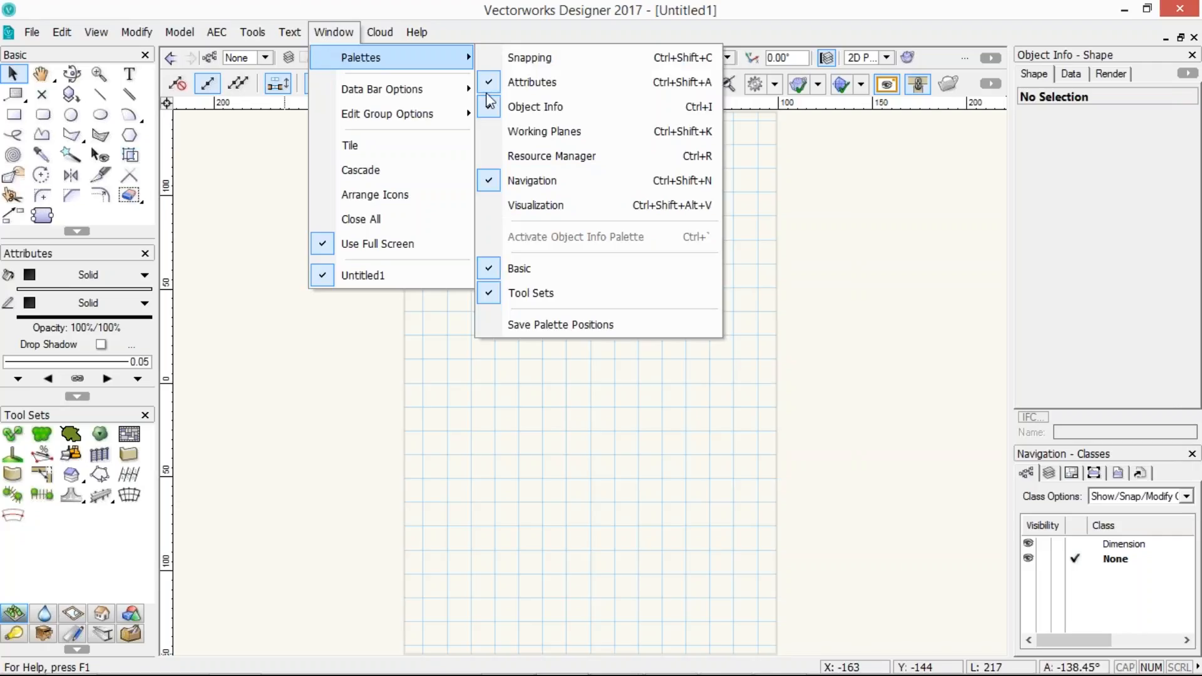
pyautogui.click(517, 157)
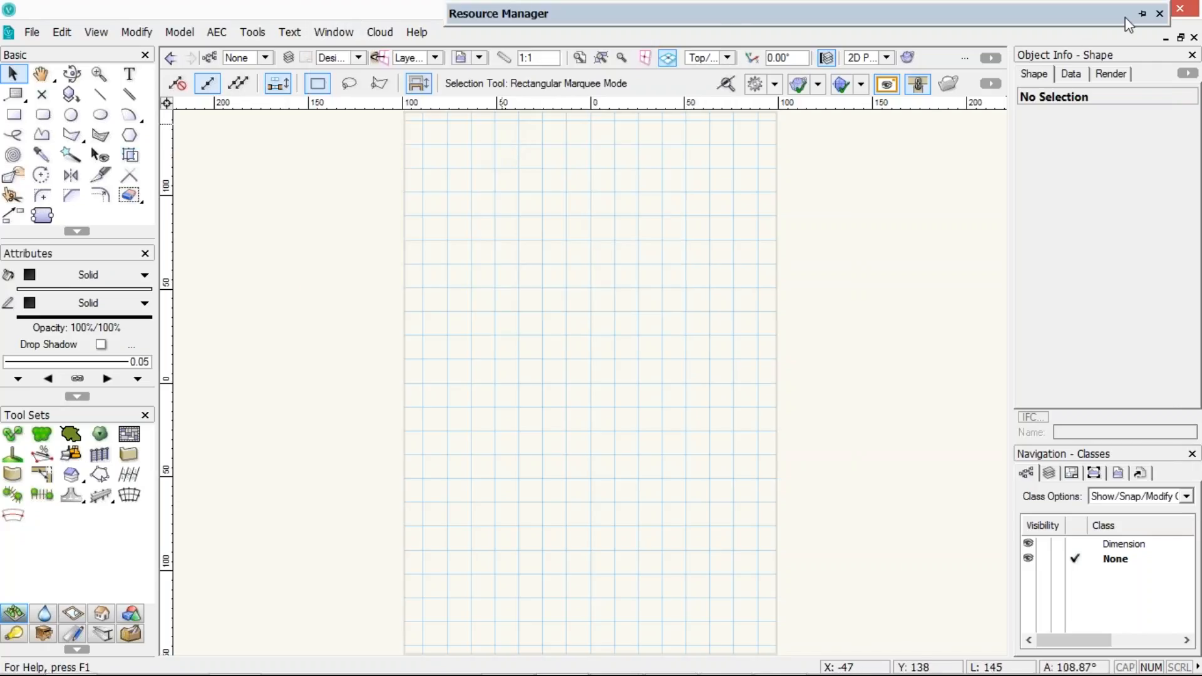
# Pin the Resource Manager palette and shorten it to the upper part of the drawing area
pyautogui.click(1142, 14)
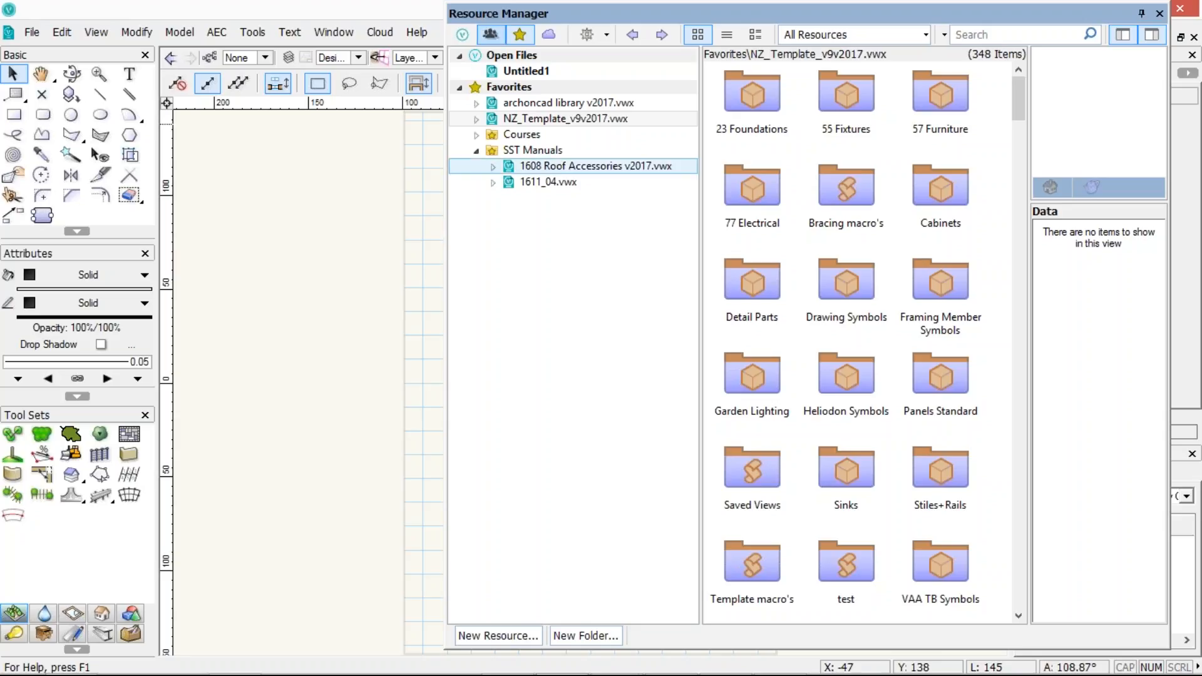
pyautogui.moveTo(455, 559); pyautogui.dragTo(446, 408)
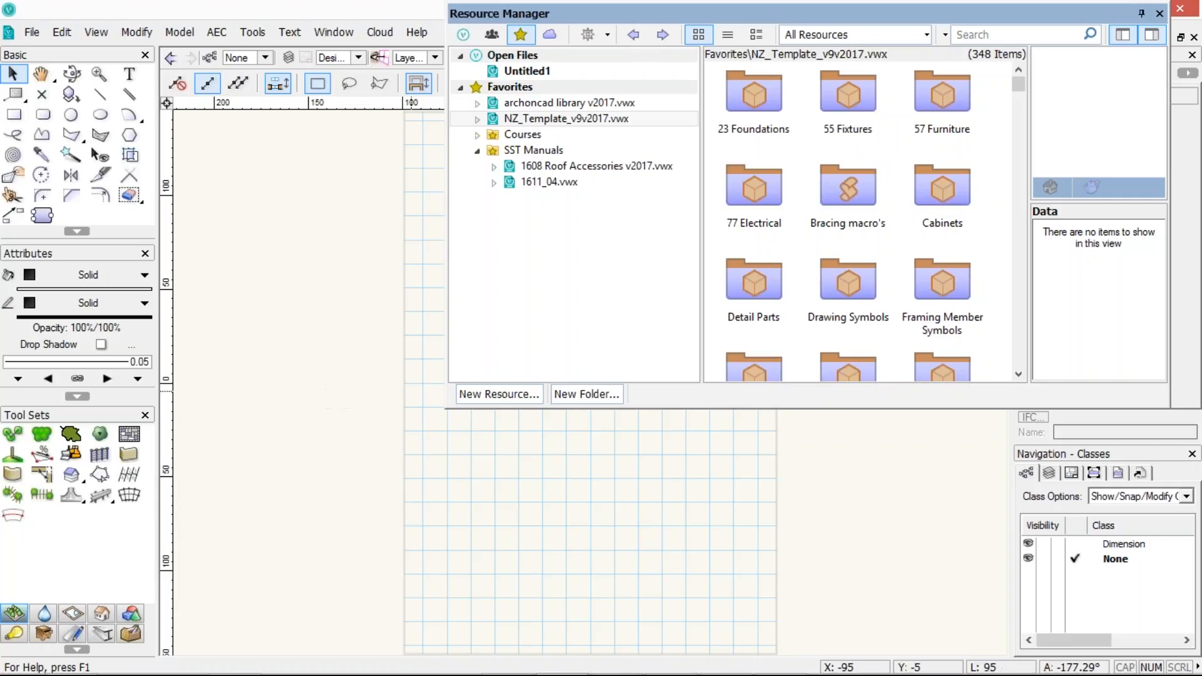
# Open the 23 Foundations folder inside the archcad library v2017.vwx favorite file
pyautogui.click(746, 105)
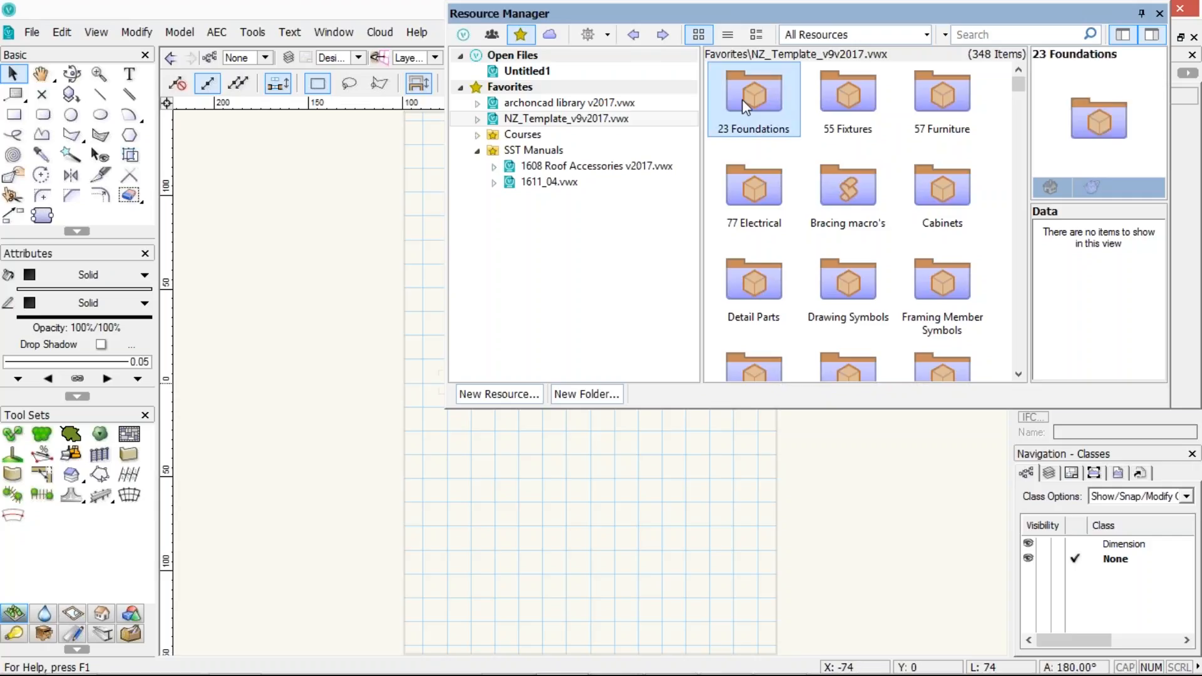
pyautogui.click(568, 103)
pyautogui.click(773, 100)
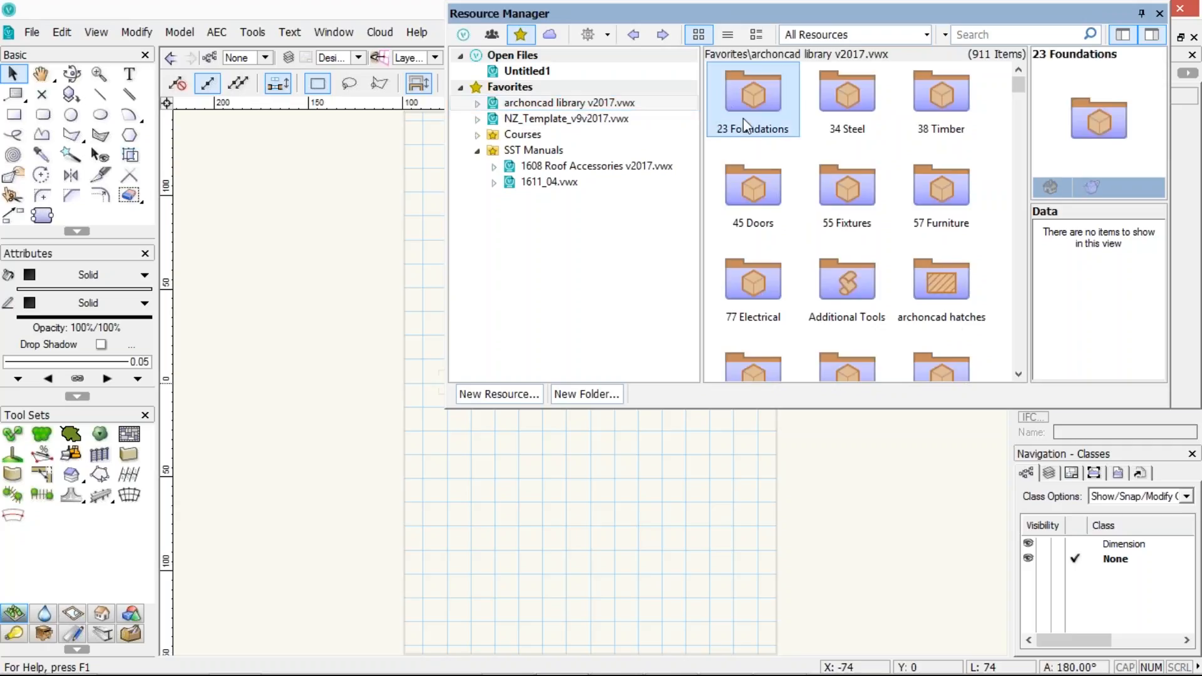
pyautogui.doubleClick(756, 94)
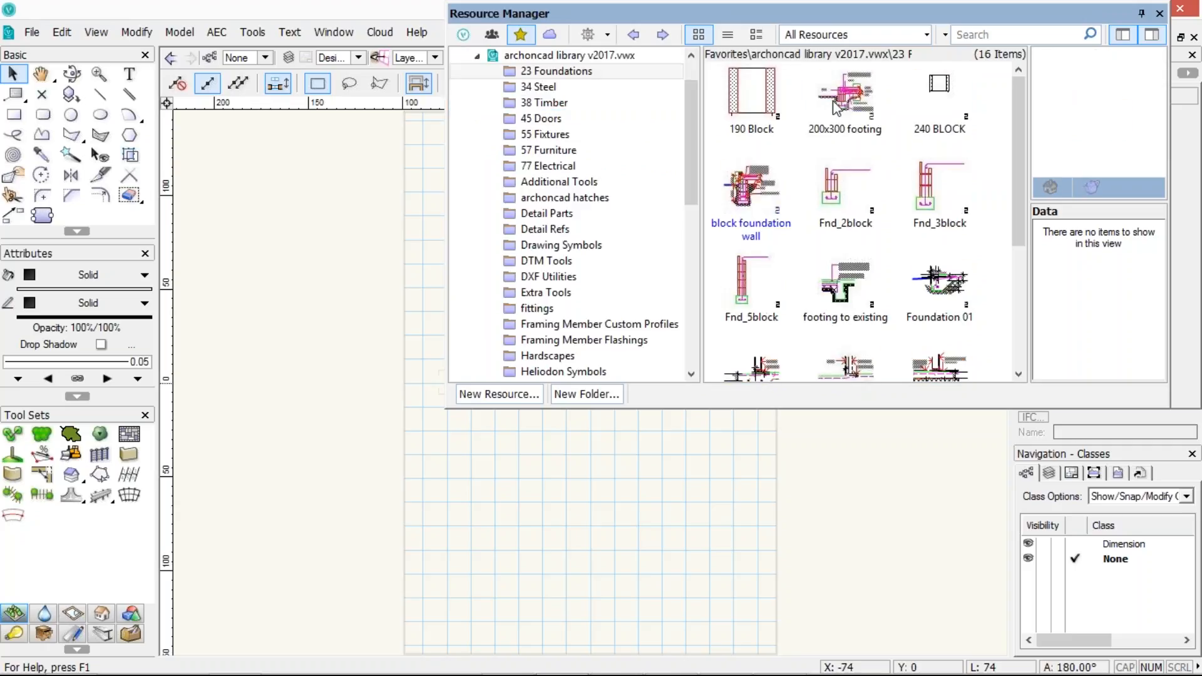
# Select the 200x300 footing symbol to preview it, and select the 23 Foundations folder in the tree
pyautogui.click(833, 101)
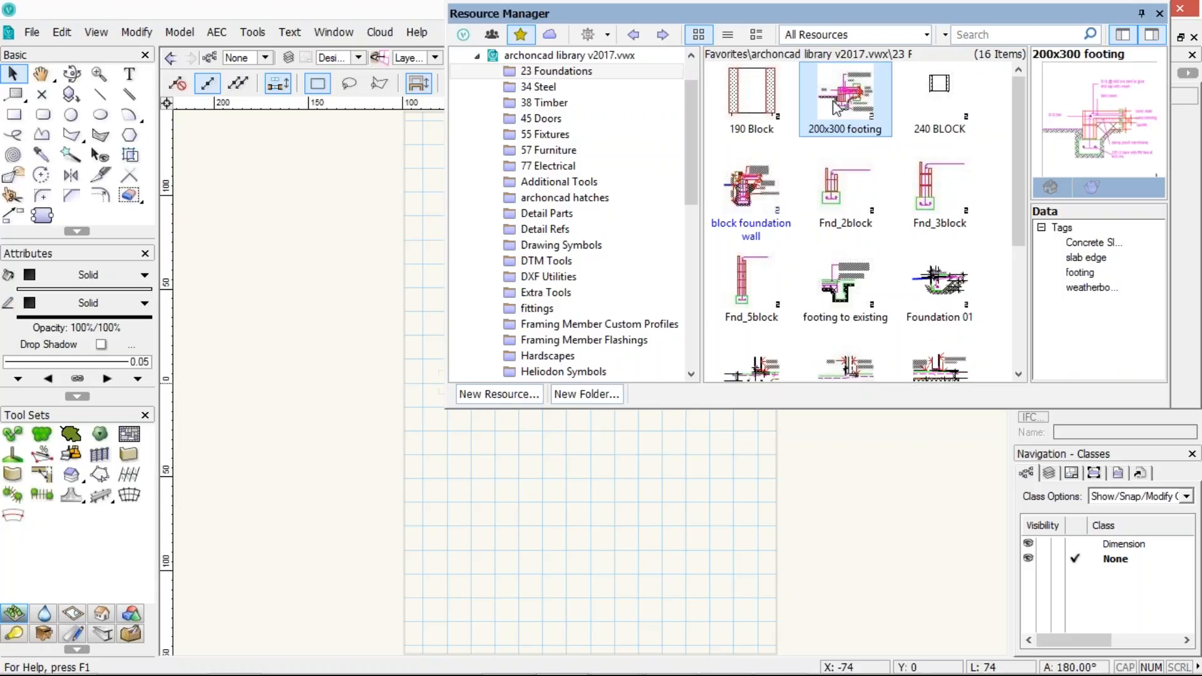
pyautogui.scroll(1, 696, 164)
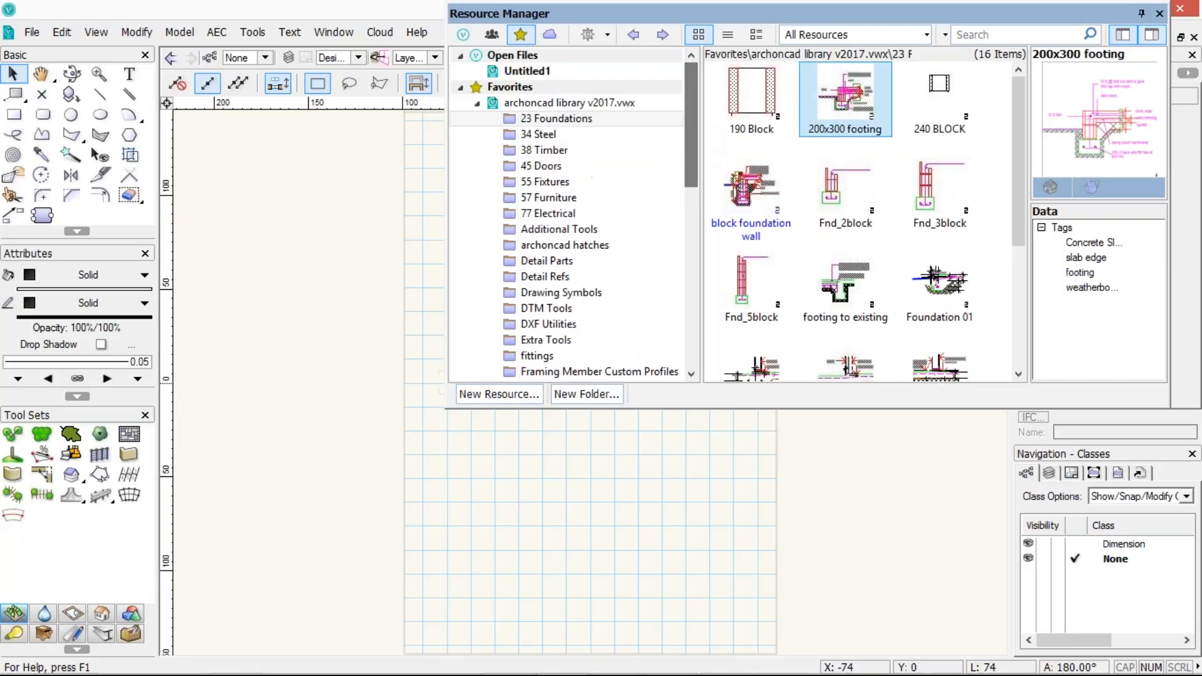
pyautogui.click(582, 71)
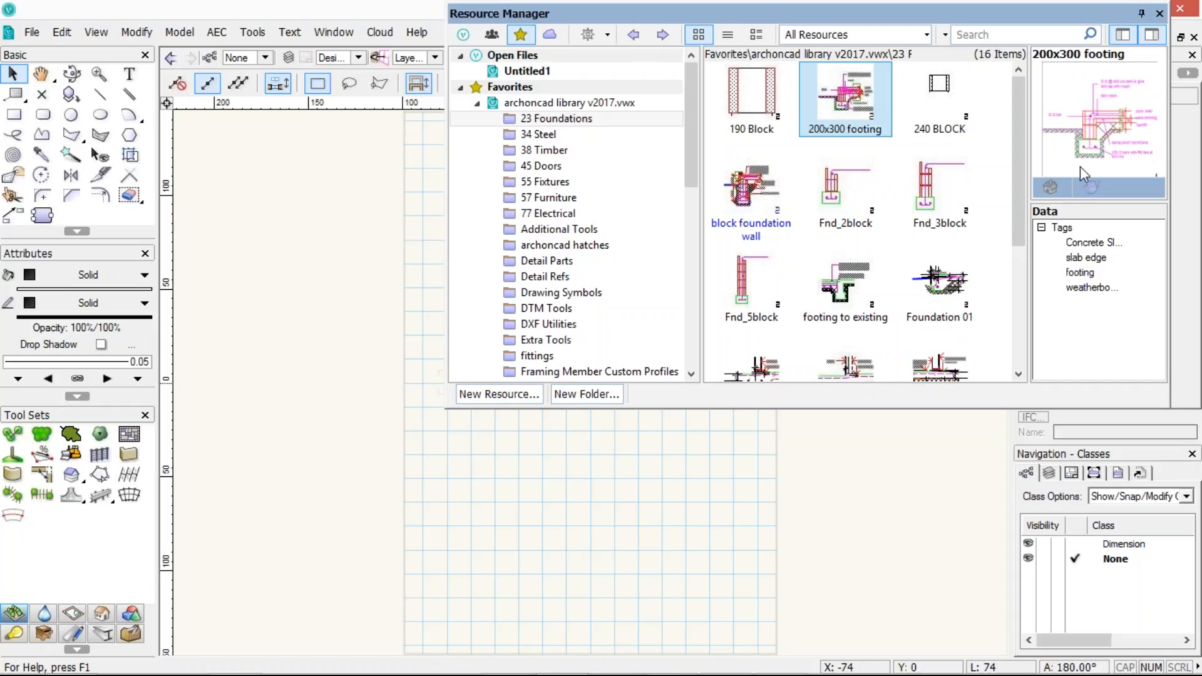
# Enlarge the resource preview pane by widening it and adjusting its height
pyautogui.moveTo(1029, 285); pyautogui.dragTo(962, 285)
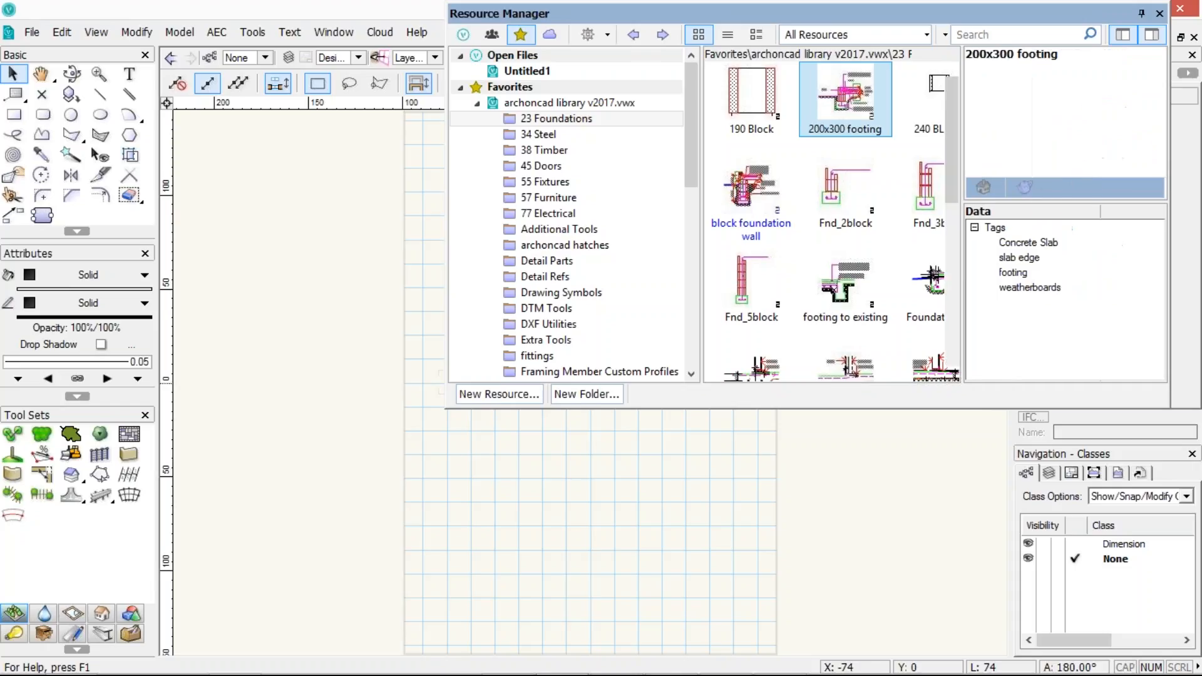
pyautogui.moveTo(1054, 222); pyautogui.dragTo(1048, 294)
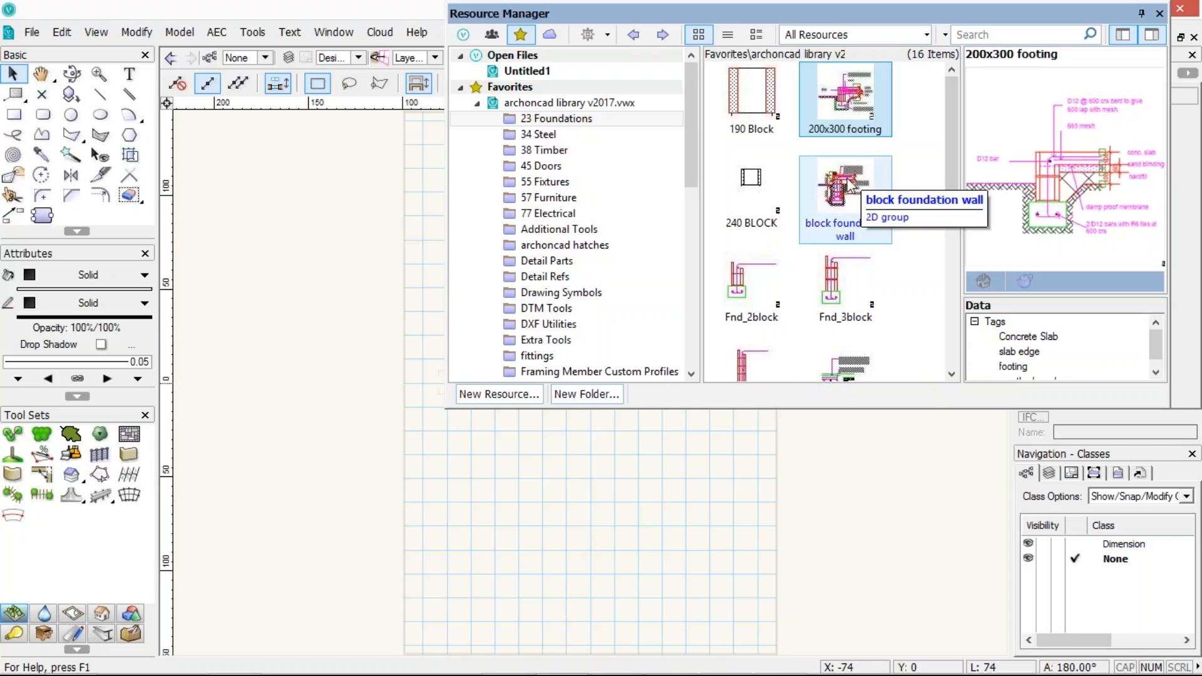
pyautogui.moveTo(989, 296); pyautogui.dragTo(989, 250)
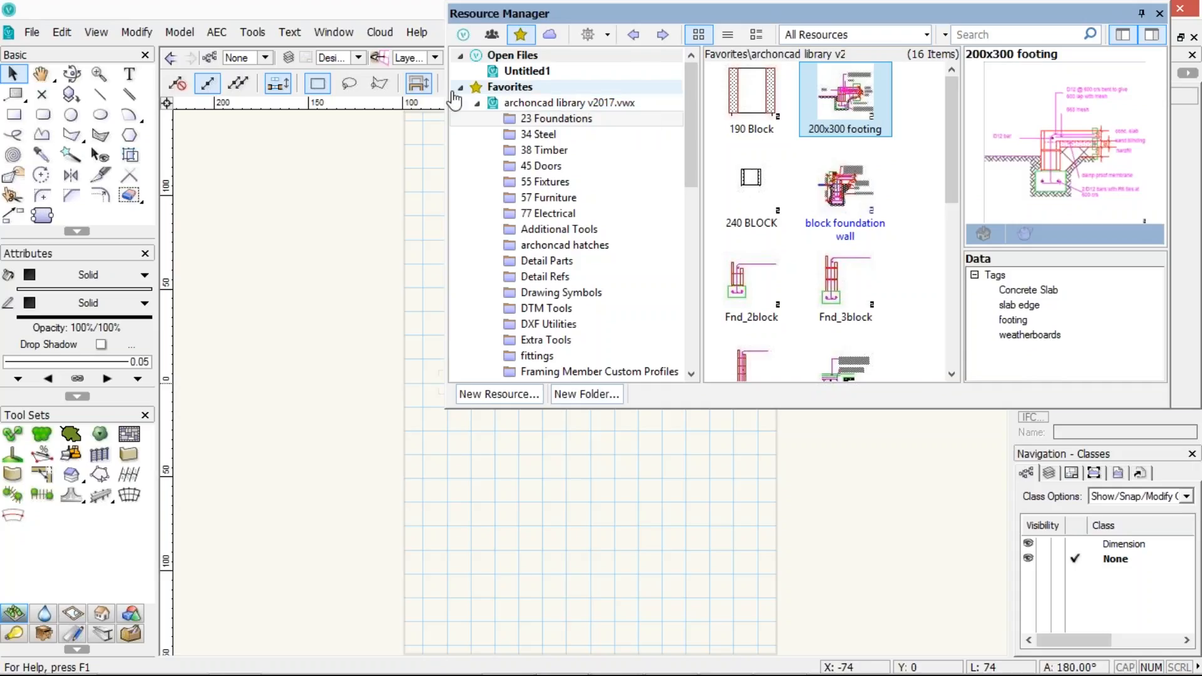
# Filter the Resource Manager to show only Gradients in the archcad library v2017.vwx favorite
pyautogui.click(460, 87)
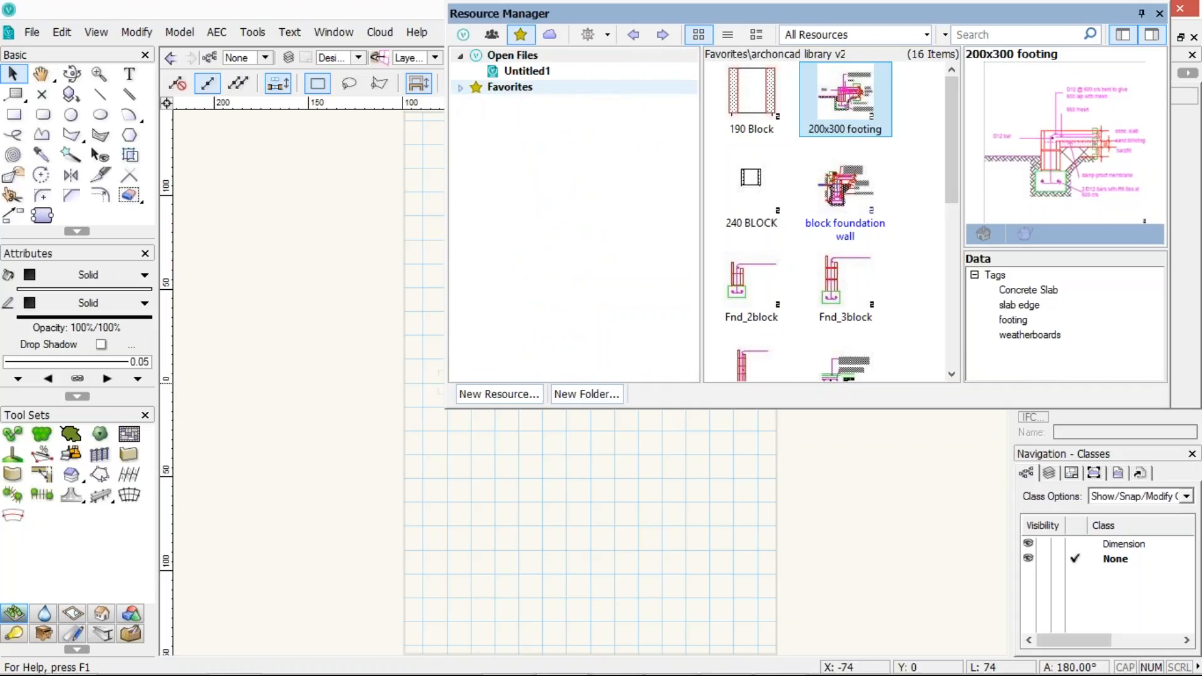
pyautogui.click(848, 34)
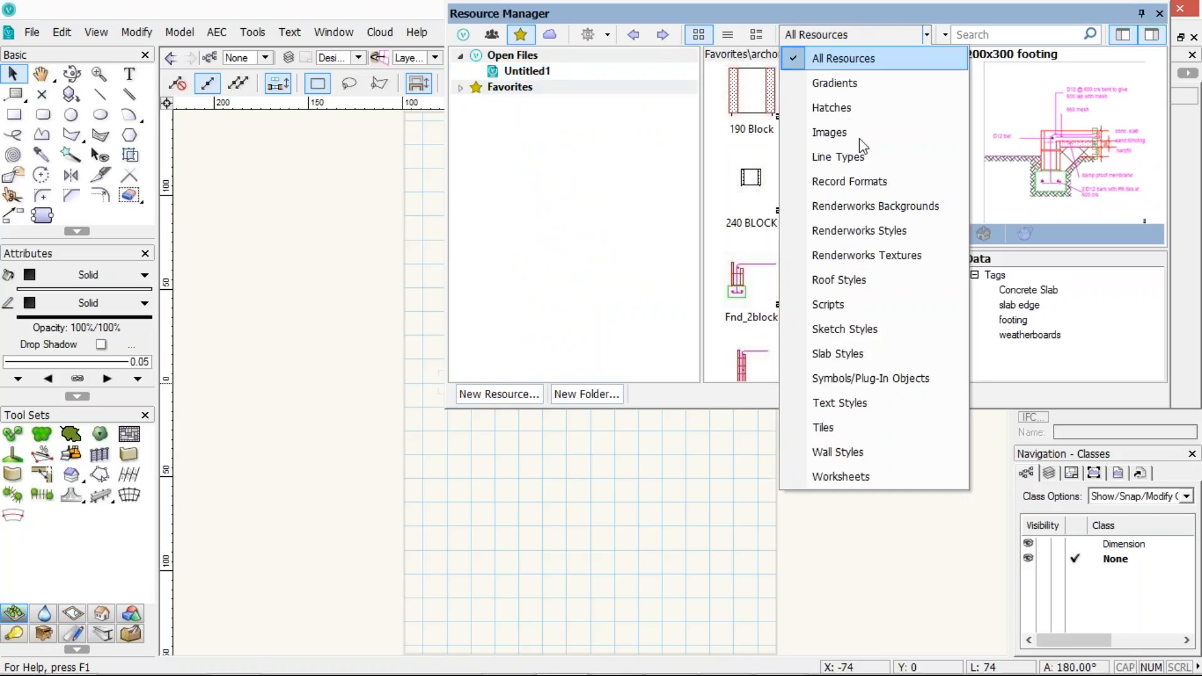
pyautogui.click(873, 82)
pyautogui.click(617, 103)
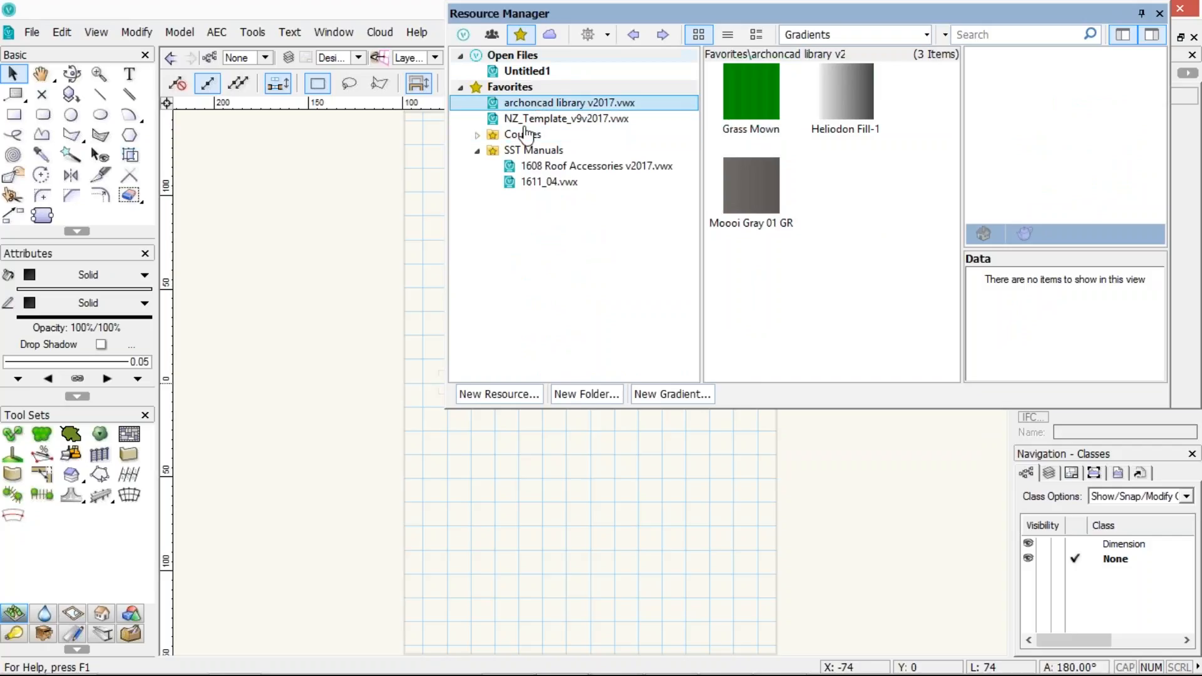
# Show Vectorworks Libraries and open _Default Gradients.vwx under Defaults > Attributes - Gradients
pyautogui.click(462, 36)
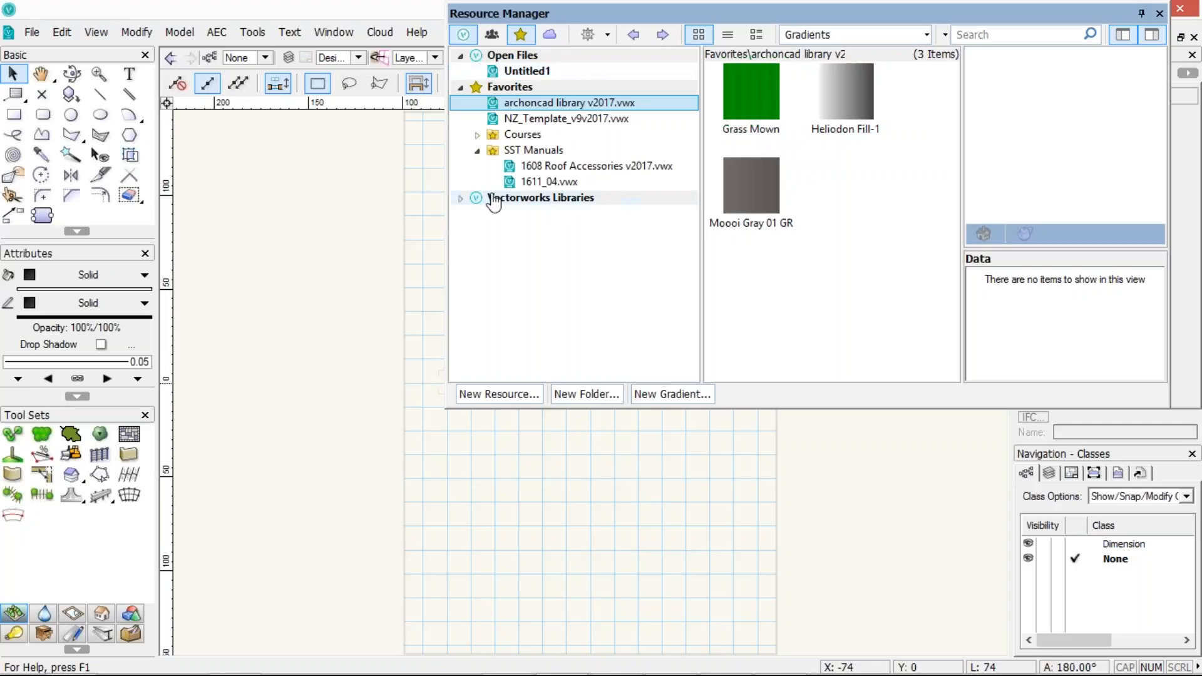
pyautogui.click(460, 198)
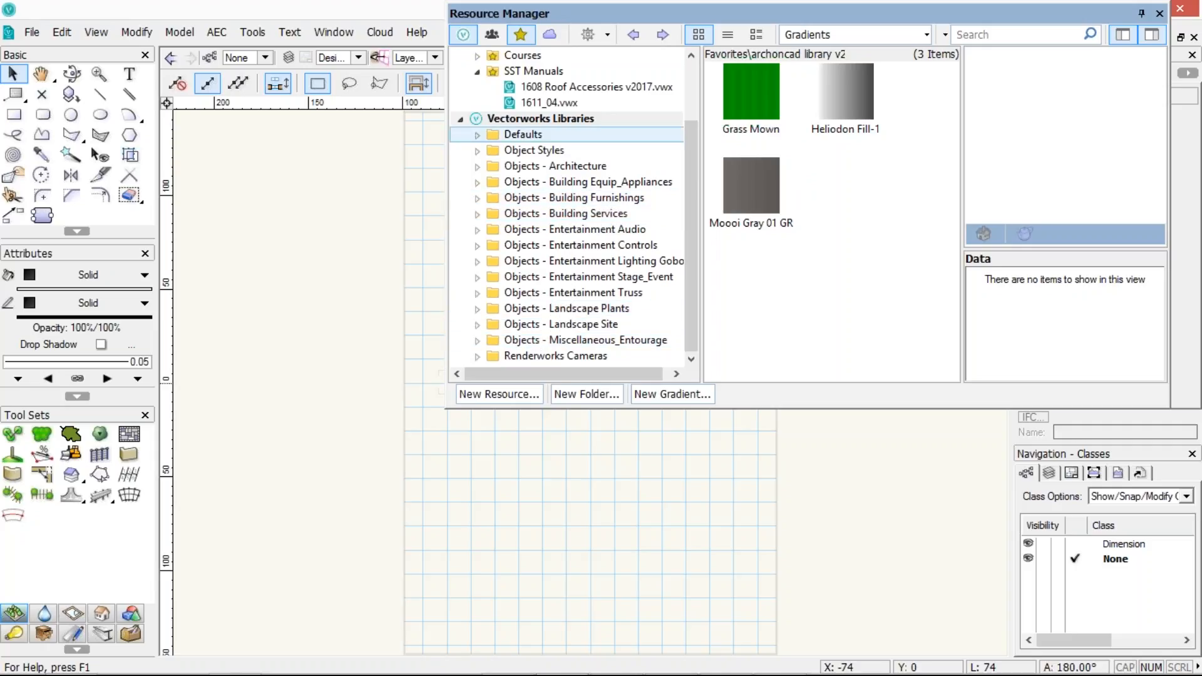
pyautogui.click(477, 134)
pyautogui.click(674, 153)
pyautogui.scroll(2, 693, 115)
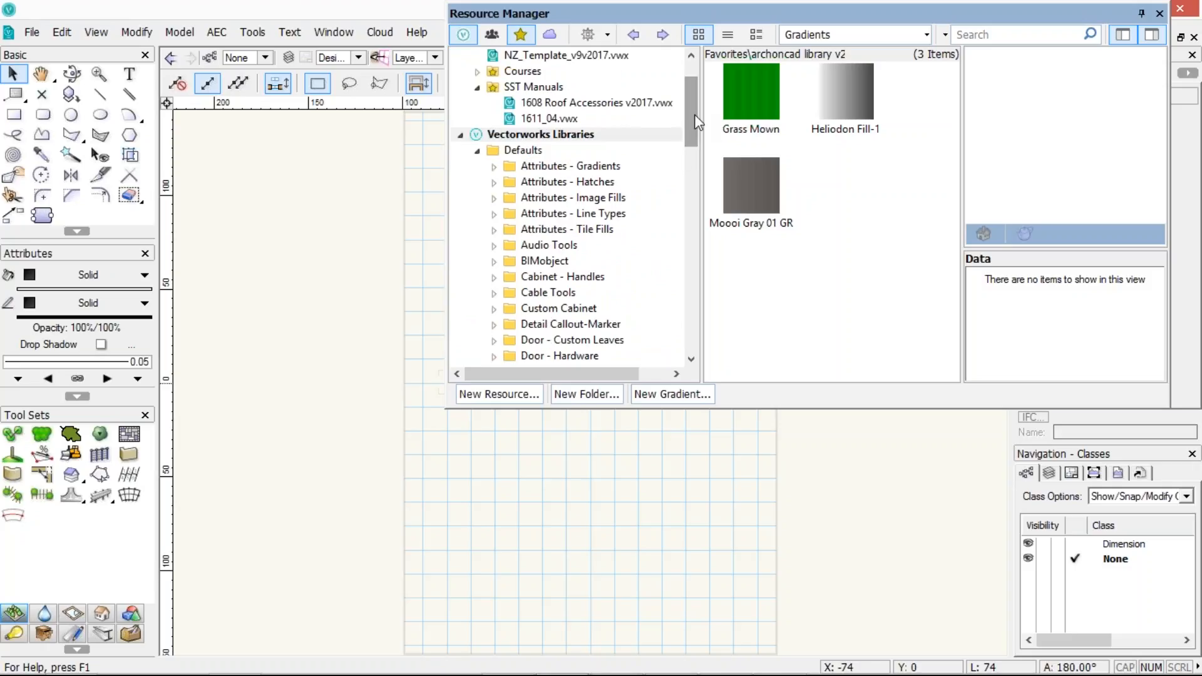
pyautogui.click(494, 166)
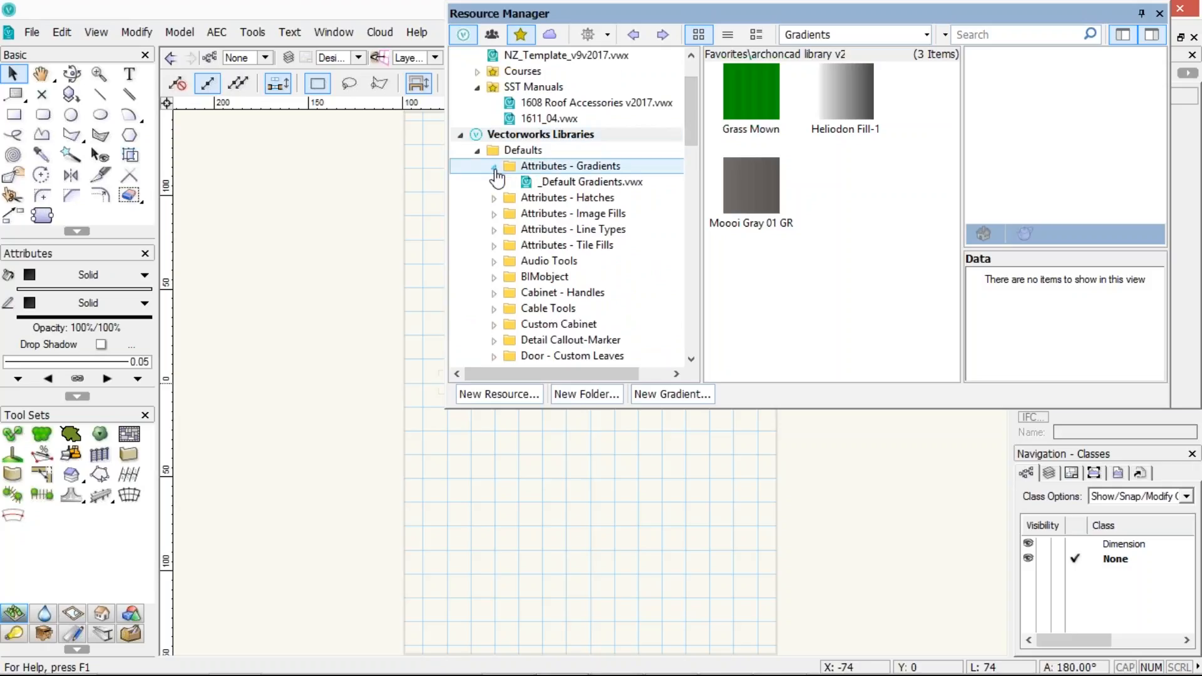
pyautogui.click(573, 182)
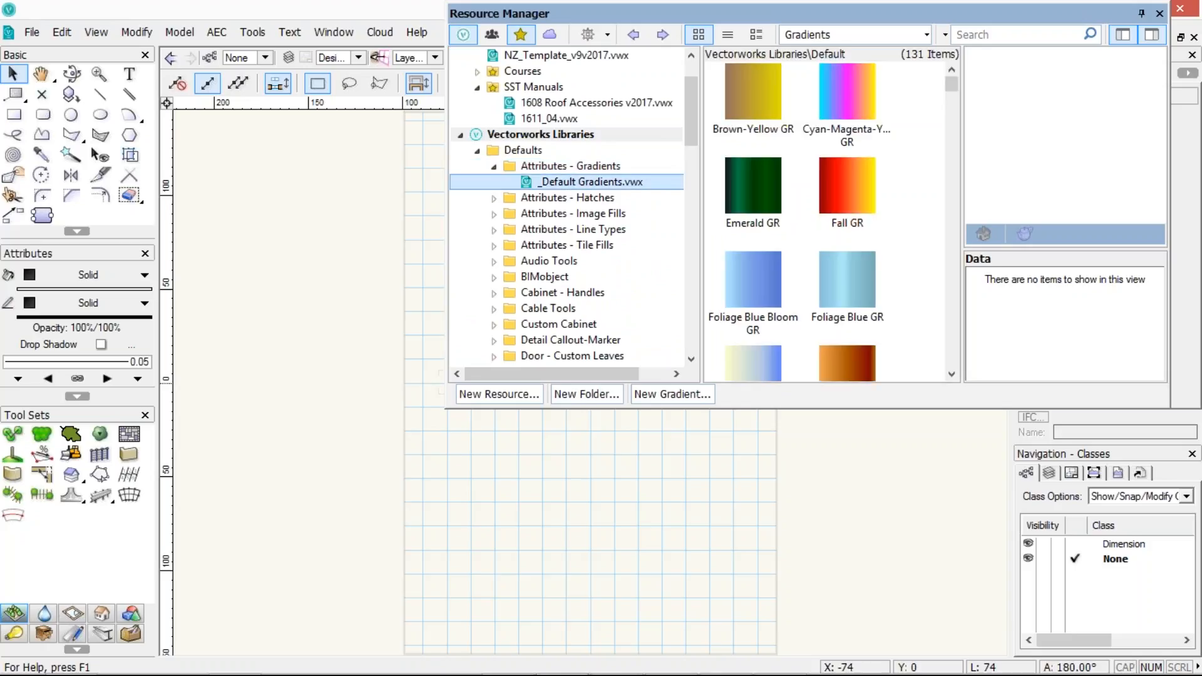
# Preview the Brown-Yellow GR and Emerald GR gradients, then collapse Vectorworks Libraries
pyautogui.click(732, 119)
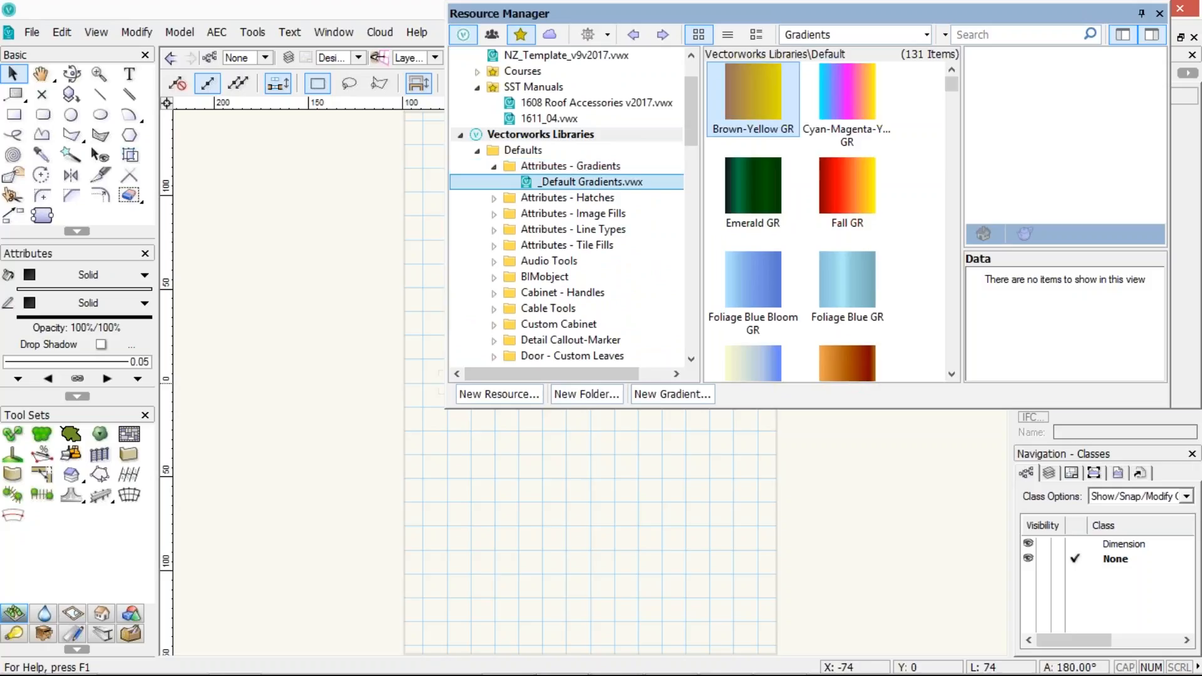
pyautogui.click(756, 188)
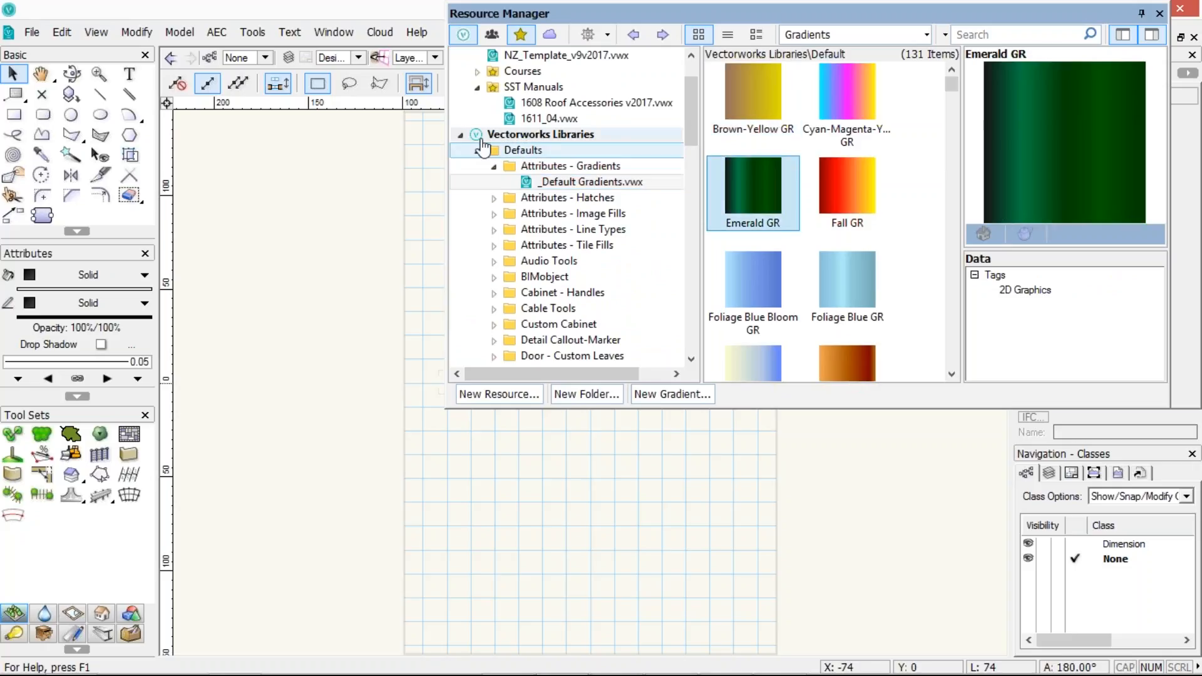
pyautogui.click(461, 136)
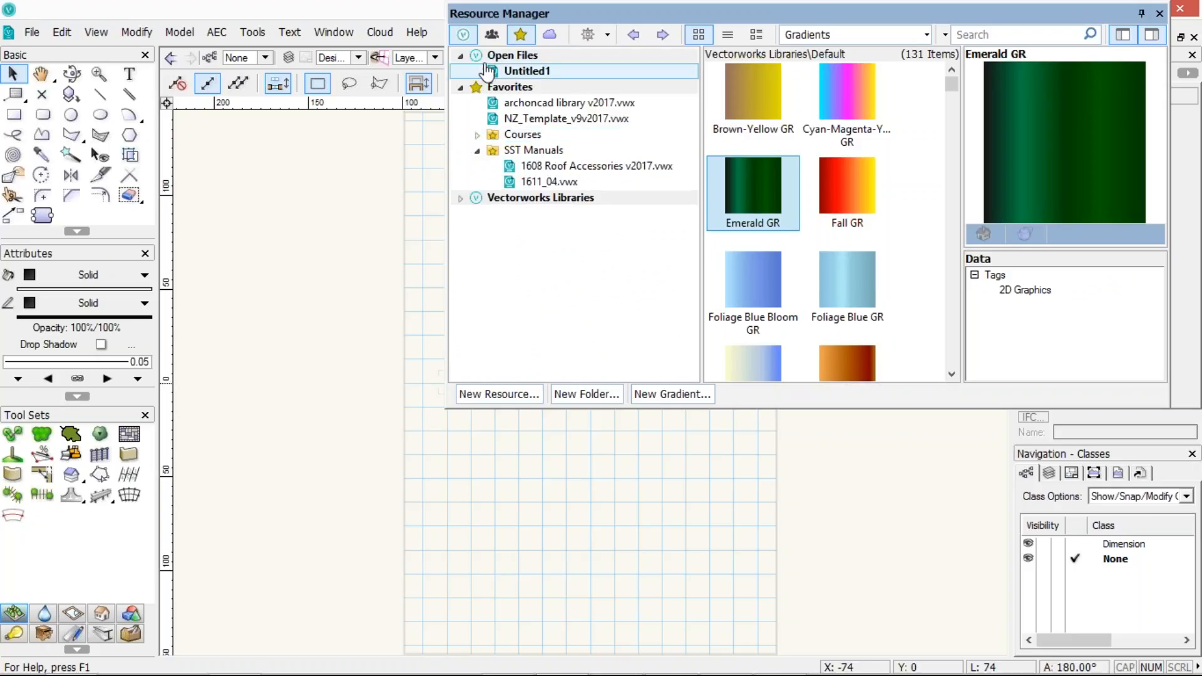
# Add Subscription Libraries, User Libraries and Workgroup Libraries to the resource tree, briefly browsing Subscription Libraries
pyautogui.click(549, 33)
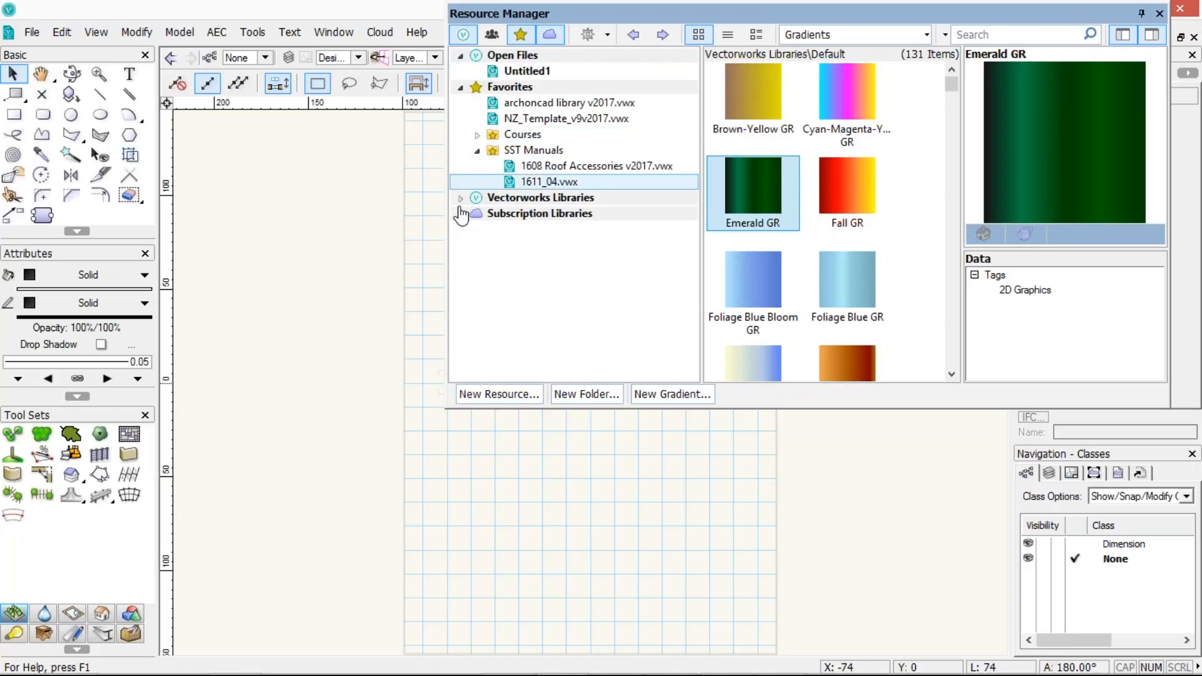
pyautogui.click(460, 214)
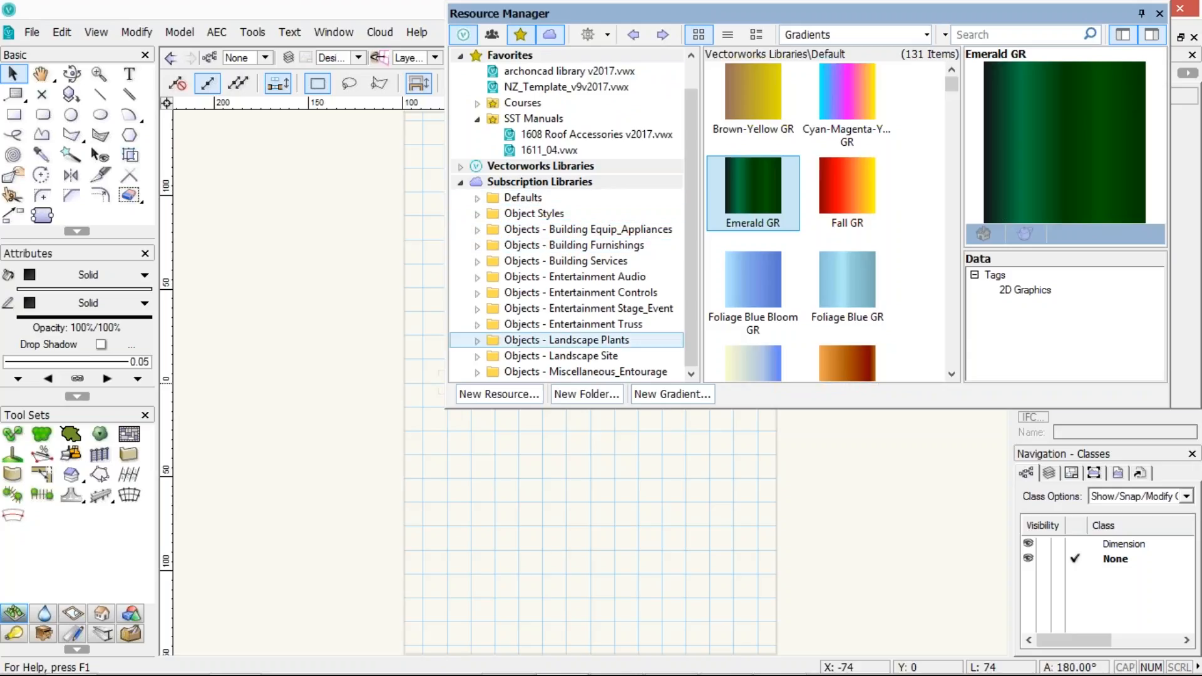
pyautogui.click(460, 182)
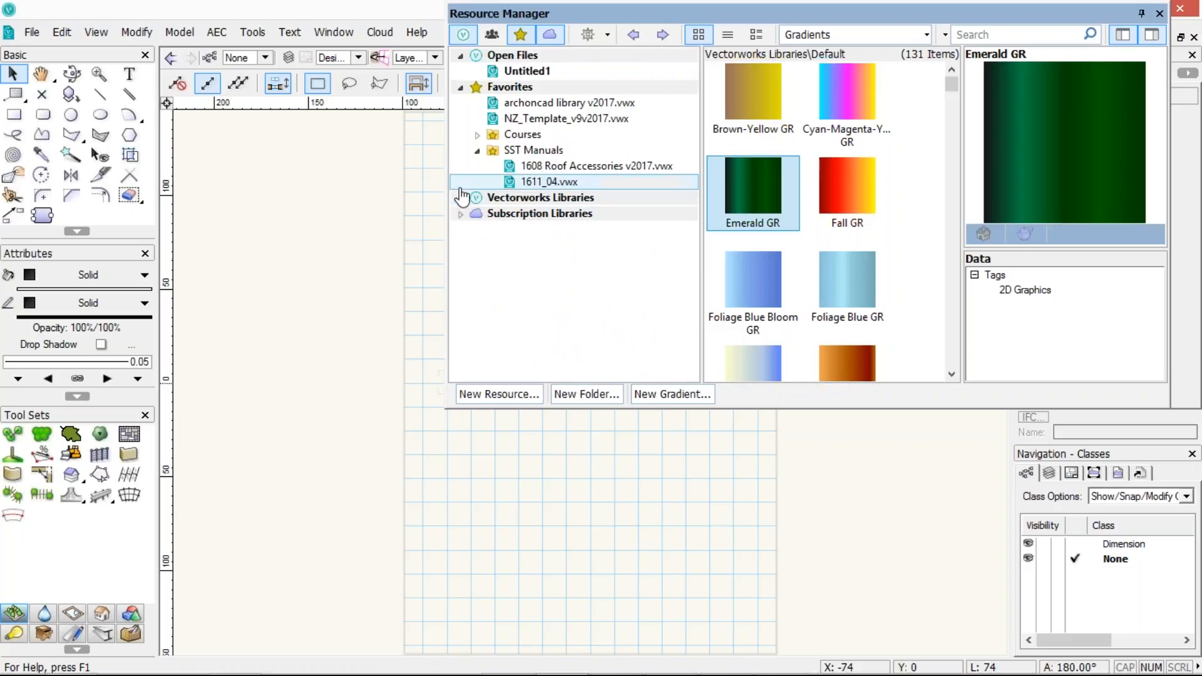
pyautogui.click(495, 36)
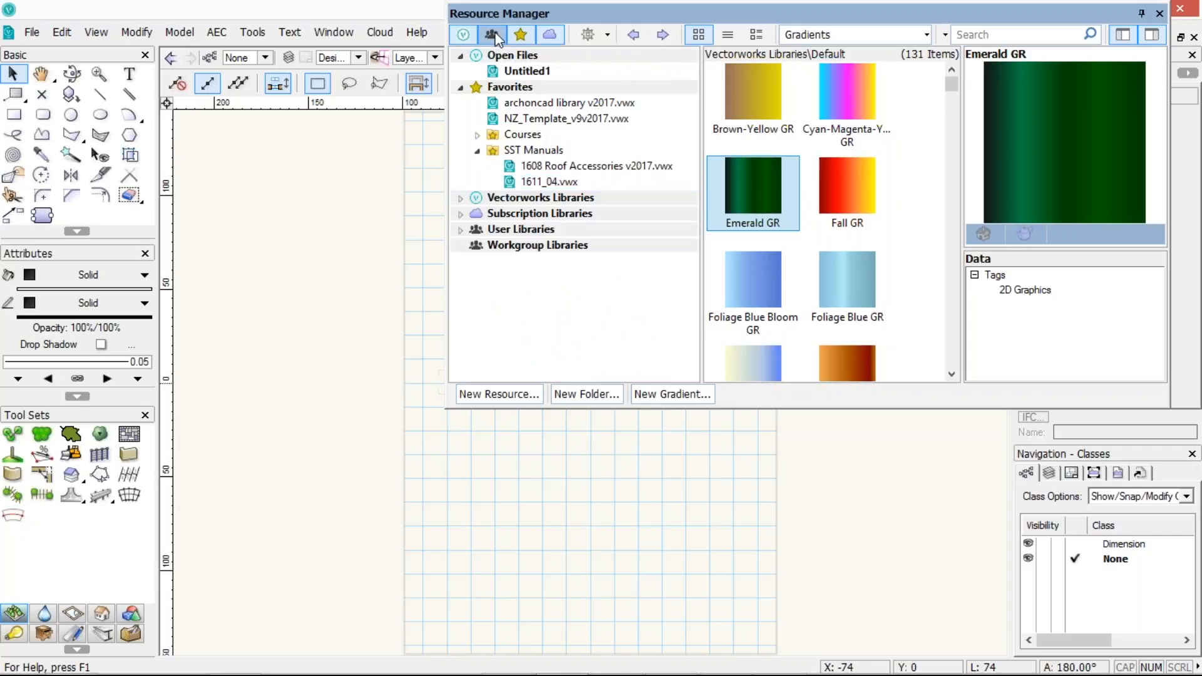
# Expand User Libraries and its Defaults folder to browse the Attributes - Hatches, Cabinet, Custom Cabinet and Stairs folders
pyautogui.click(460, 229)
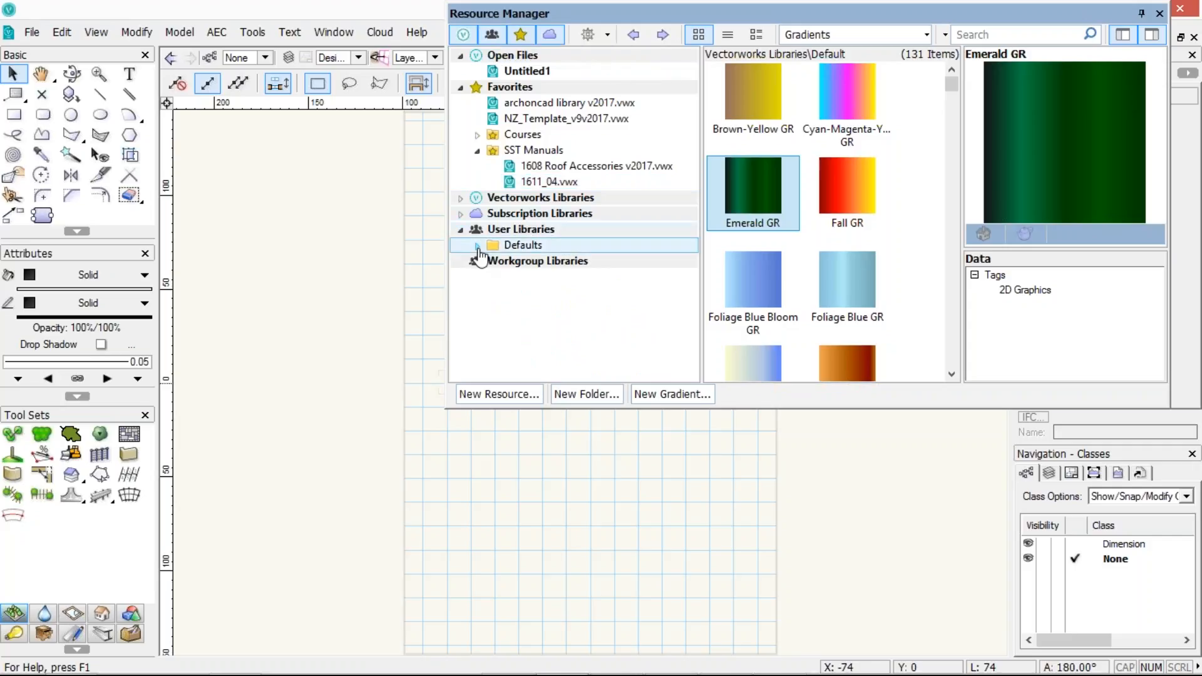
pyautogui.click(477, 246)
pyautogui.click(537, 279)
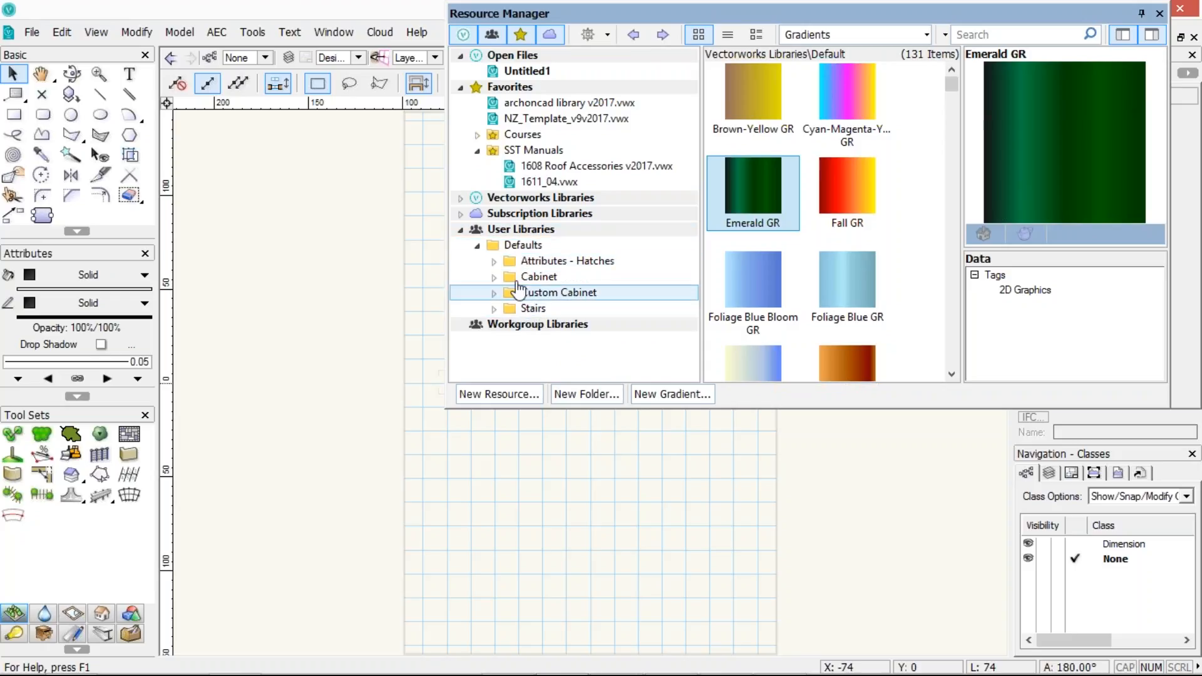
pyautogui.click(525, 262)
pyautogui.click(526, 247)
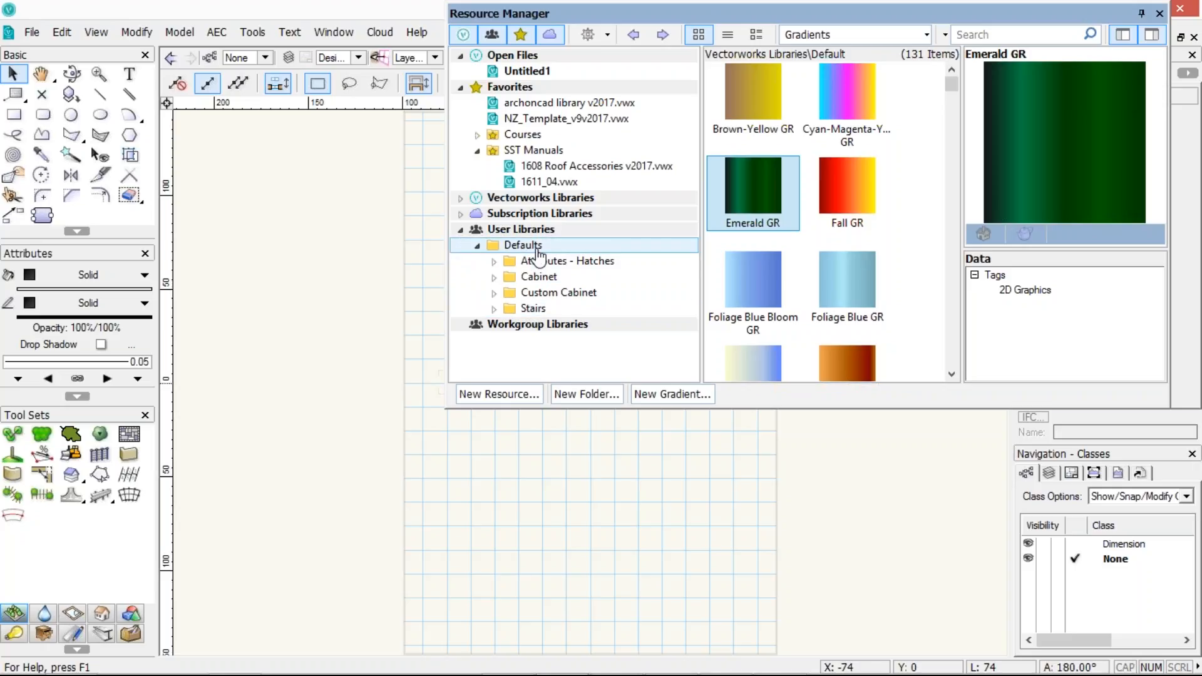
# Set the resource type filter back to All Resources
pyautogui.click(926, 35)
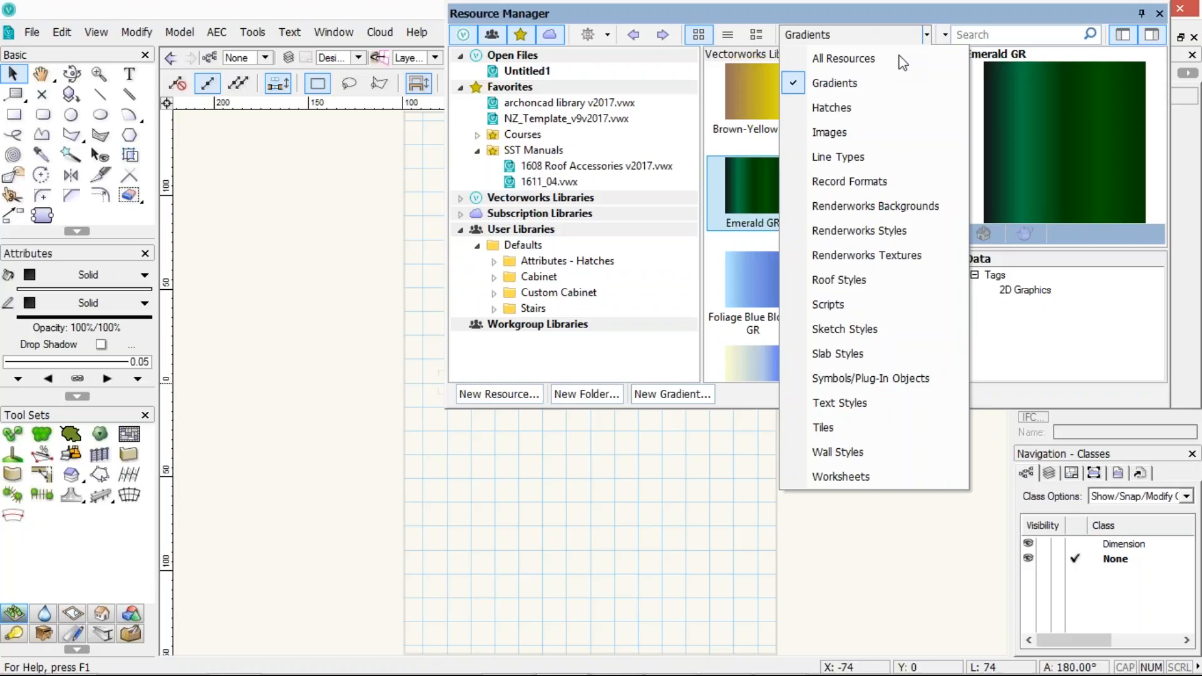
pyautogui.click(901, 59)
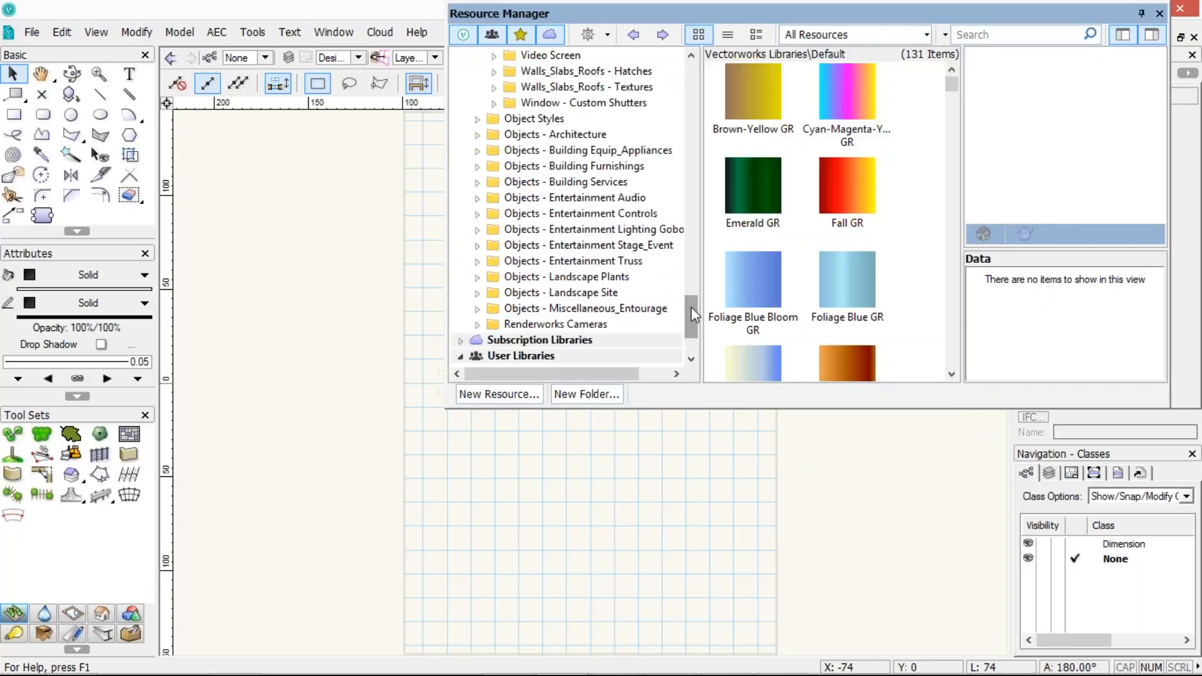
# Collapse the Favorites and Vectorworks Libraries branches of the resource tree
pyautogui.moveTo(691, 285); pyautogui.dragTo(701, 117)
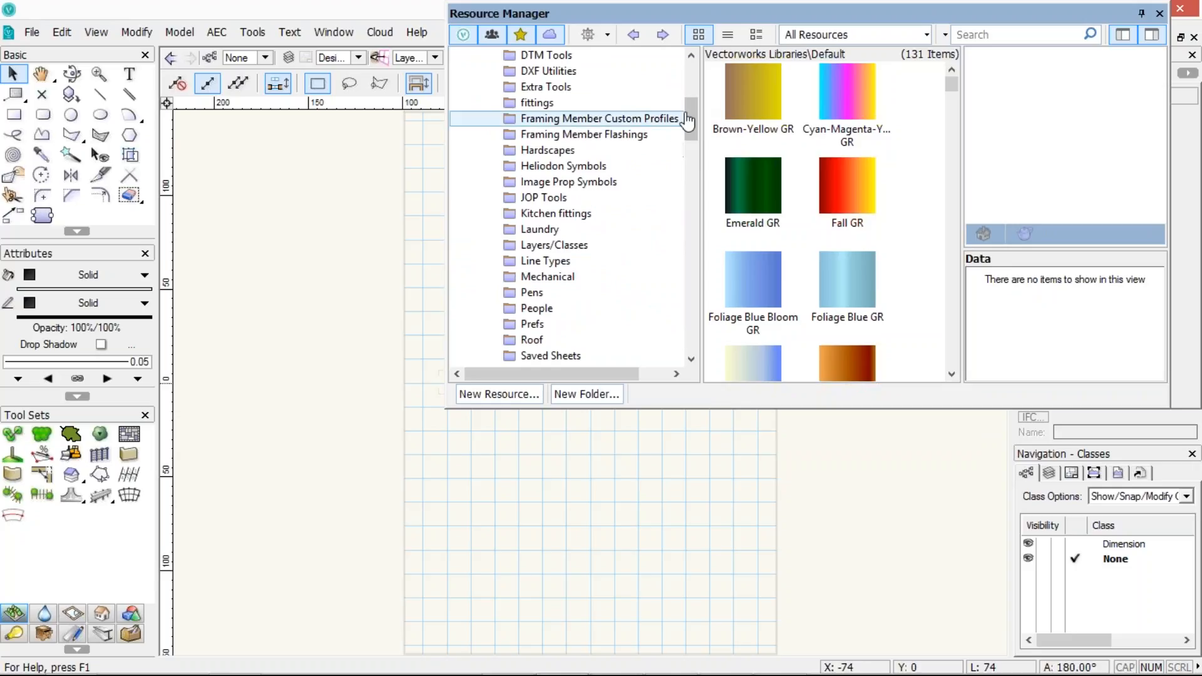
pyautogui.moveTo(686, 118); pyautogui.dragTo(691, 85)
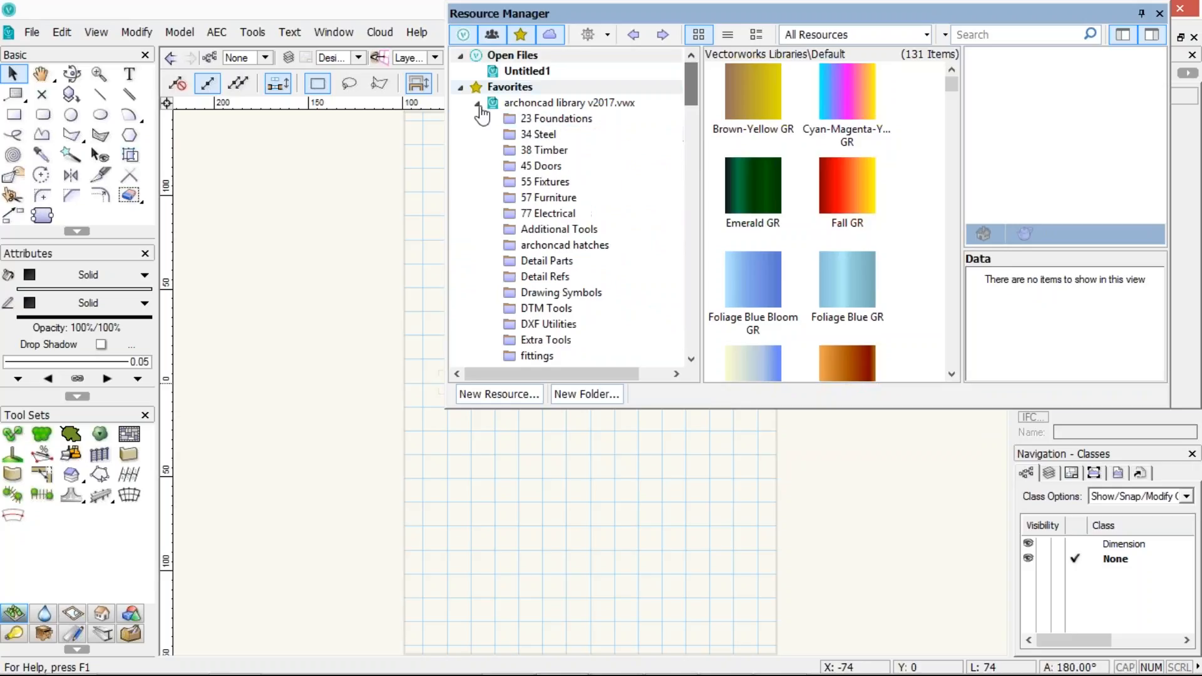
pyautogui.click(461, 87)
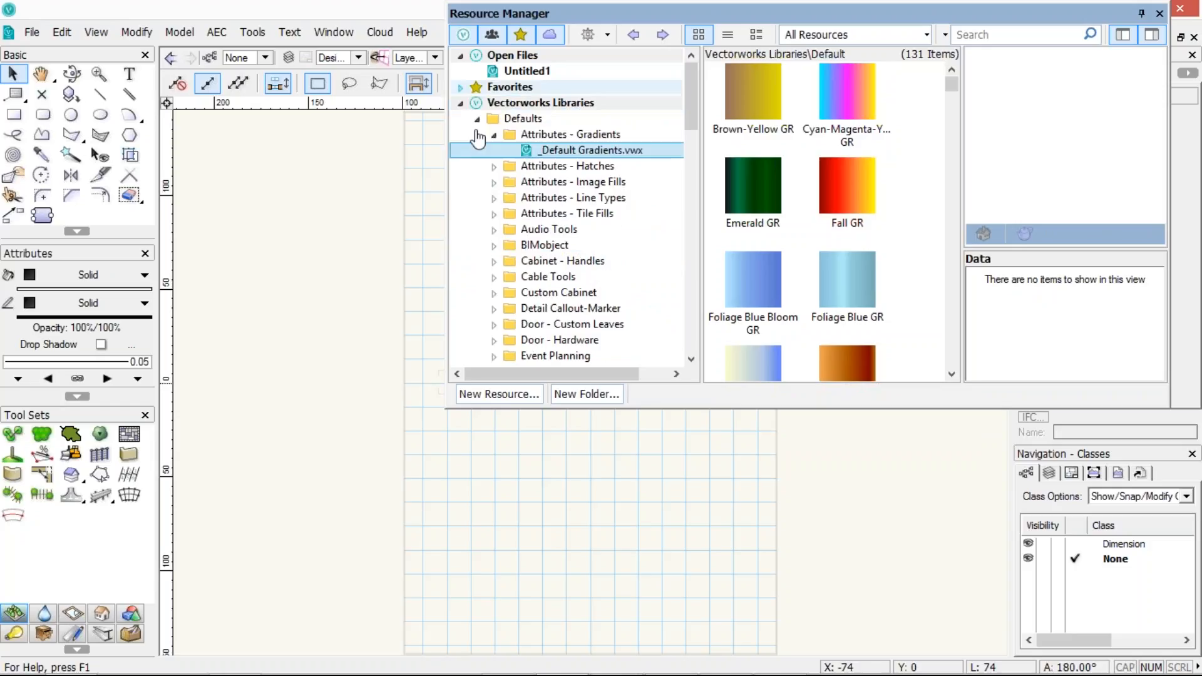
pyautogui.click(460, 103)
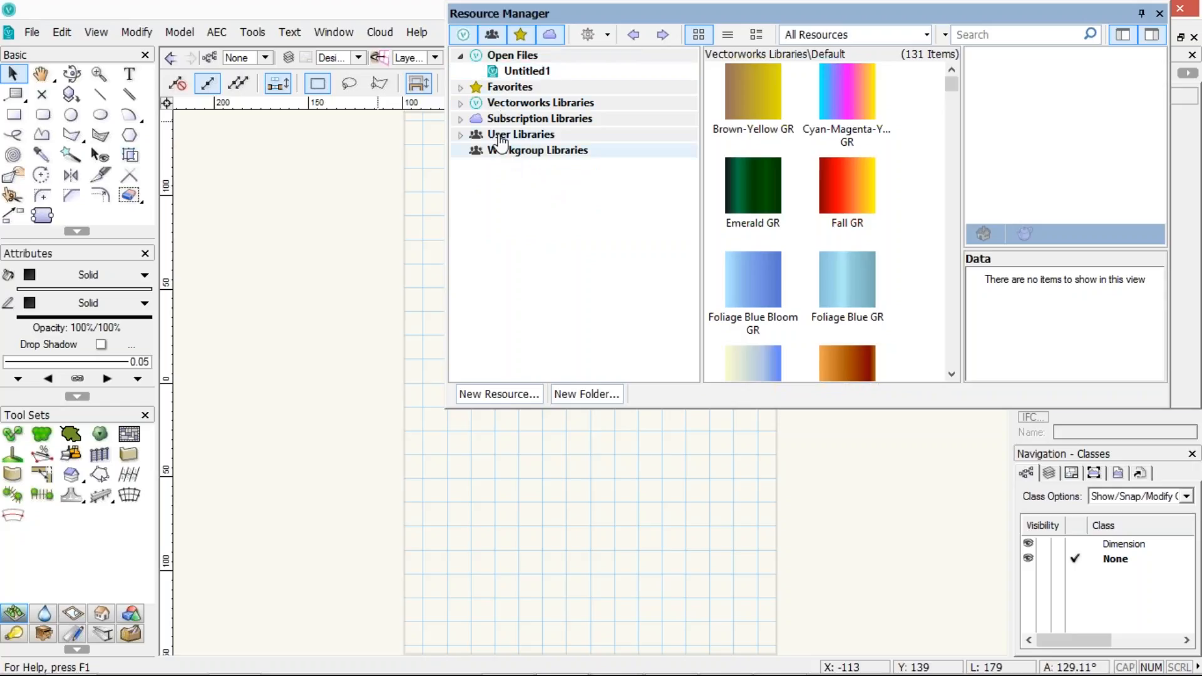
# Reorder the tree by moving User Libraries above Favorites and Subscription Libraries to the bottom
pyautogui.moveTo(501, 141); pyautogui.dragTo(502, 94)
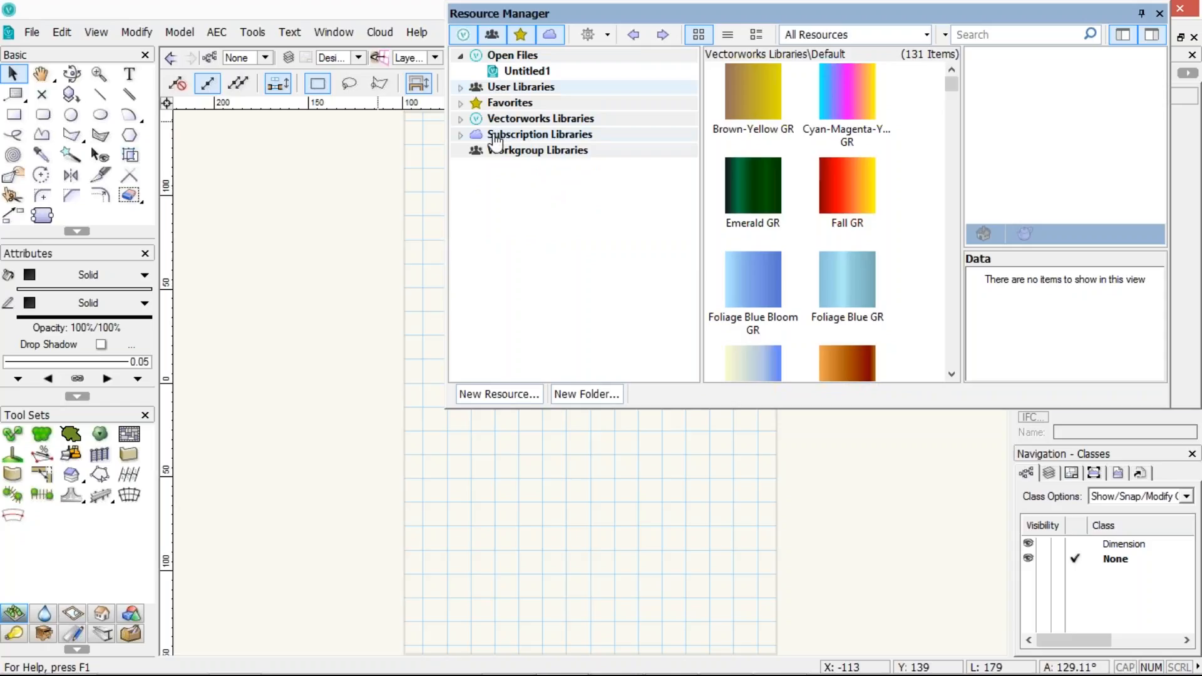
pyautogui.moveTo(497, 143)
pyautogui.mouseDown()
pyautogui.moveTo(507, 164)
pyautogui.moveTo(500, 157)
pyautogui.mouseUp()
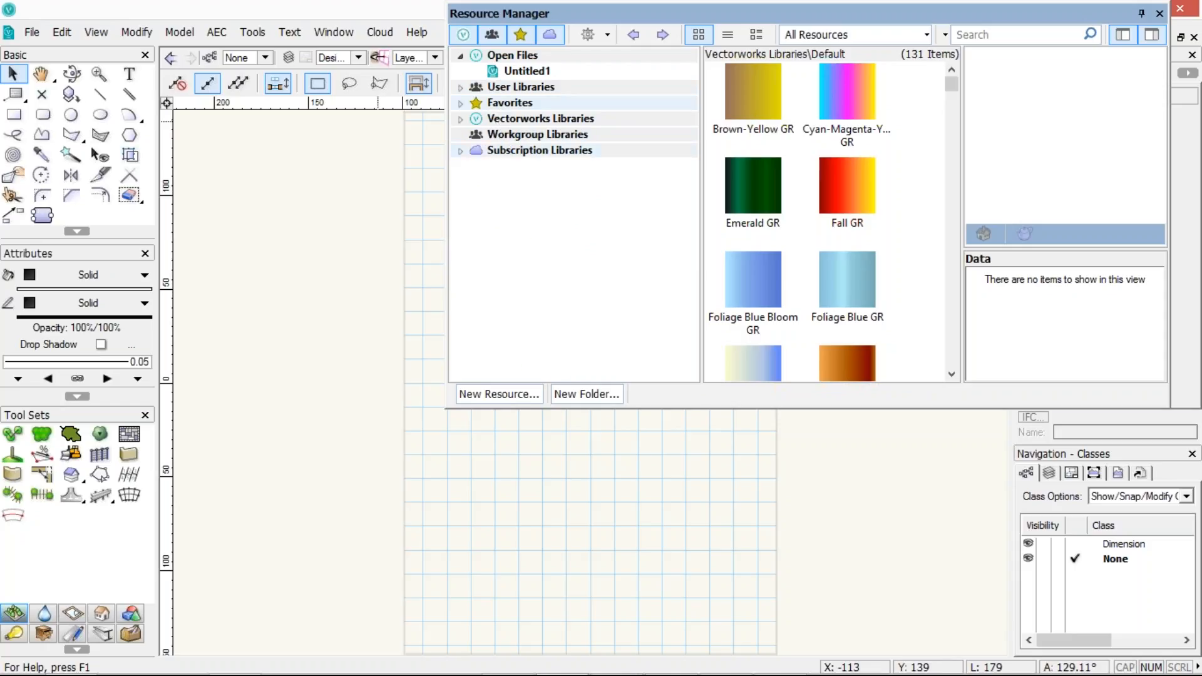
# Hide the Subscription, User, Vectorworks and Favorites library sources, leaving only Open Files with Untitled1 selected
pyautogui.click(553, 37)
pyautogui.click(493, 36)
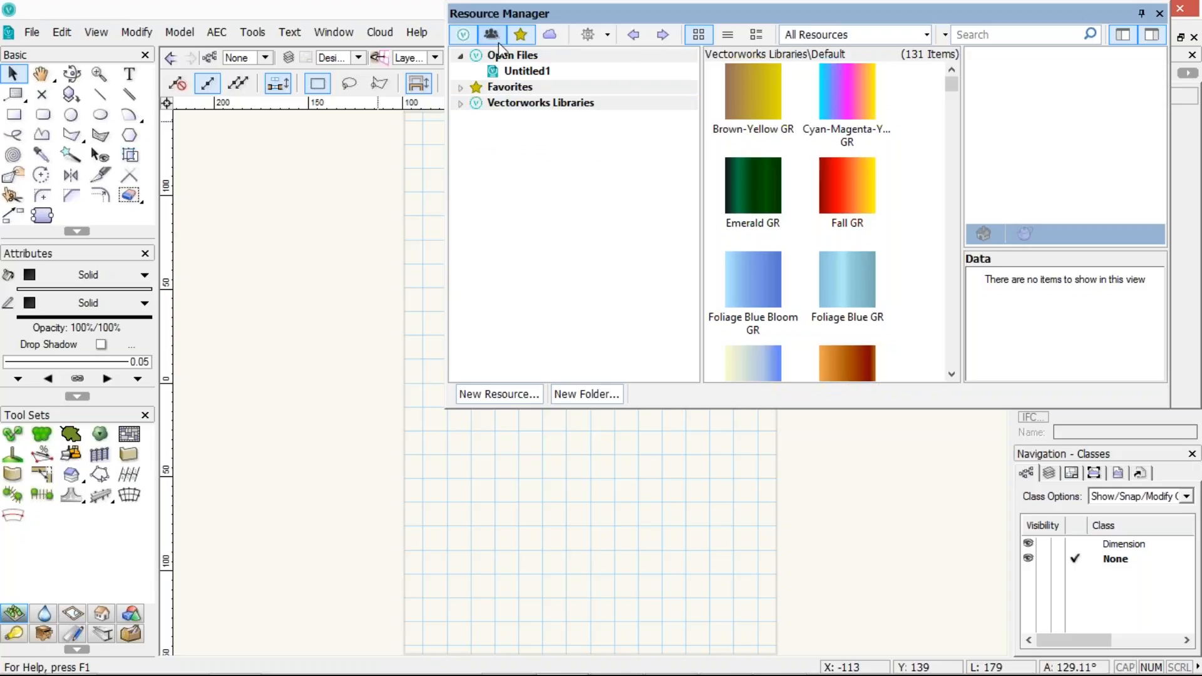
pyautogui.click(463, 36)
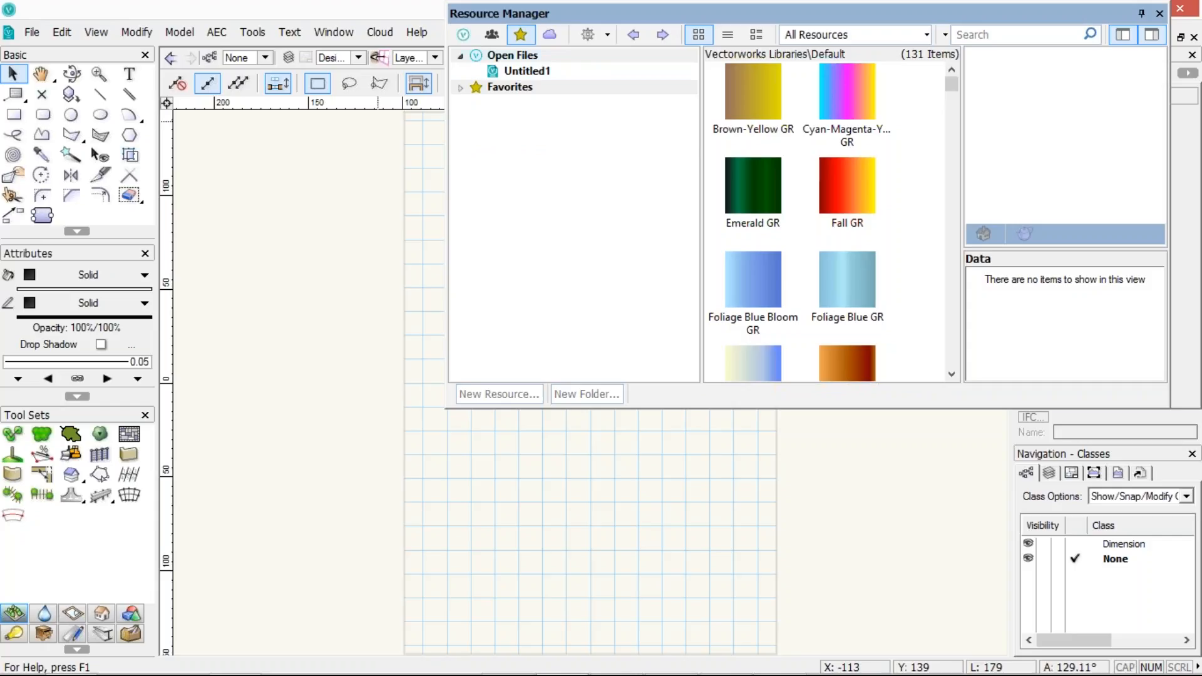
pyautogui.click(520, 35)
pyautogui.click(508, 72)
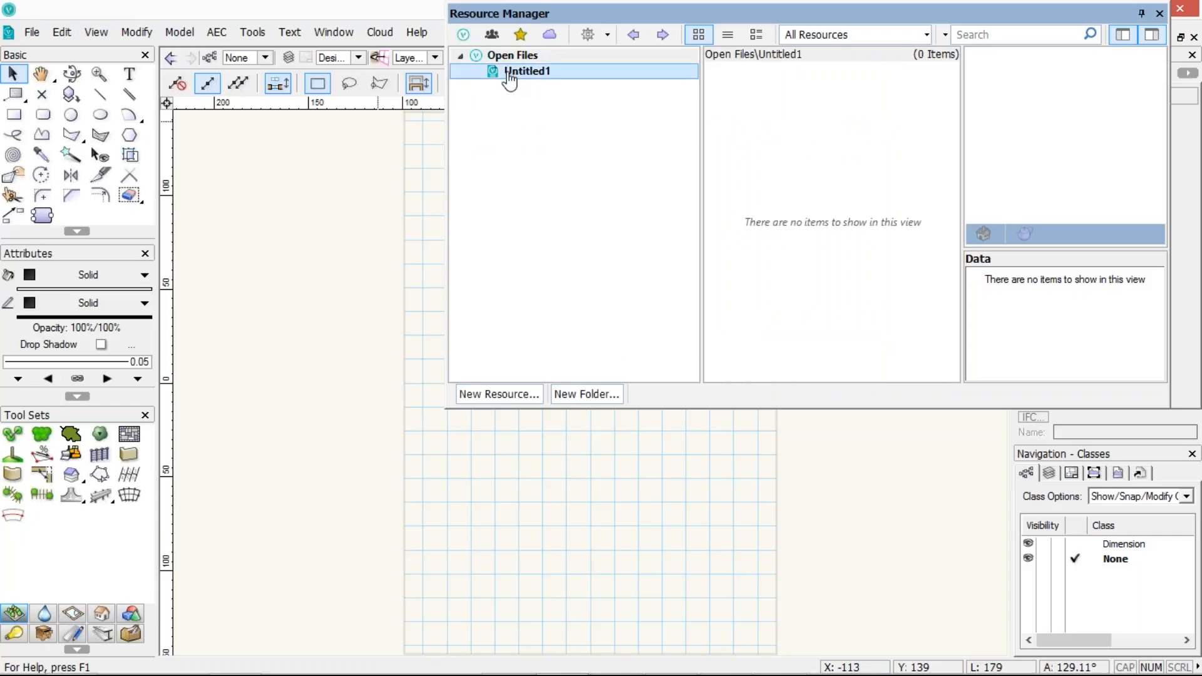
# Show User Libraries, Favorites, Workgroup, Subscription and Vectorworks Libraries in the tree again
pyautogui.click(492, 34)
pyautogui.click(520, 35)
pyautogui.click(549, 34)
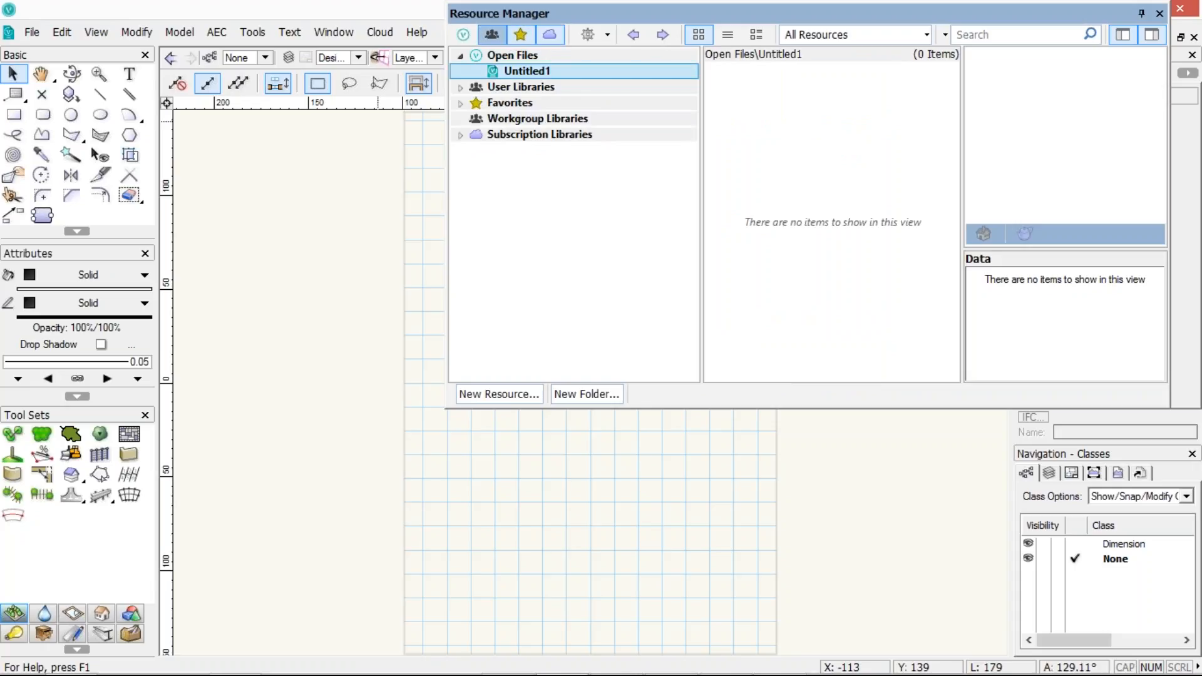
pyautogui.click(463, 35)
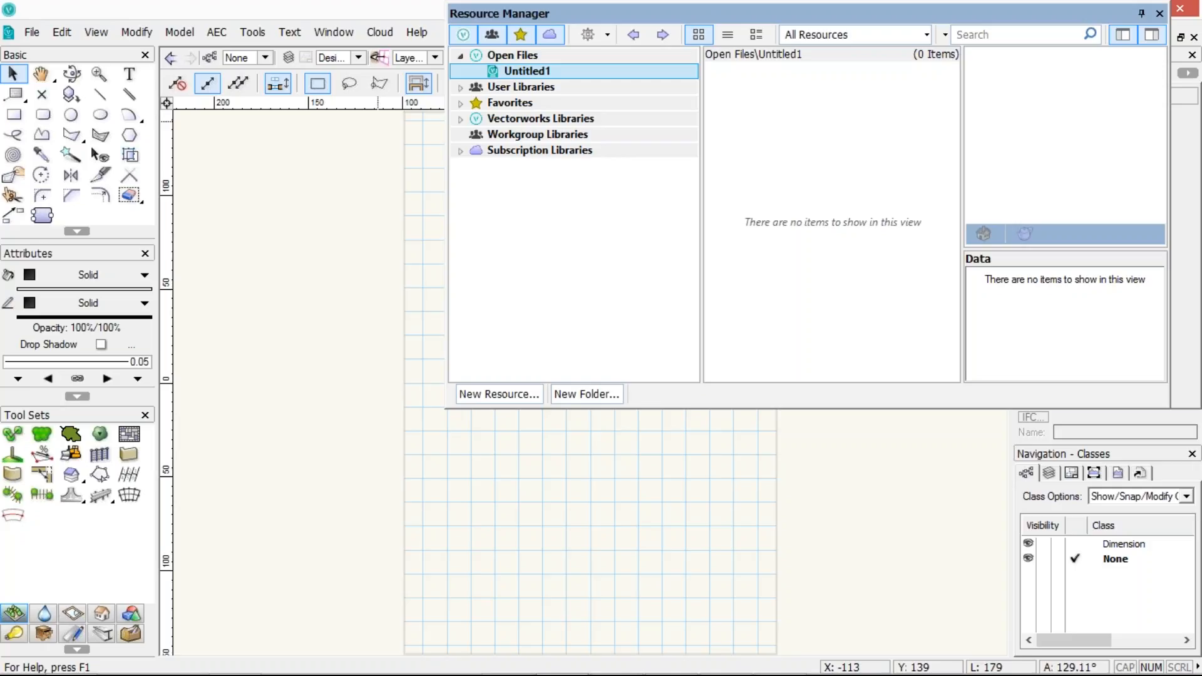
# Expand Favorites, open the archcad library v2017.vwx favorite and filter it to Symbols/Plug-In Objects
pyautogui.click(461, 103)
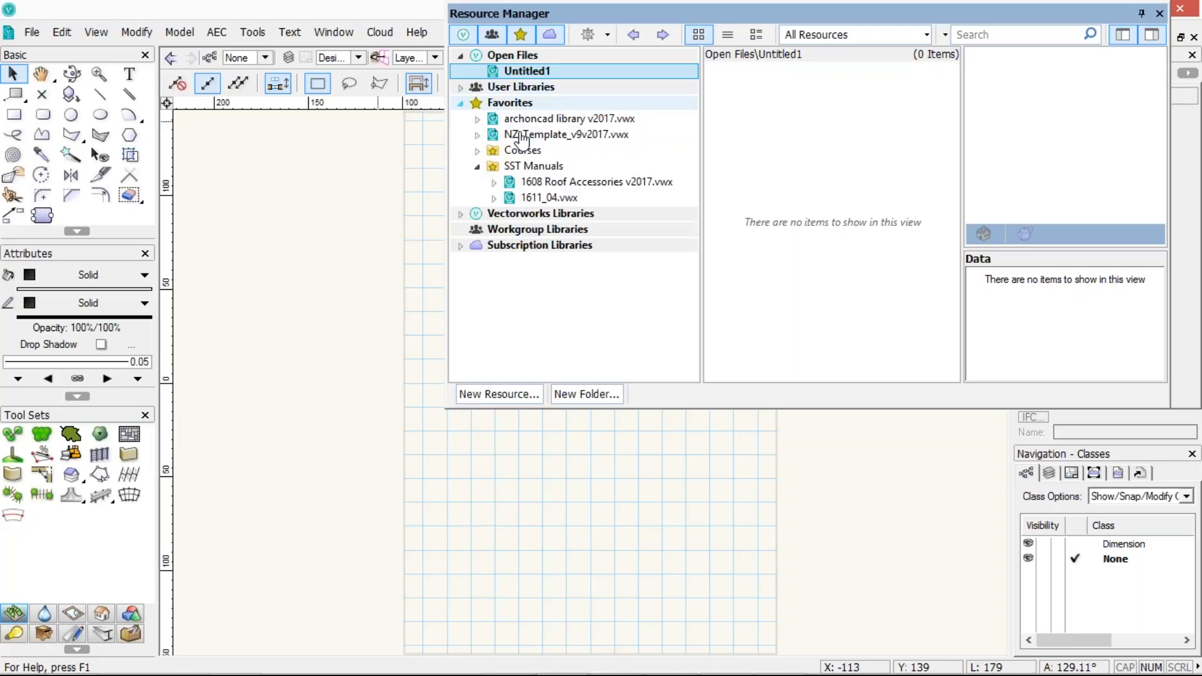
pyautogui.click(525, 124)
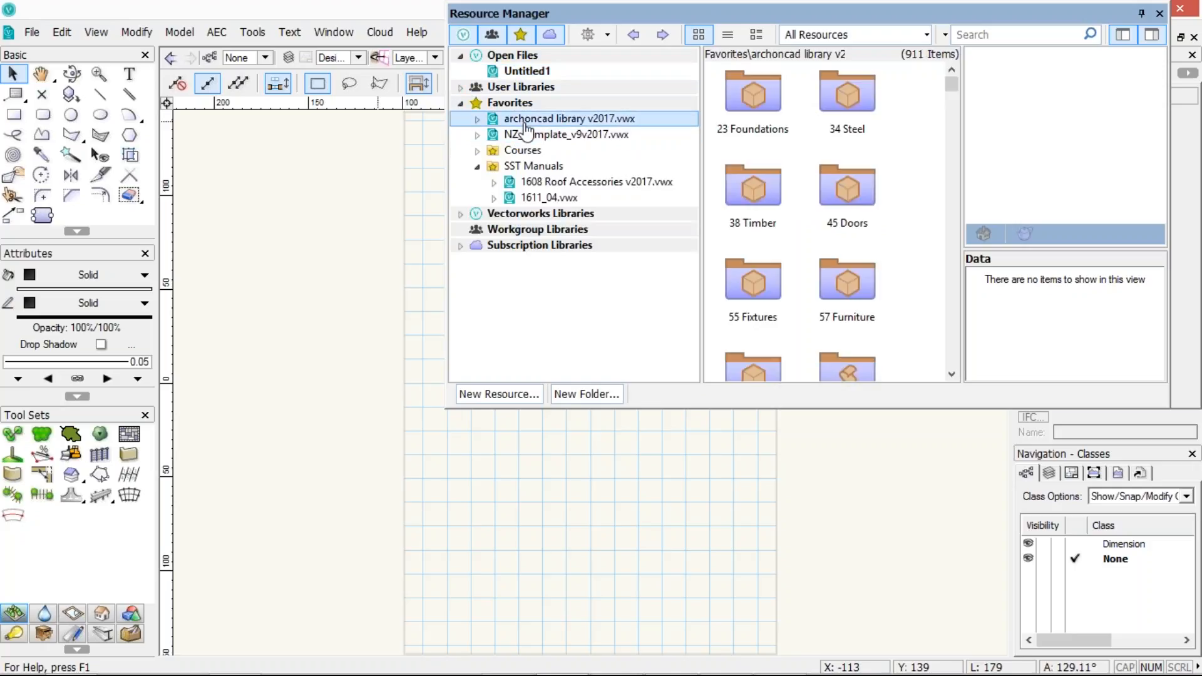
pyautogui.click(922, 33)
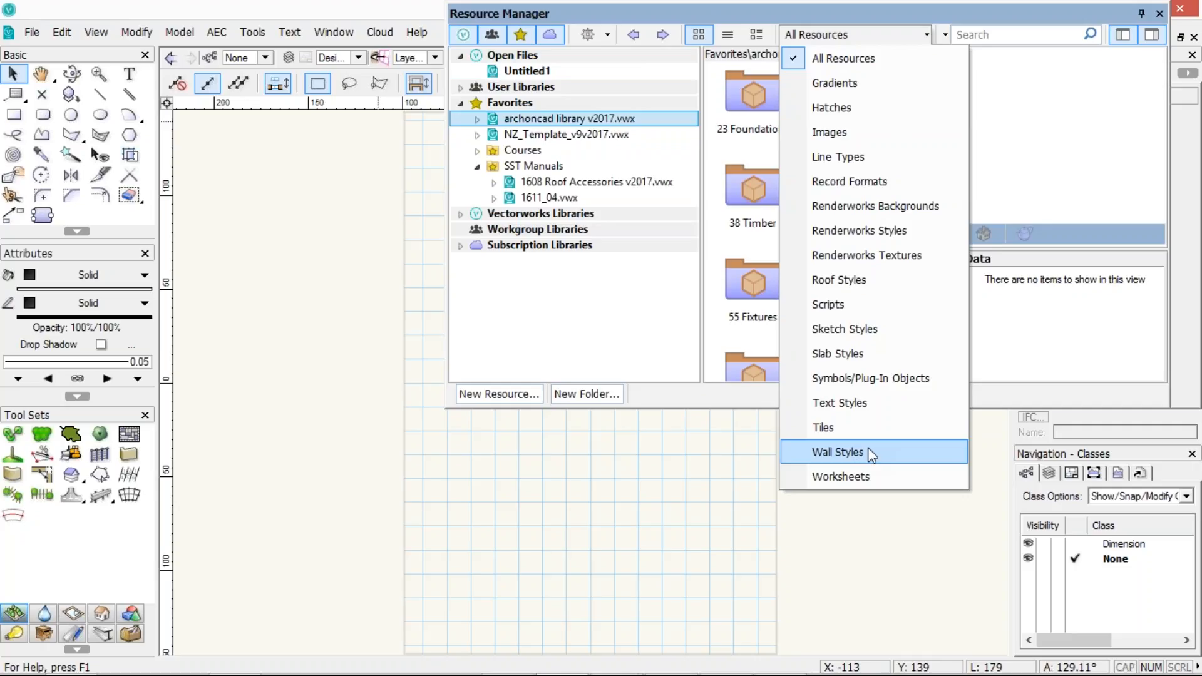
pyautogui.click(840, 379)
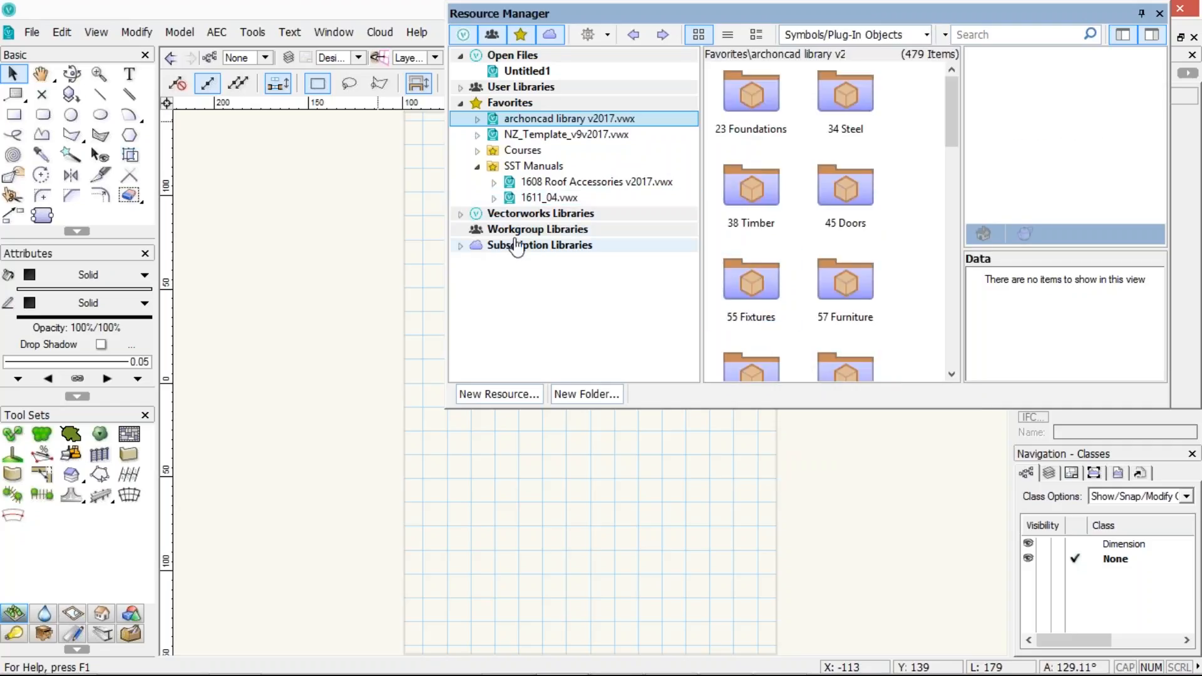
# Switch the resource type filter for the archcad library to Hatches
pyautogui.click(920, 35)
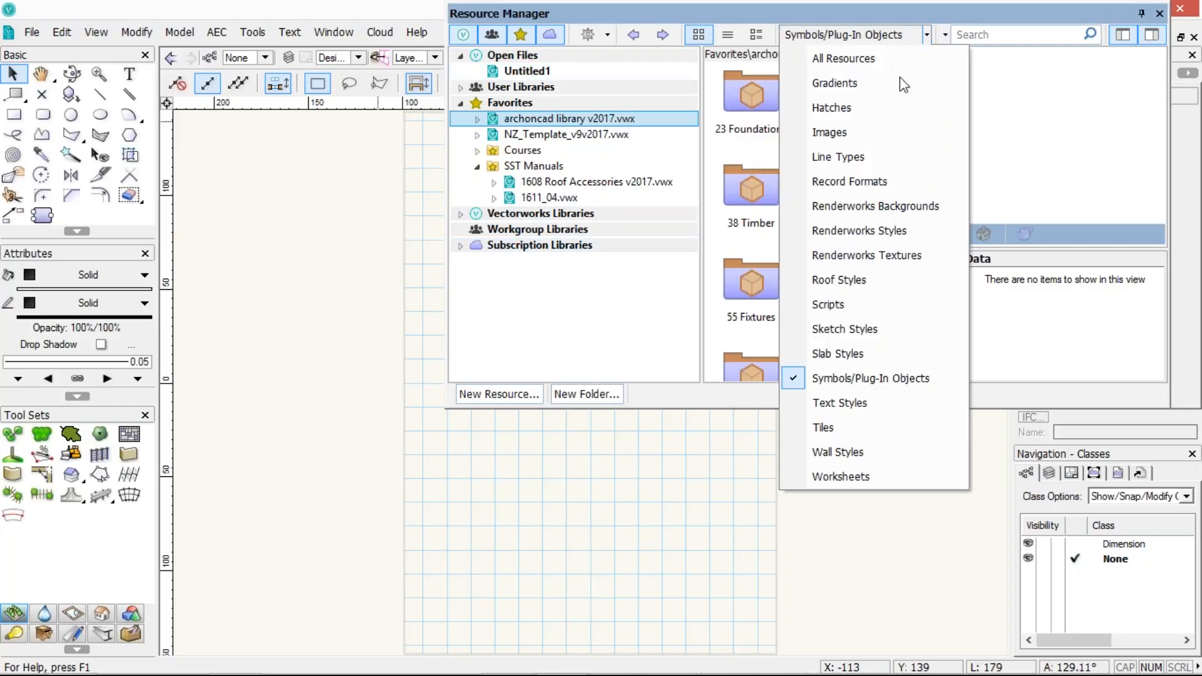
pyautogui.click(831, 107)
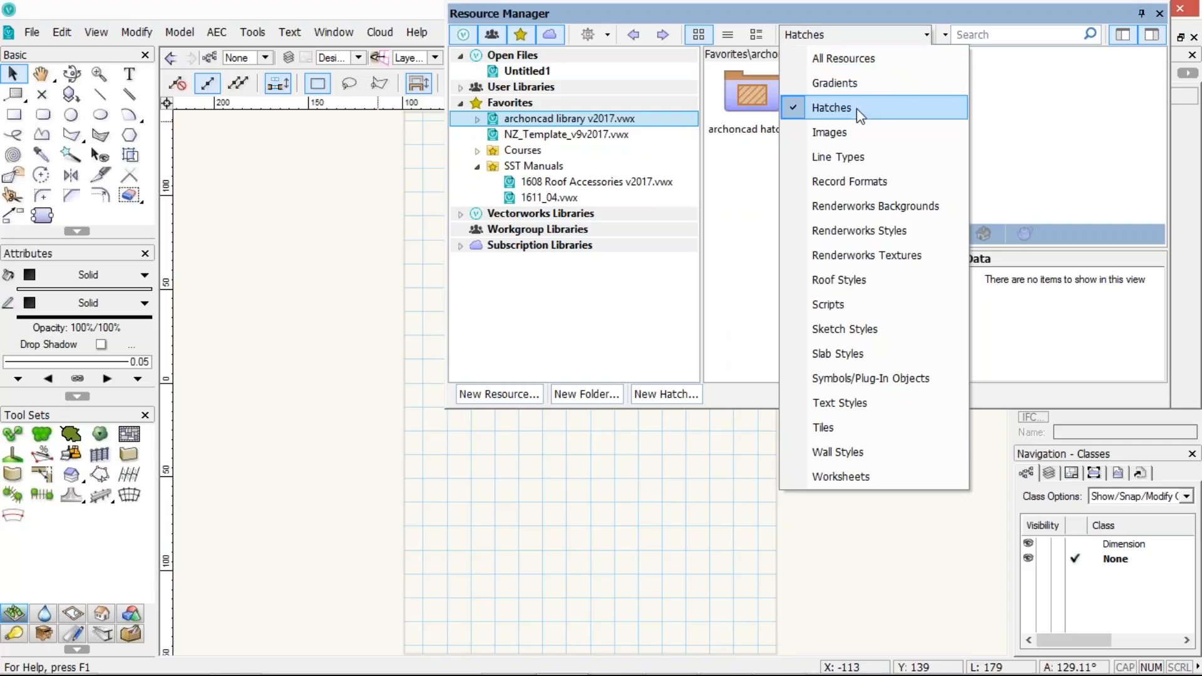
pyautogui.click(821, 113)
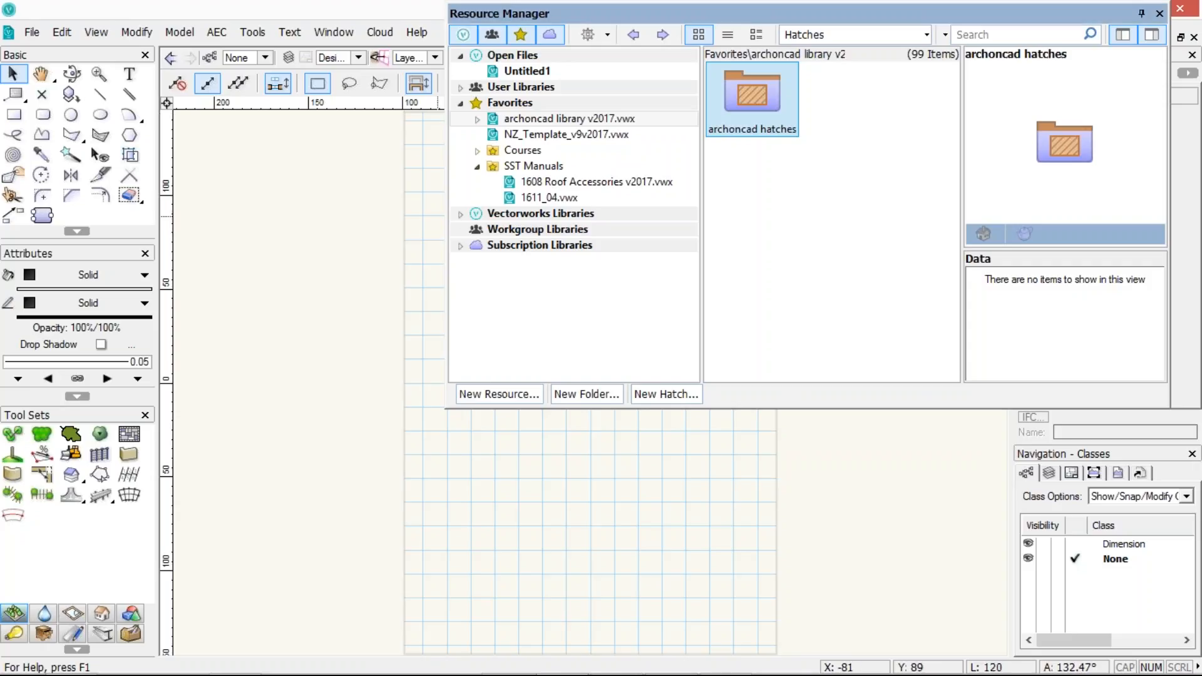
# Reset the resource type filter to All Resources
pyautogui.click(927, 35)
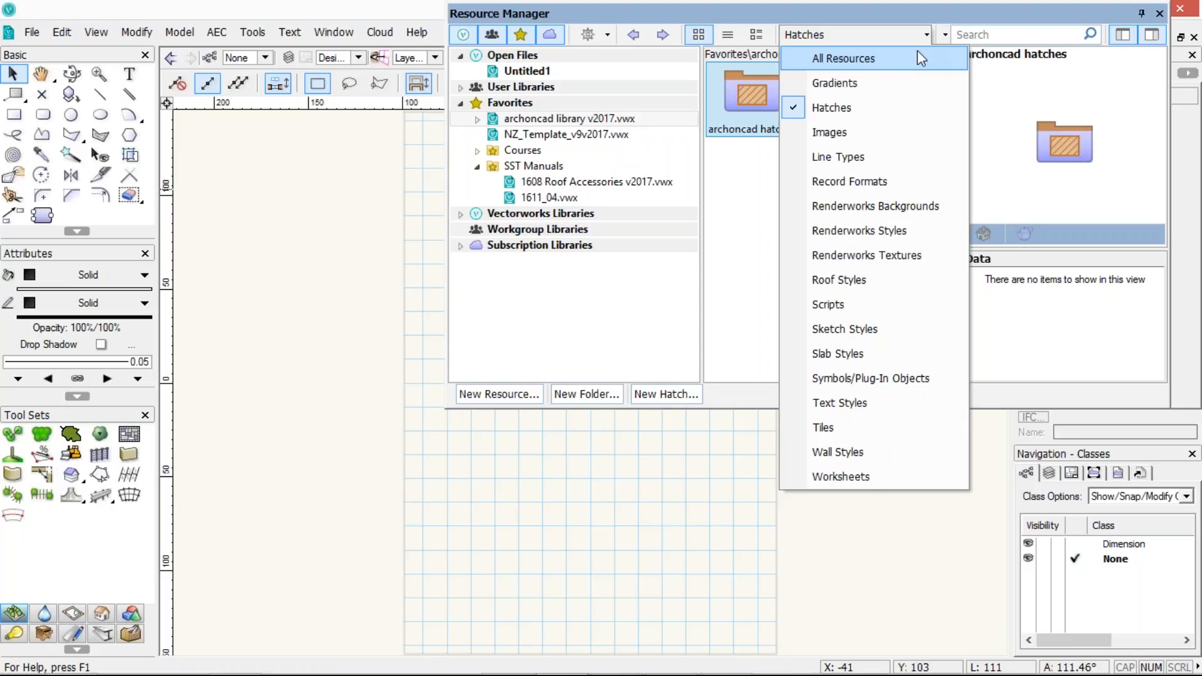
pyautogui.click(918, 51)
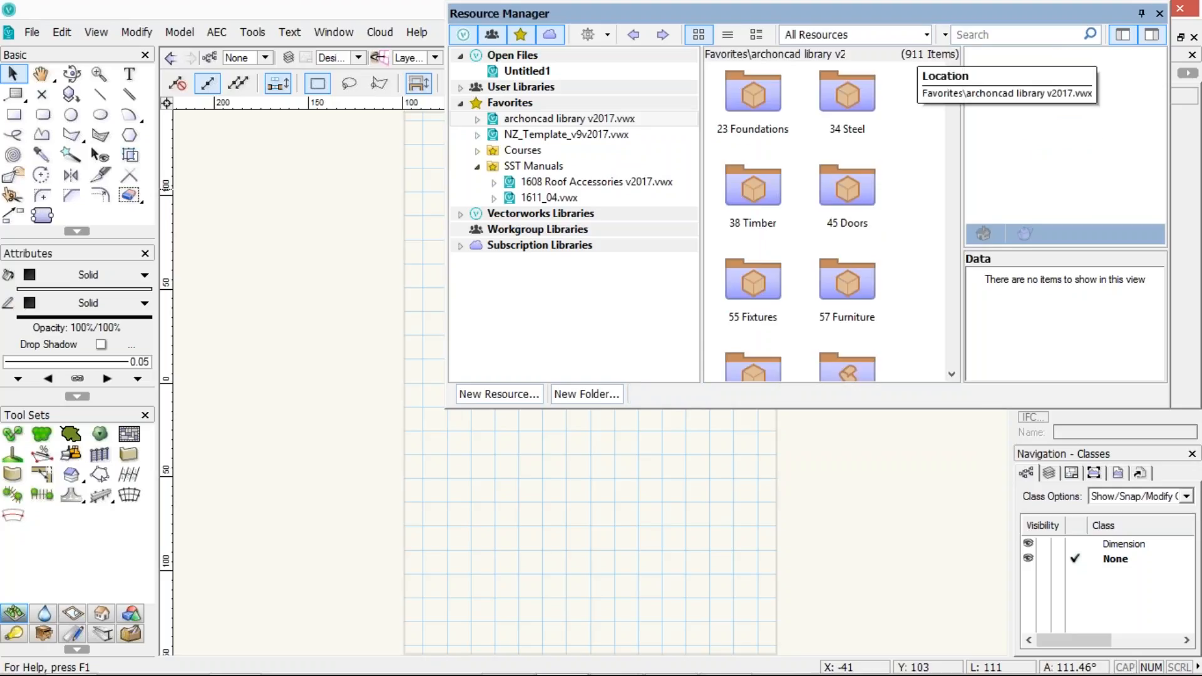
# Remove the NZ_Template_v9v2017.vwx file from Favorites
pyautogui.click(608, 36)
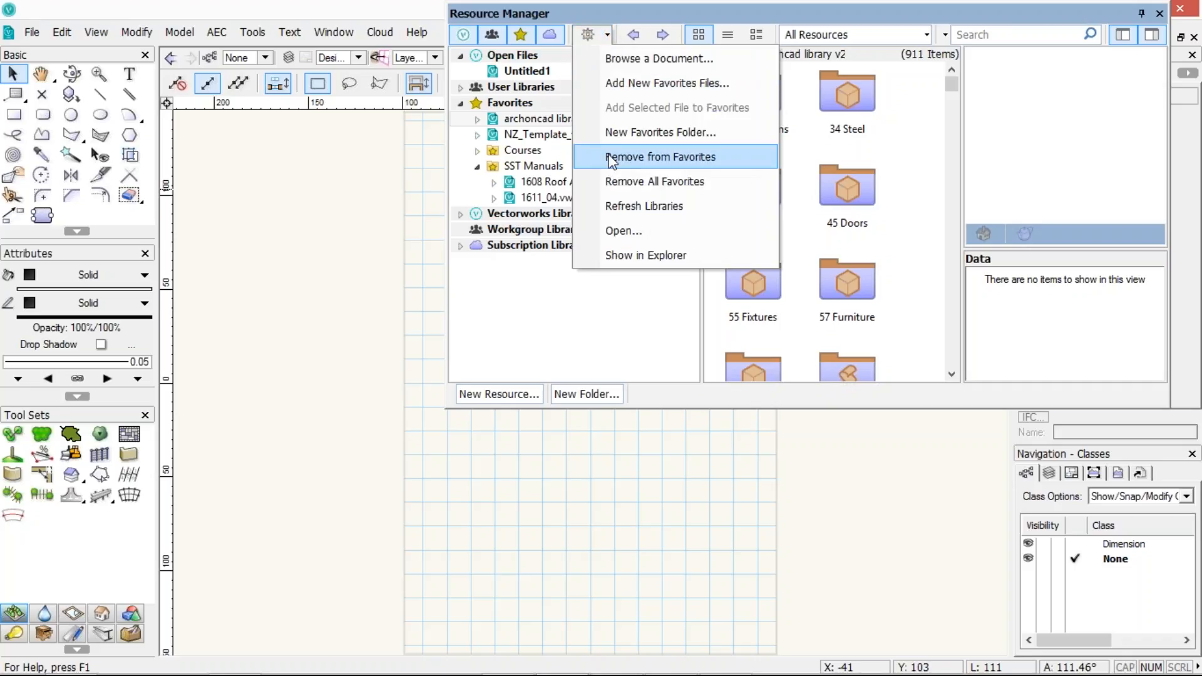
pyautogui.click(532, 134)
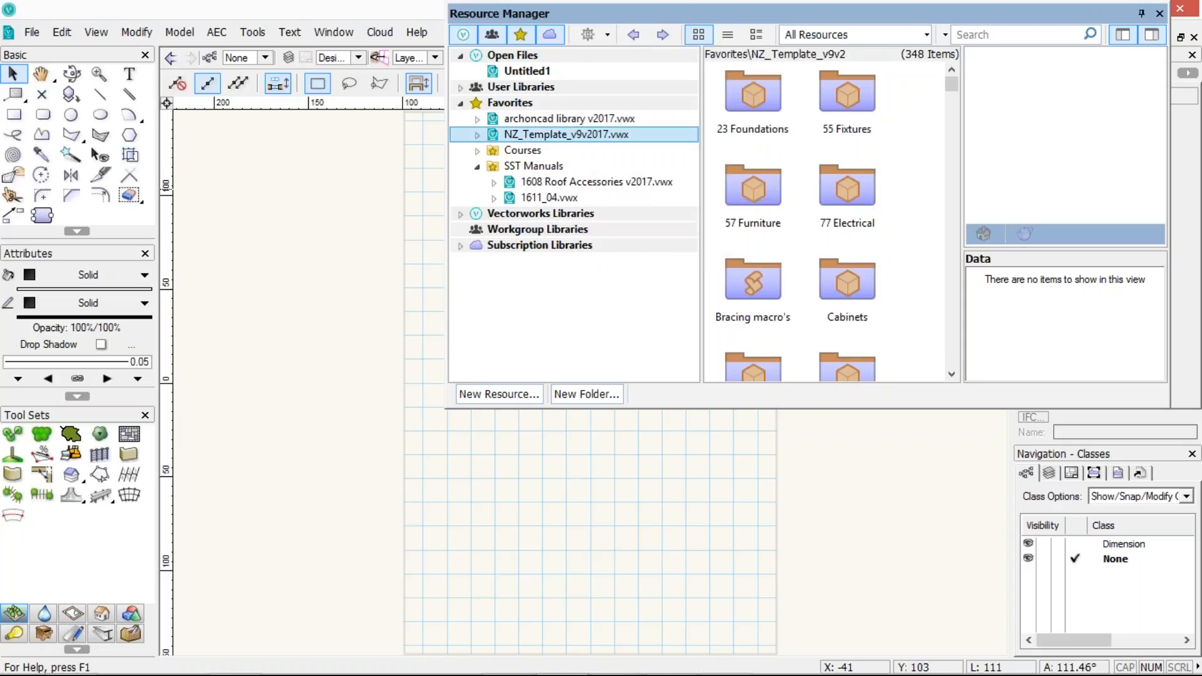
pyautogui.click(607, 36)
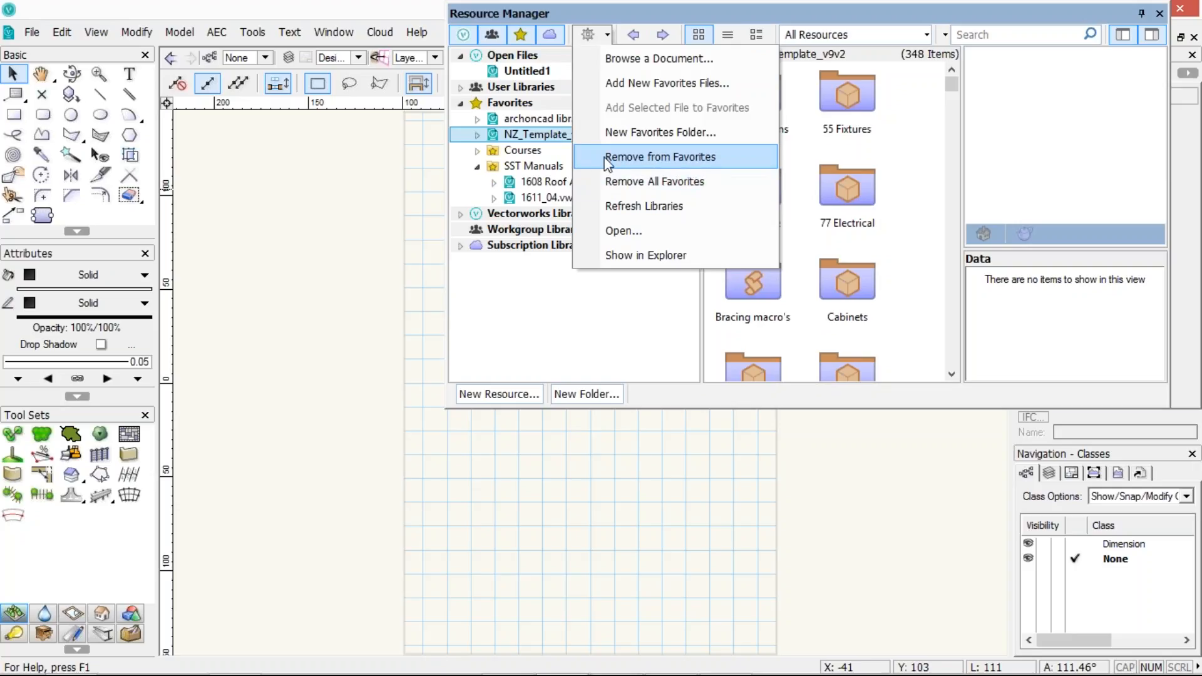
pyautogui.click(605, 159)
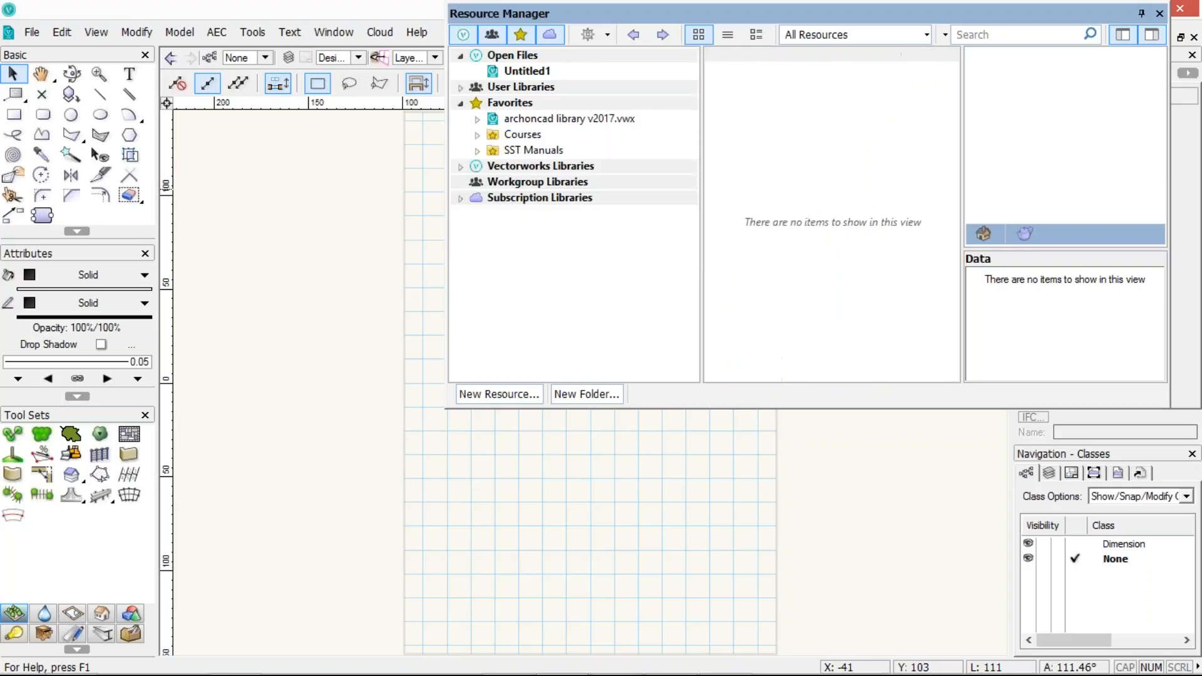
# Add 1702_Drawings_for Landscape.vwx from the 1702 - Creating Drawings for a Landscape Project folder as a favorite inside SST Manuals
pyautogui.click(607, 36)
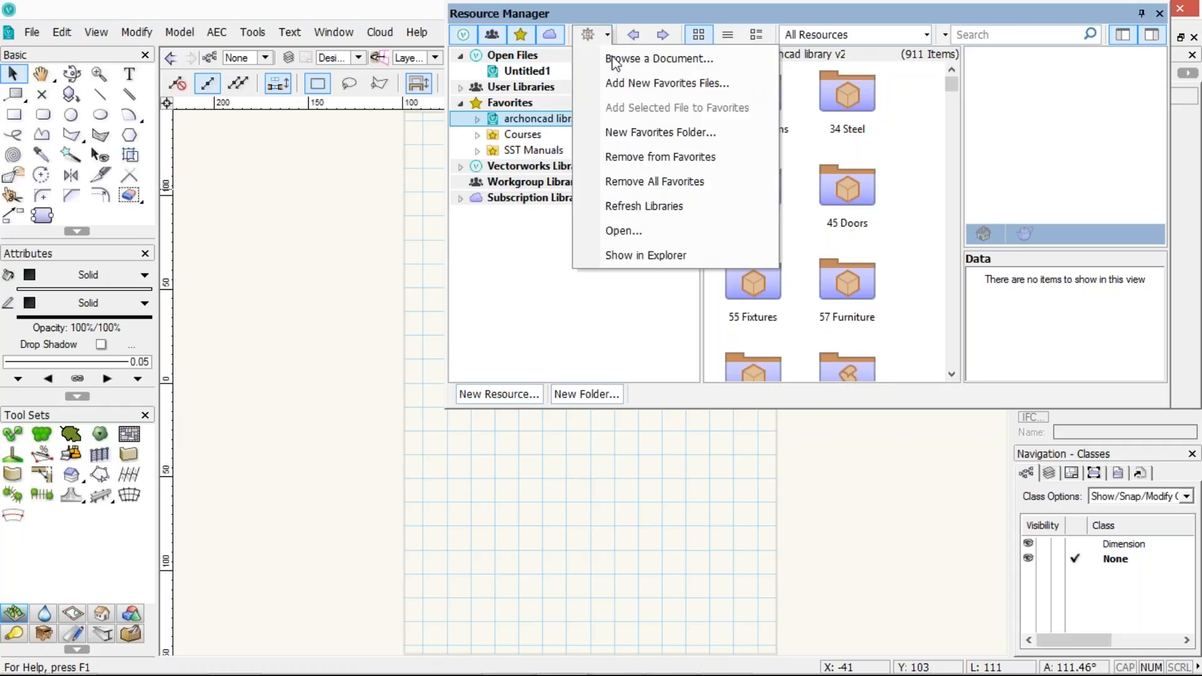
pyautogui.click(606, 93)
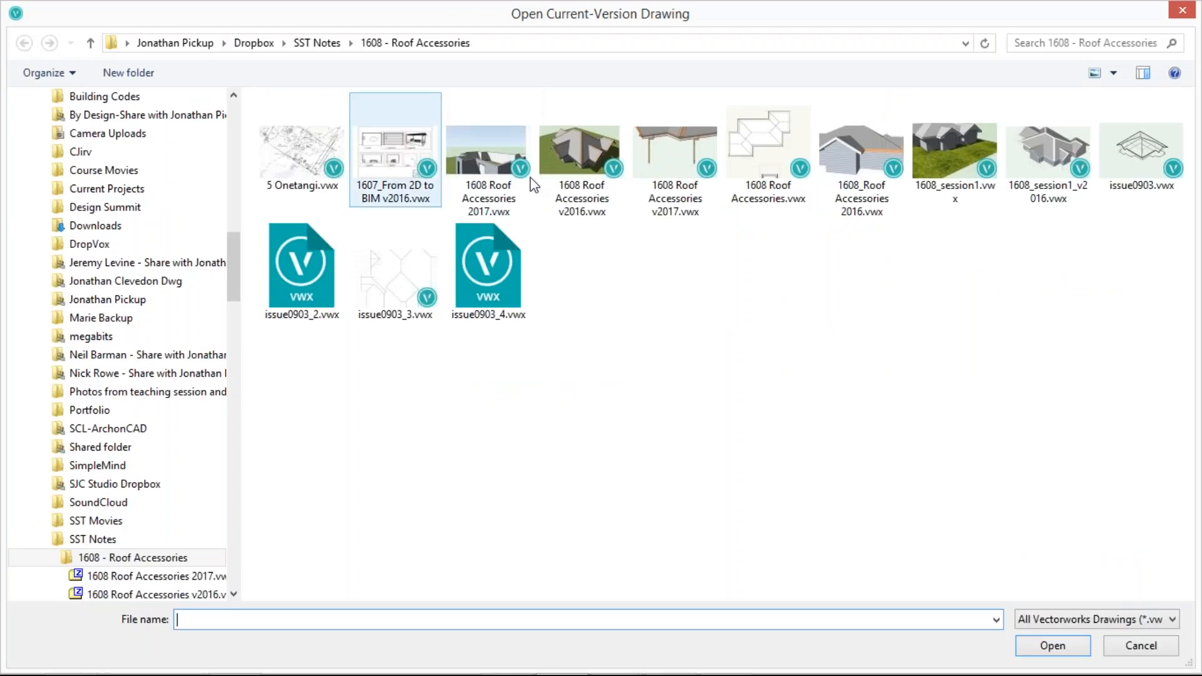
pyautogui.click(317, 43)
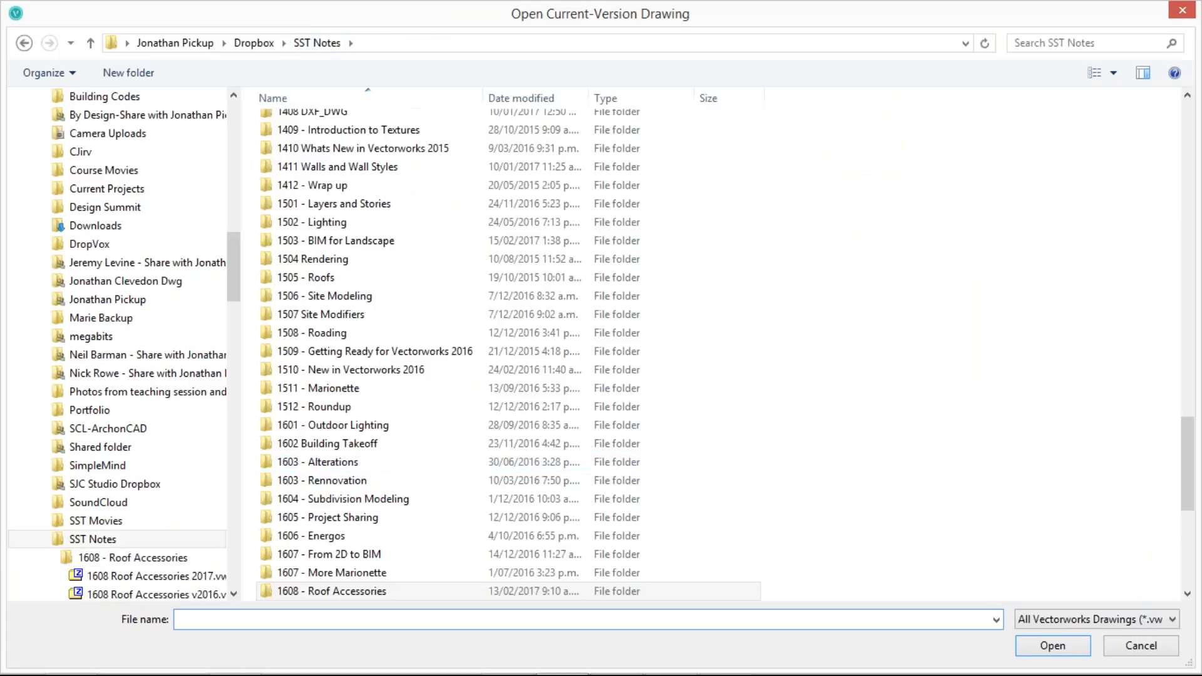
pyautogui.scroll(-7, 764, 429)
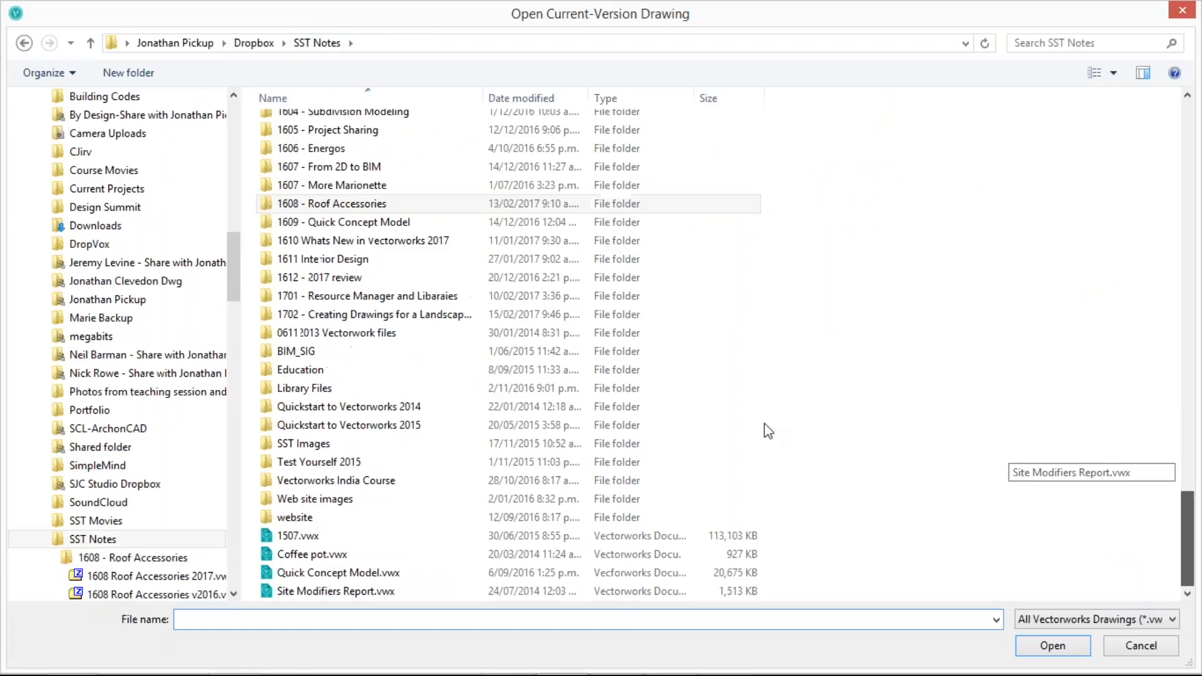
pyautogui.doubleClick(371, 316)
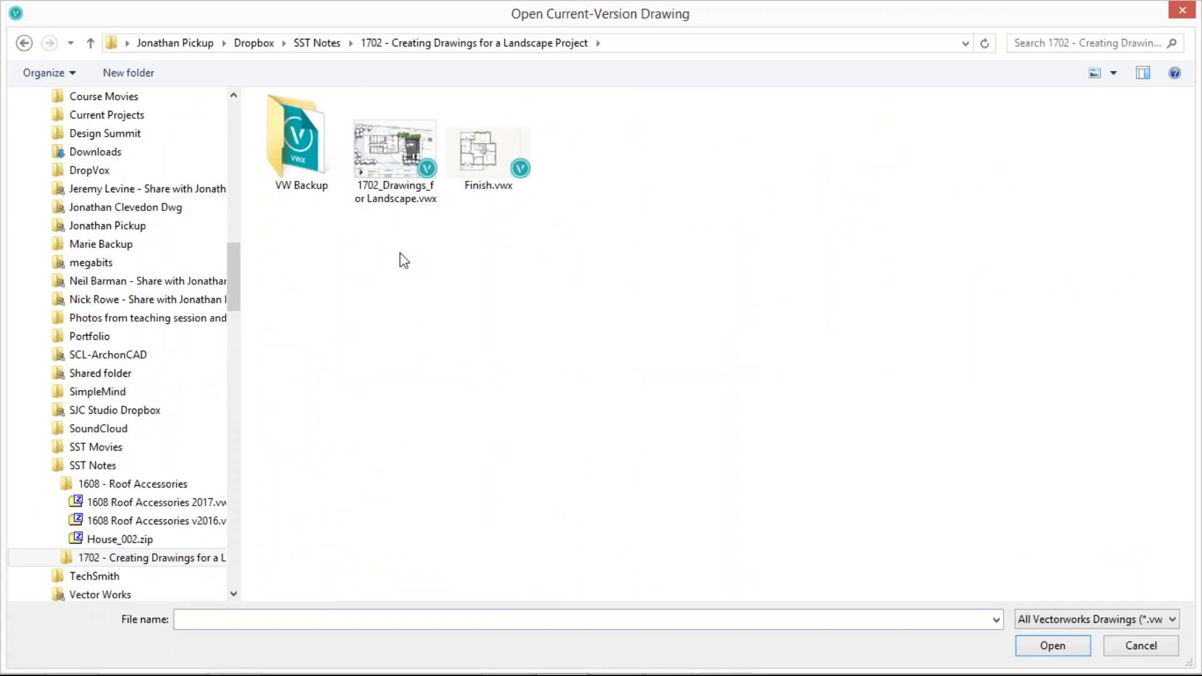
pyautogui.click(387, 169)
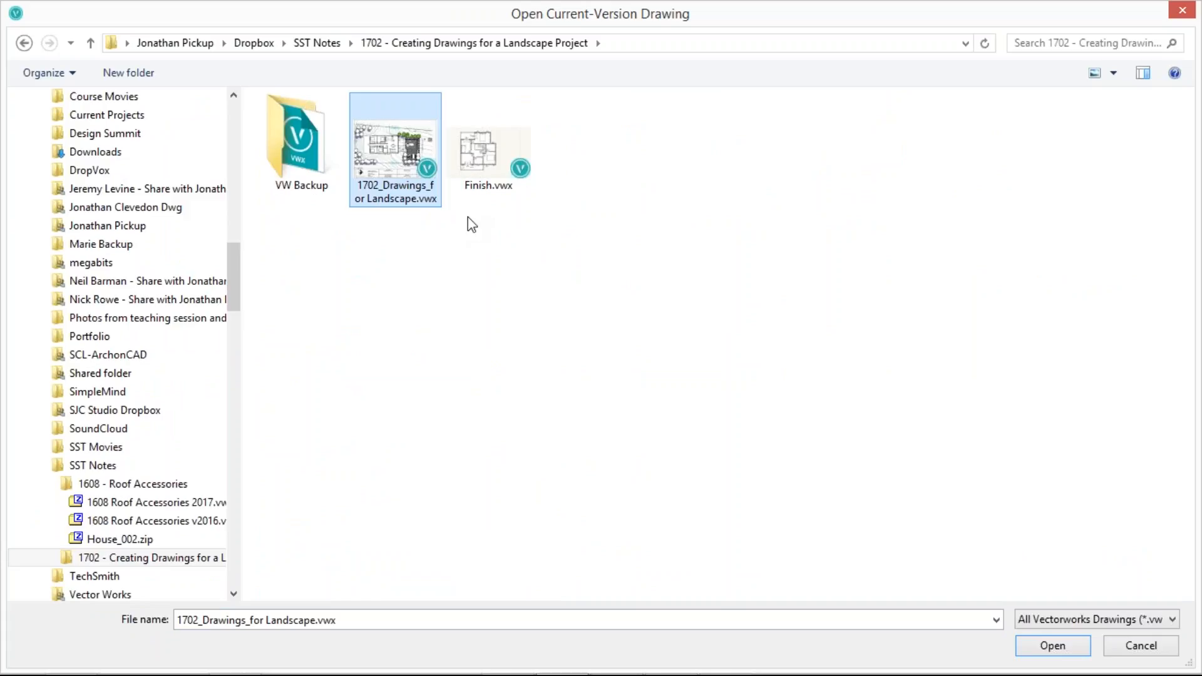
pyautogui.click(1064, 647)
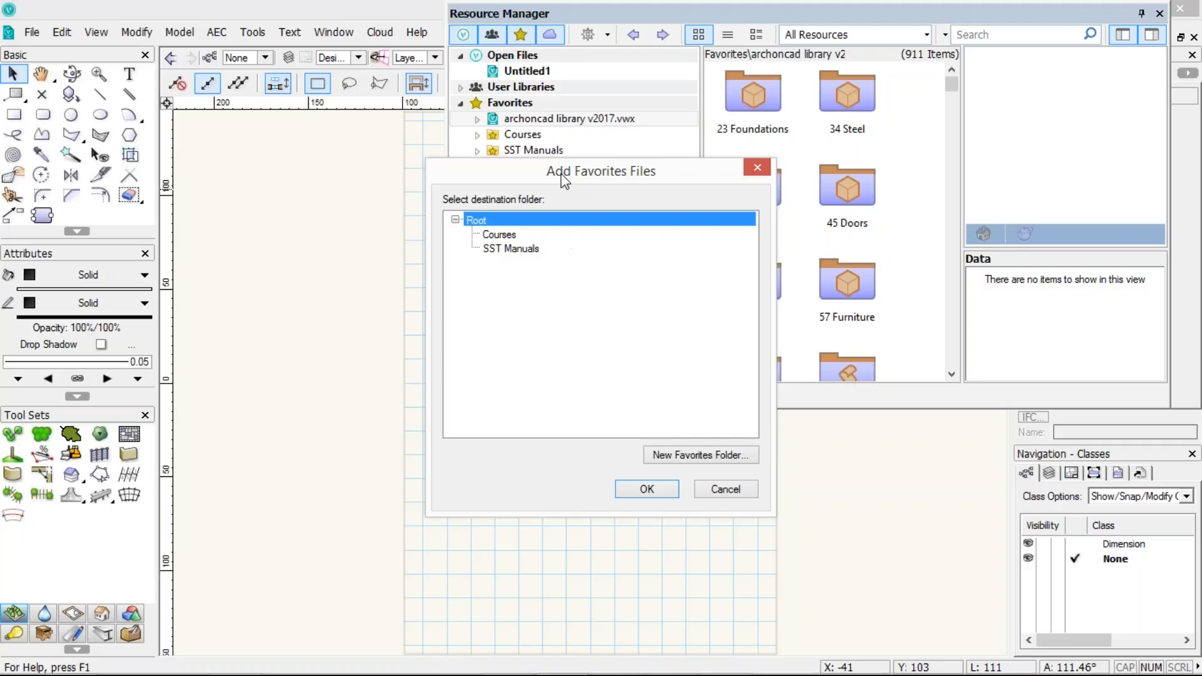
pyautogui.moveTo(430, 161); pyautogui.dragTo(170, 157)
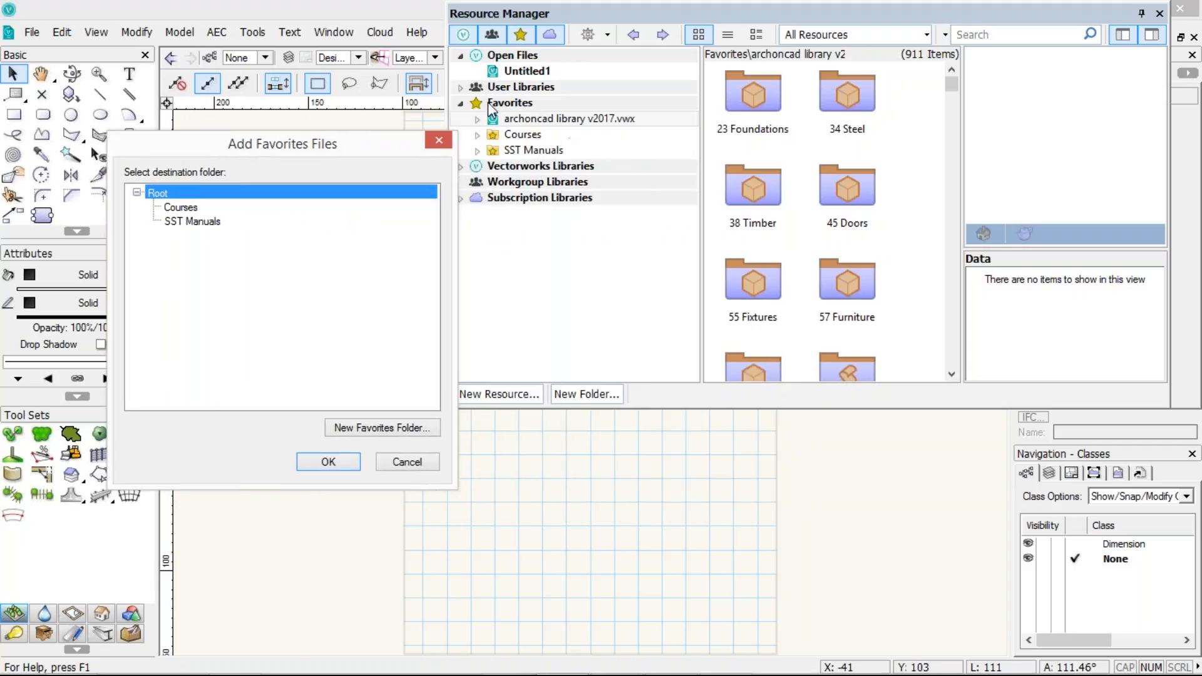
pyautogui.click(188, 223)
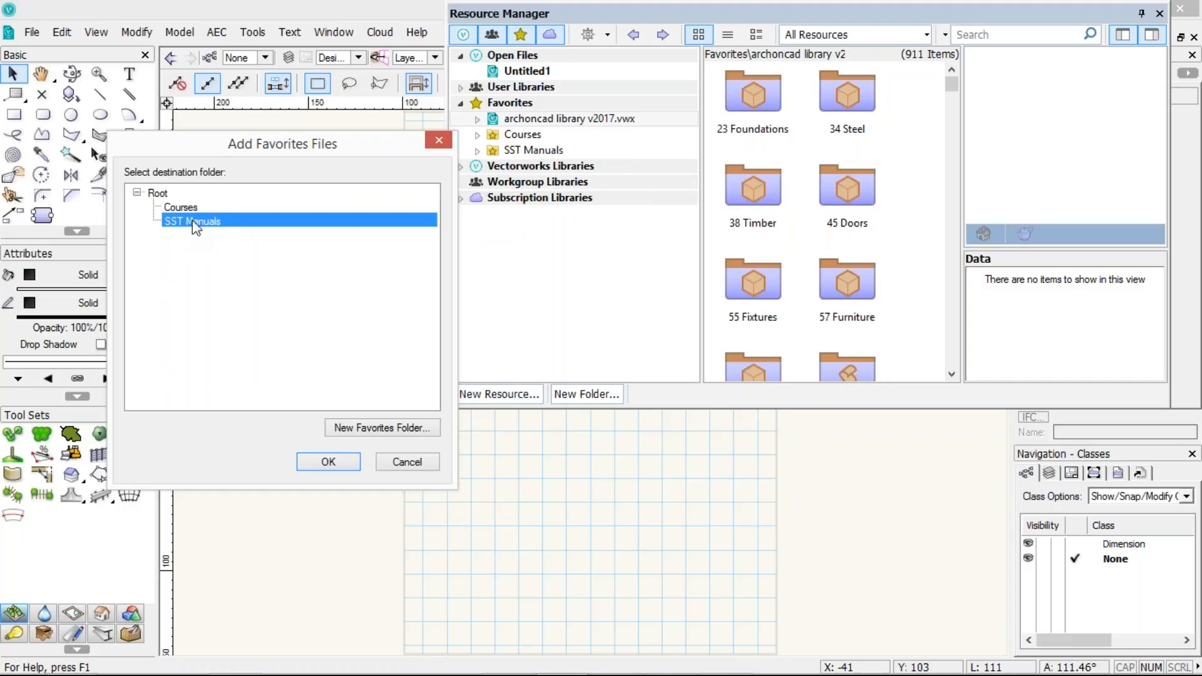
pyautogui.click(328, 462)
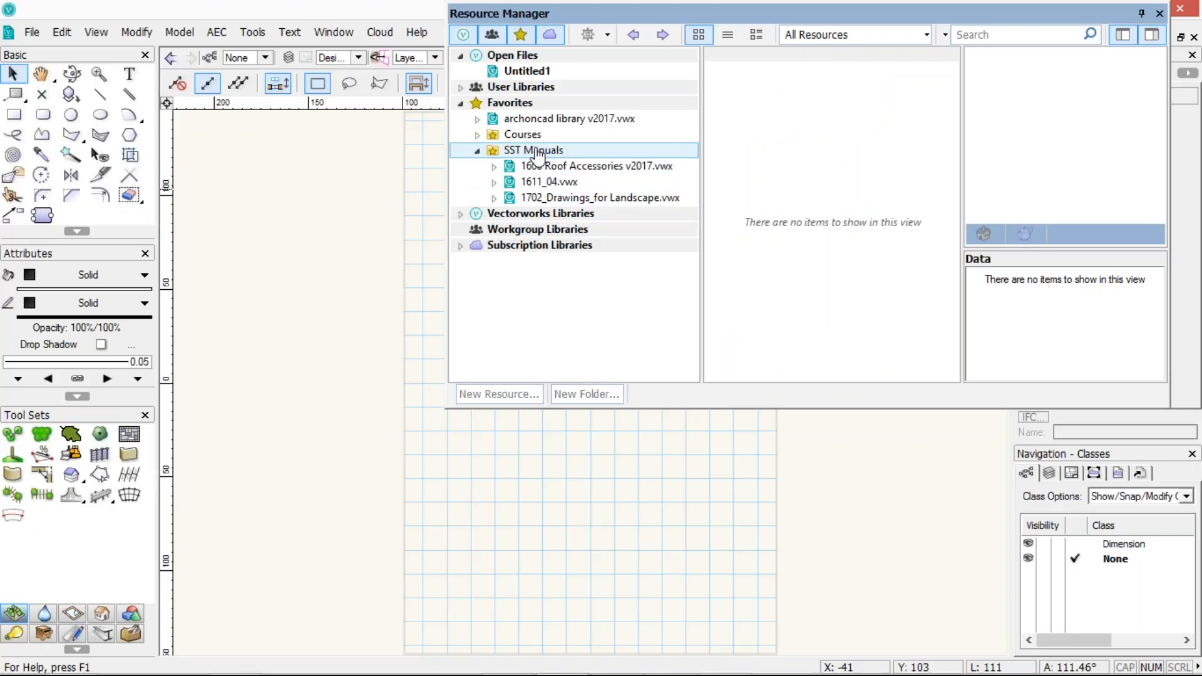
# Browse the favorite files under Courses and SST Manuals to view each file's resources
pyautogui.click(477, 135)
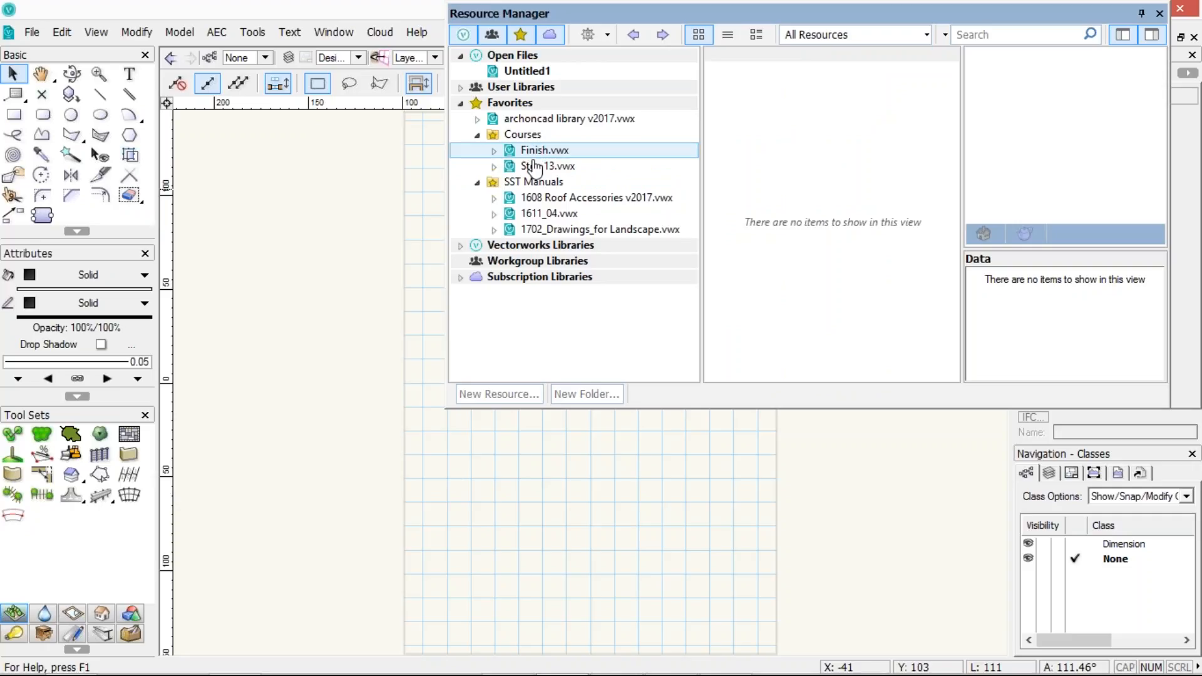
pyautogui.click(536, 165)
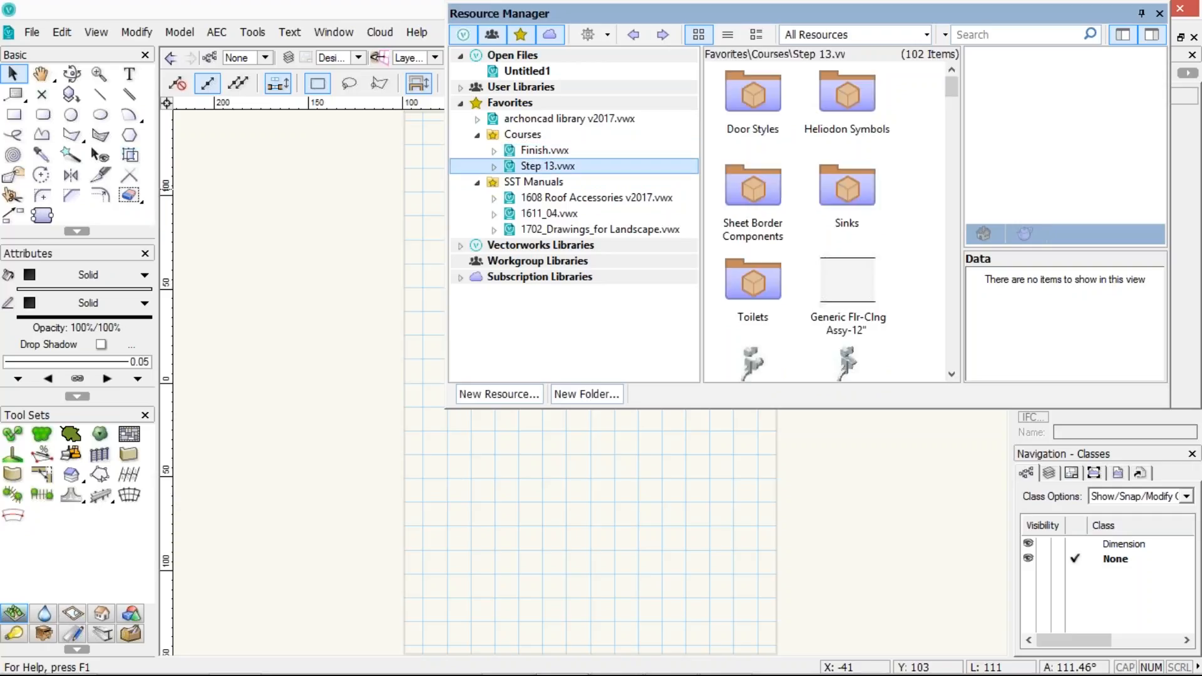
pyautogui.click(541, 154)
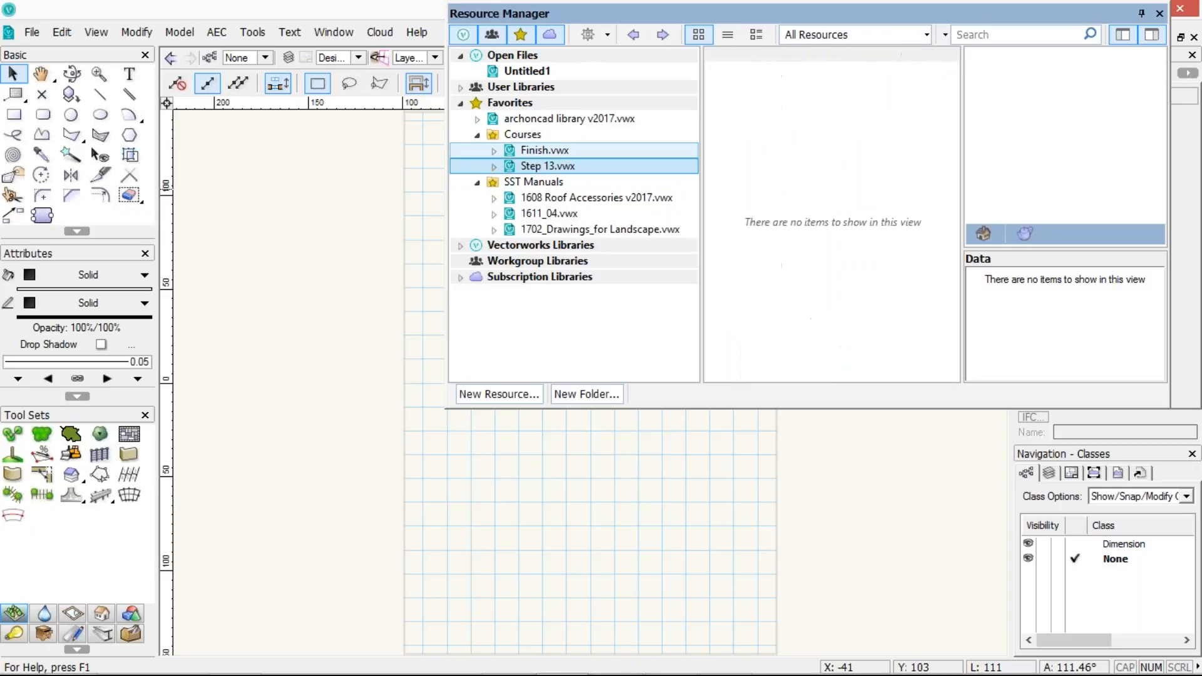
pyautogui.click(534, 199)
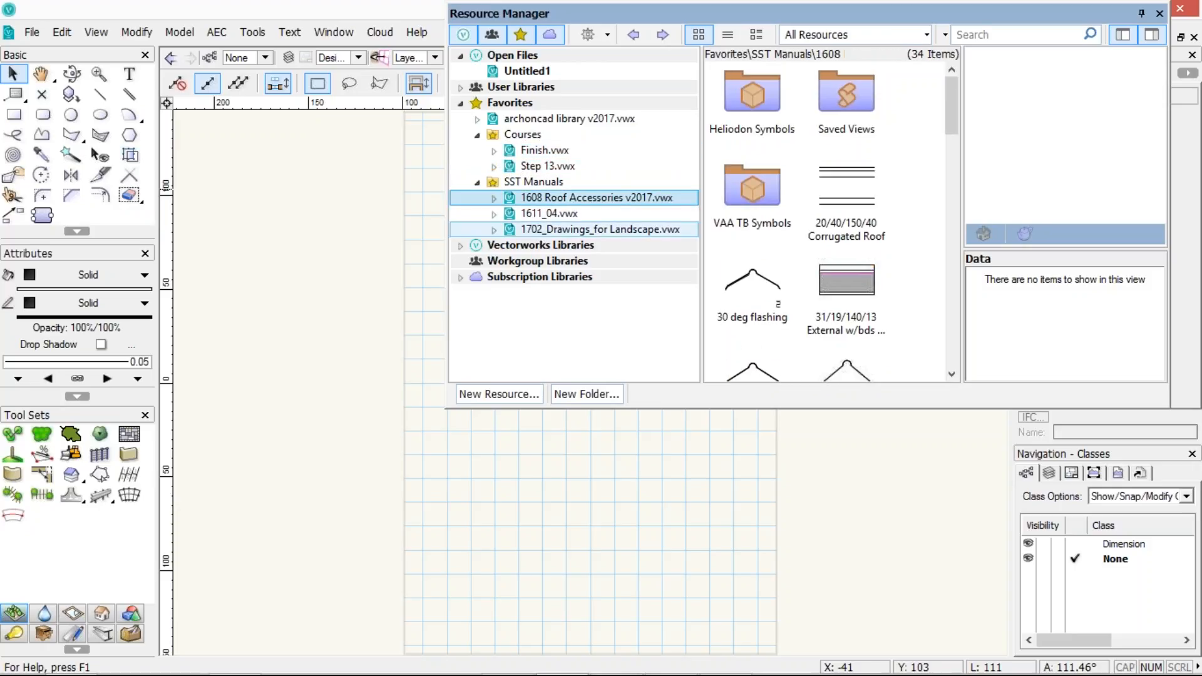
pyautogui.click(595, 229)
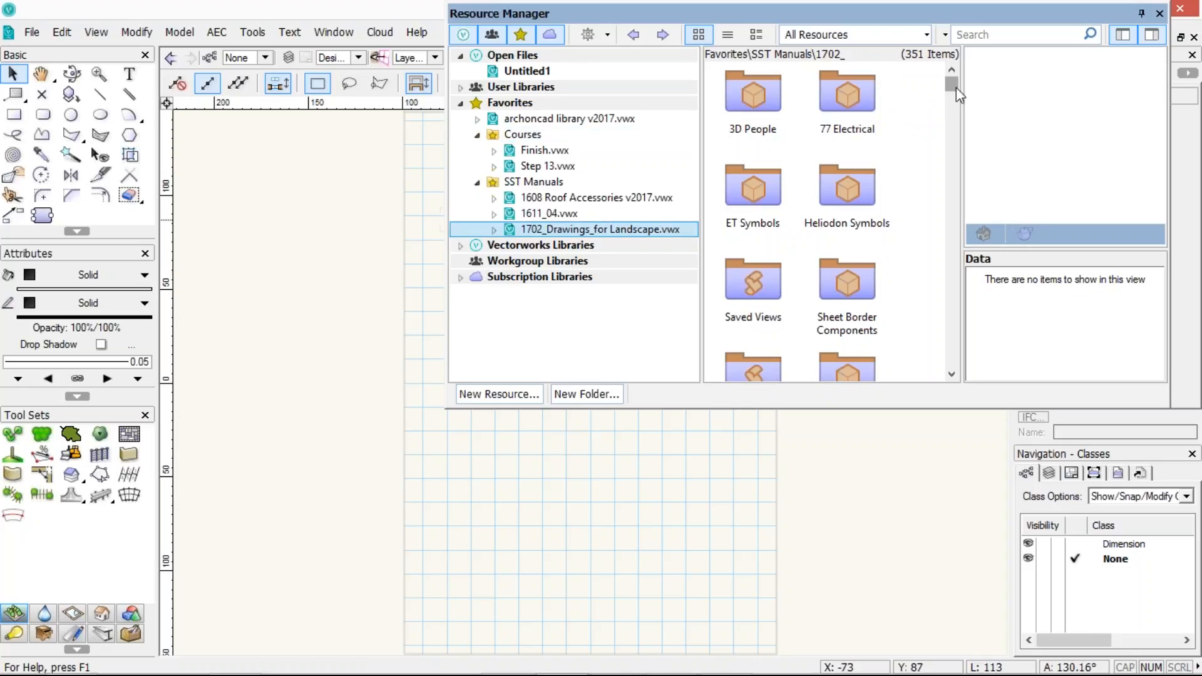
pyautogui.moveTo(956, 87); pyautogui.dragTo(954, 55)
pyautogui.click(461, 104)
pyautogui.click(592, 34)
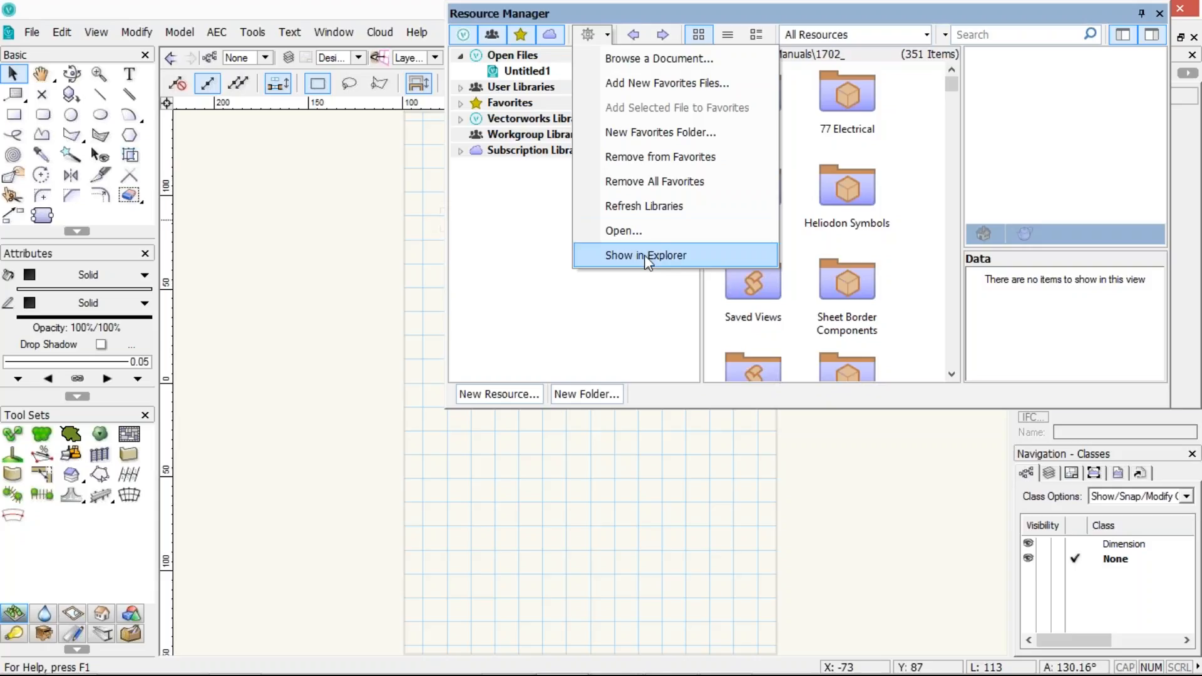
pyautogui.click(516, 286)
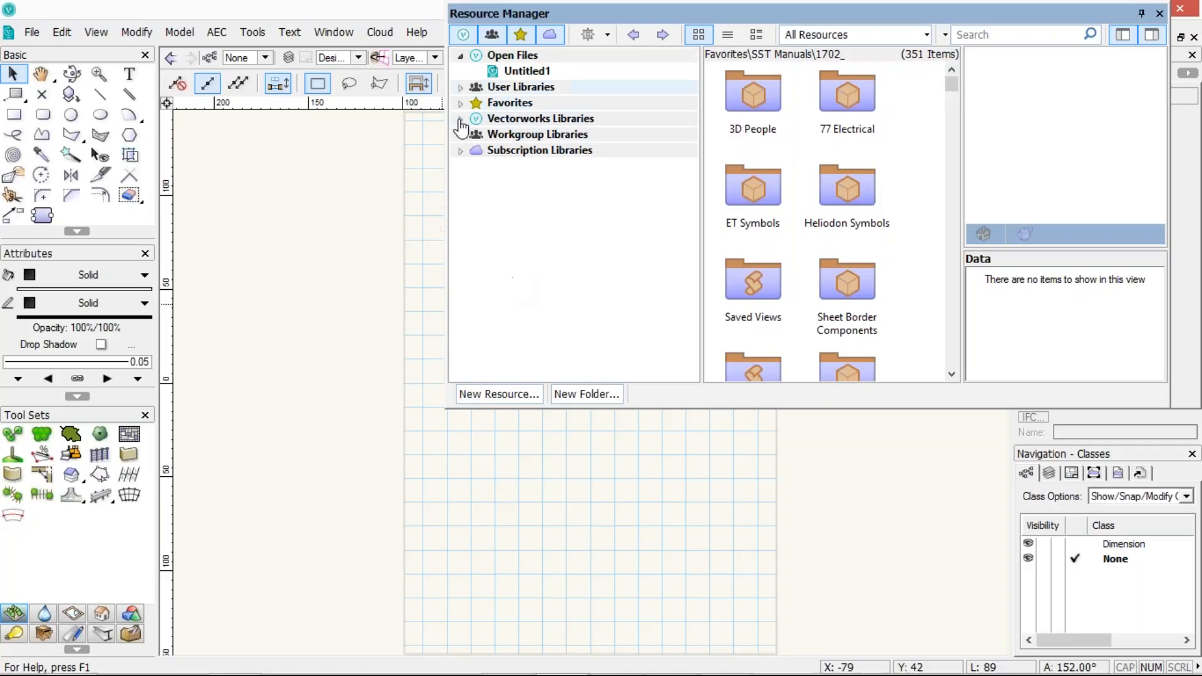
# Expand User Libraries and Favorites and view the resources of the Finish.vwx favorite
pyautogui.click(461, 87)
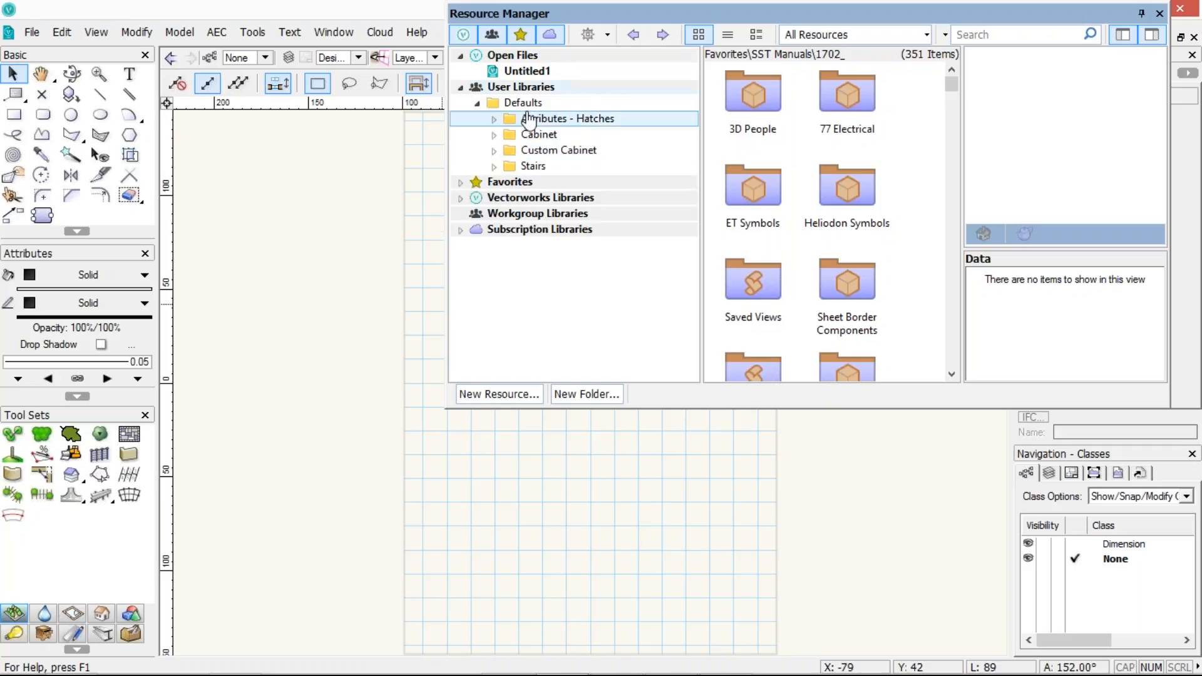
pyautogui.click(461, 181)
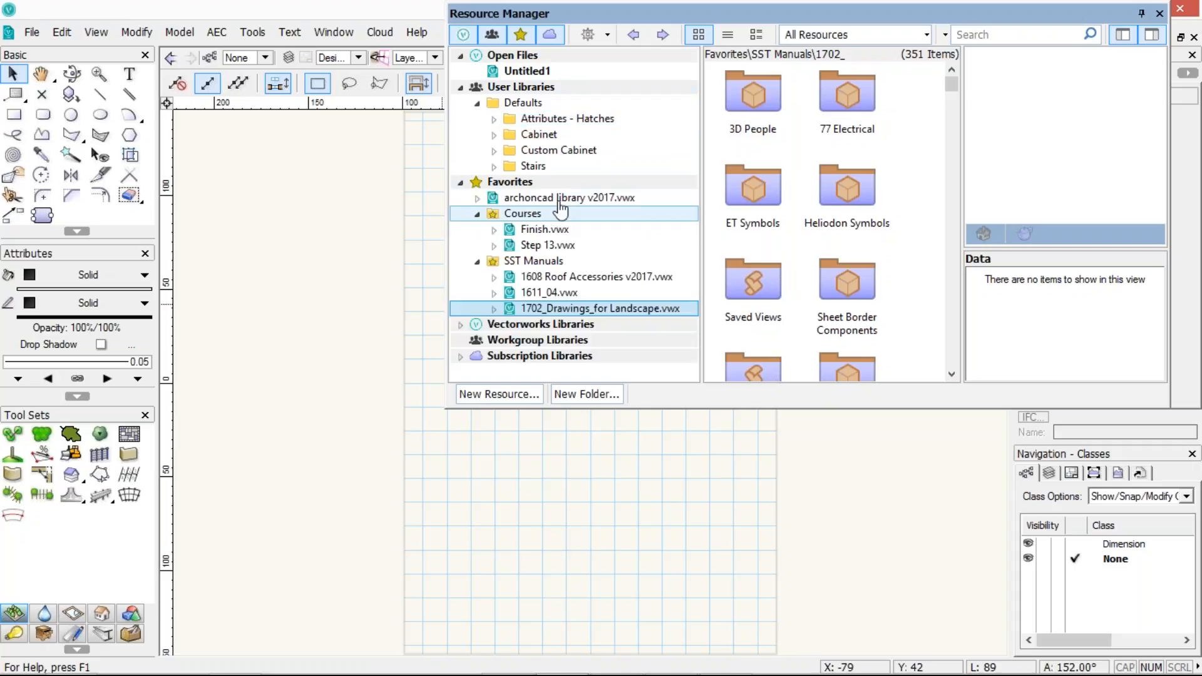
pyautogui.click(563, 198)
pyautogui.click(543, 229)
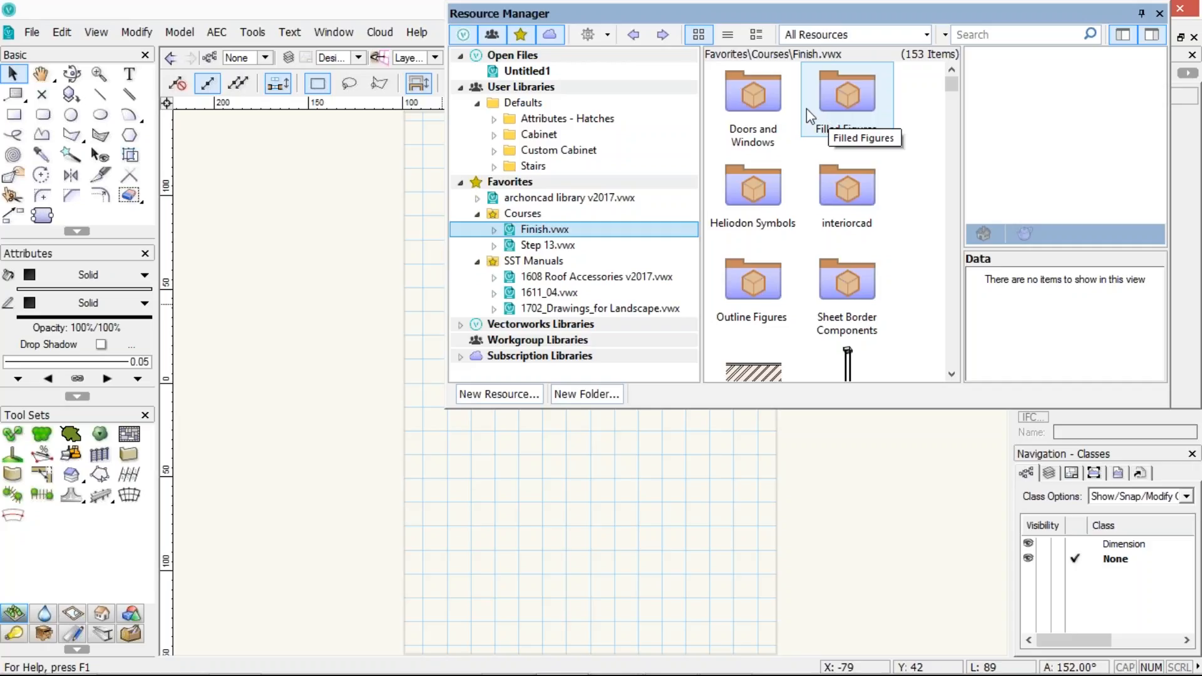
# Step back through the browsing history, then revisit the archcad, Finish, Step 13 and 1702 favorite files
pyautogui.click(633, 36)
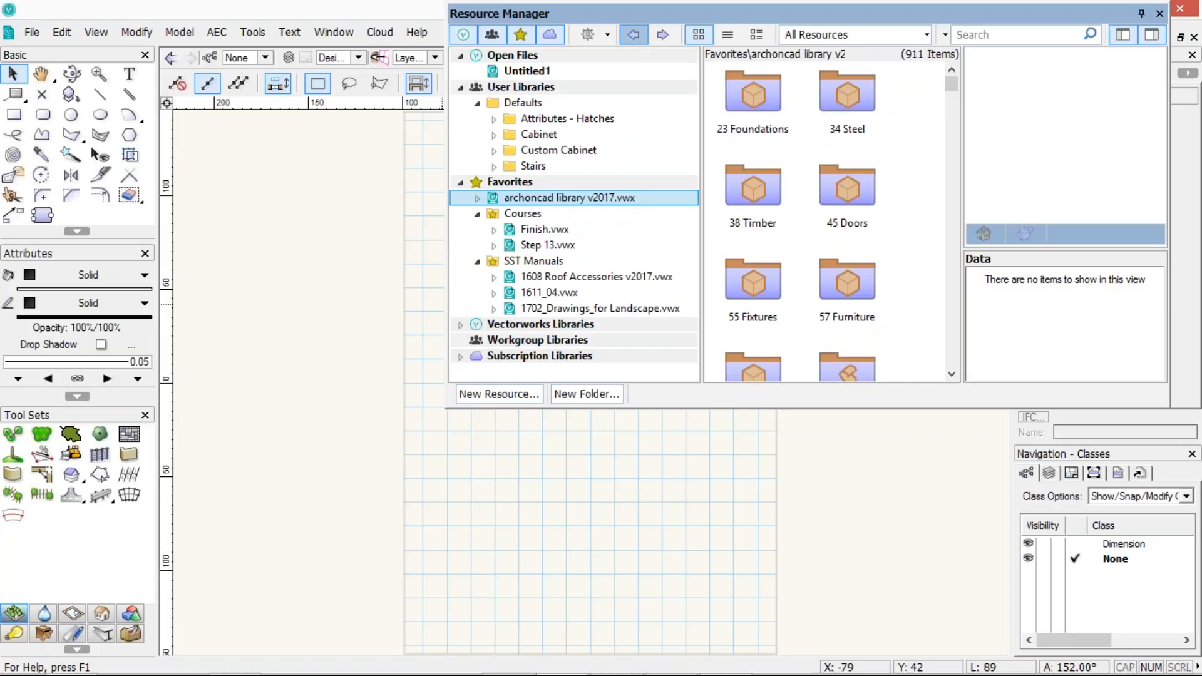
pyautogui.click(637, 38)
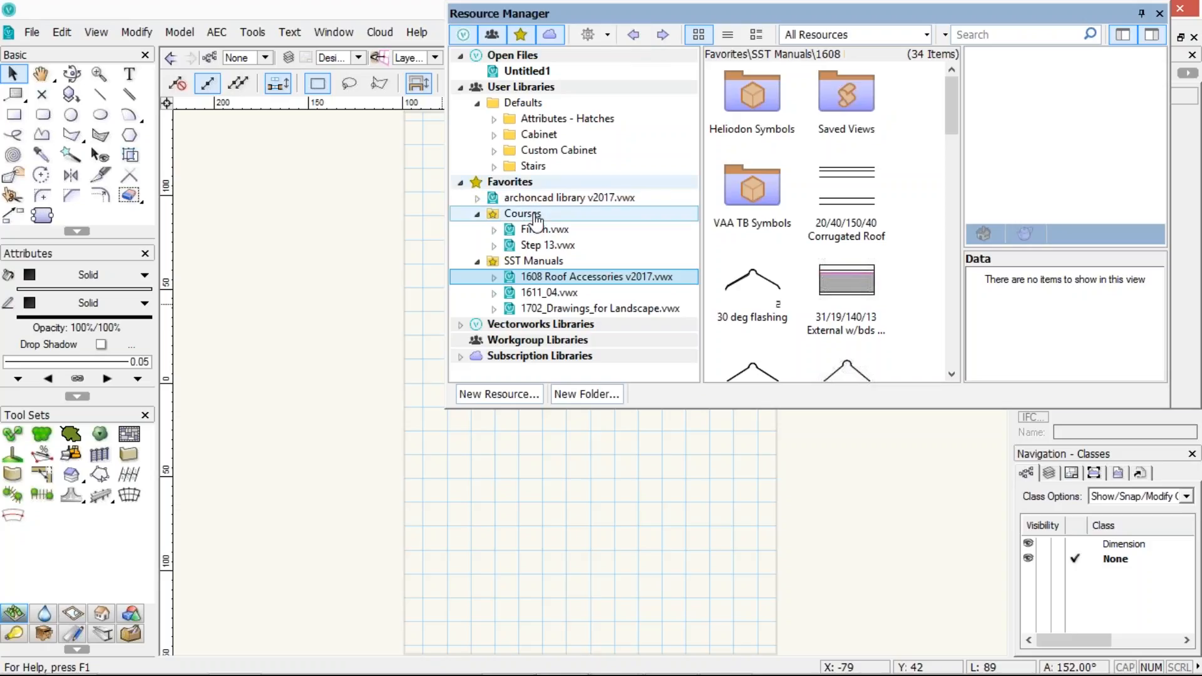
pyautogui.click(676, 198)
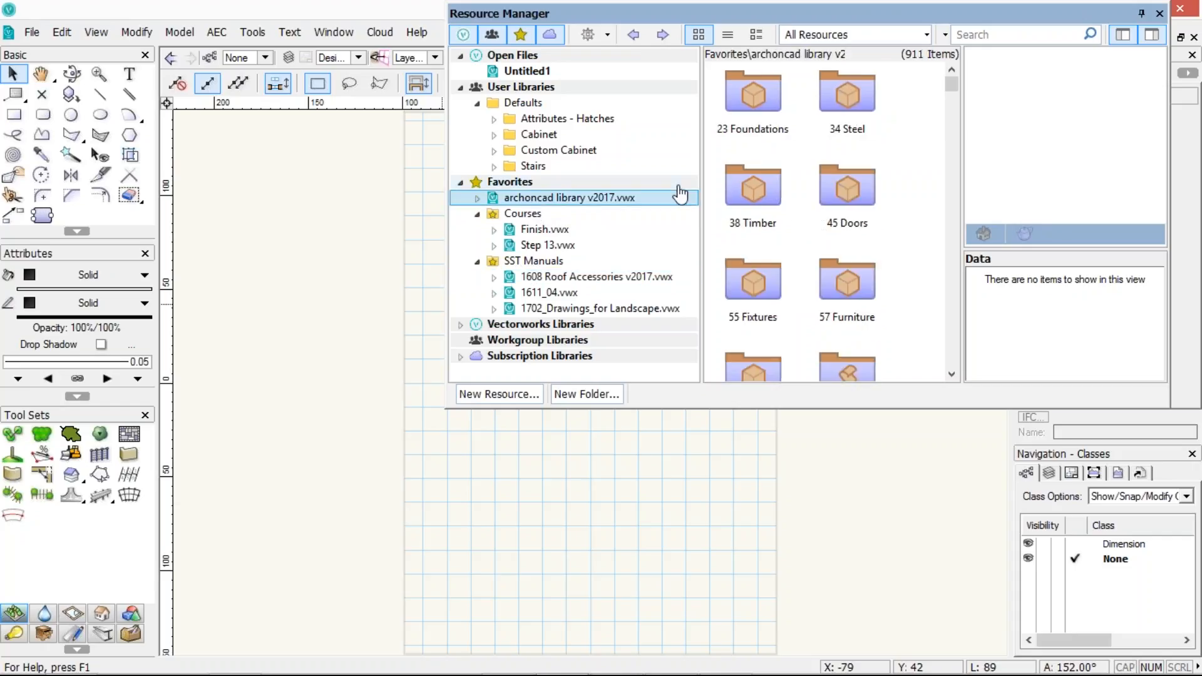
pyautogui.click(534, 229)
pyautogui.click(539, 245)
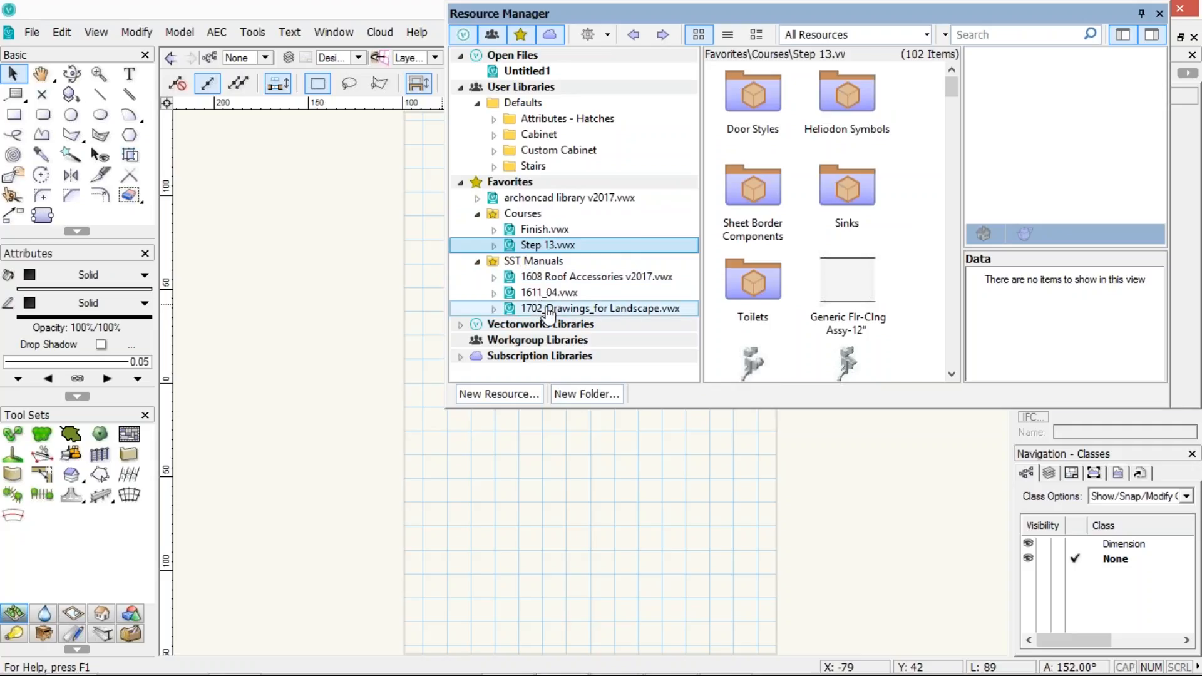
pyautogui.click(600, 307)
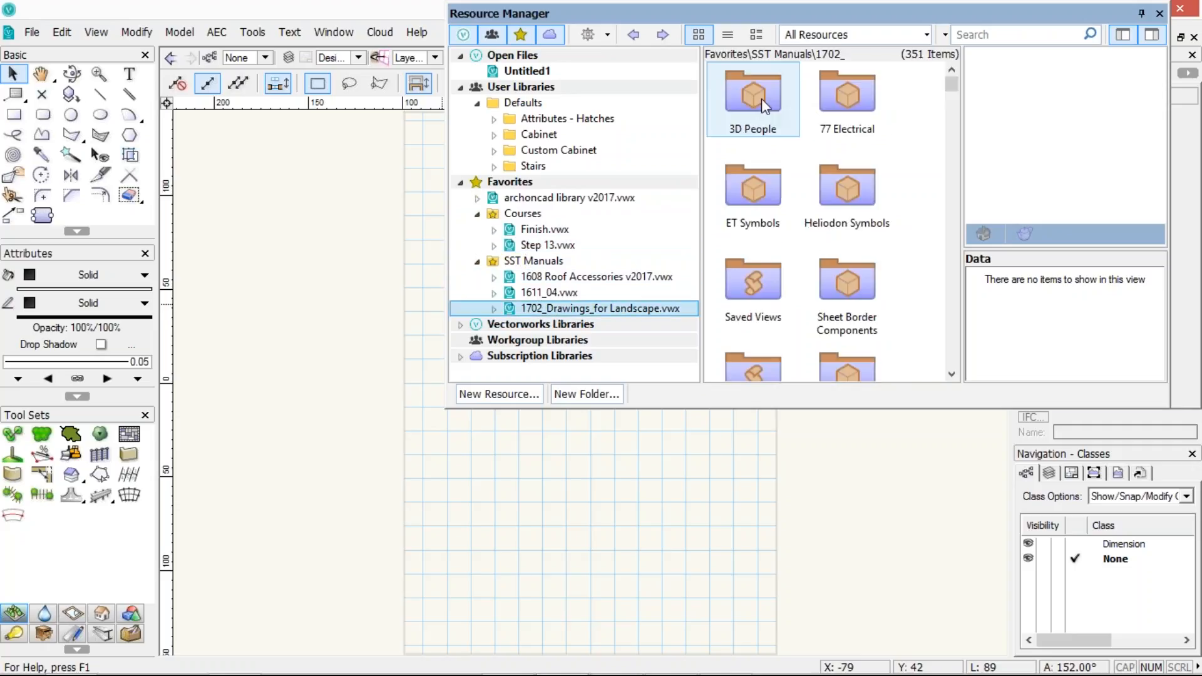
# Open the 3D People folder of 1702_Drawings_for Landscape.vwx and import the MM-04 symbol into Untitled1
pyautogui.doubleClick(761, 99)
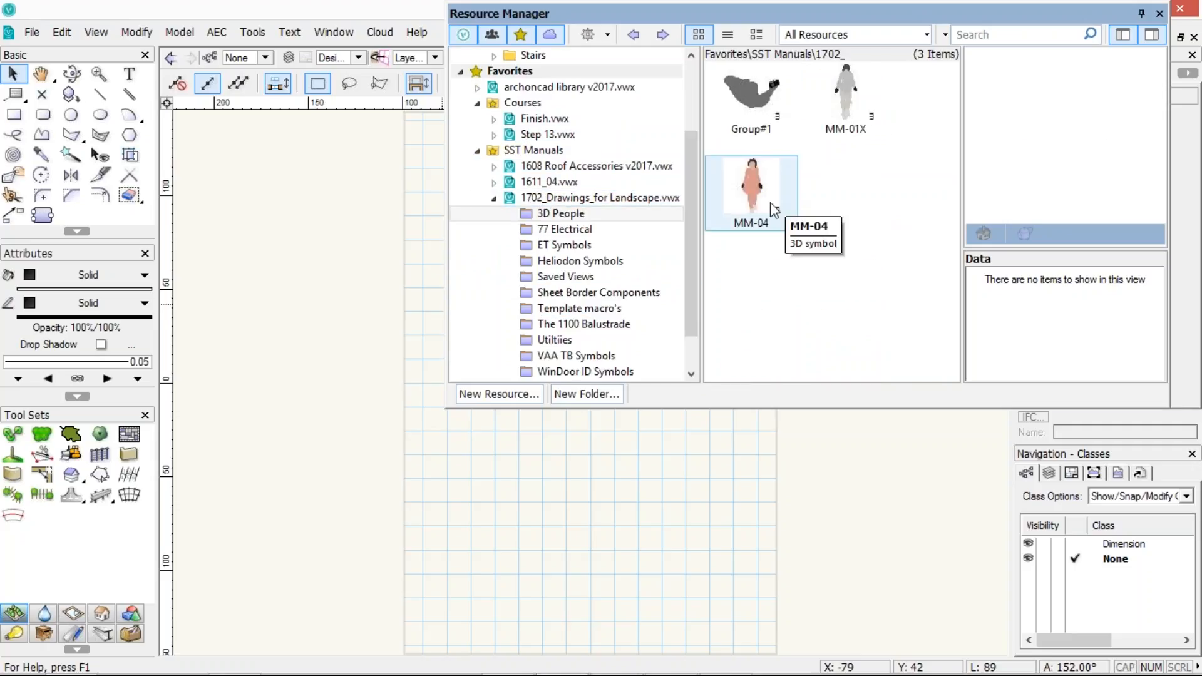
pyautogui.moveTo(691, 186); pyautogui.dragTo(699, 78)
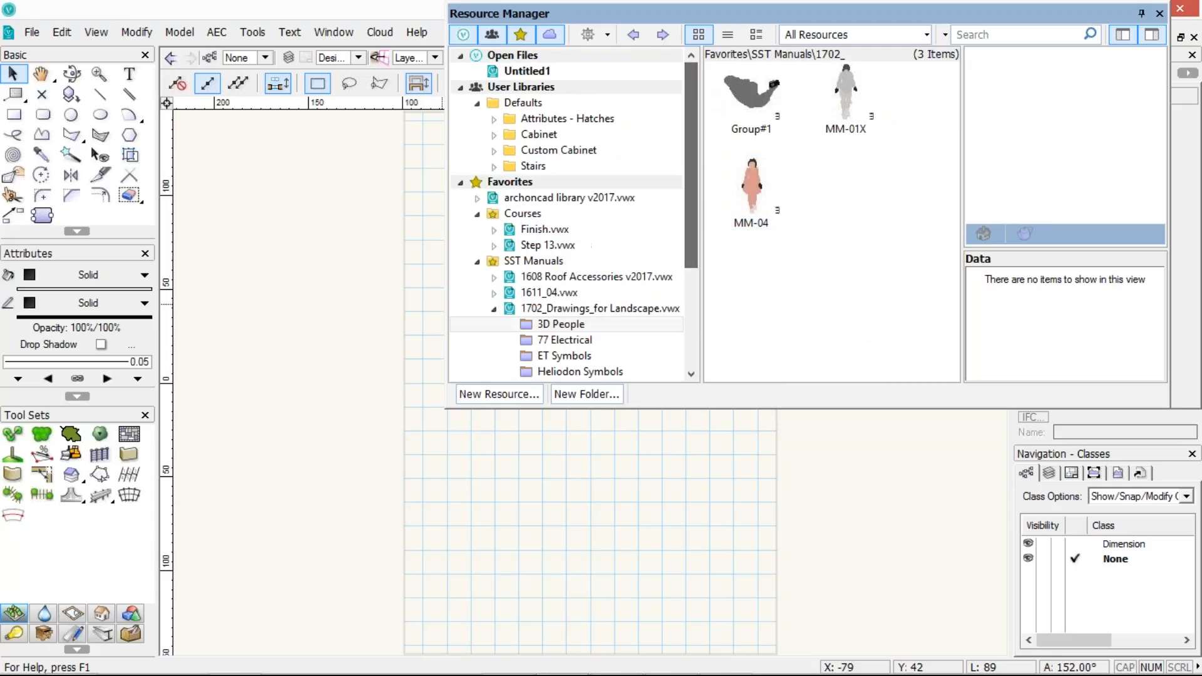
pyautogui.click(752, 205)
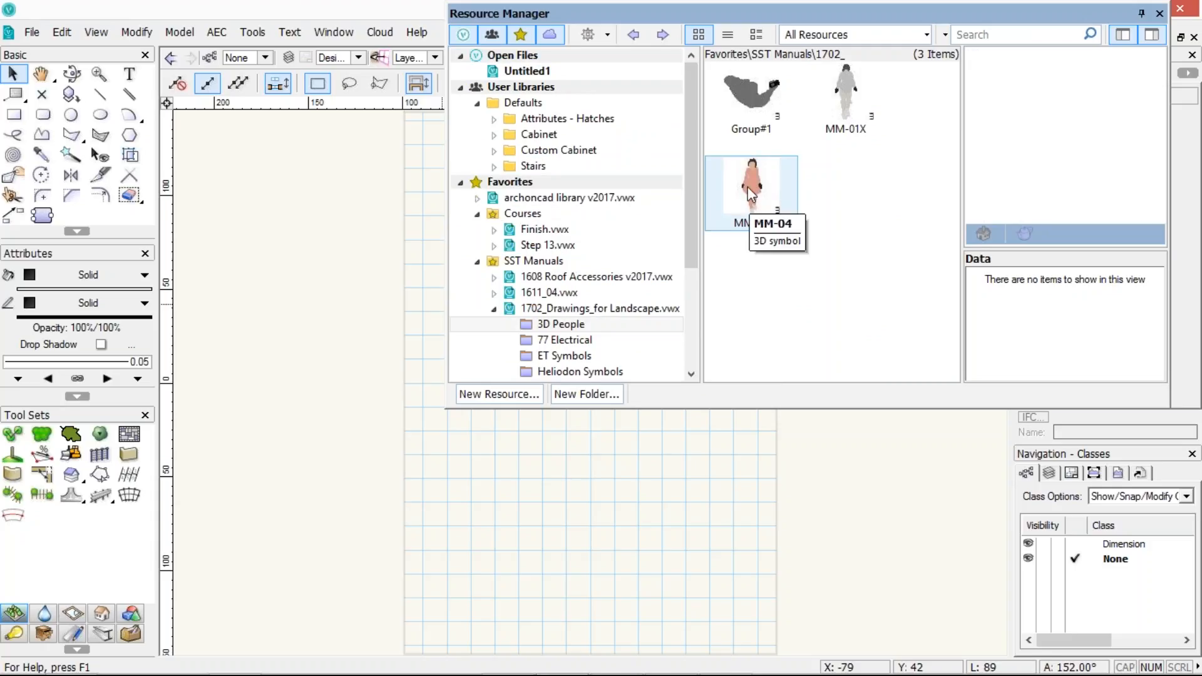
pyautogui.moveTo(725, 186); pyautogui.dragTo(540, 74)
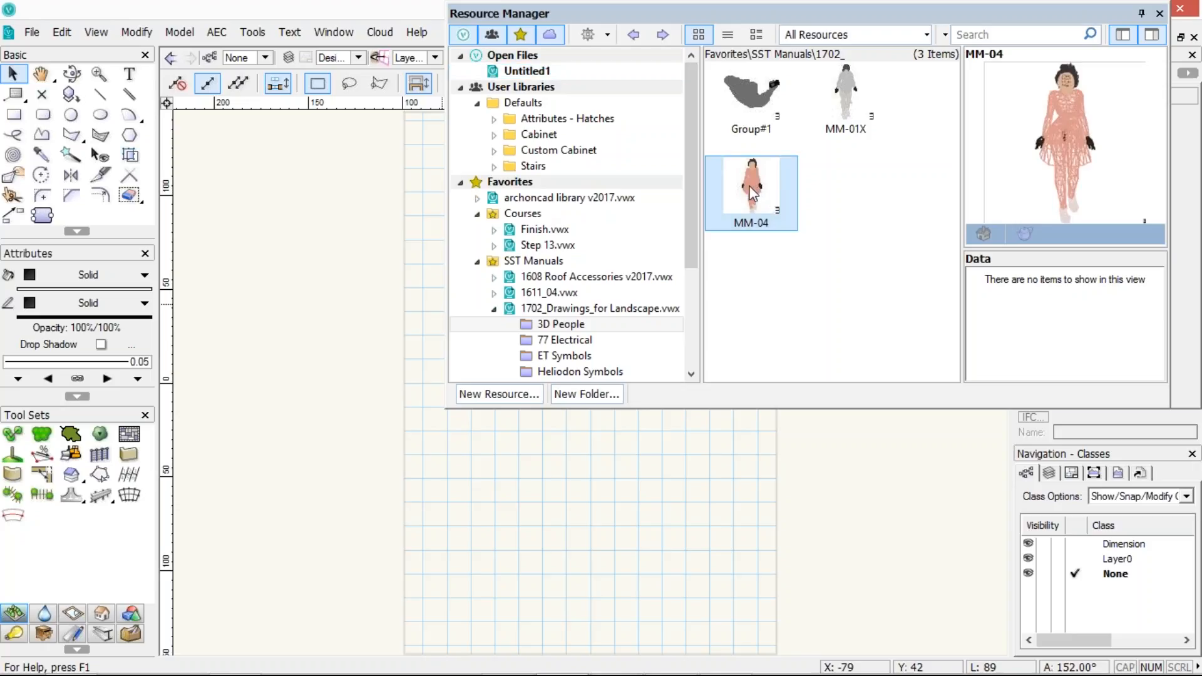
pyautogui.moveTo(709, 197); pyautogui.dragTo(750, 185)
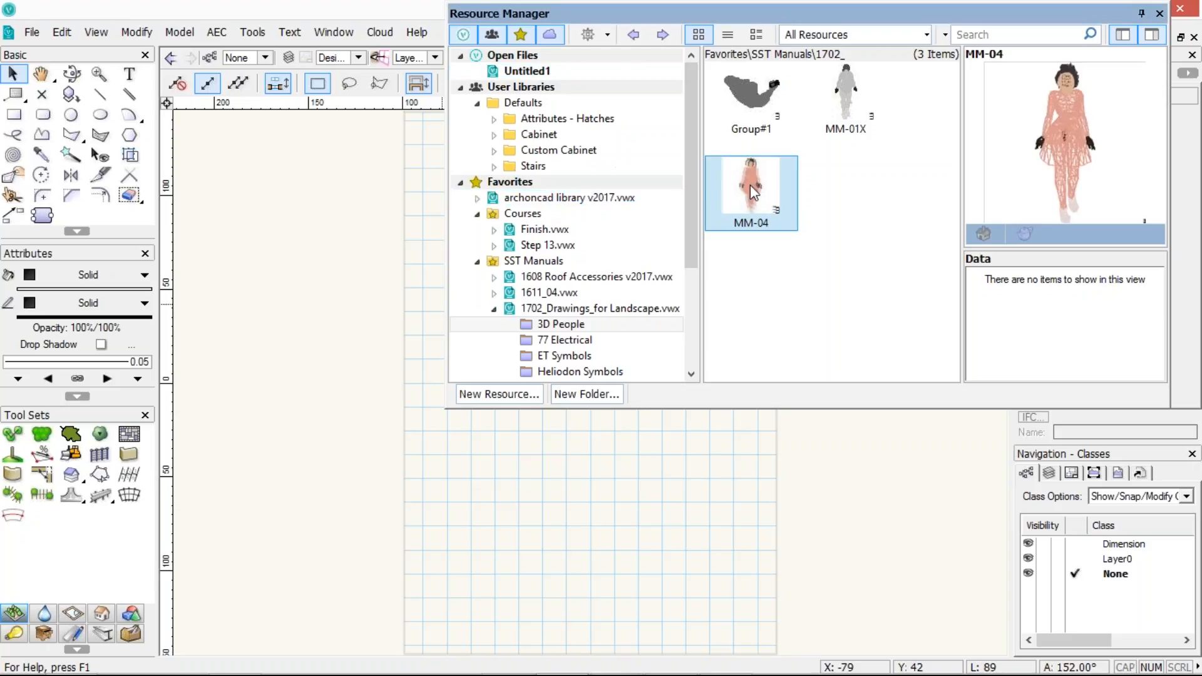
# Try to copy the 3D People folder into the archcad library v2017.vwx favorite, cancelling the name conflict
pyautogui.click(633, 36)
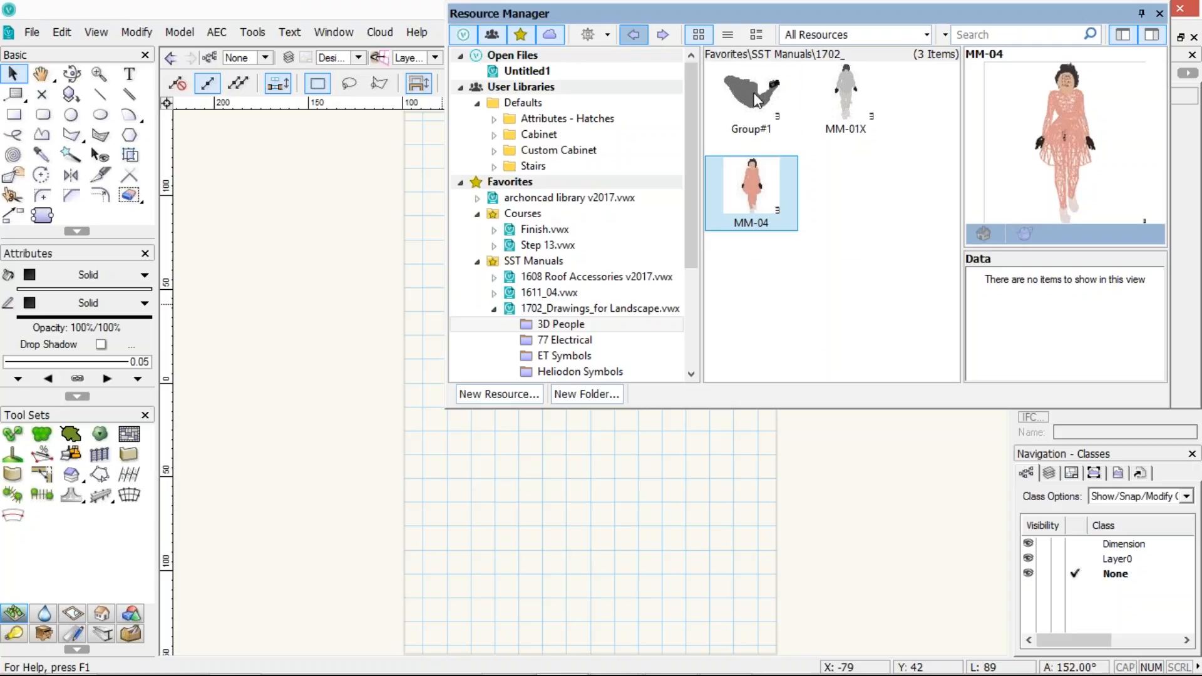
pyautogui.moveTo(707, 122); pyautogui.dragTo(587, 196)
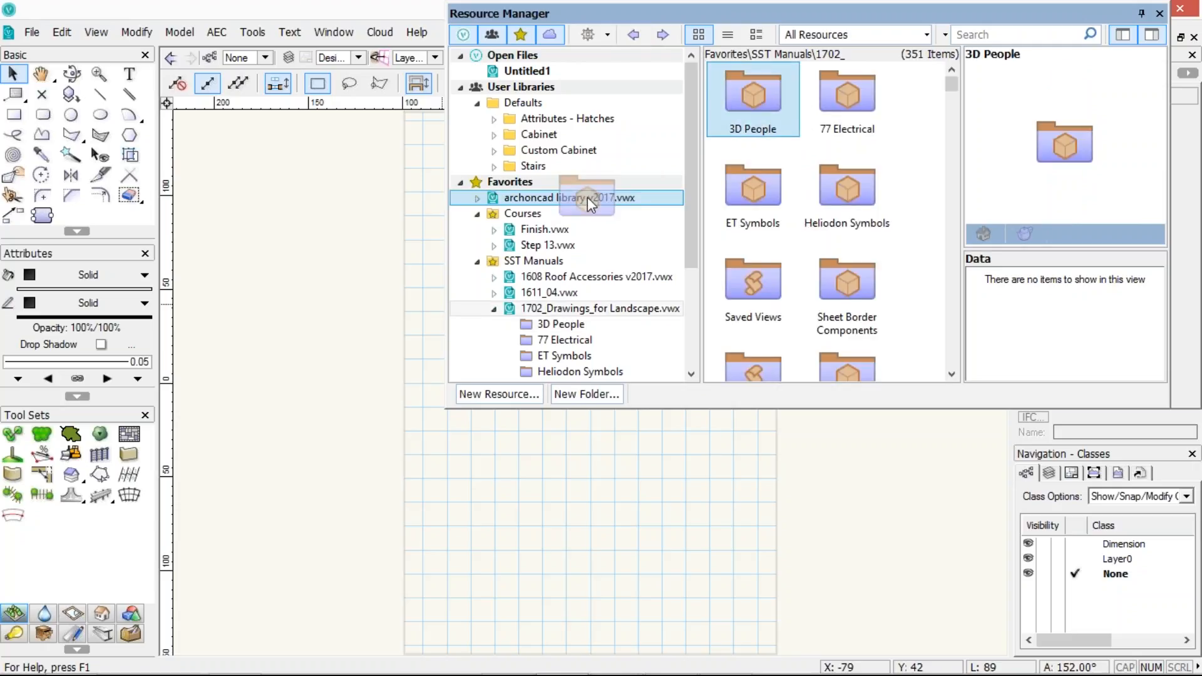
pyautogui.moveTo(587, 196); pyautogui.dragTo(587, 197)
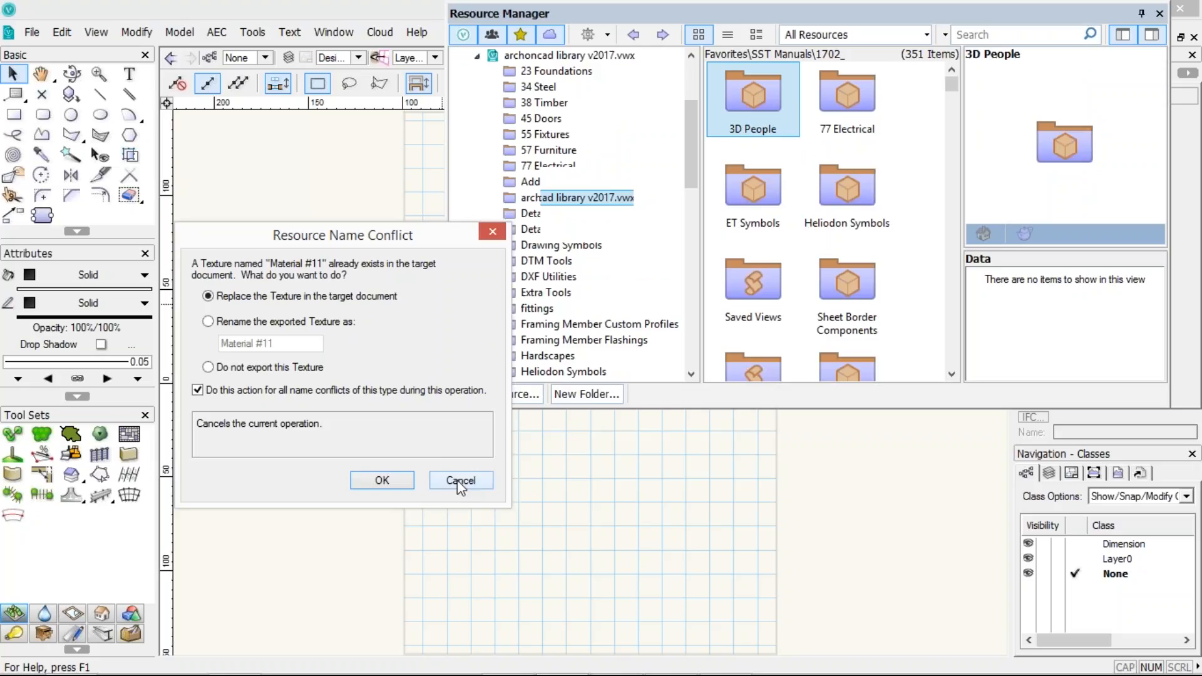
pyautogui.click(460, 480)
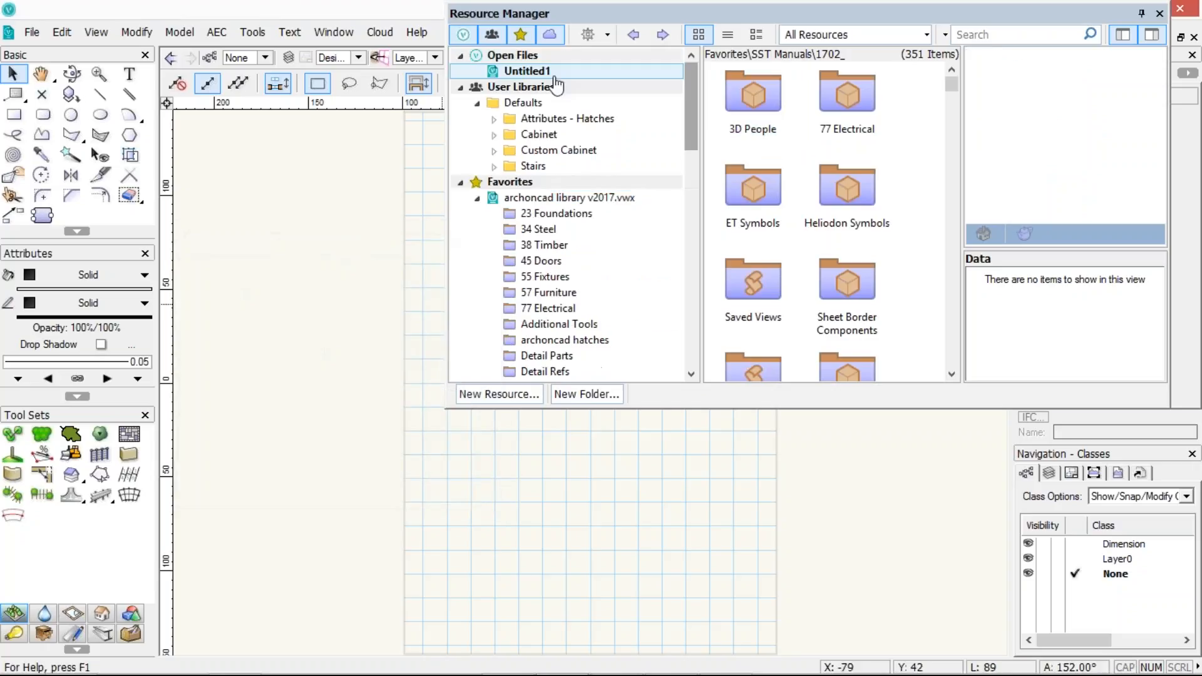
# Show the Untitled1 resources and set the MM-04 symbol's thumbnail view to Top/Plan
pyautogui.click(554, 72)
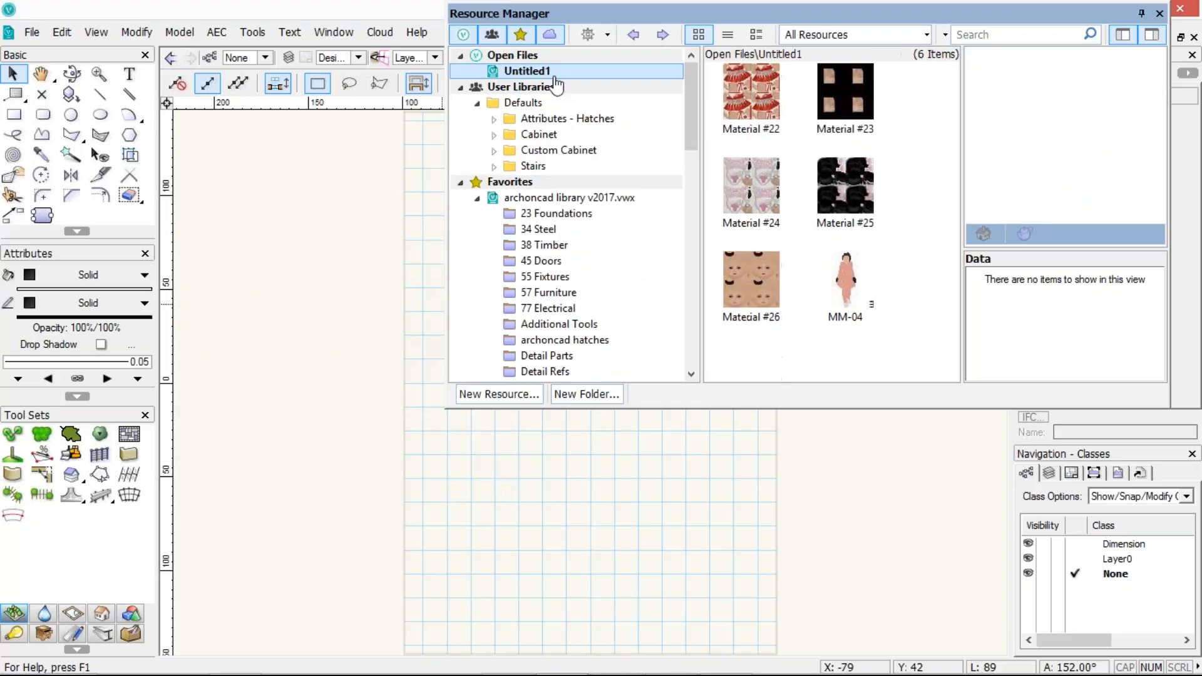
pyautogui.click(842, 267)
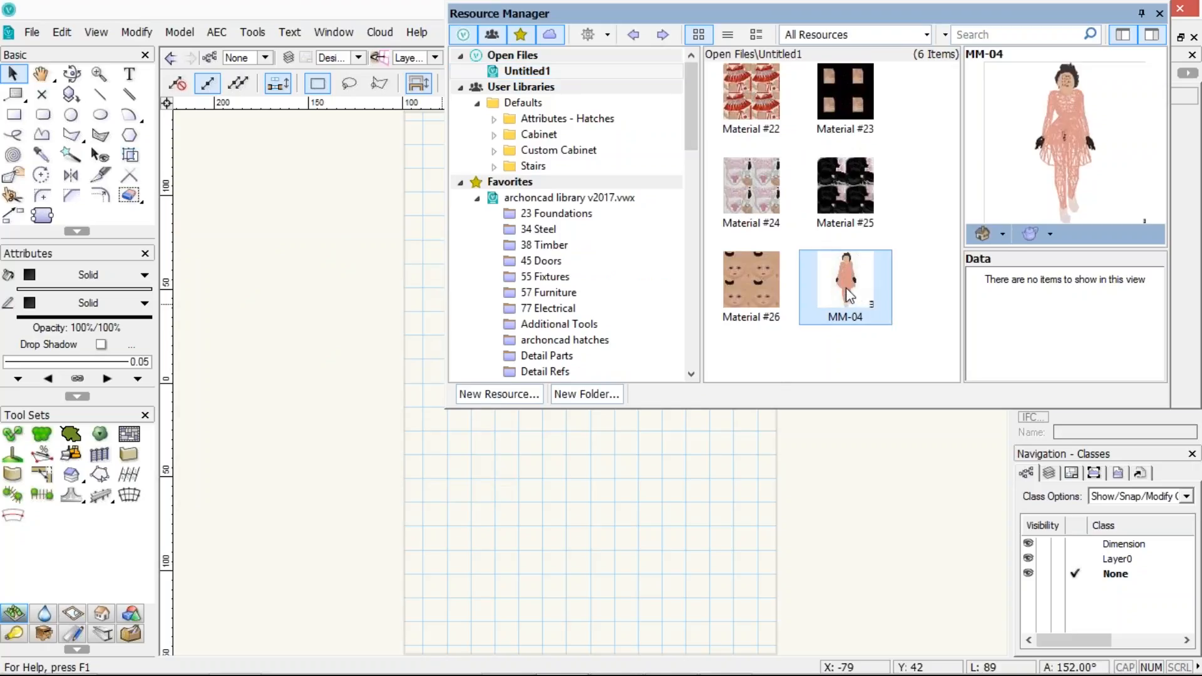
pyautogui.rightClick(846, 296)
pyautogui.moveTo(887, 451)
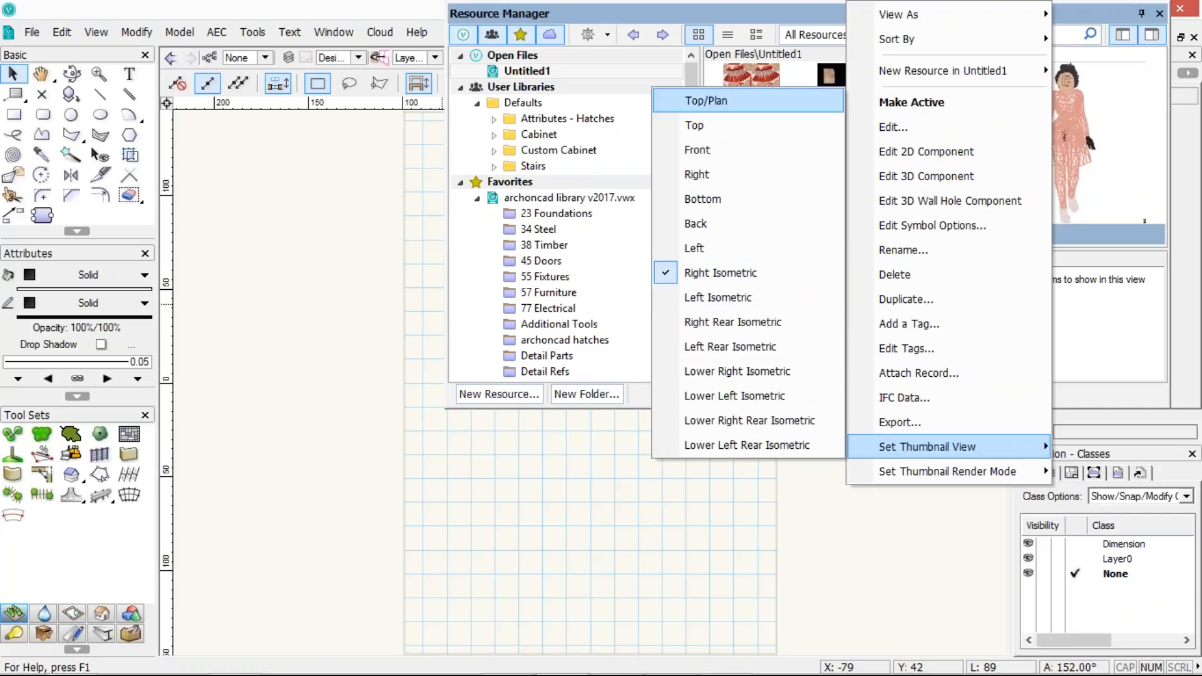
pyautogui.click(708, 100)
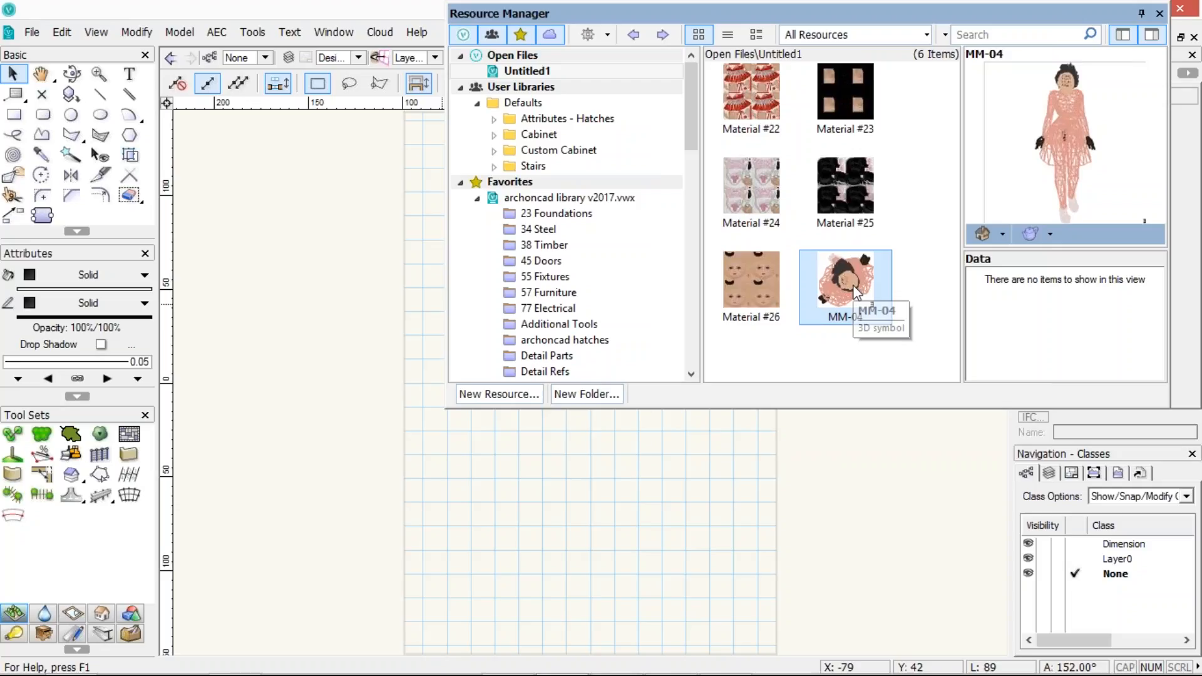
# Set the MM-04 thumbnail view back to Right Isometric
pyautogui.rightClick(856, 291)
pyautogui.moveTo(932, 446)
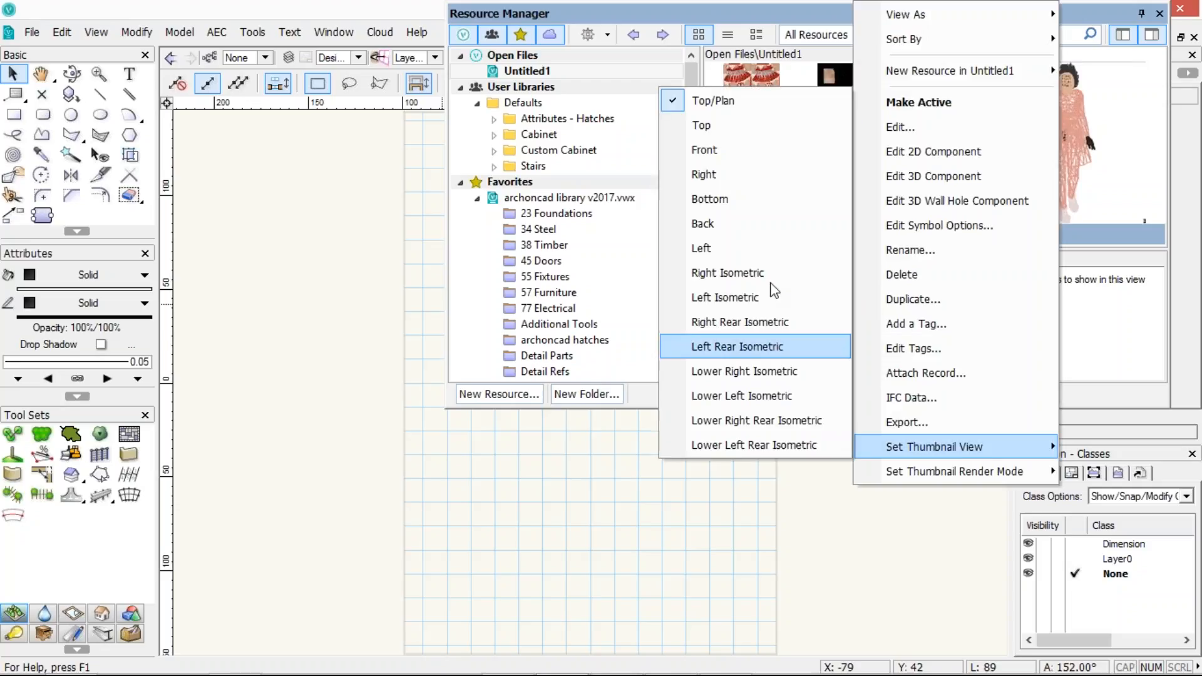
pyautogui.click(771, 281)
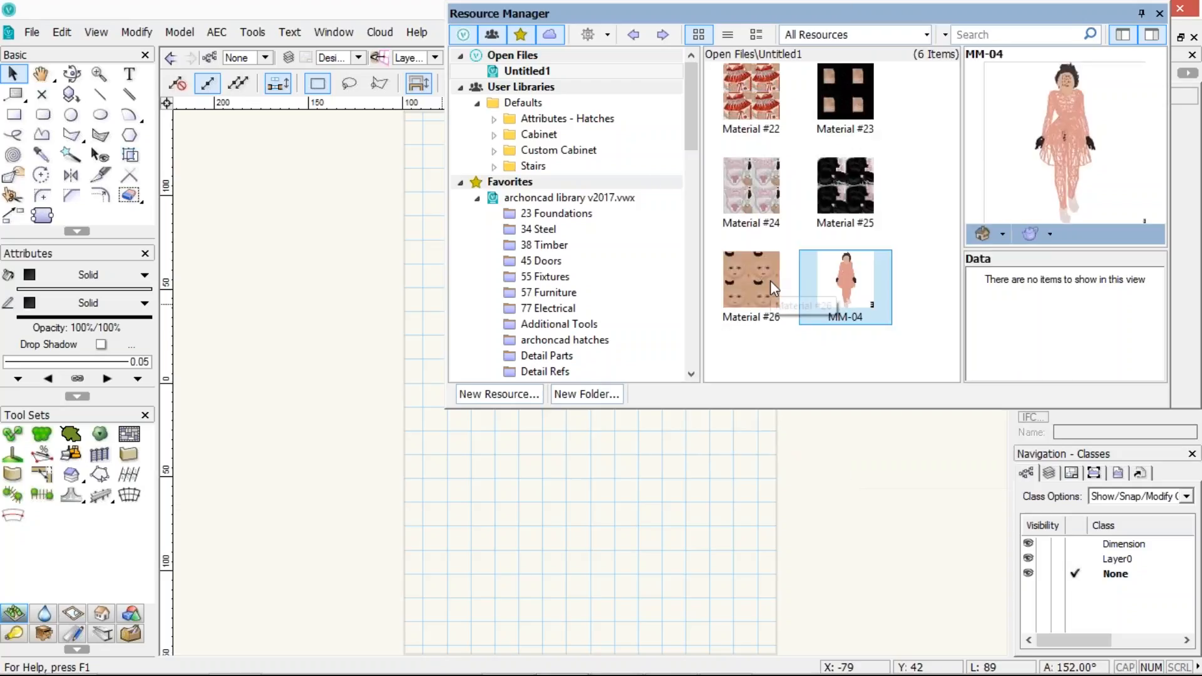
# Change the thumbnail render mode of the MM-04 symbol
pyautogui.rightClick(867, 291)
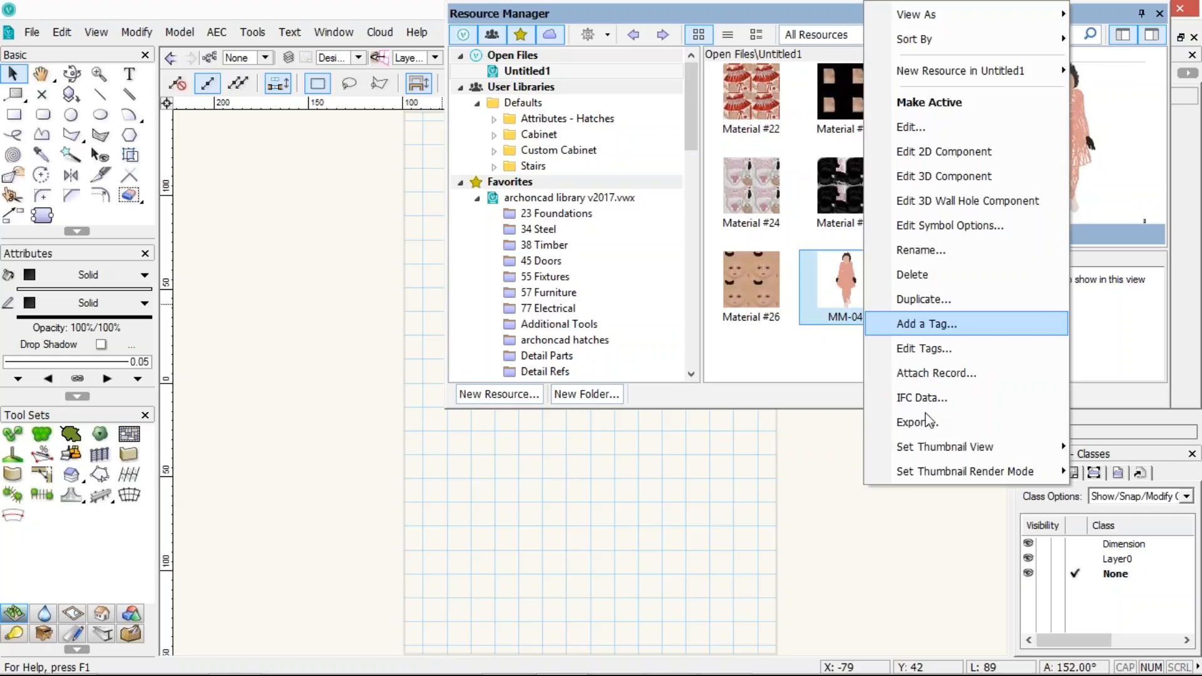
pyautogui.moveTo(1033, 471)
pyautogui.click(1083, 495)
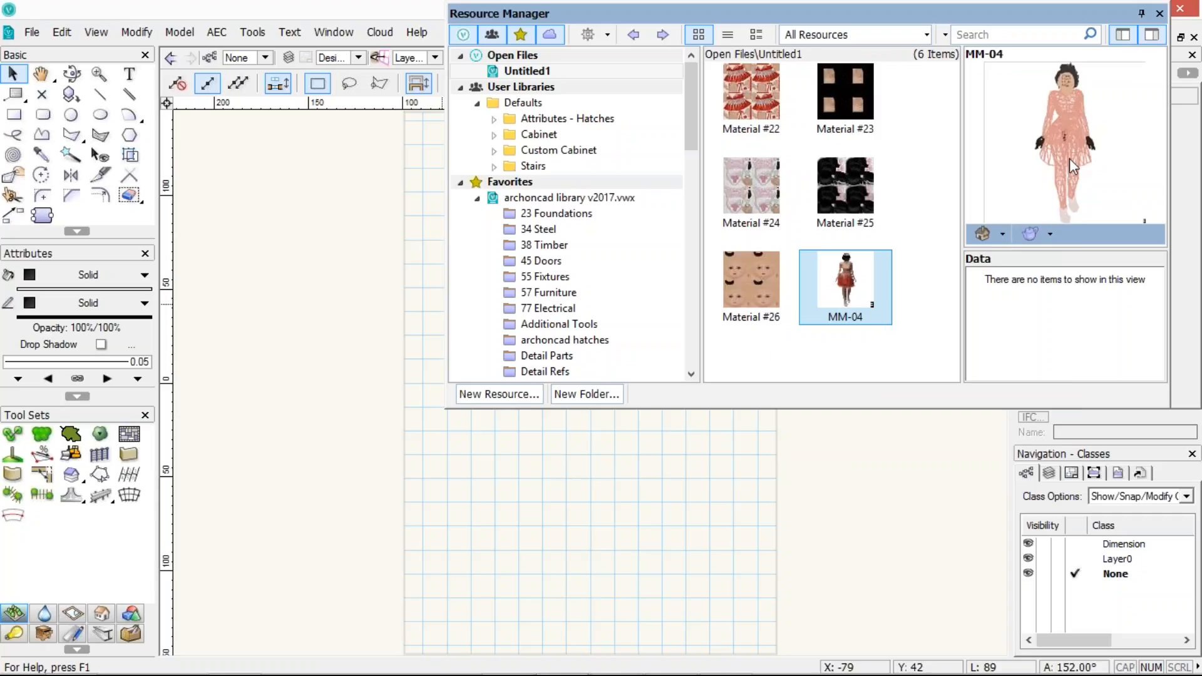
# Switch the MM-04 preview's render mode to OpenGL
pyautogui.click(1001, 234)
pyautogui.click(1026, 231)
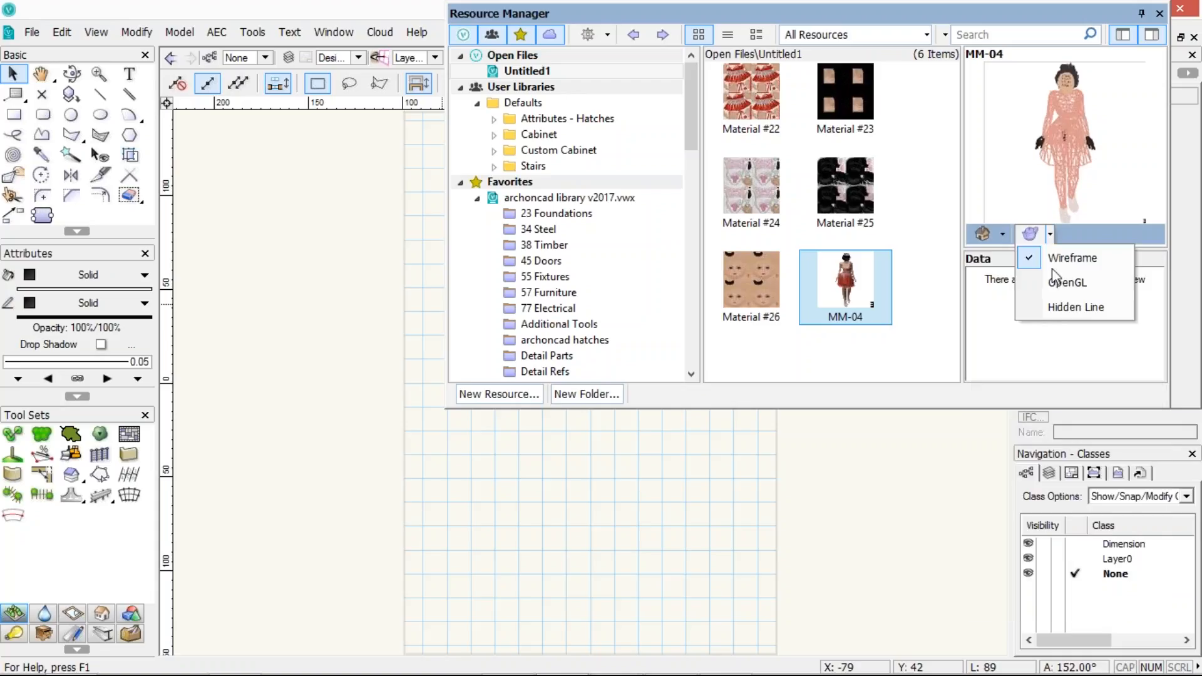
pyautogui.click(1052, 282)
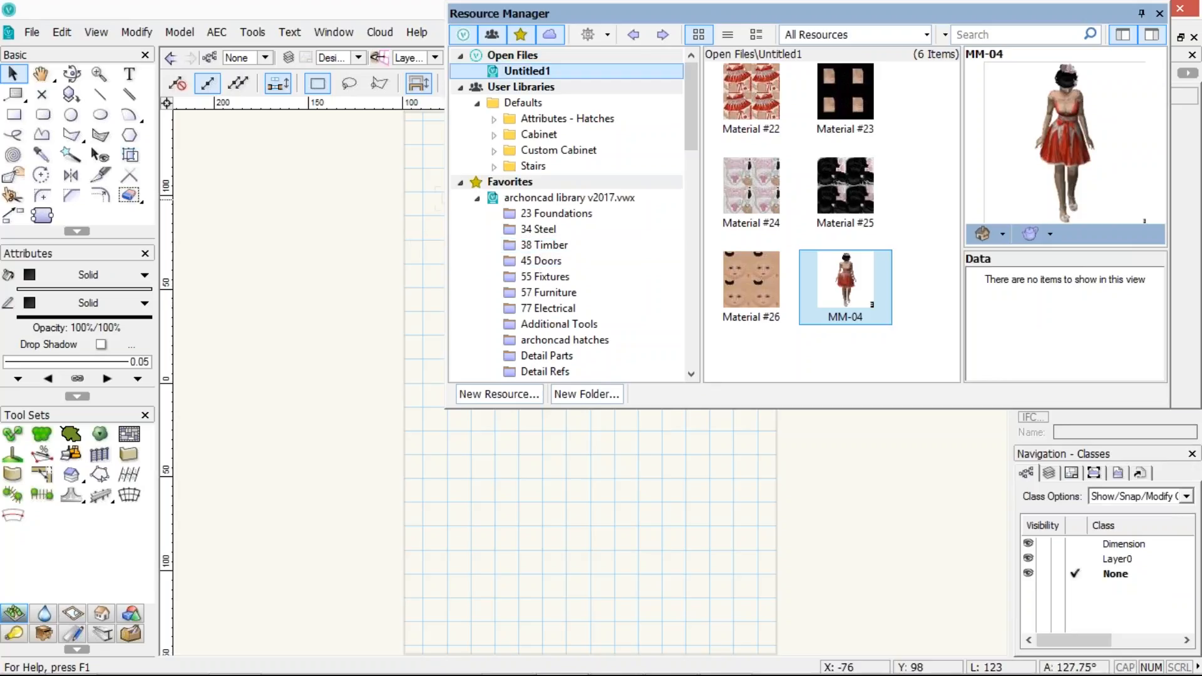
# Inspect the resource options of the 200x300 footing symbol in 23 Foundations and of MM-04 in Untitled1
pyautogui.click(552, 217)
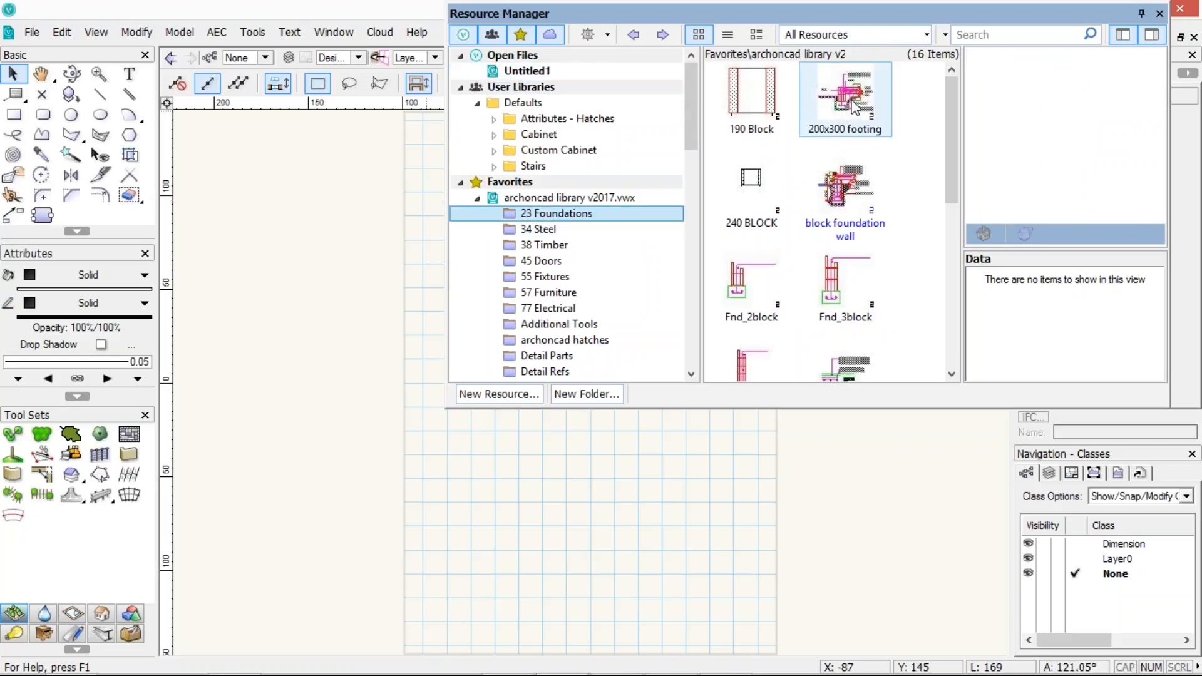
pyautogui.rightClick(851, 100)
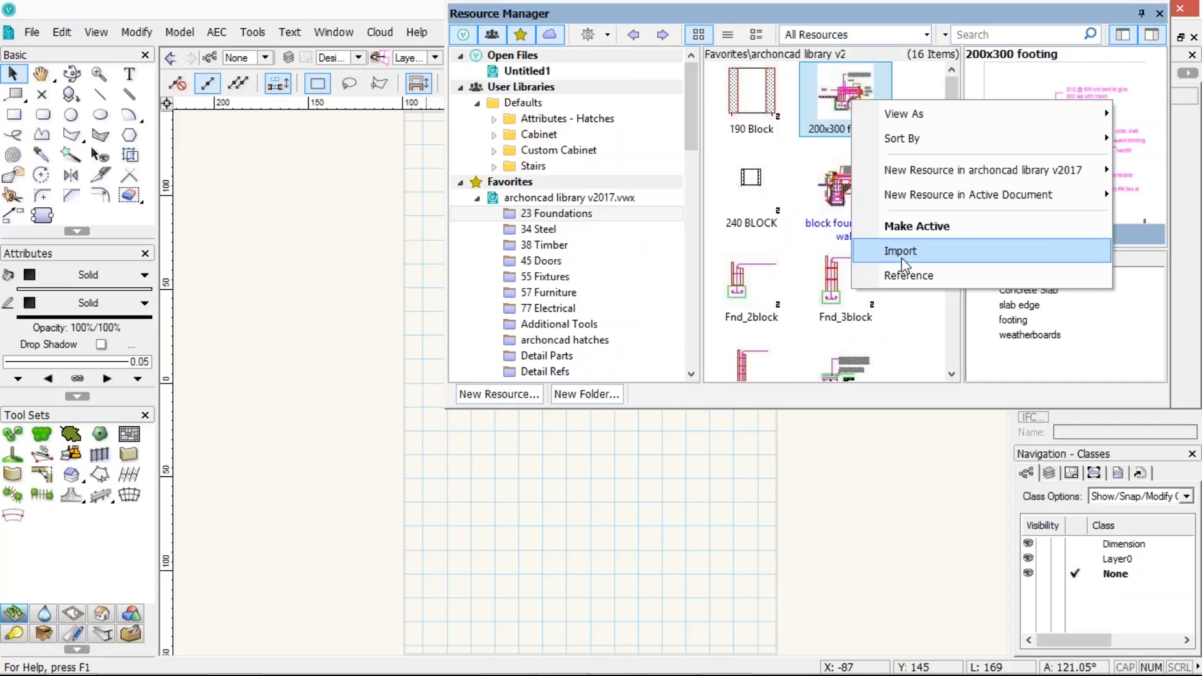
pyautogui.click(529, 74)
pyautogui.click(836, 273)
pyautogui.rightClick(836, 273)
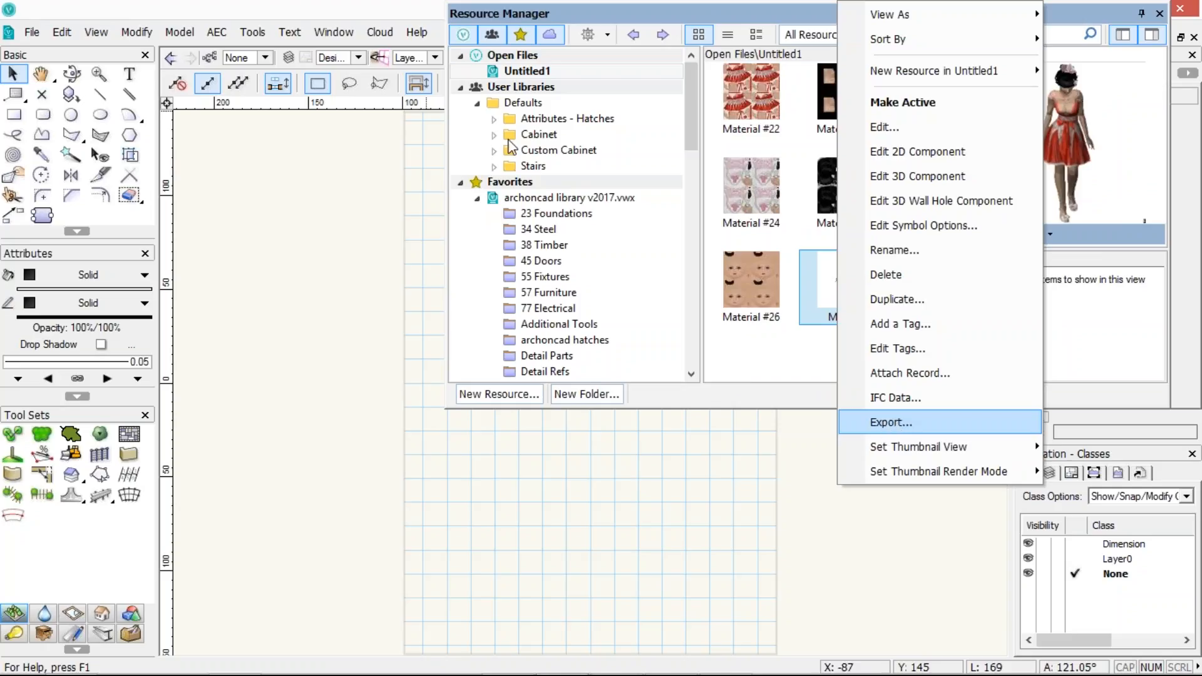
pyautogui.click(513, 70)
pyautogui.click(513, 70)
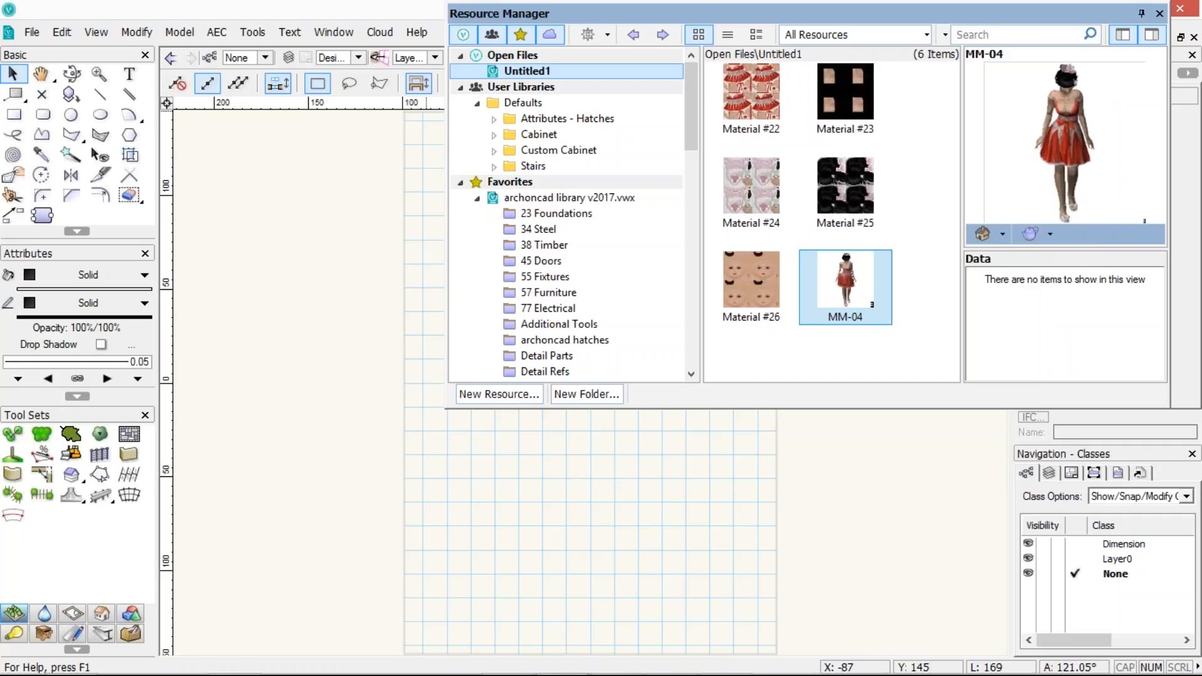
# Collapse the Favorites branch and create a new blank document
pyautogui.click(460, 181)
pyautogui.click(460, 213)
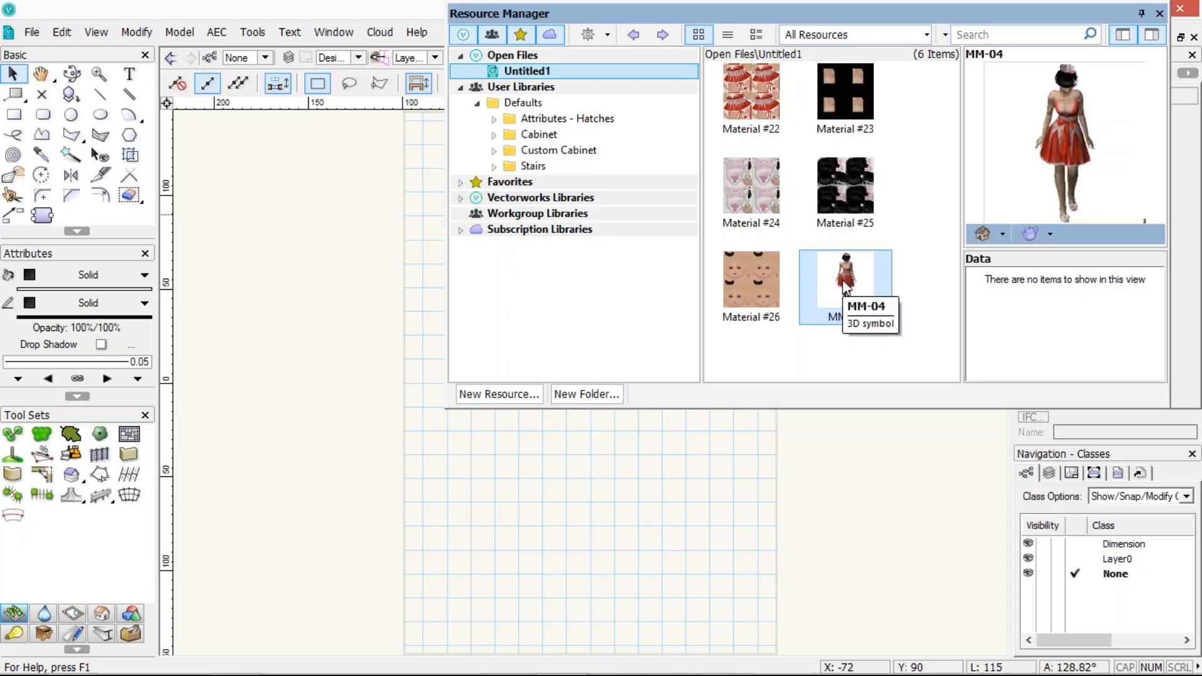
pyautogui.moveTo(817, 267)
pyautogui.mouseDown()
pyautogui.moveTo(654, 196)
pyautogui.moveTo(538, 171)
pyautogui.moveTo(743, 267)
pyautogui.moveTo(851, 300)
pyautogui.mouseUp()
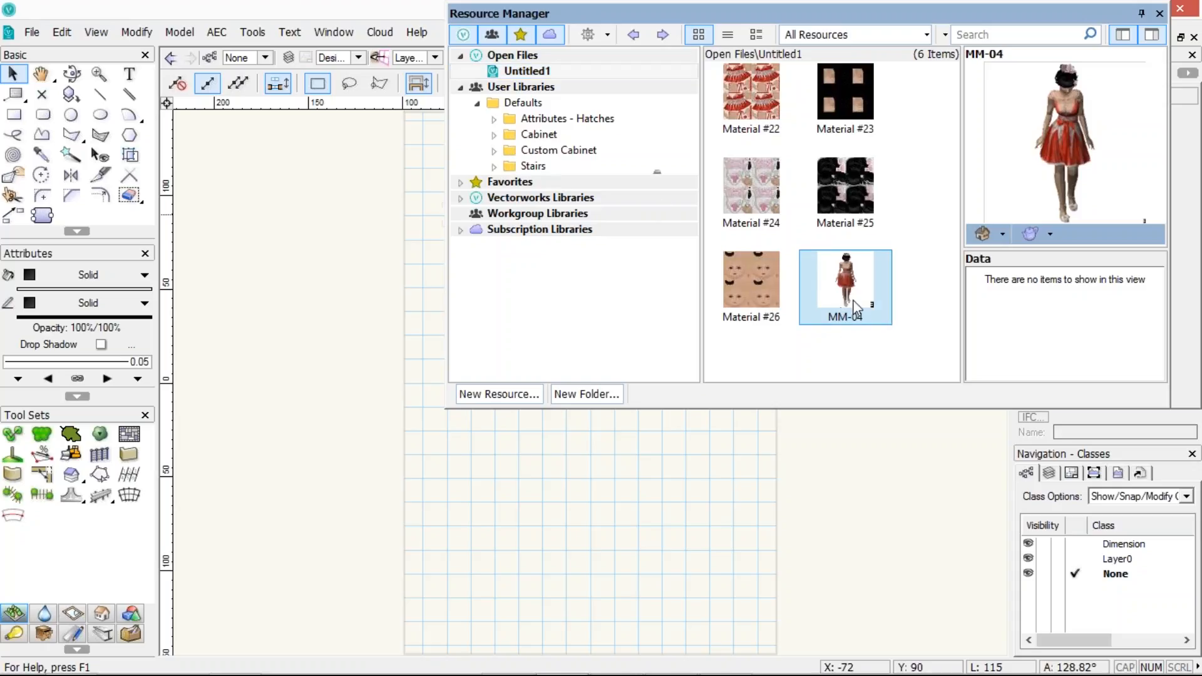
pyautogui.click(31, 32)
pyautogui.click(60, 59)
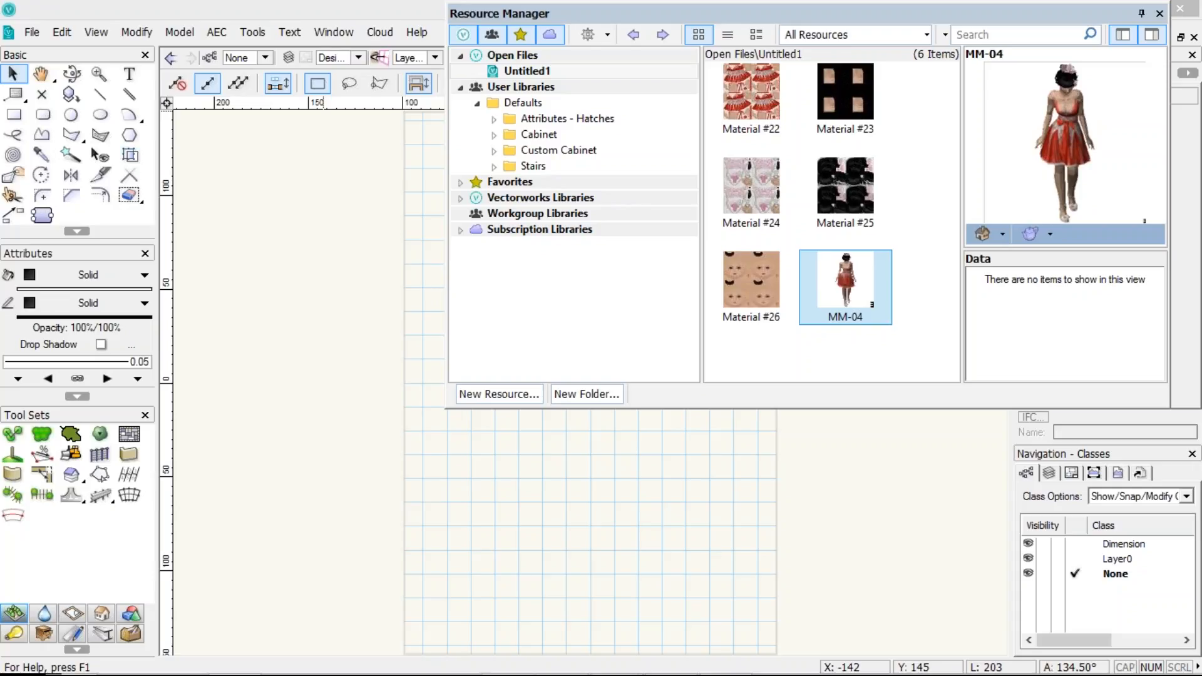
# Compare the resources of Untitled1 and Untitled2 by switching between the open files
pyautogui.click(846, 284)
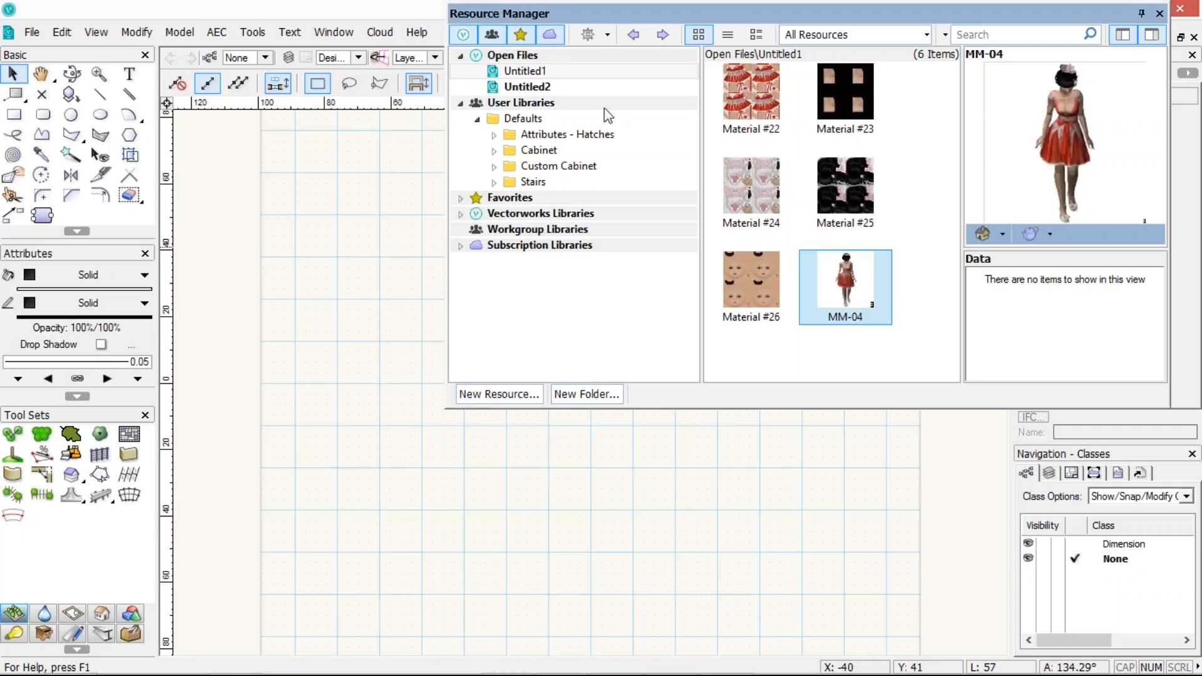
pyautogui.moveTo(540, 91); pyautogui.dragTo(537, 87)
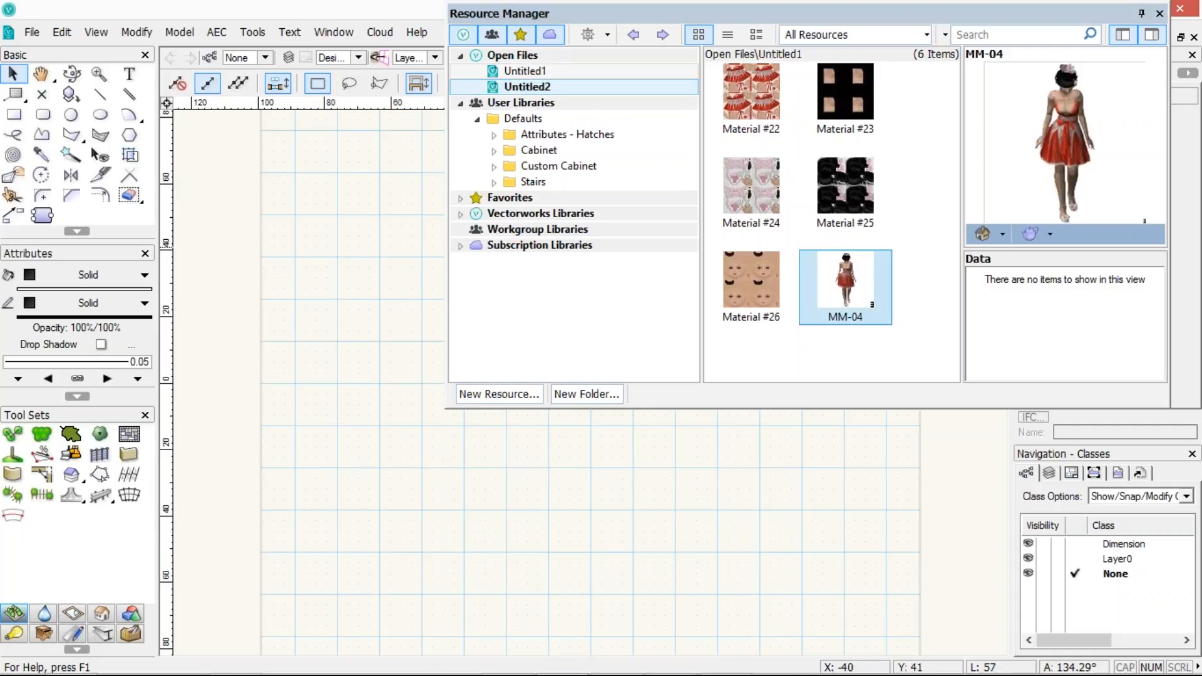
pyautogui.click(550, 72)
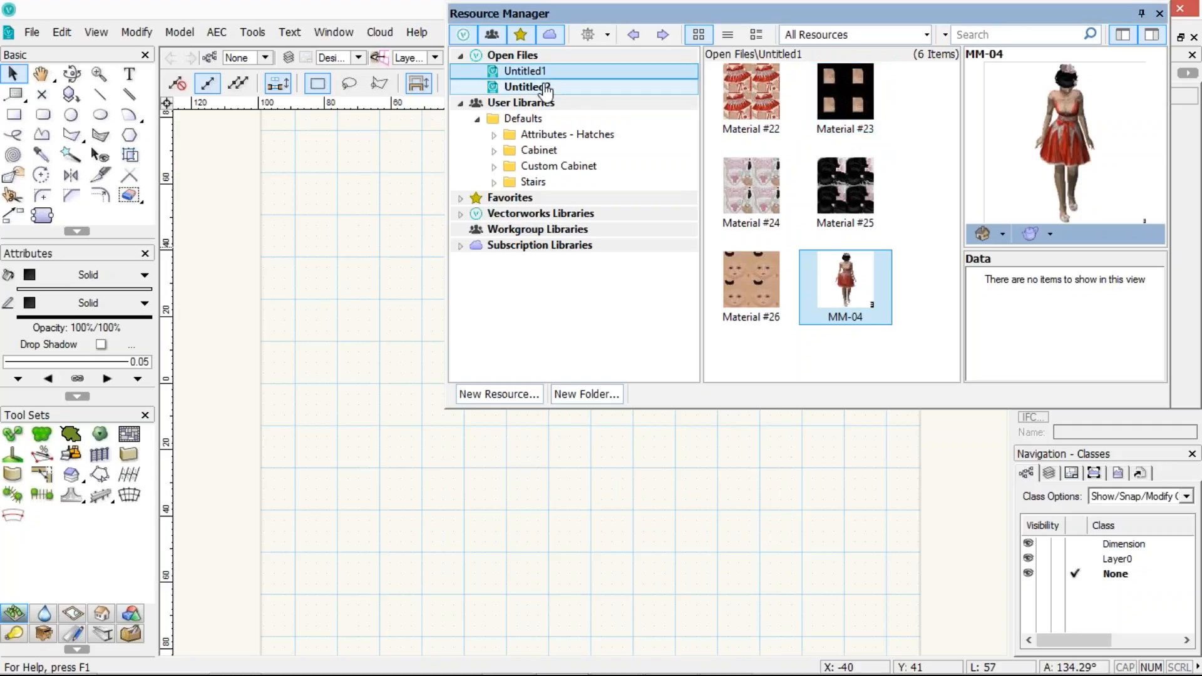
pyautogui.click(547, 89)
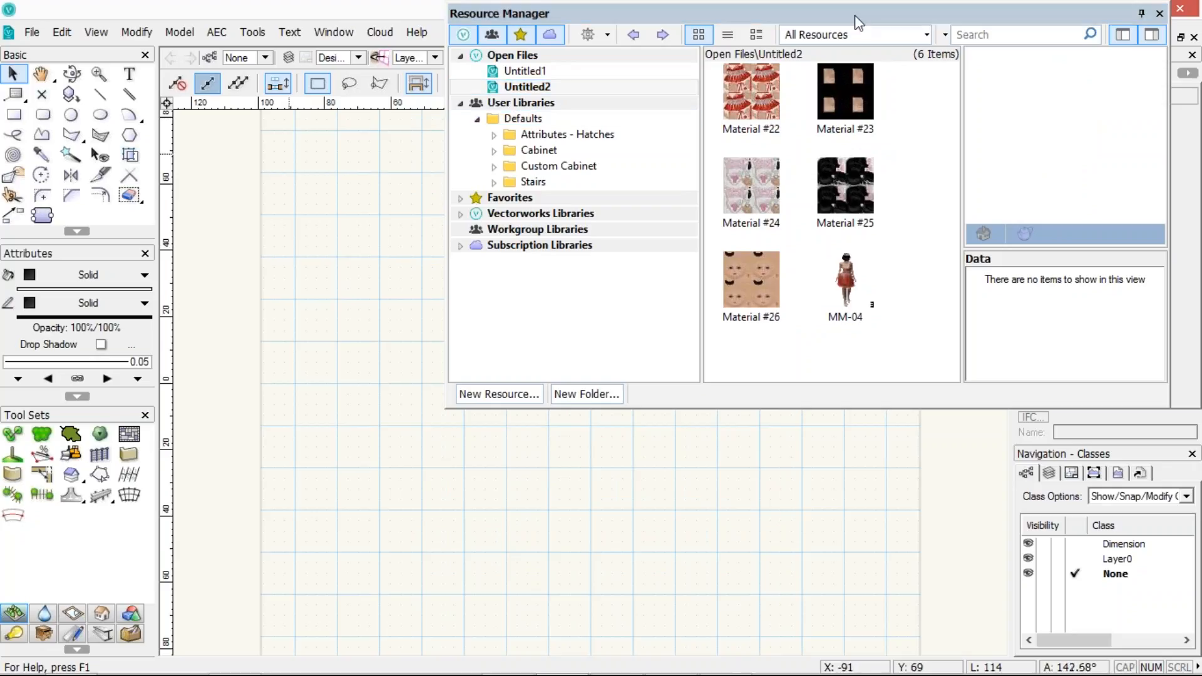
# Close the Untitled2 document without saving and restore the Resource Manager palette
pyautogui.click(1141, 14)
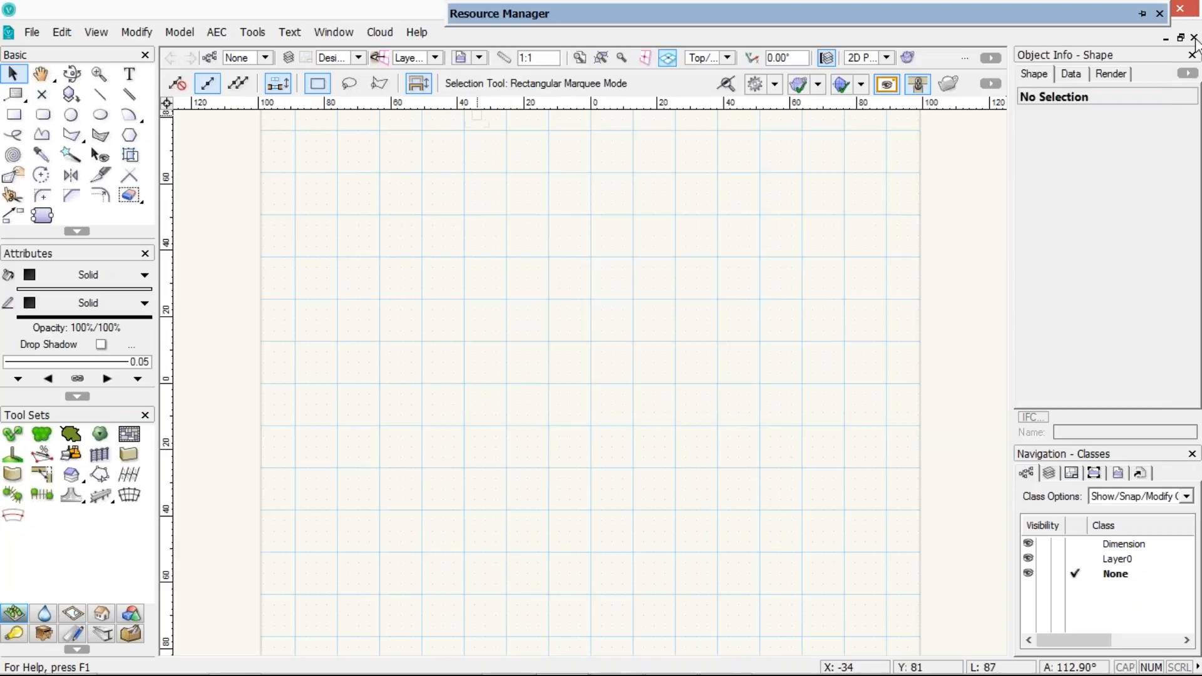
pyautogui.click(1194, 37)
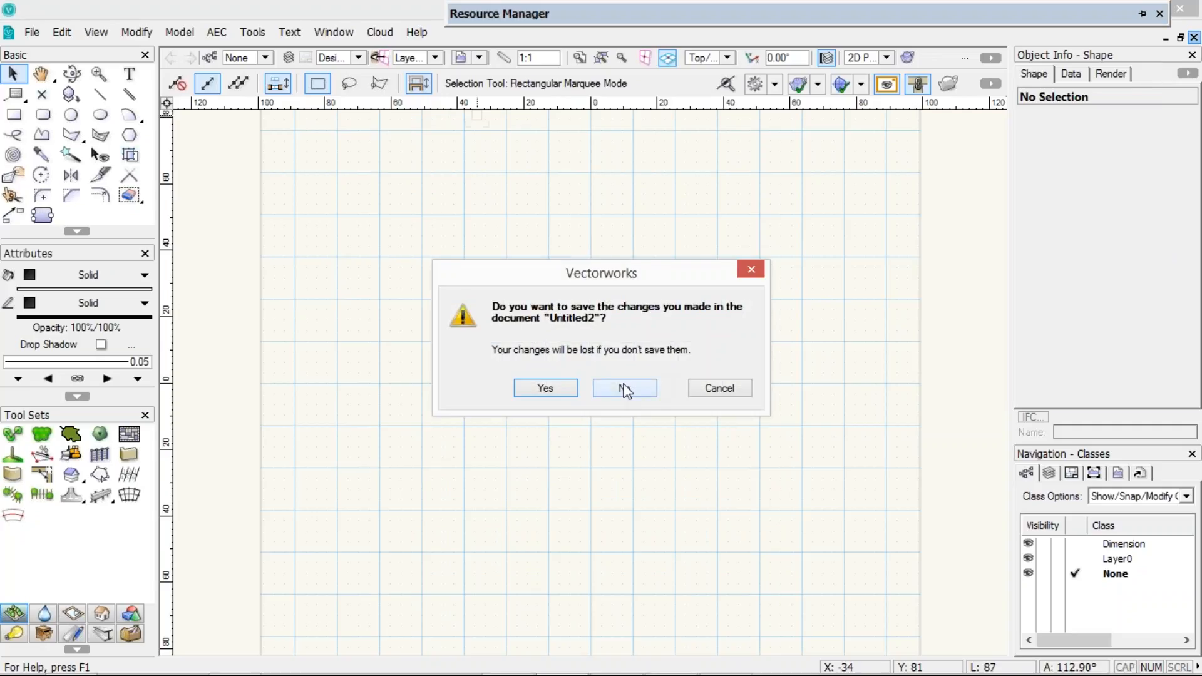
pyautogui.click(625, 388)
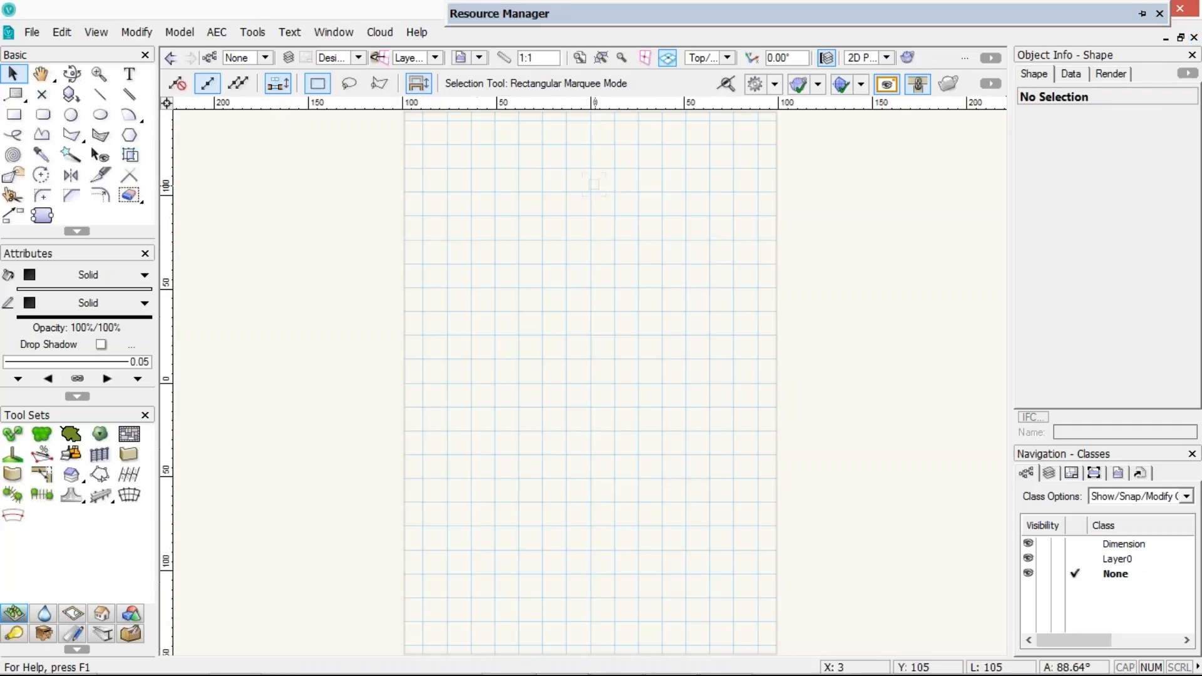
pyautogui.click(1139, 13)
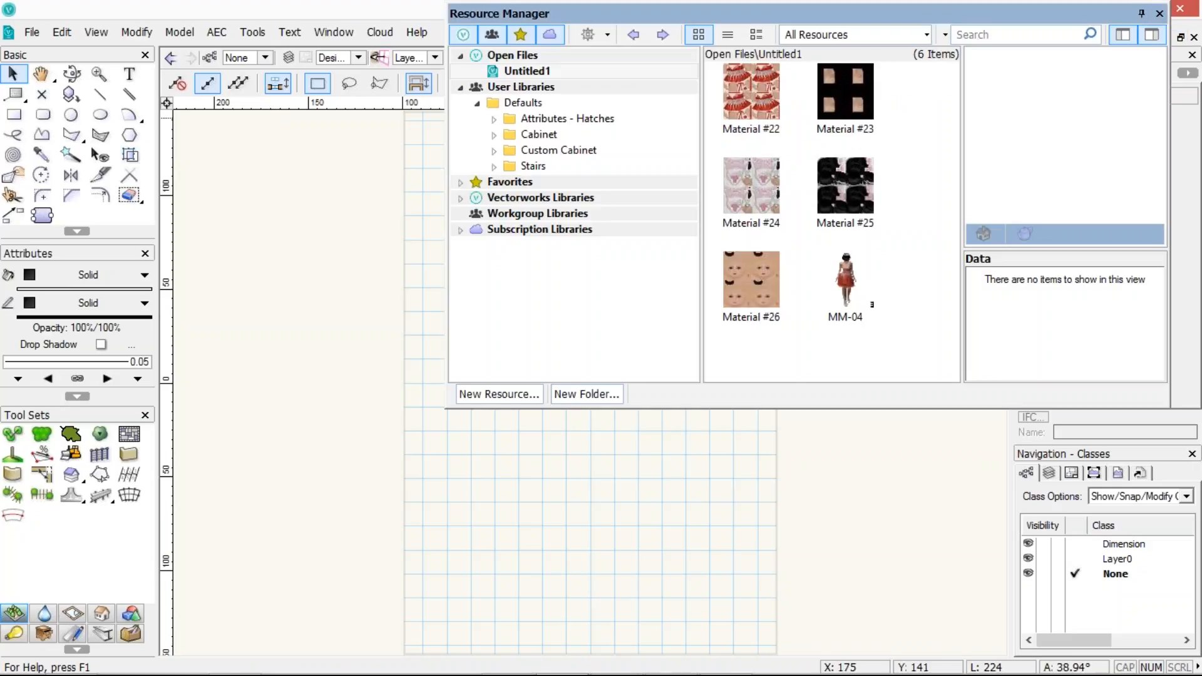
# Browse Vectorworks Libraries to Objects - Building Services, Sanitary, American Std bath file and select the Standard Bath 2903.018WC symbol
pyautogui.click(460, 198)
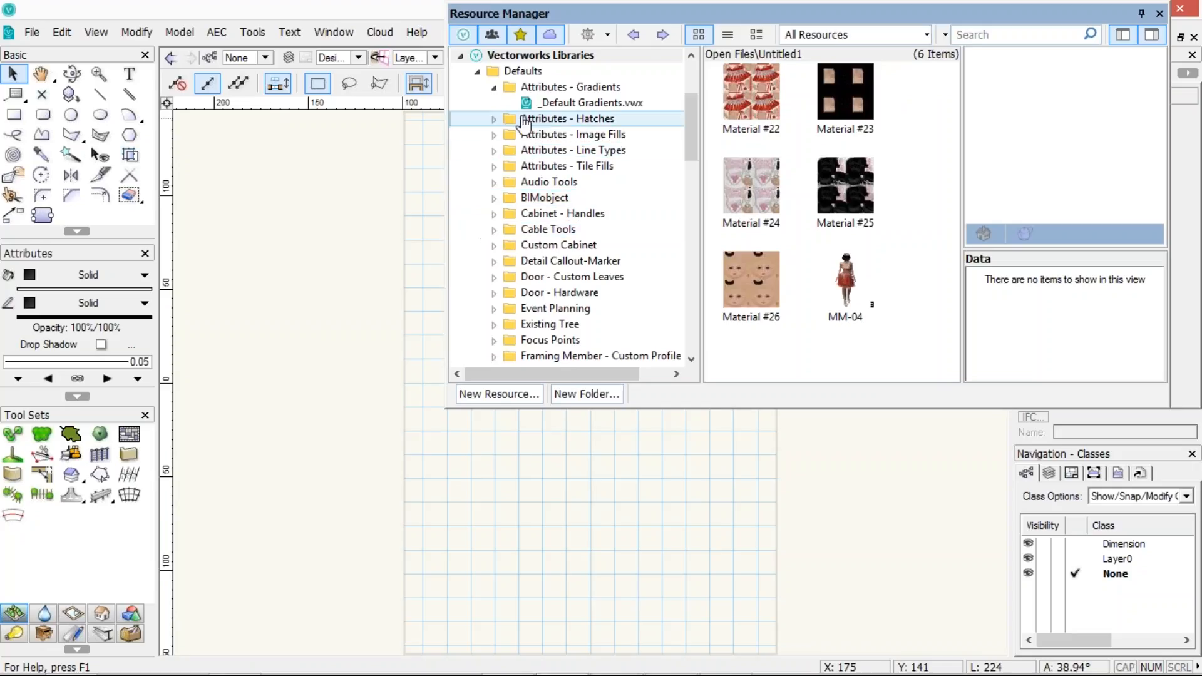
pyautogui.click(477, 70)
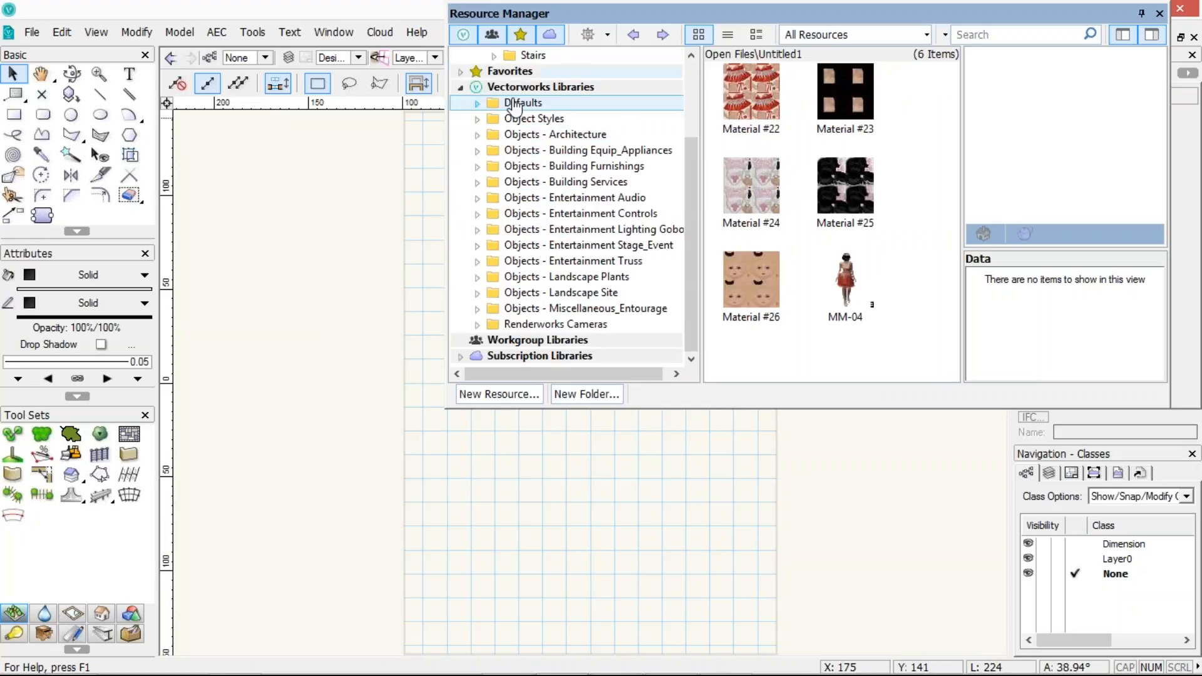
pyautogui.click(477, 182)
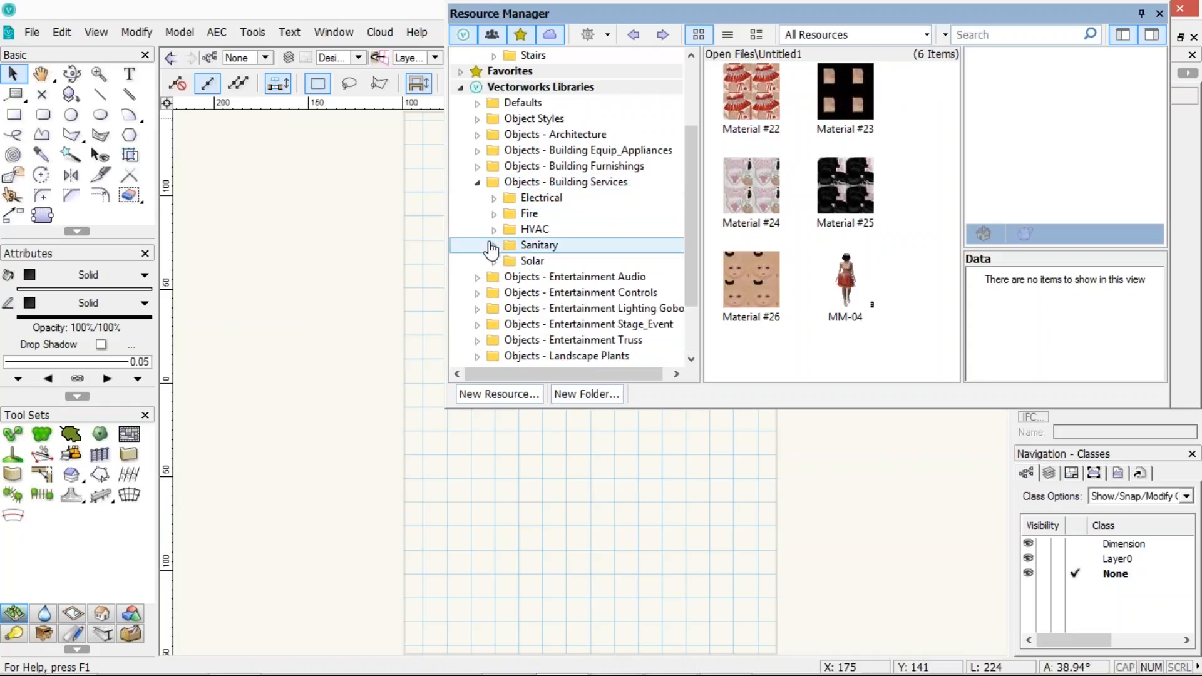
pyautogui.click(494, 245)
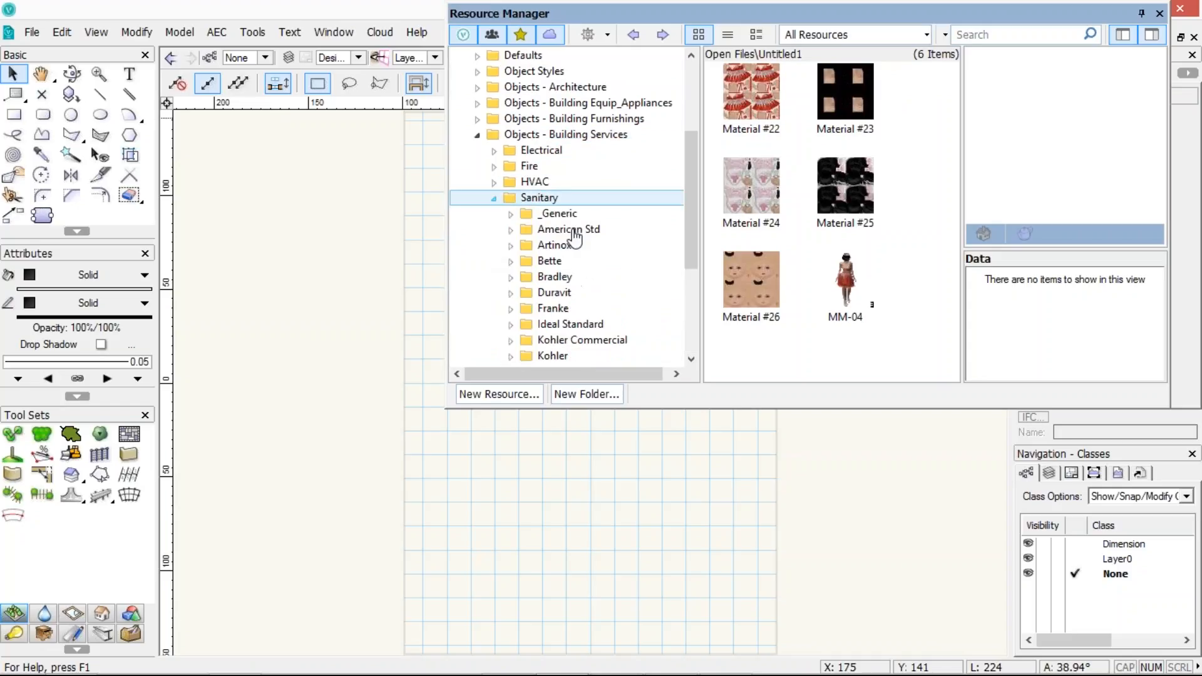
pyautogui.click(510, 230)
pyautogui.click(597, 245)
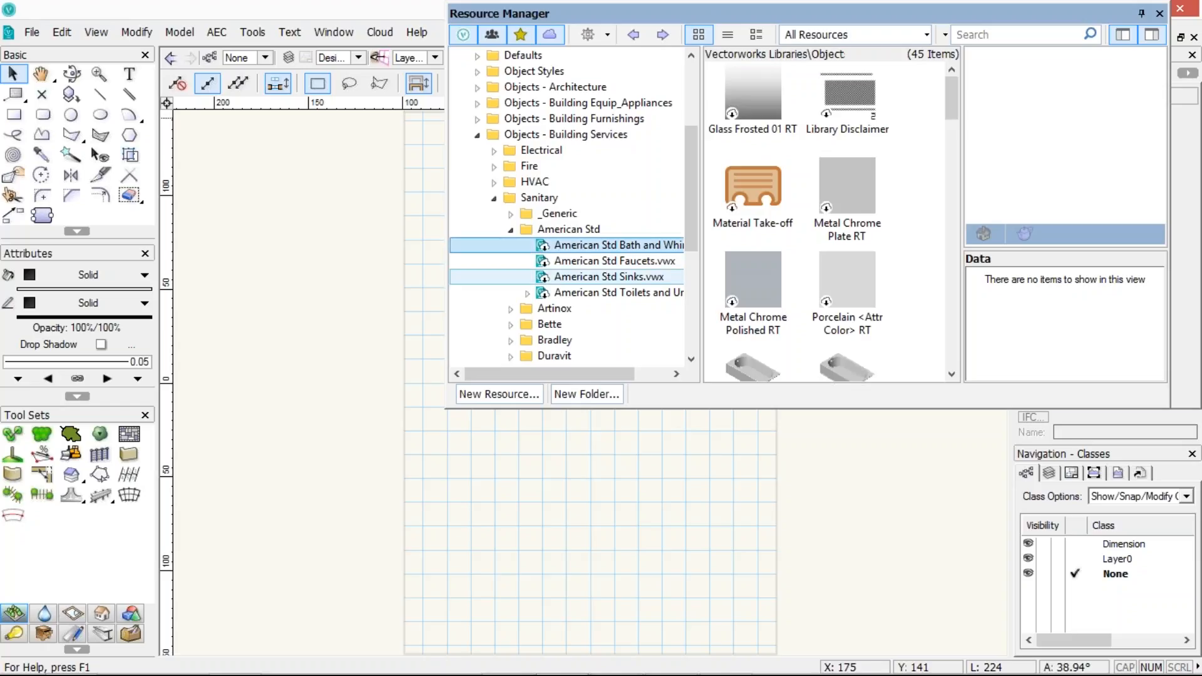
pyautogui.moveTo(948, 114); pyautogui.dragTo(932, 358)
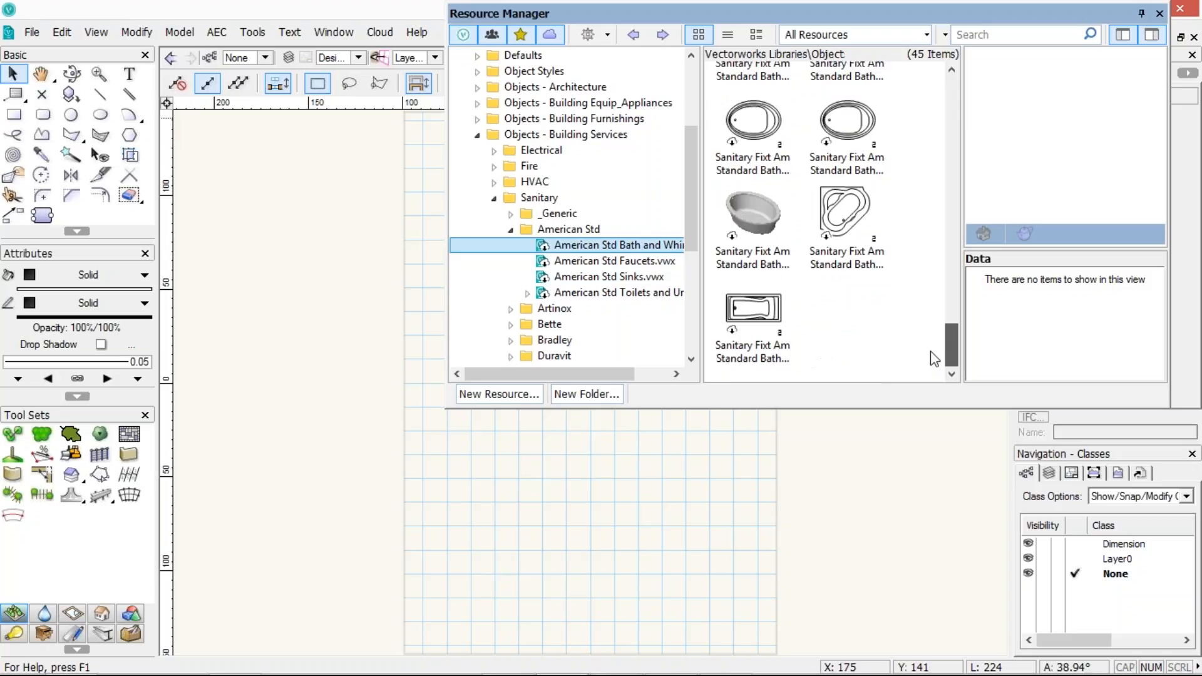
pyautogui.click(743, 232)
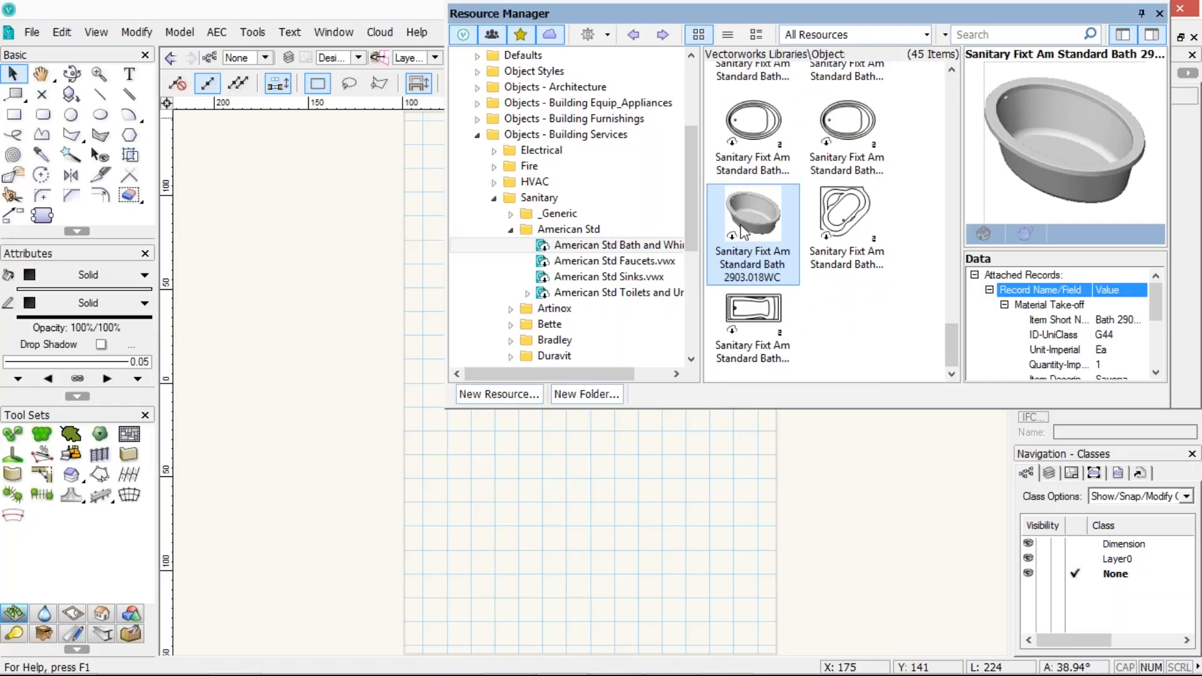
# Open the bath symbol's resource options, dismiss them and reselect the American Std Bath library file
pyautogui.rightClick(742, 232)
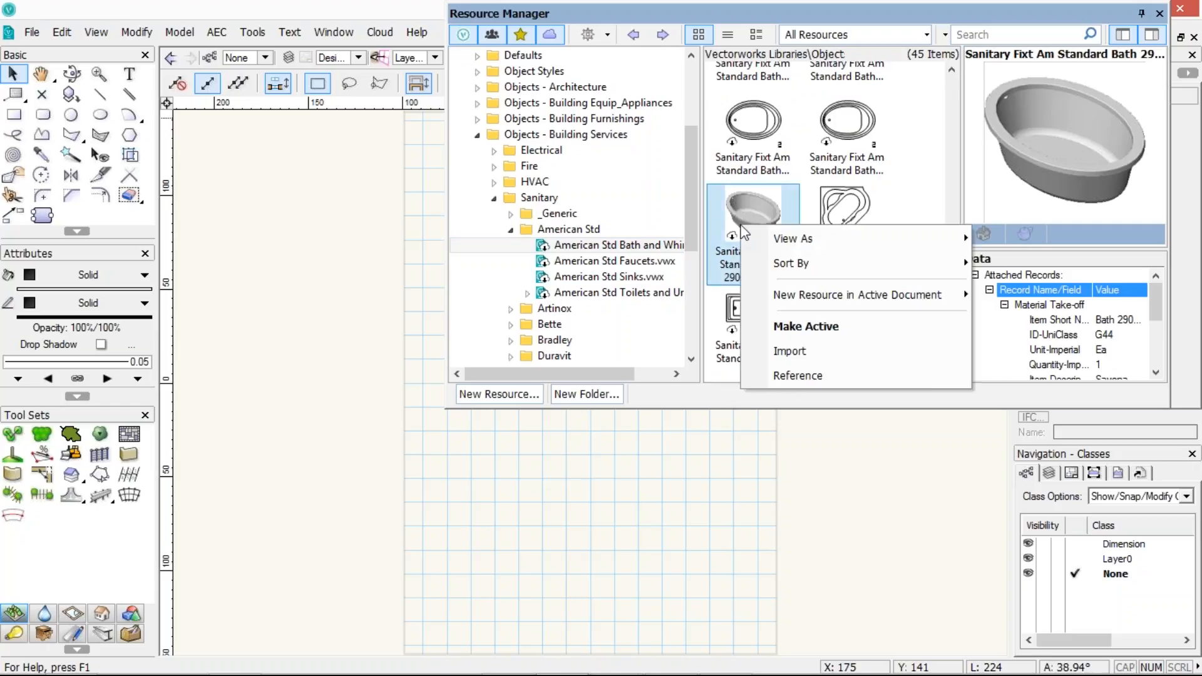
pyautogui.click(724, 392)
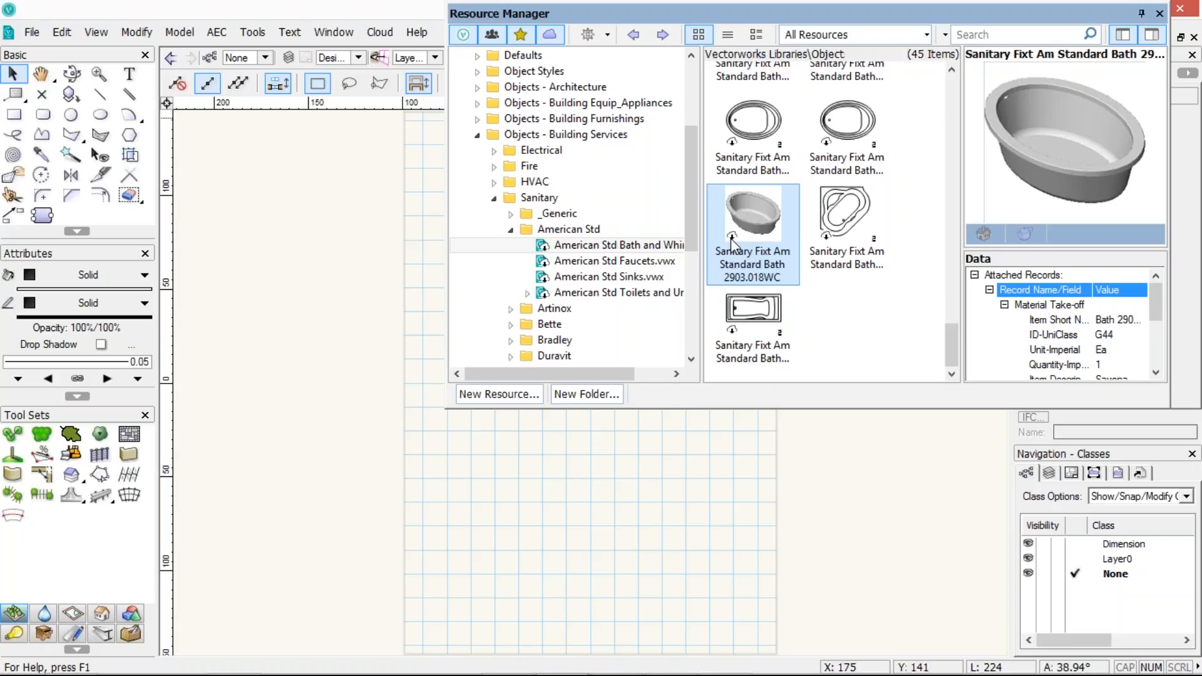
pyautogui.click(546, 248)
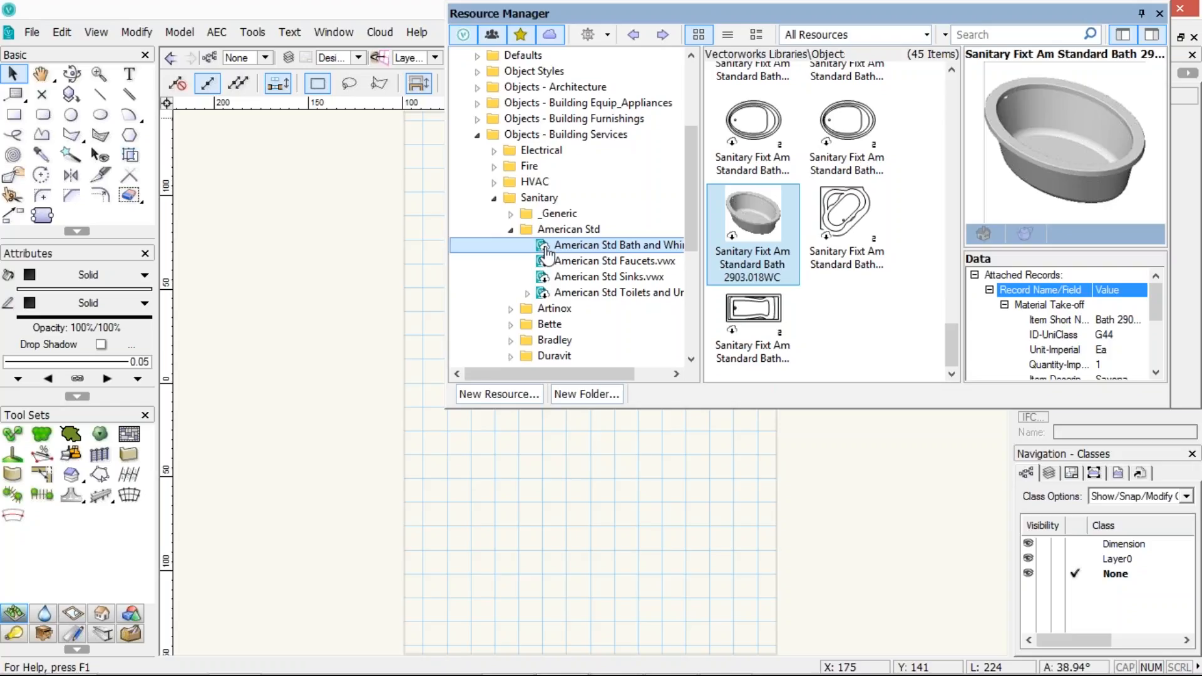
# Download the American Std Bath and Whirlpools library file
pyautogui.rightClick(545, 248)
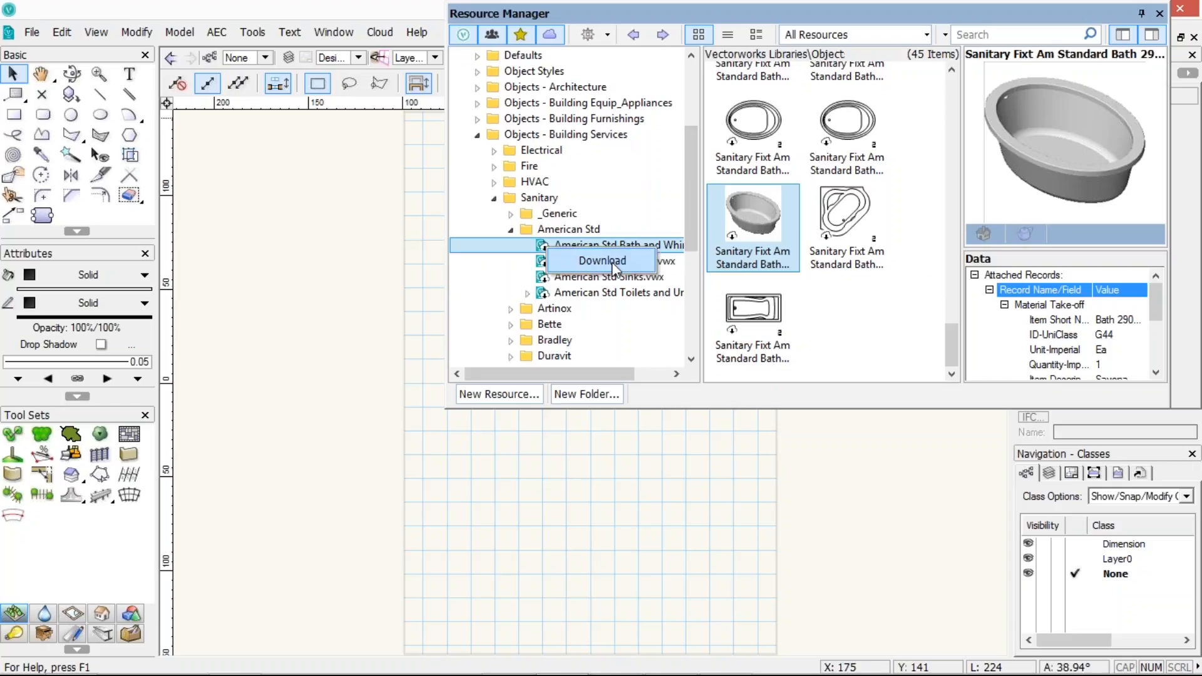
pyautogui.click(602, 261)
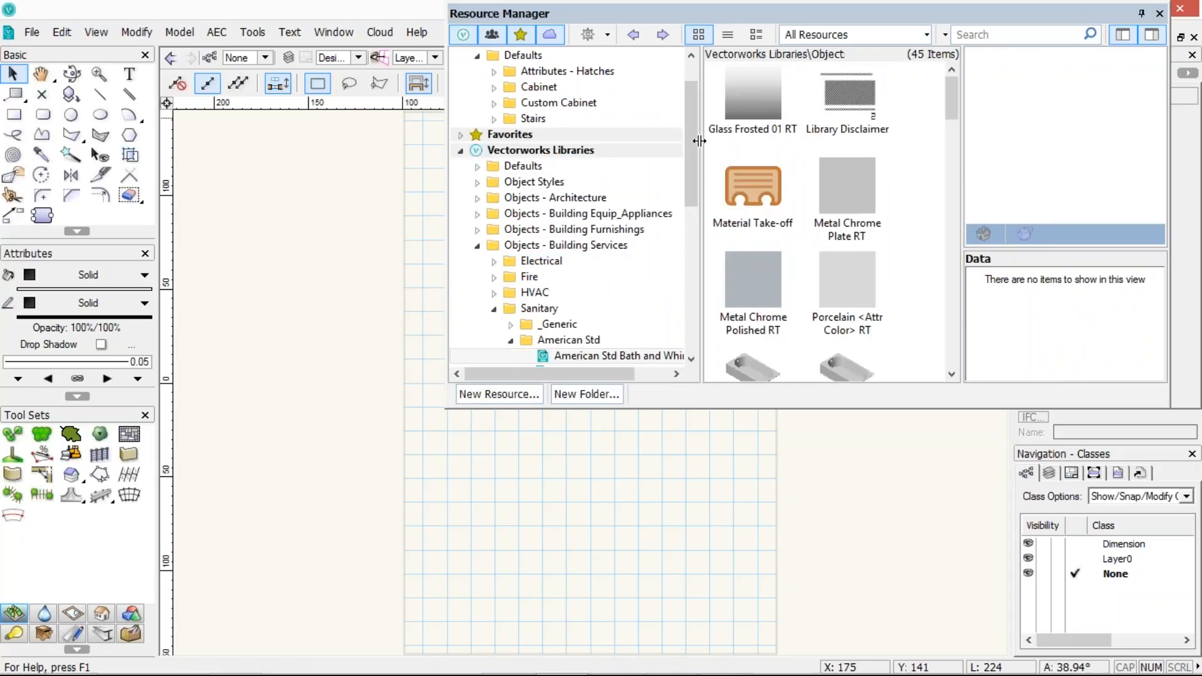
# Enlarge the Resource Manager palette and open the American Std Faucets.vwx library file
pyautogui.moveTo(692, 160); pyautogui.dragTo(689, 217)
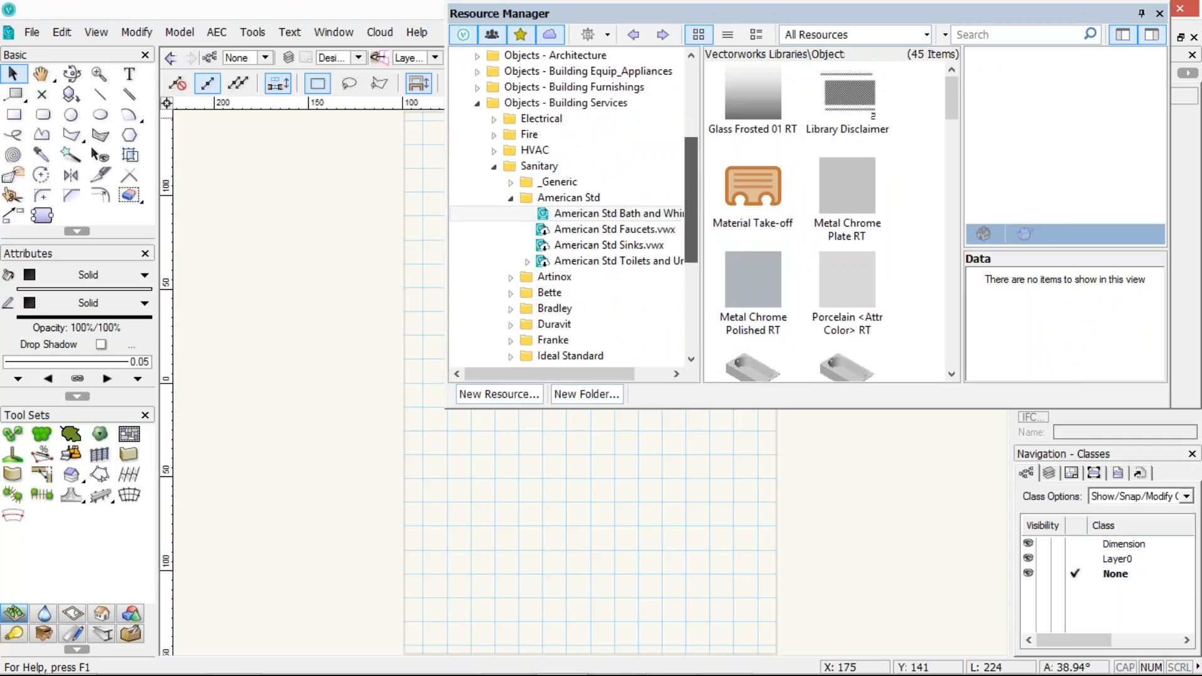
pyautogui.click(620, 219)
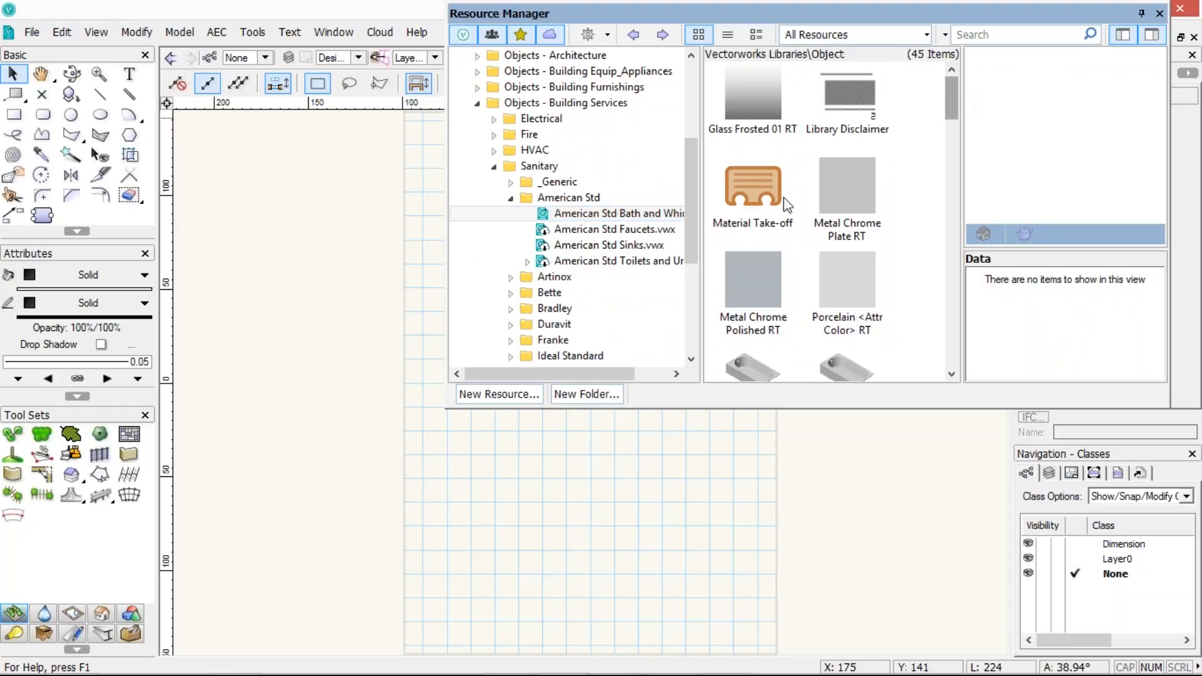
pyautogui.rightClick(588, 214)
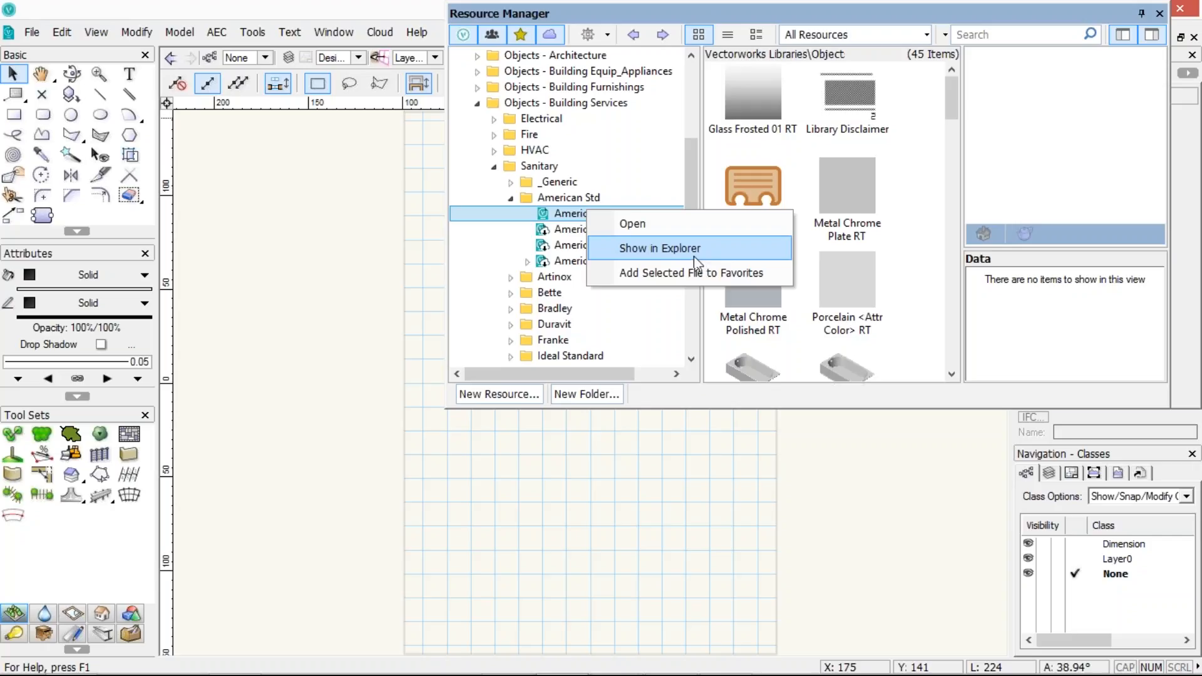
pyautogui.moveTo(714, 405); pyautogui.dragTo(715, 439)
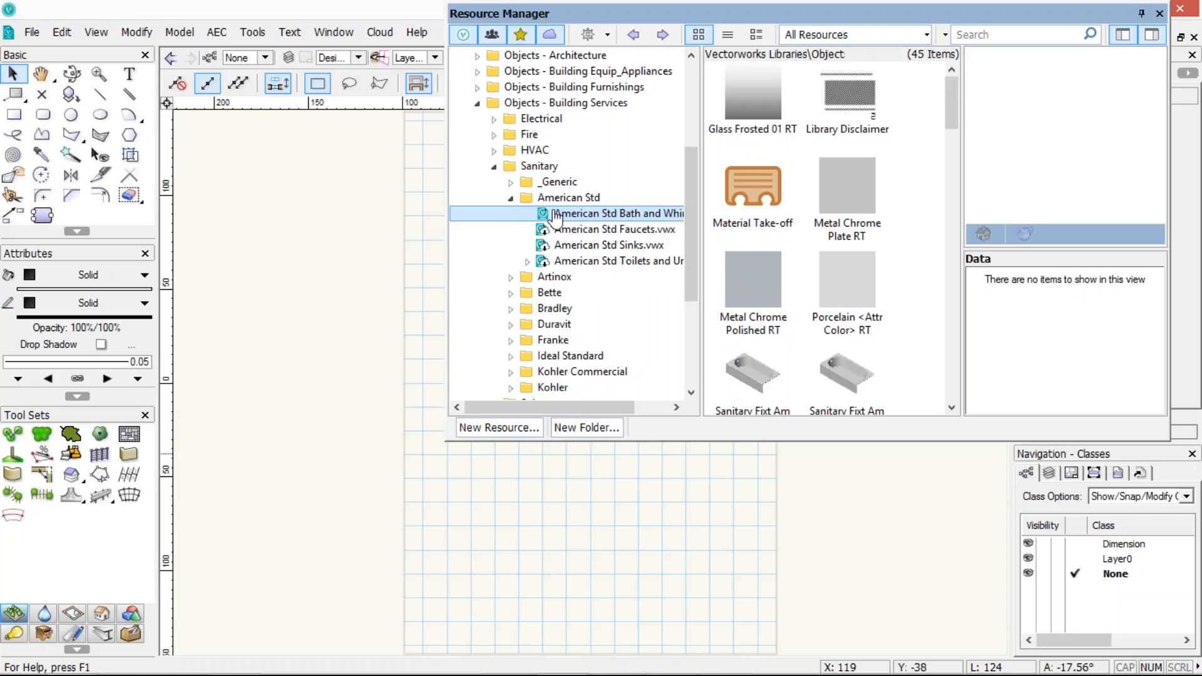
pyautogui.click(557, 230)
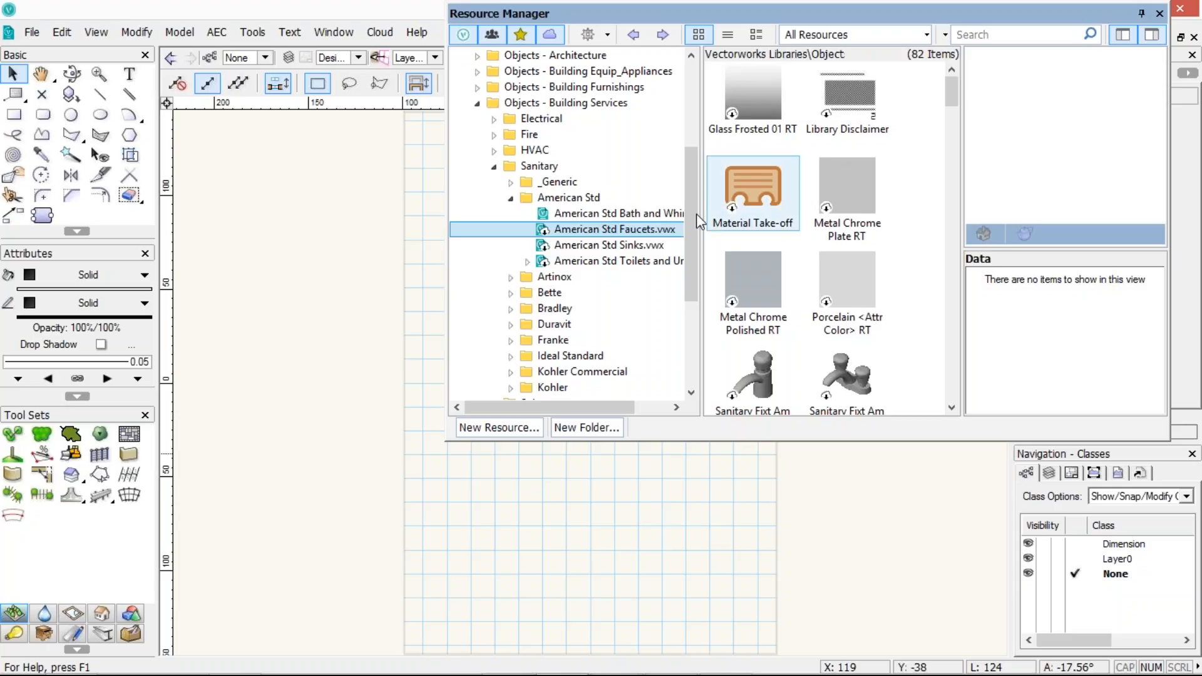
# Browse the faucet symbols in the American Std Faucets file, then display the resources of the open file Untitled1
pyautogui.scroll(1, 706, 196)
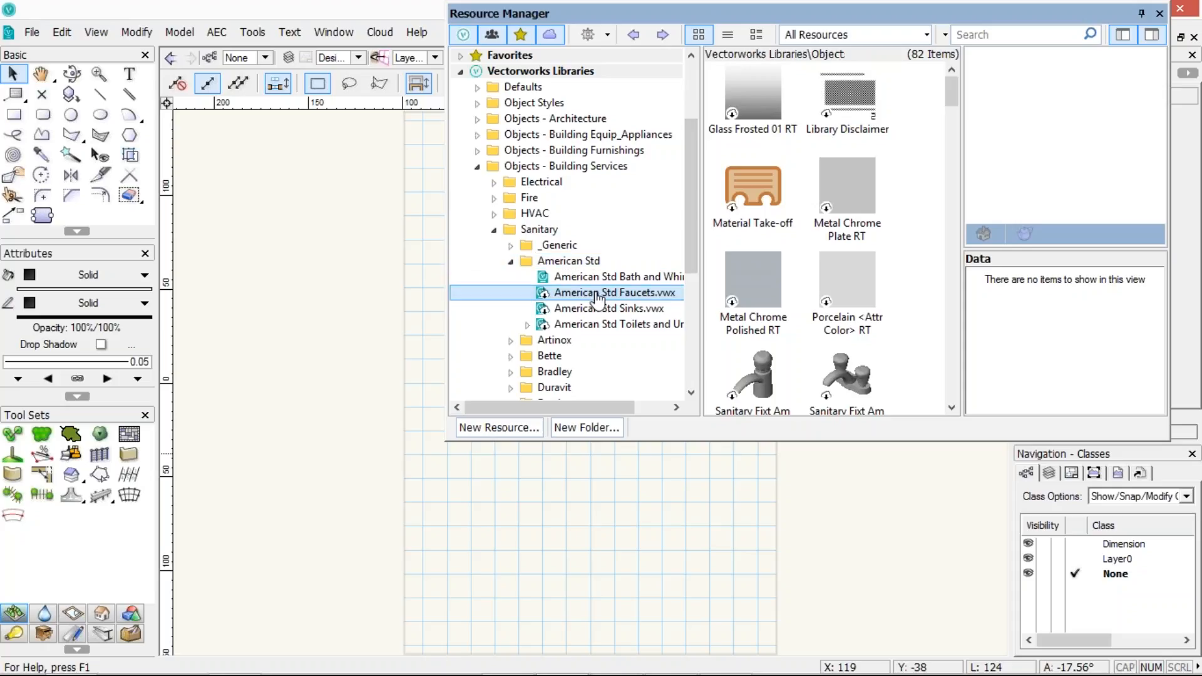
pyautogui.moveTo(947, 99); pyautogui.dragTo(944, 207)
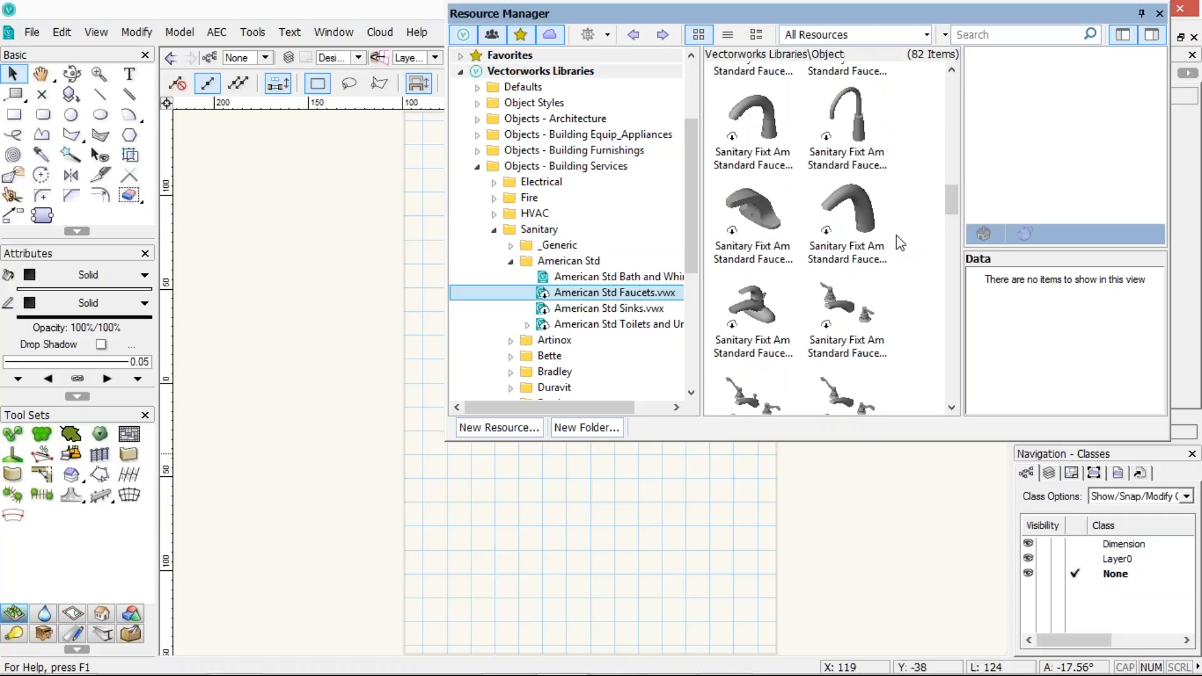
pyautogui.click(769, 230)
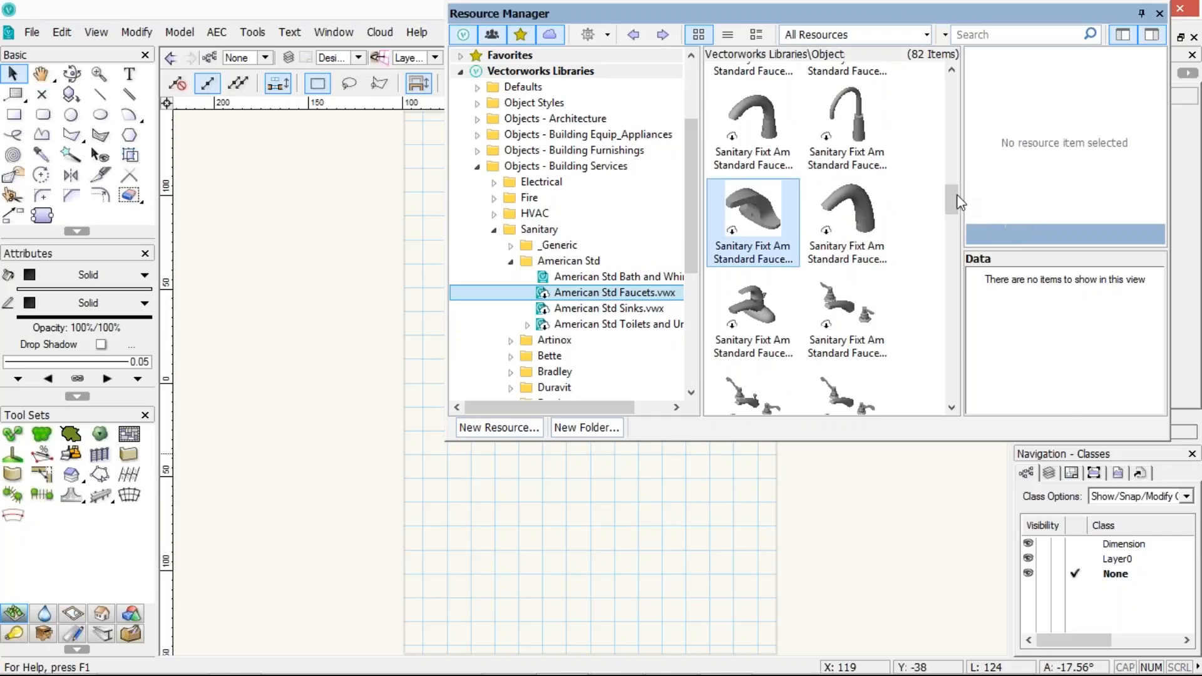
pyautogui.moveTo(956, 194); pyautogui.dragTo(953, 73)
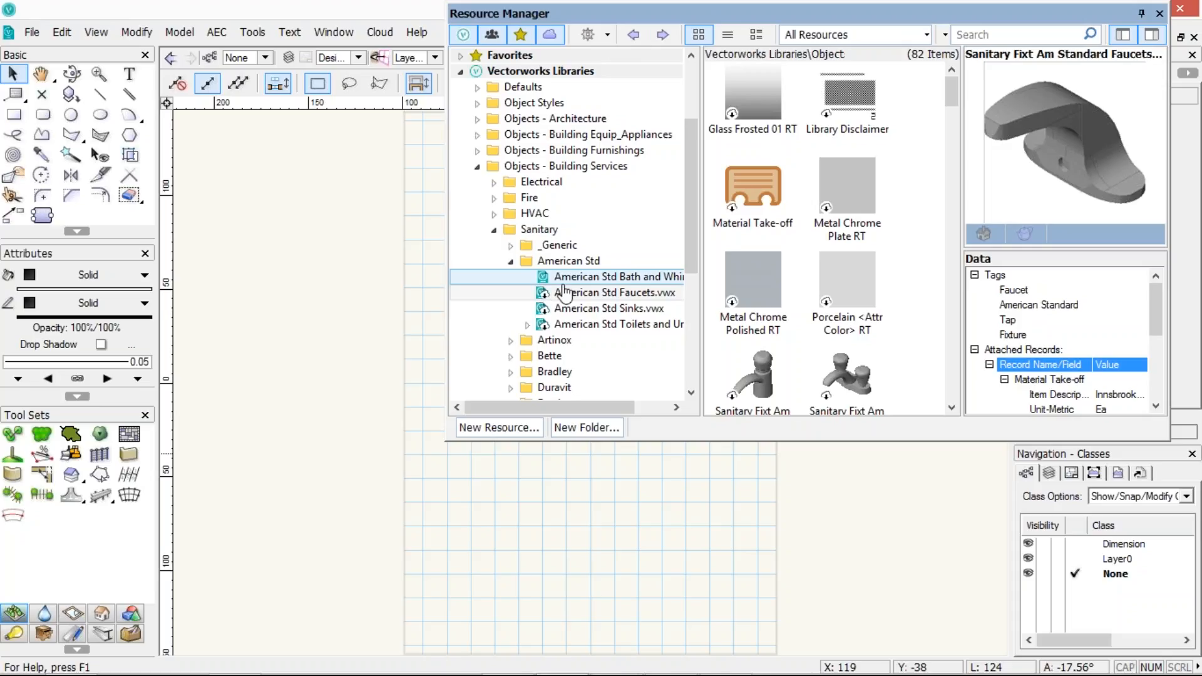
pyautogui.moveTo(692, 164); pyautogui.dragTo(708, 96)
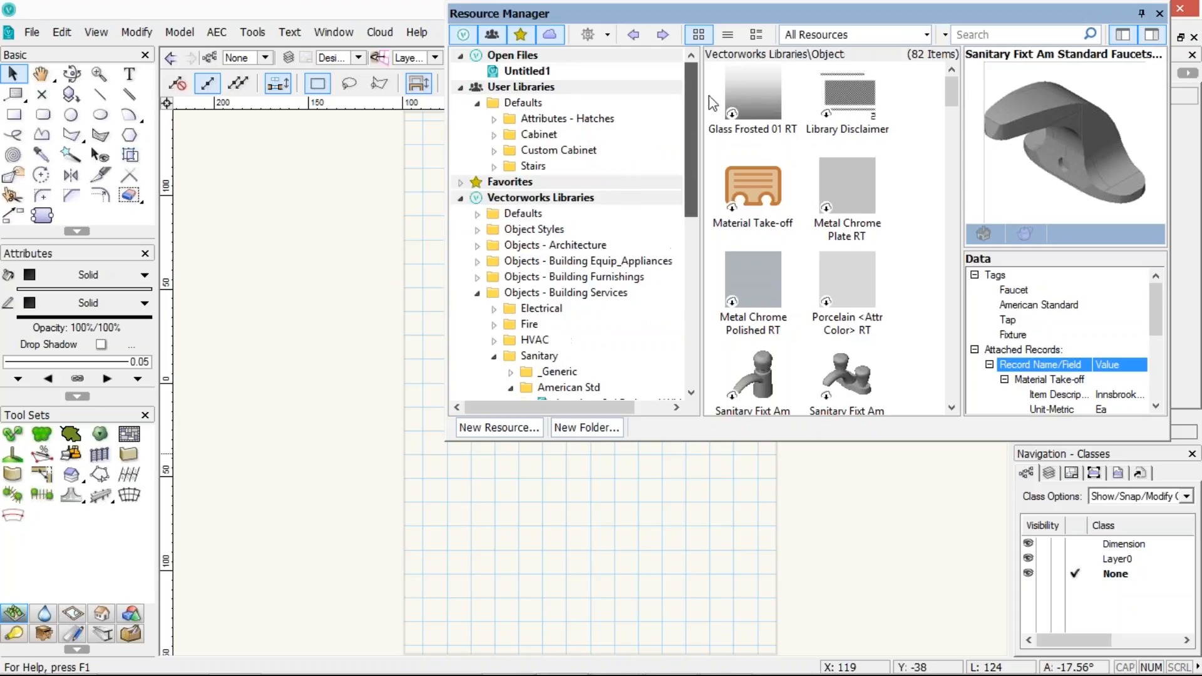
pyautogui.click(535, 72)
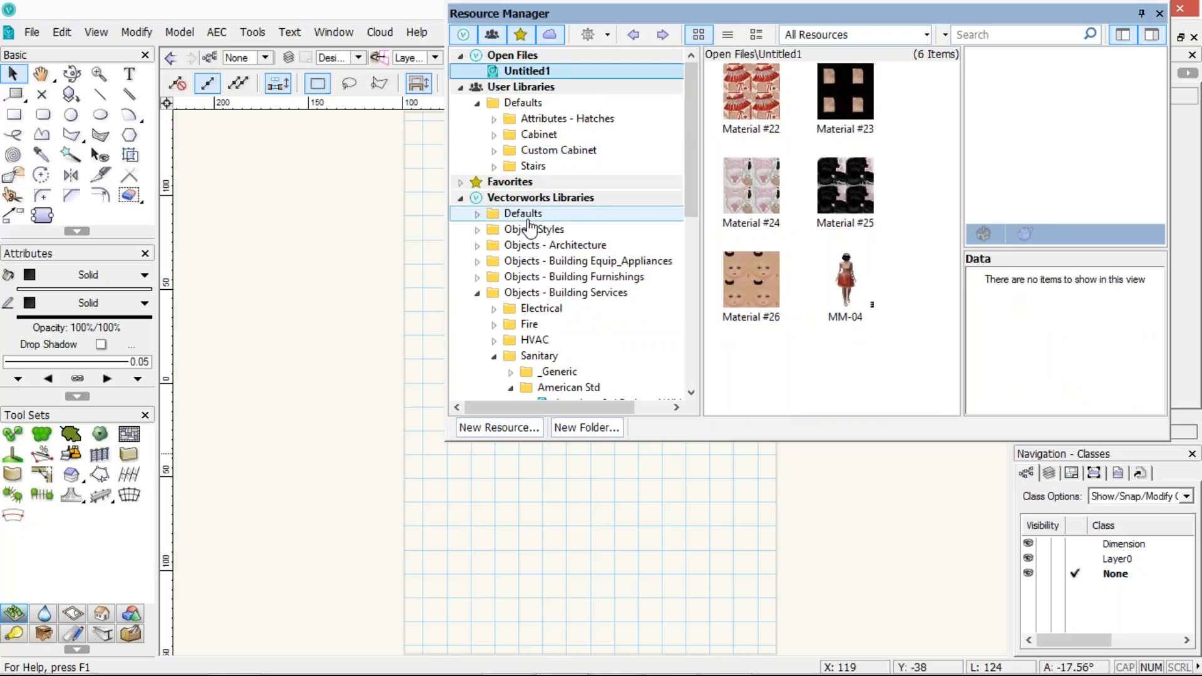
# Import the Foliage Blue Bloom GR gradient from the _Default Gradients.vwx library into Untitled1, preserving folder hierarchy
pyautogui.click(478, 214)
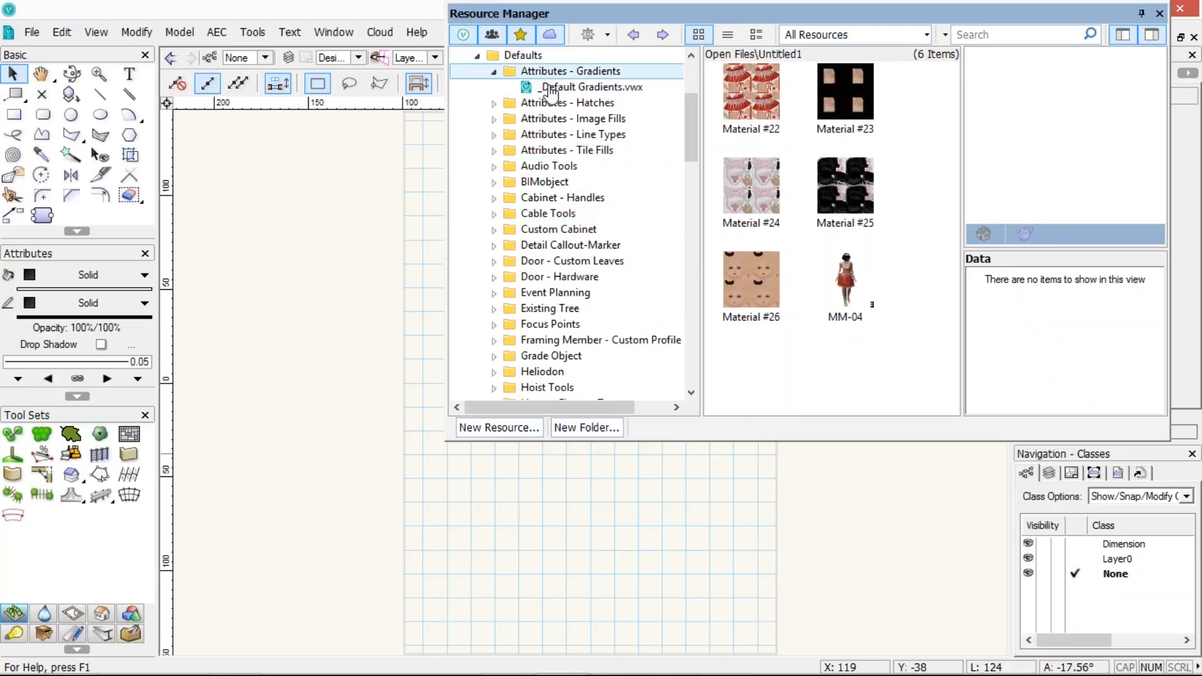
pyautogui.click(600, 86)
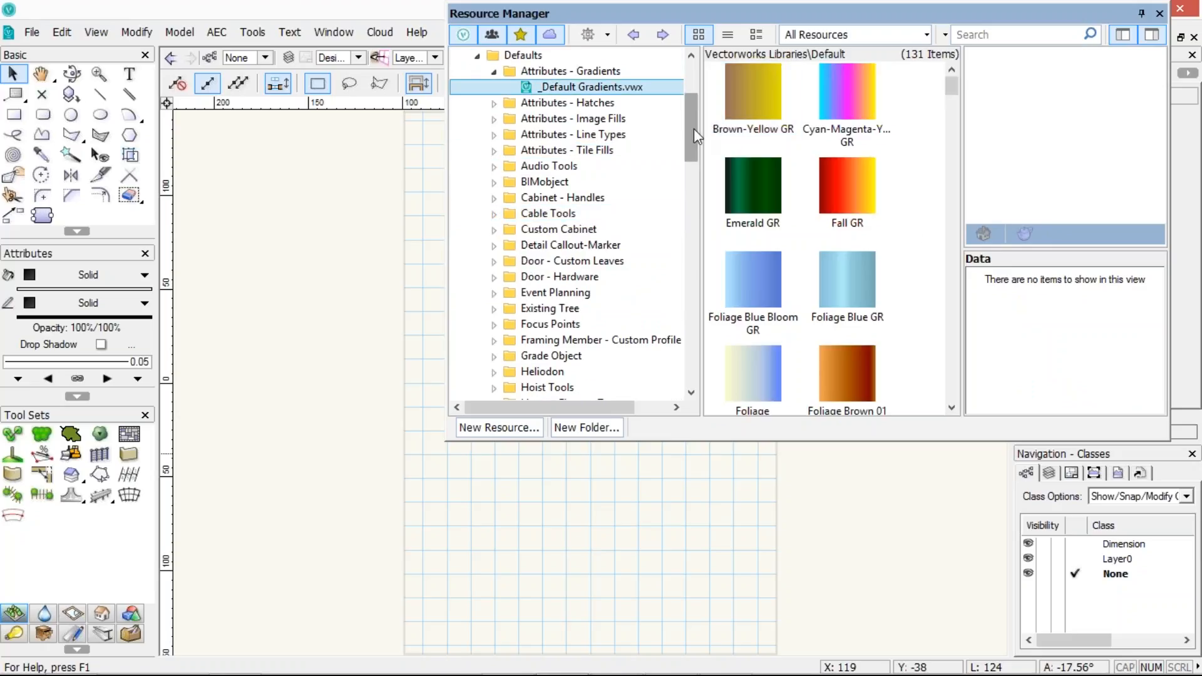
pyautogui.scroll(3, 696, 110)
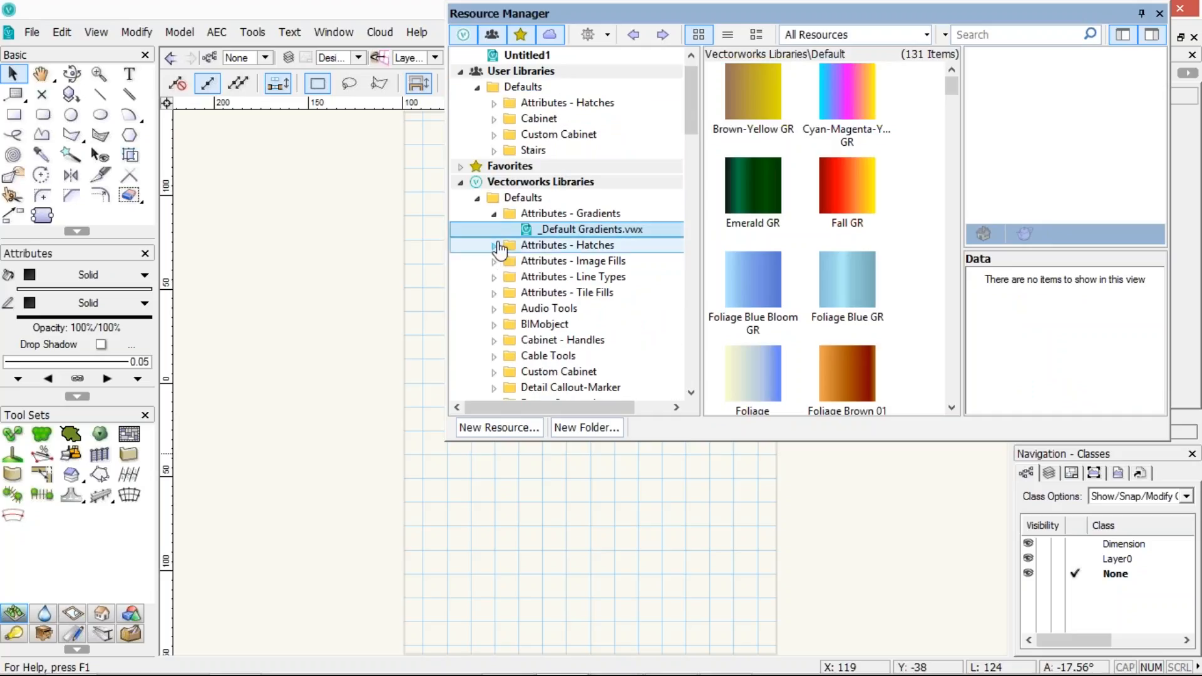
pyautogui.rightClick(742, 274)
pyautogui.click(776, 403)
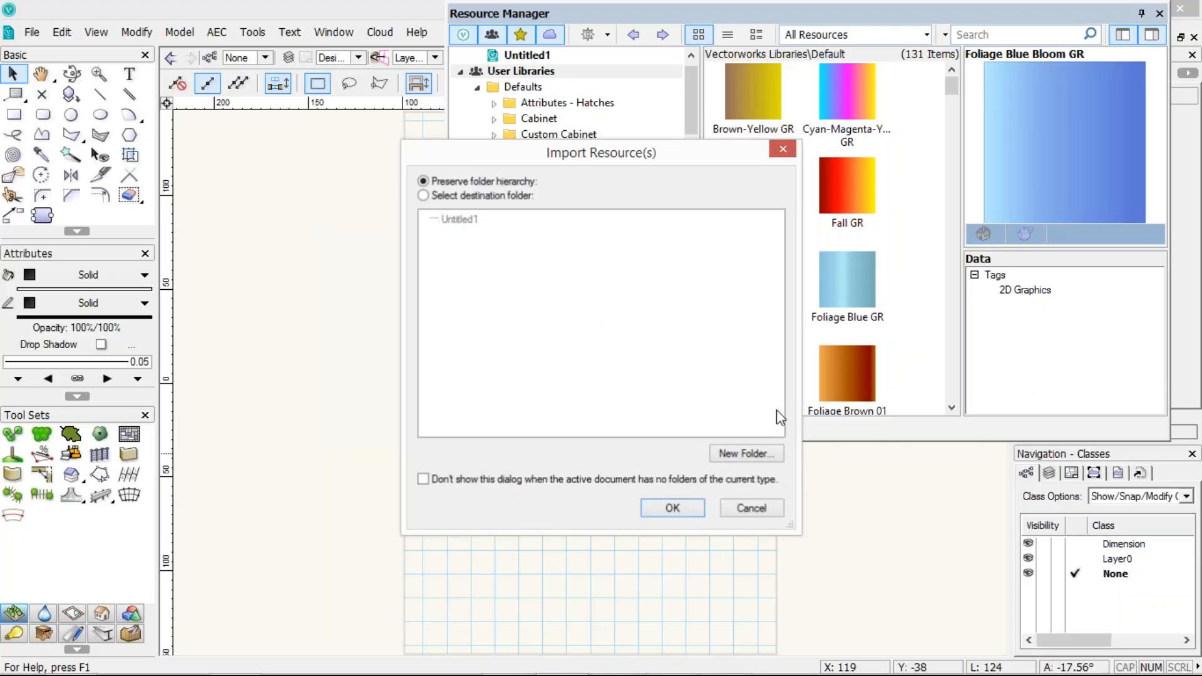
pyautogui.click(672, 507)
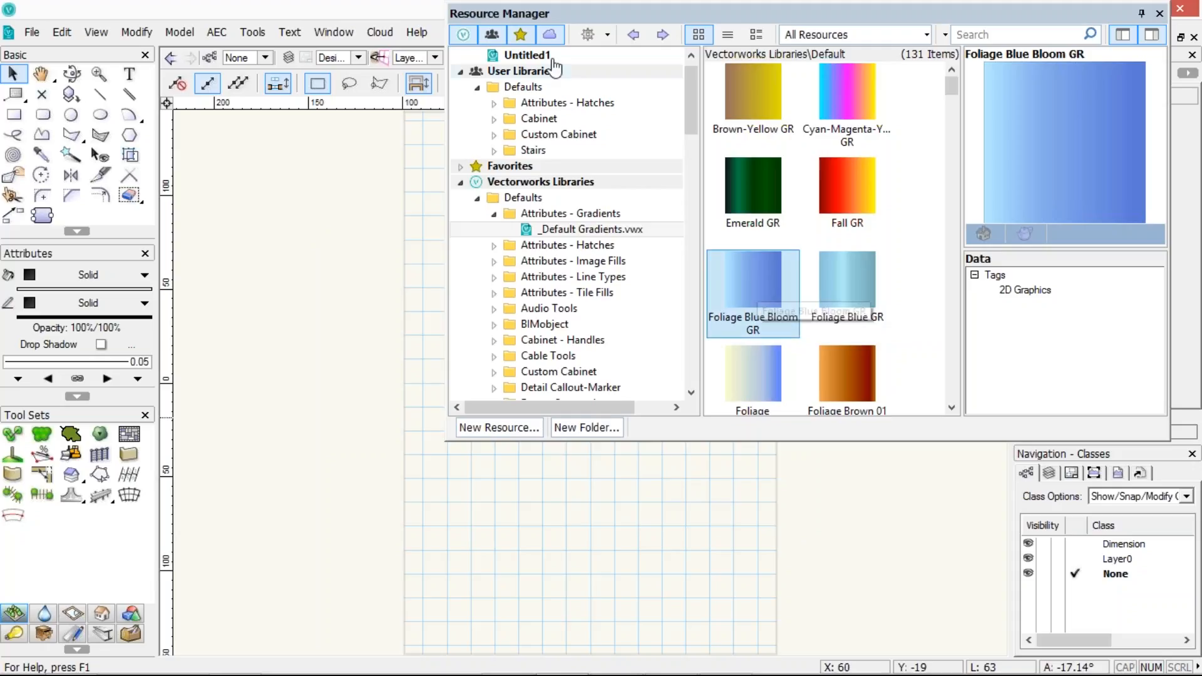
# Show Untitled1's resources and duplicate the Foliage Blue Bloom GR gradient as Foliage Blue Bloom GR-2
pyautogui.click(527, 56)
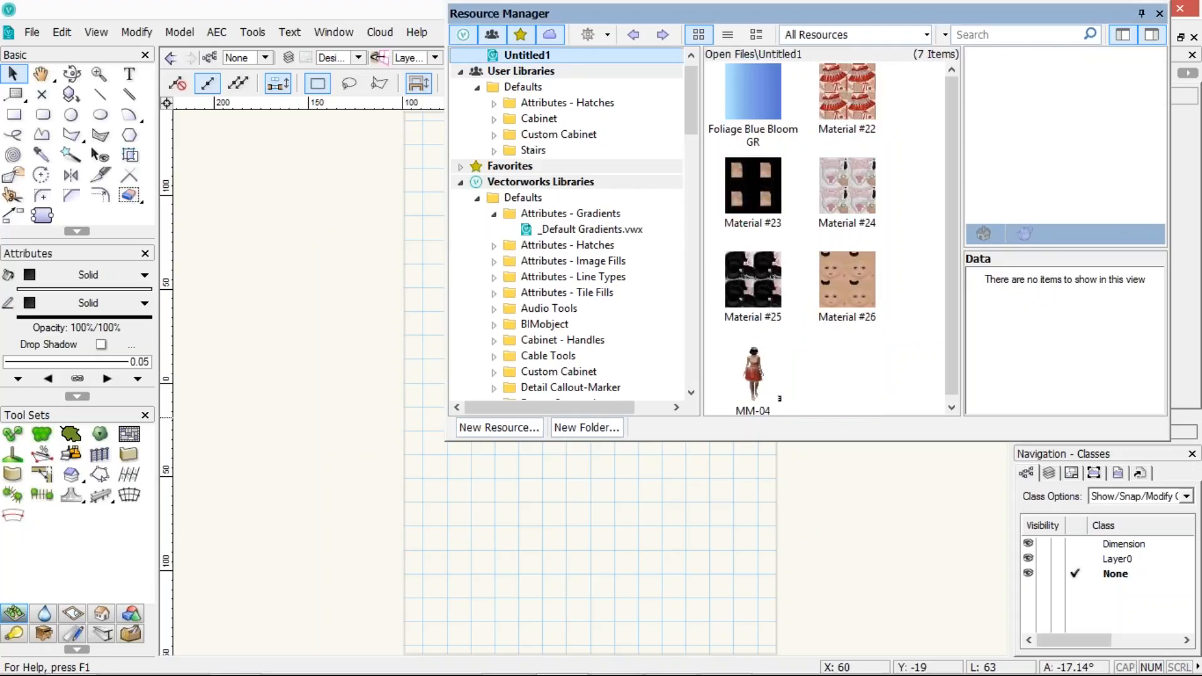
pyautogui.rightClick(743, 102)
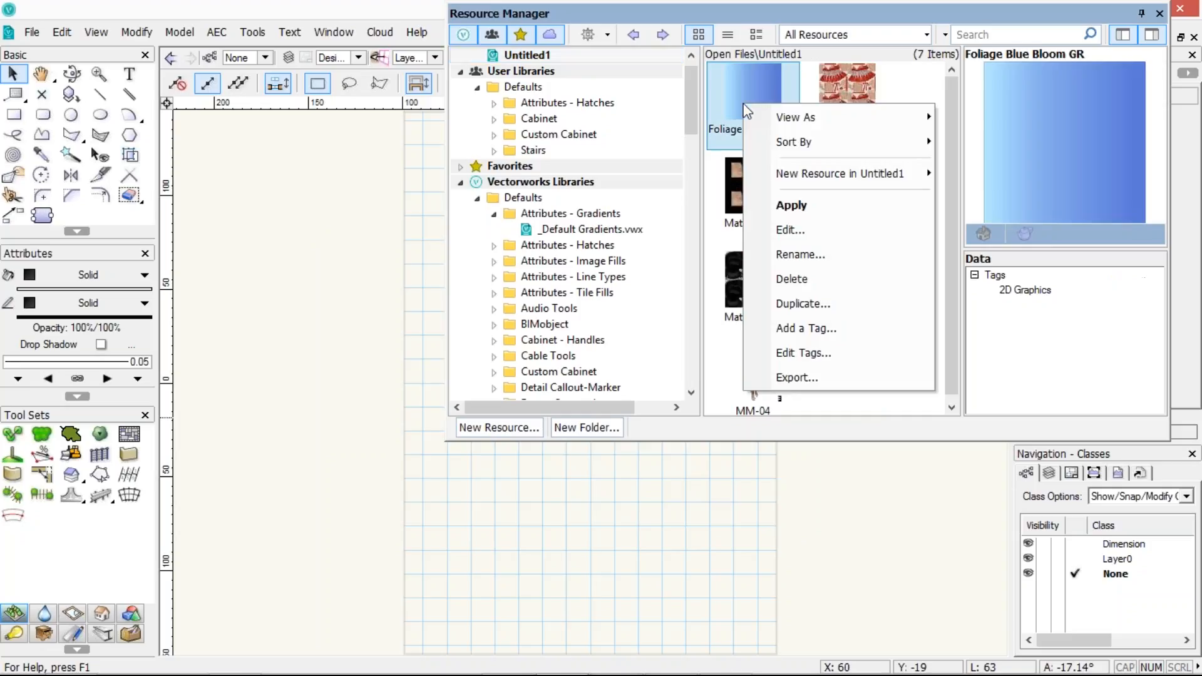
pyautogui.click(779, 305)
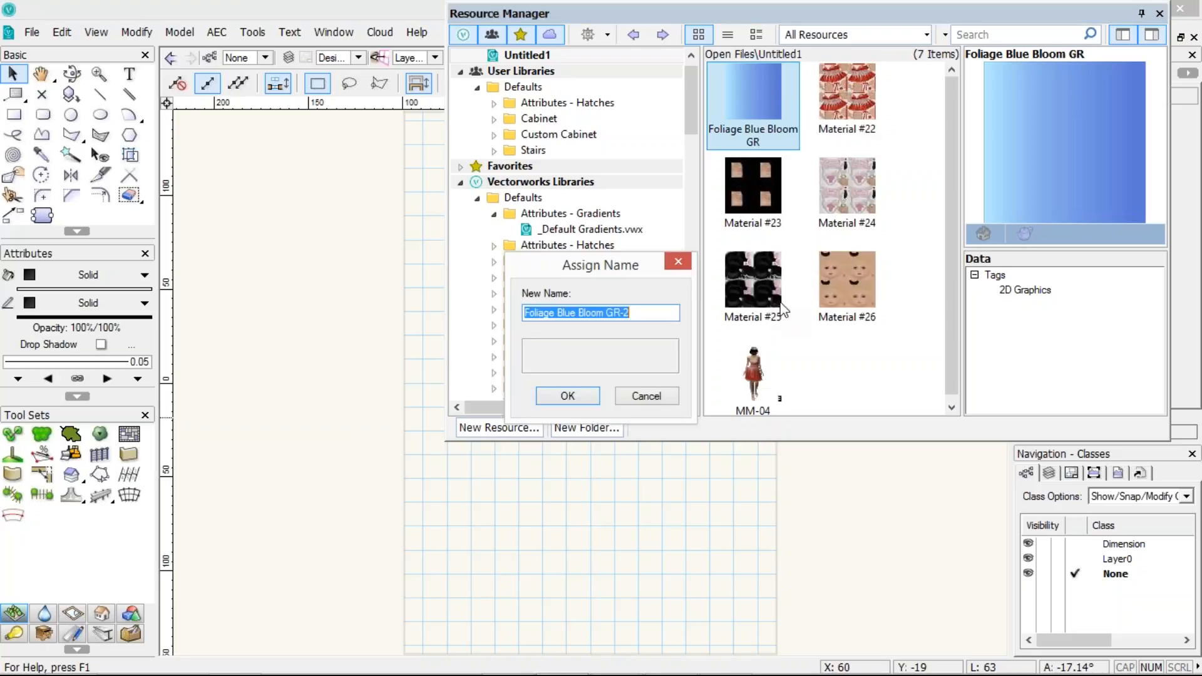
pyautogui.click(567, 395)
# Edit the Foliage Blue Bloom GR-2 gradient, setting its end colour spot to dark green at the far end
pyautogui.click(862, 100)
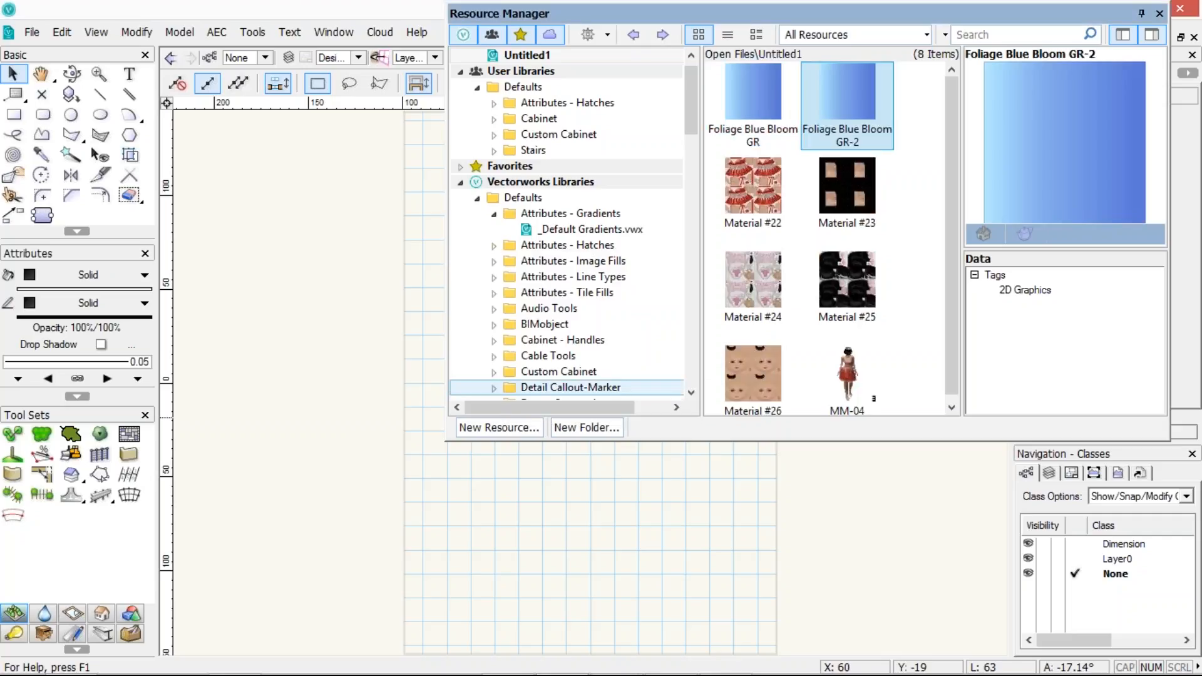
pyautogui.rightClick(839, 92)
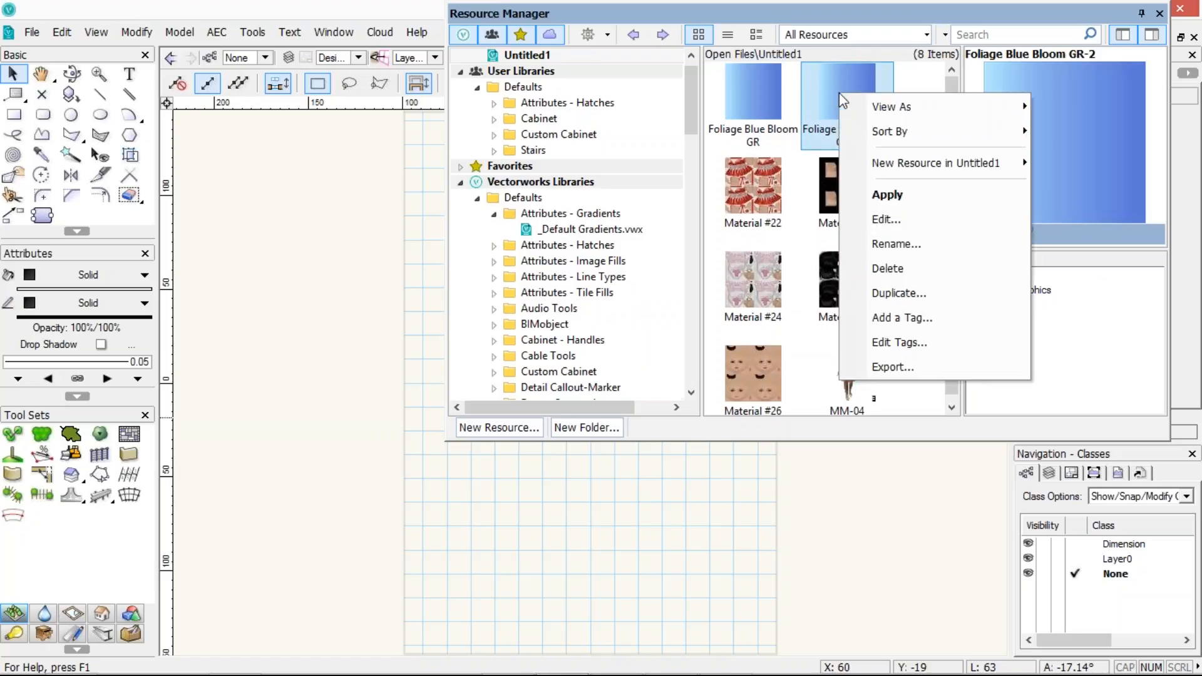
pyautogui.click(883, 219)
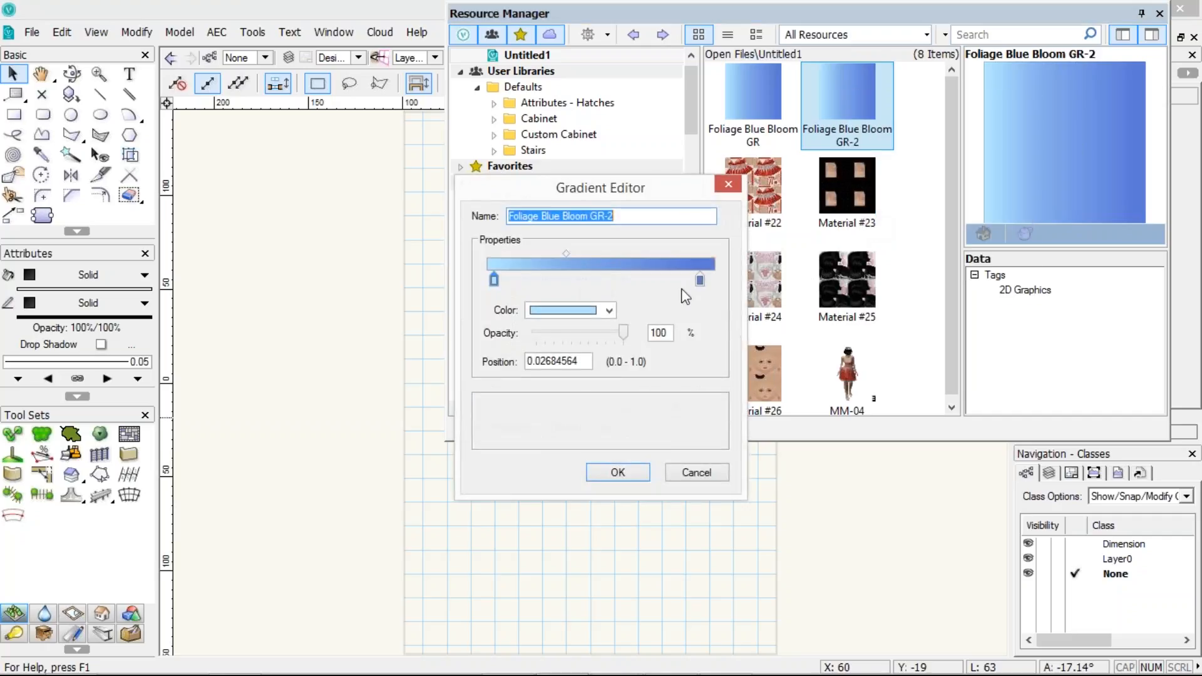
pyautogui.click(566, 252)
pyautogui.moveTo(600, 258); pyautogui.dragTo(612, 258)
pyautogui.click(699, 280)
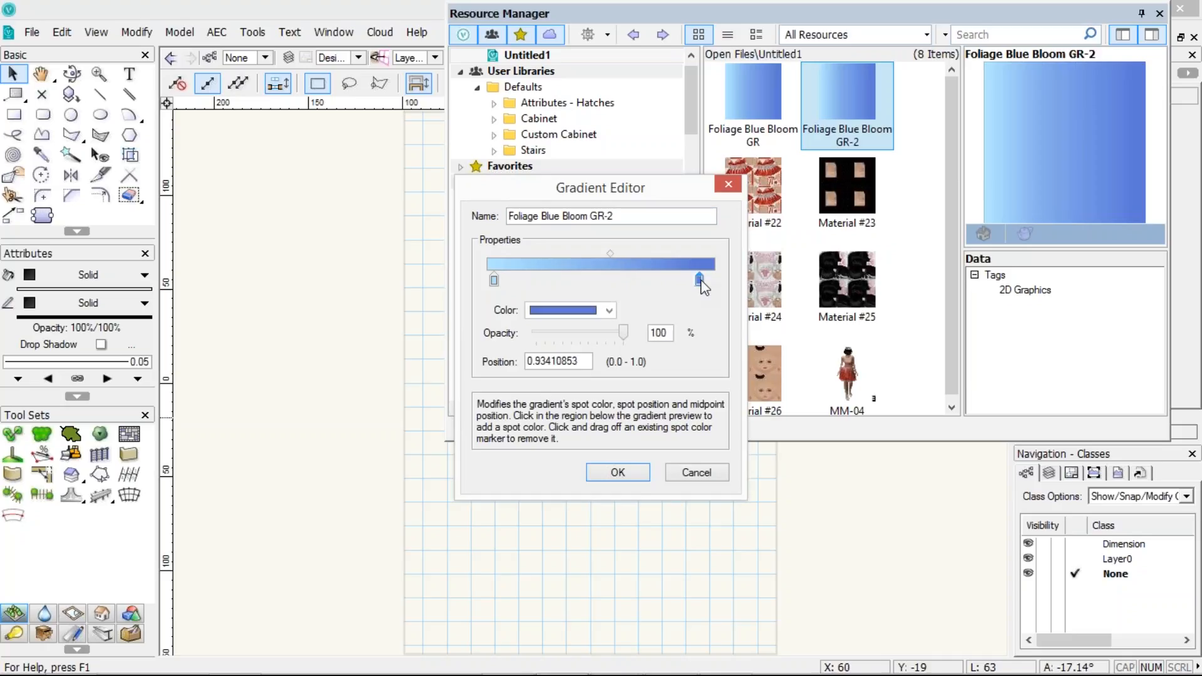
pyautogui.click(607, 310)
pyautogui.click(675, 70)
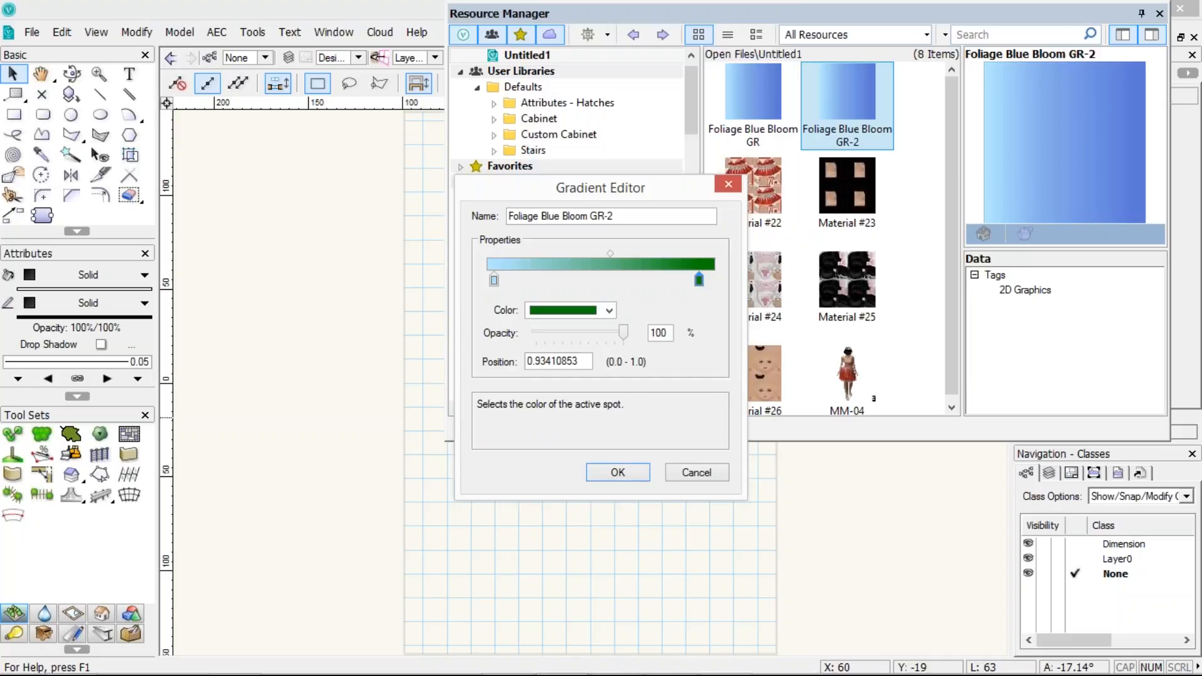
pyautogui.moveTo(703, 280); pyautogui.dragTo(713, 279)
# Set the gradient's start spot to yellow, move the midpoint to about 0.78, and accept the edit
pyautogui.click(494, 280)
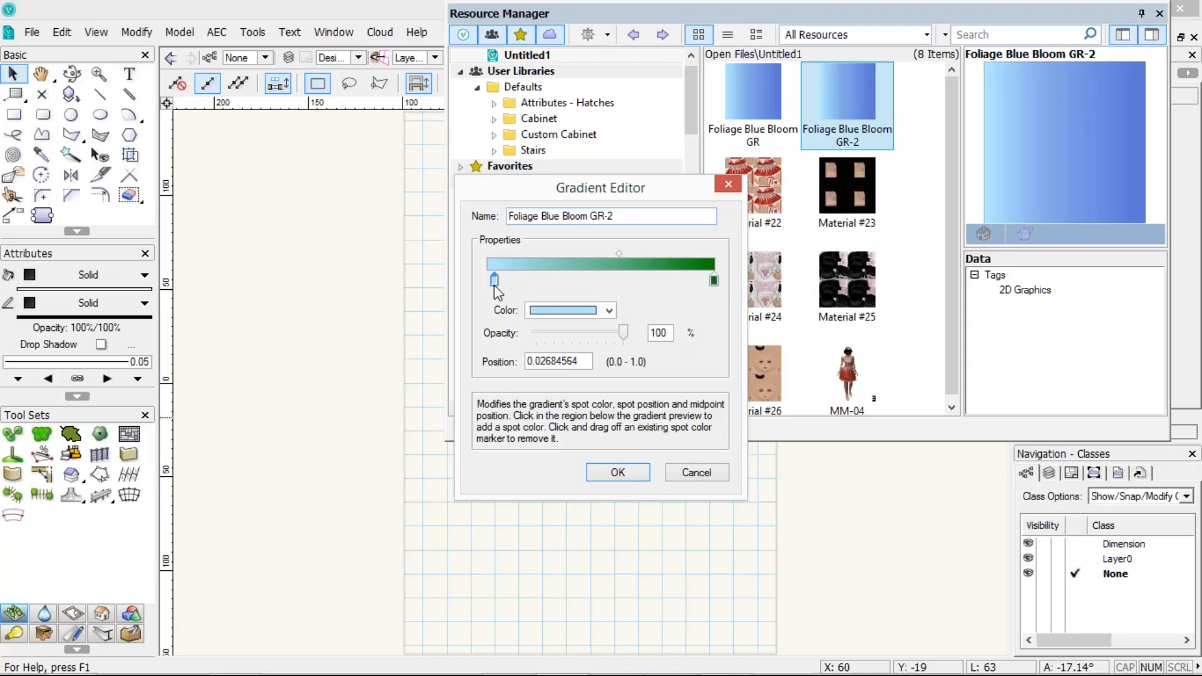
pyautogui.click(561, 314)
pyautogui.click(611, 56)
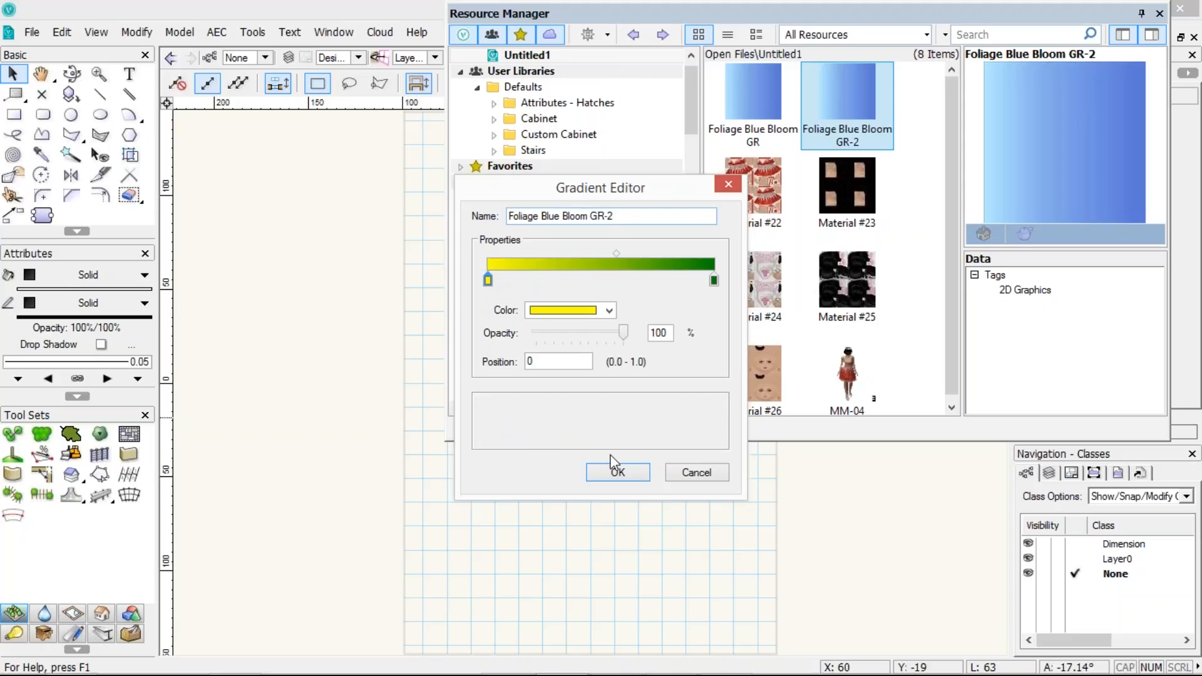
pyautogui.click(618, 253)
pyautogui.moveTo(610, 254); pyautogui.dragTo(664, 261)
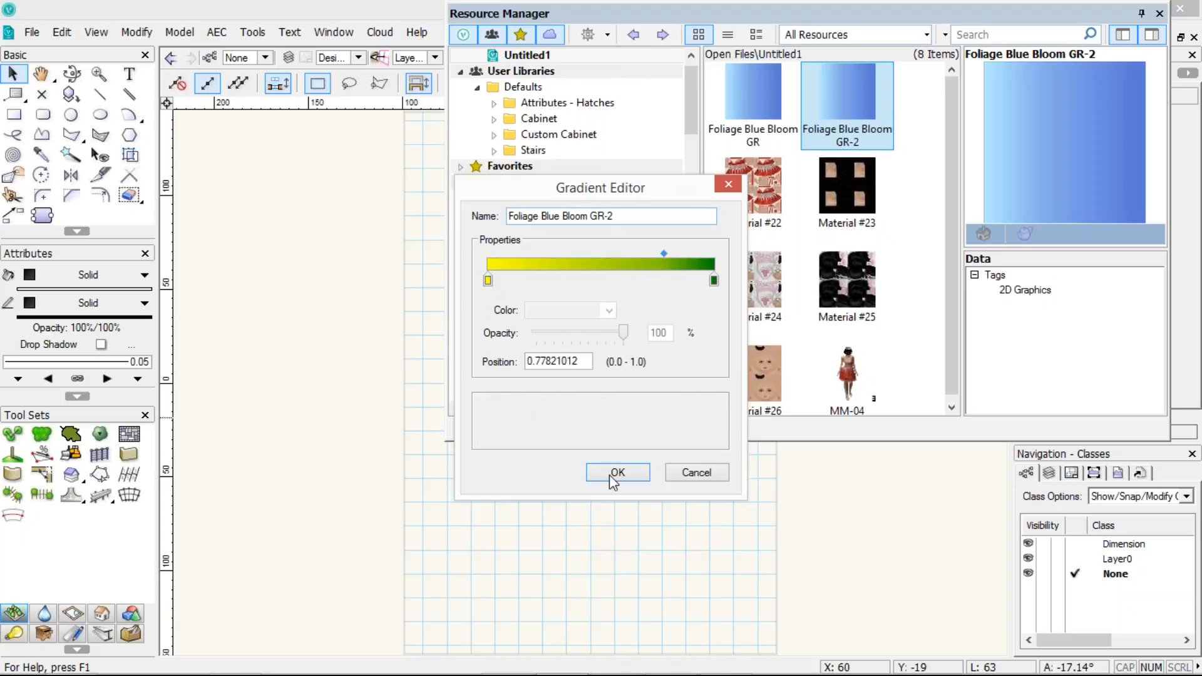
pyautogui.click(617, 472)
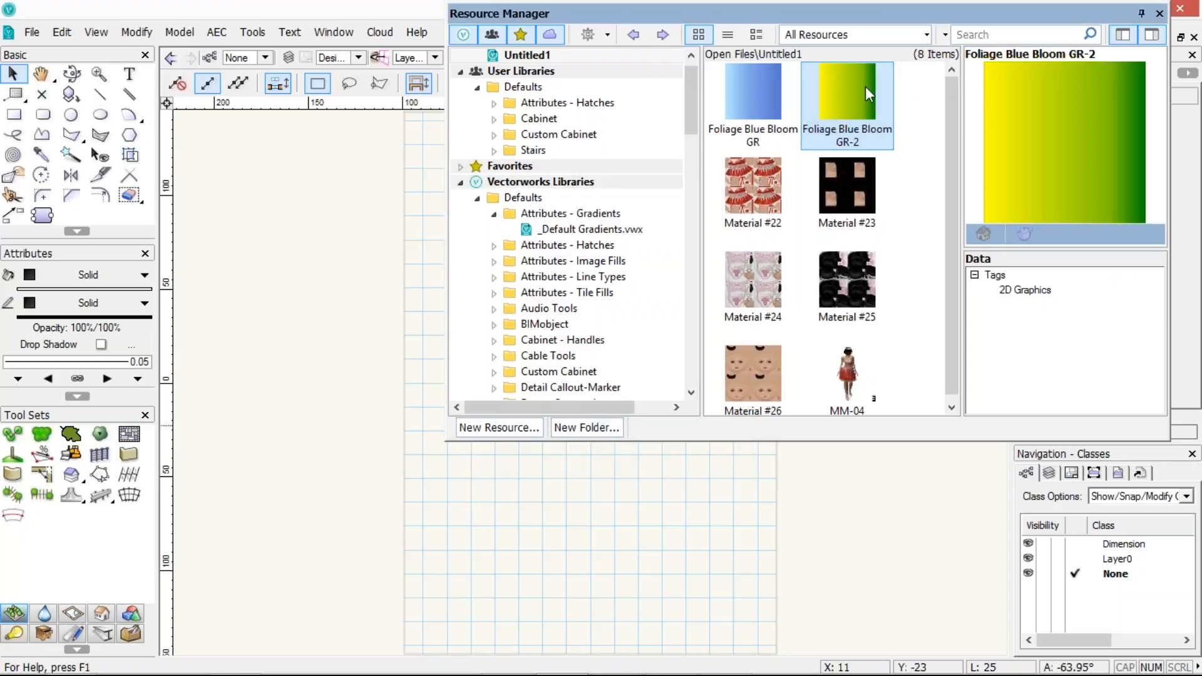
# Rename the duplicated gradient to Foliage Blue Bloom
pyautogui.click(865, 144)
pyautogui.click(865, 144)
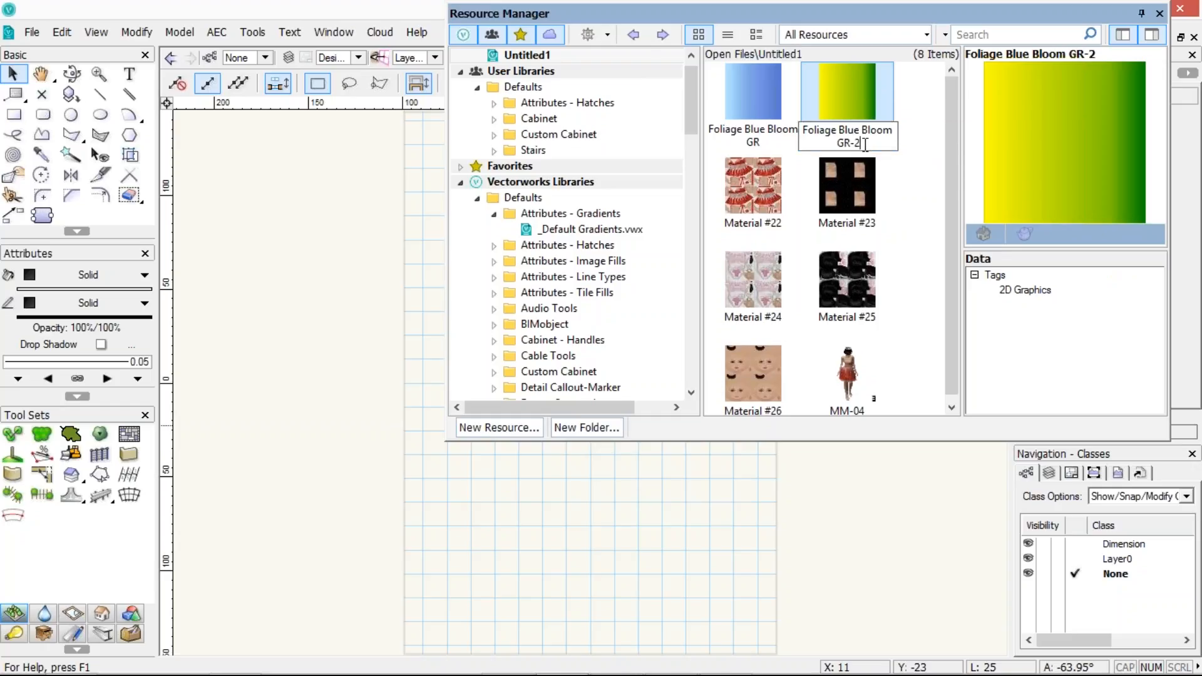
pyautogui.press('BackSpace')
pyautogui.press('BackSpace')
pyautogui.press('BackSpace')
pyautogui.press('BackSpace')
pyautogui.press('BackSpace')
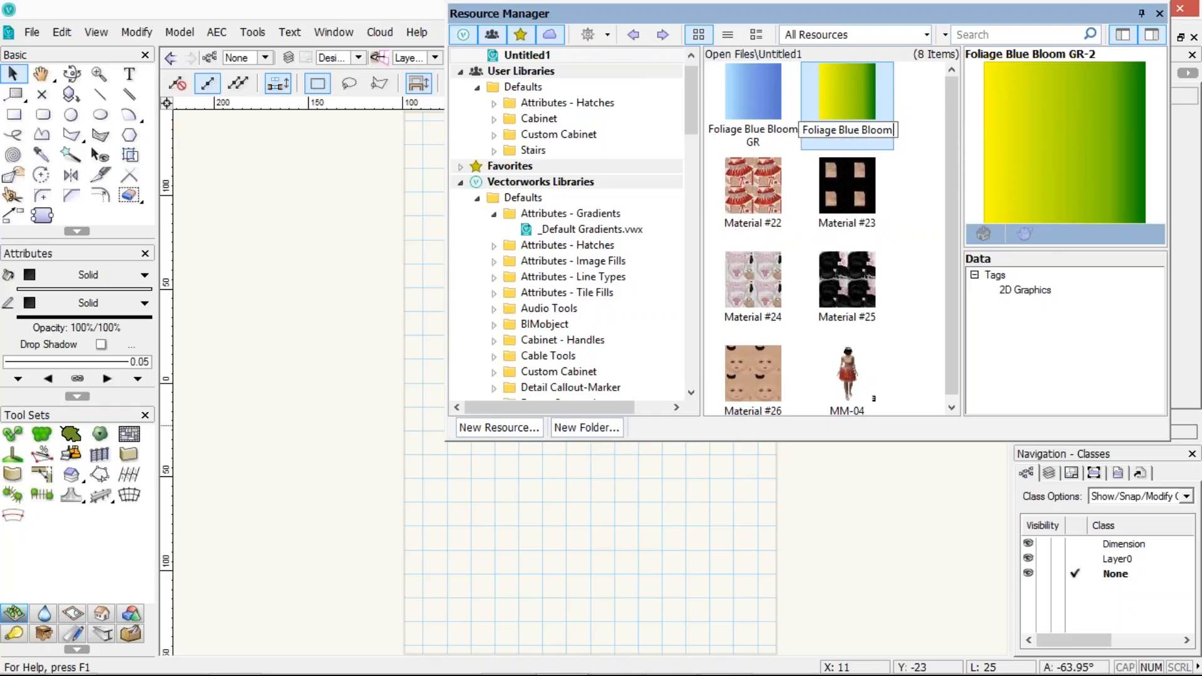
pyautogui.doubleClick(843, 134)
pyautogui.click(848, 133)
pyautogui.press('Return')
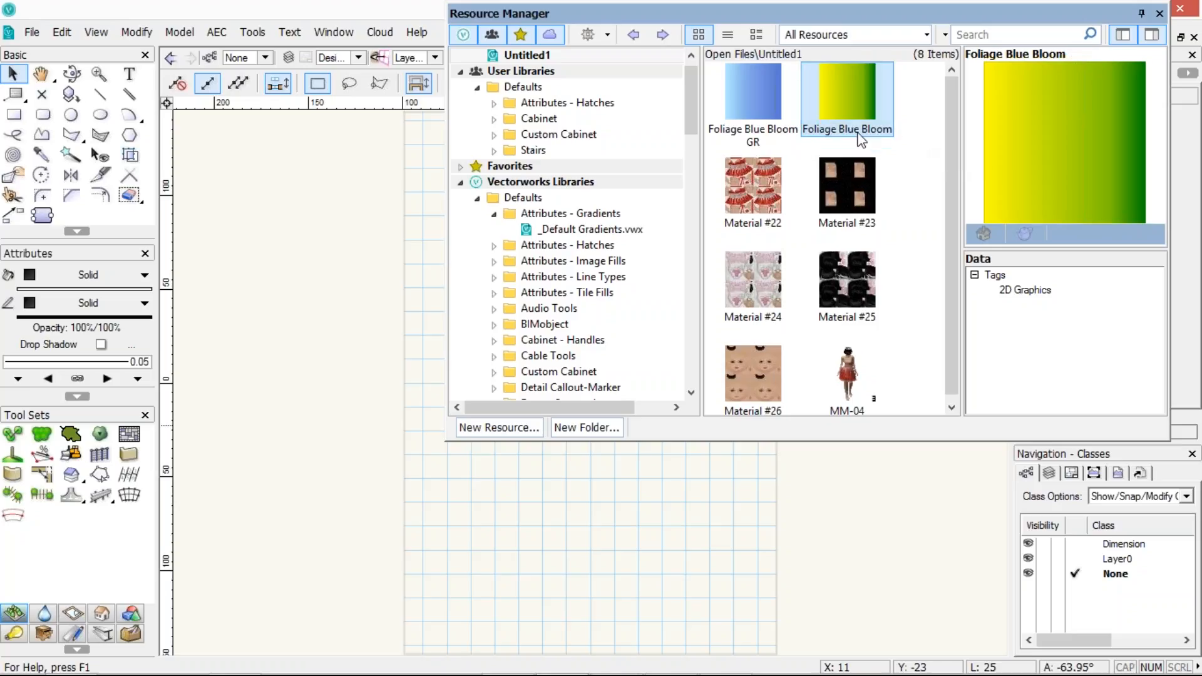
# Rename the duplicated gradient to Foliage Green_Yellow Bloom
pyautogui.click(839, 131)
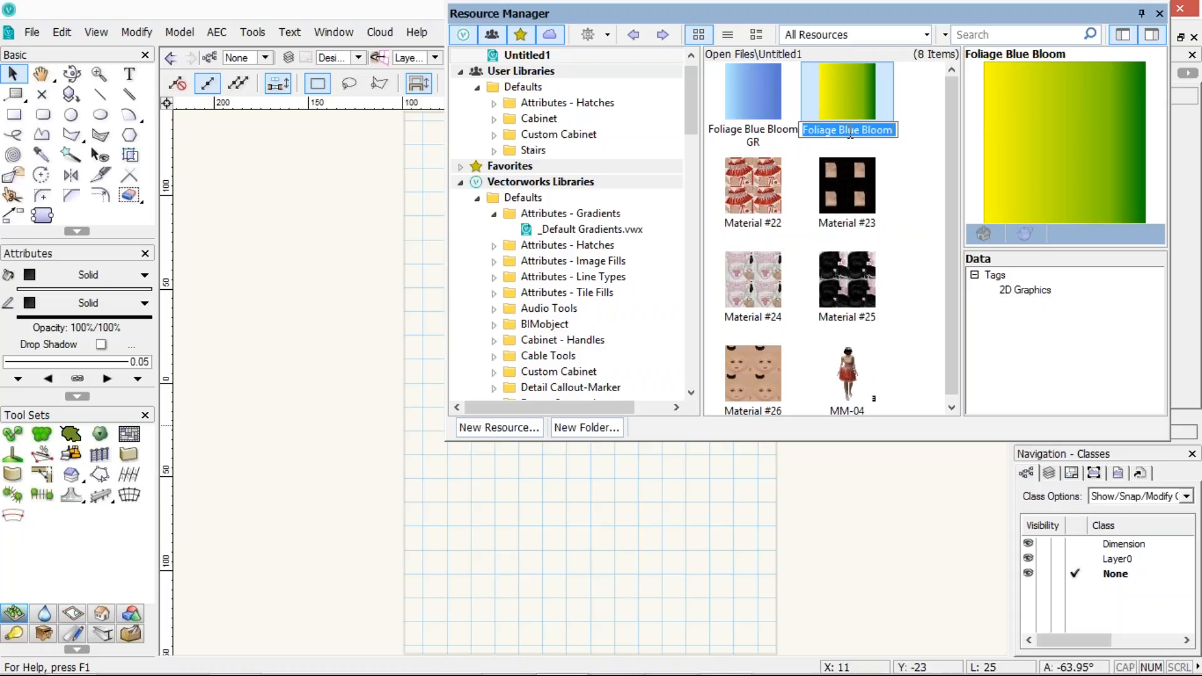
pyautogui.doubleClick(850, 131)
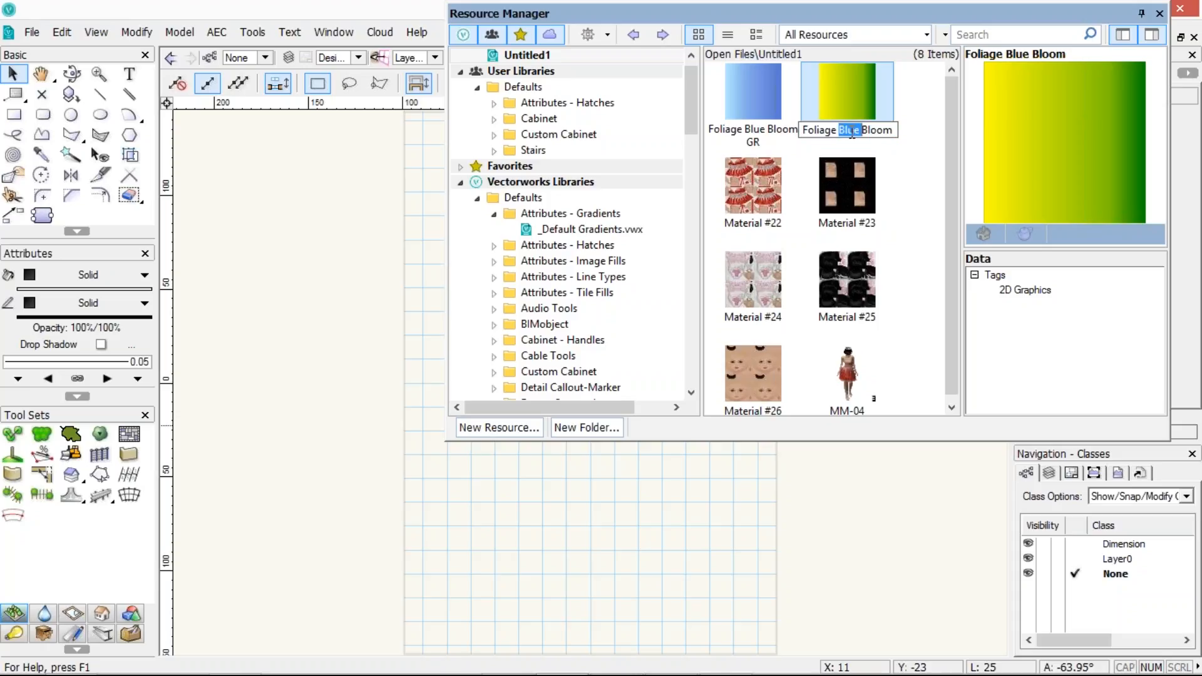
pyautogui.write('Gre')
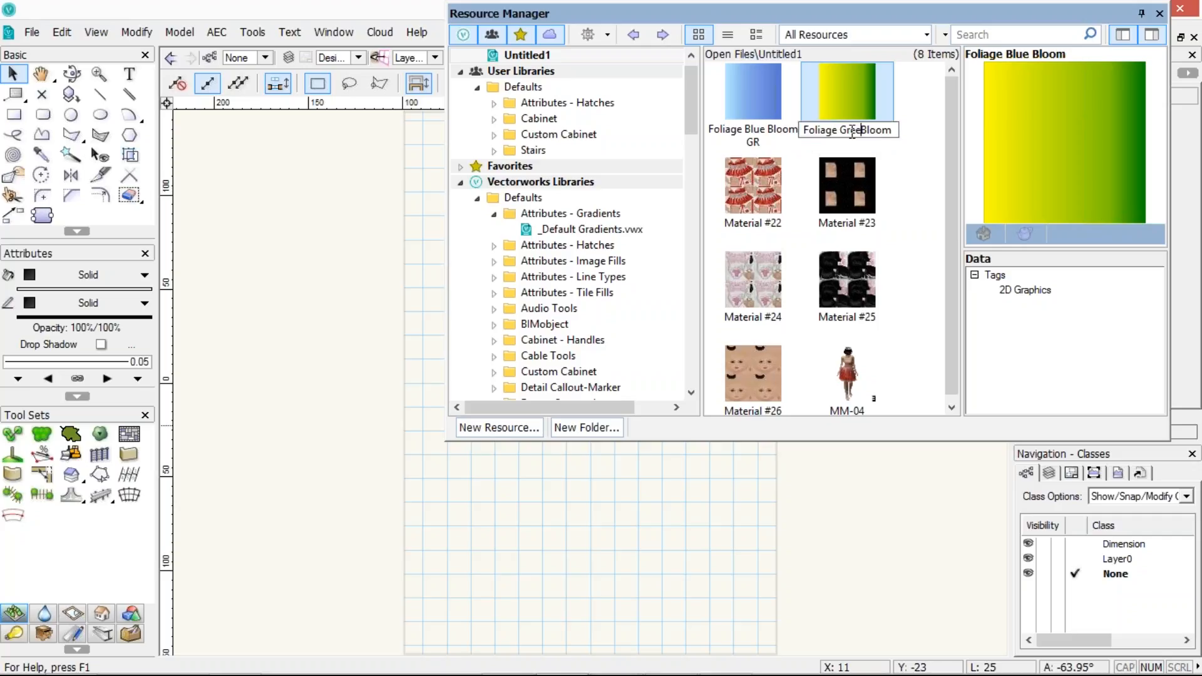
pyautogui.write('en_Yellow')
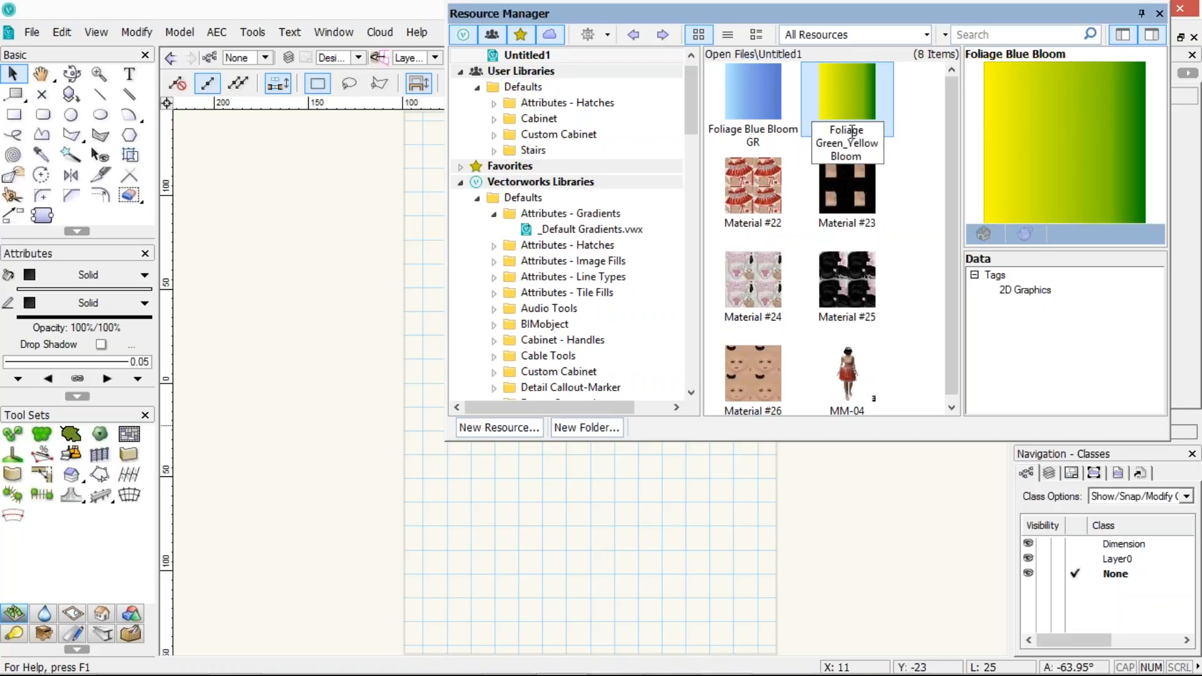
pyautogui.press('Return')
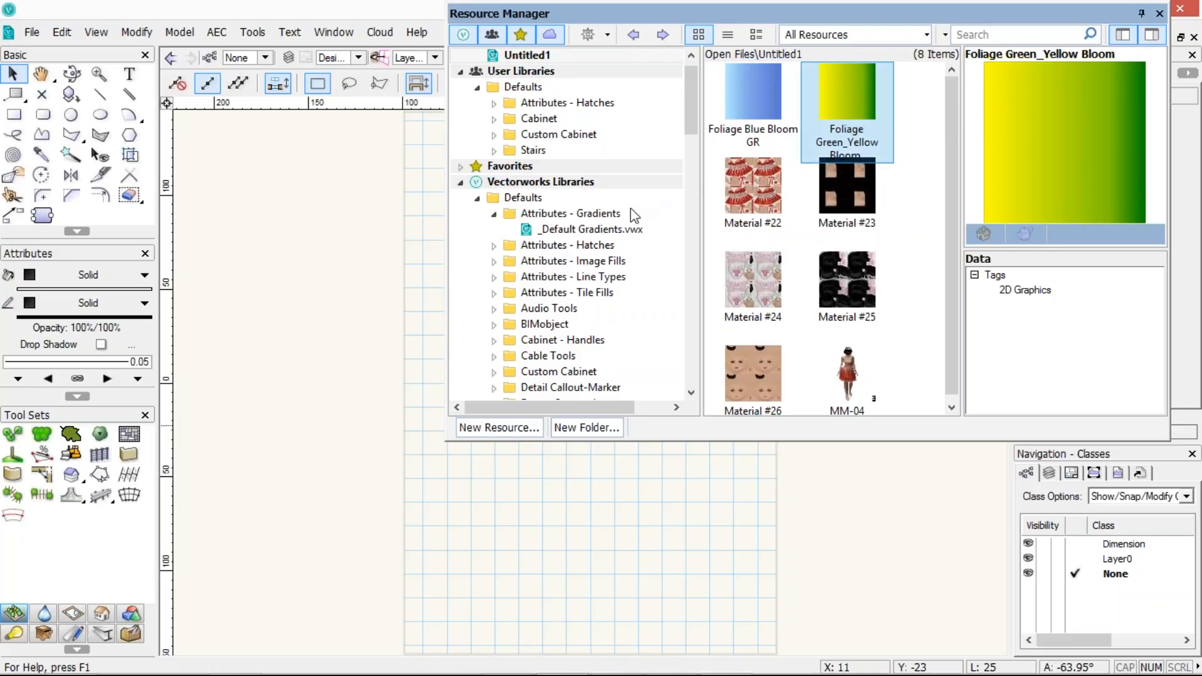
# Try to drag the gradient into the Vectorworks library's Attributes - Gradients folder
pyautogui.moveTo(630, 208); pyautogui.dragTo(607, 230)
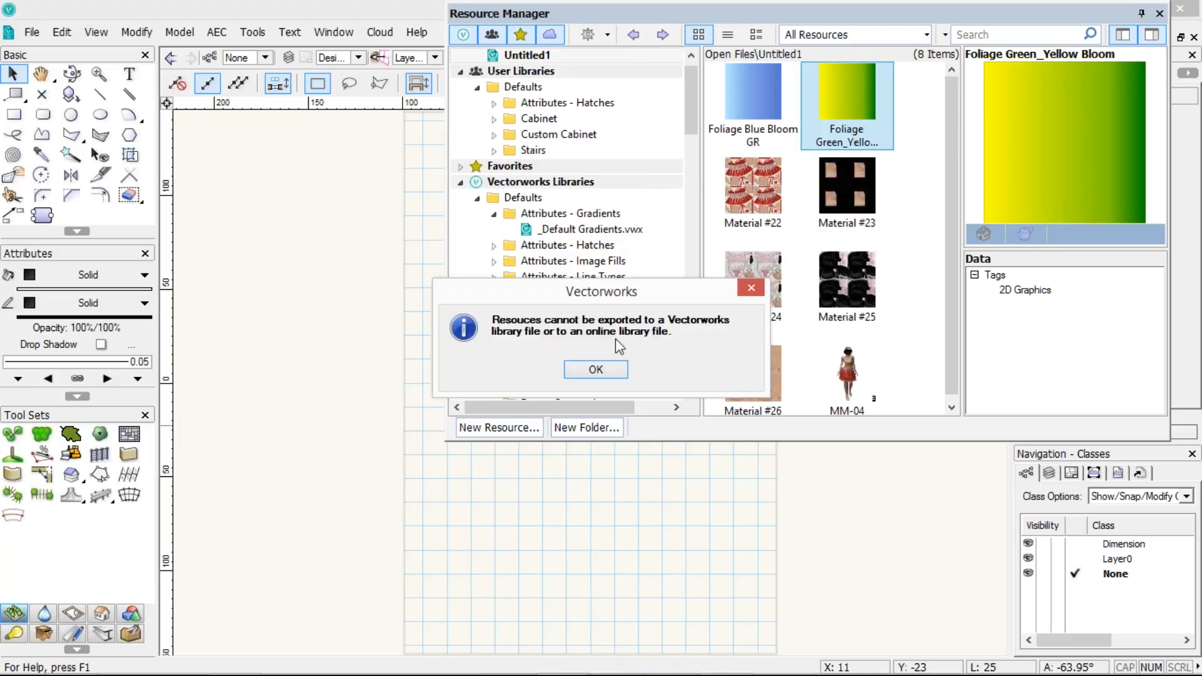
pyautogui.click(596, 370)
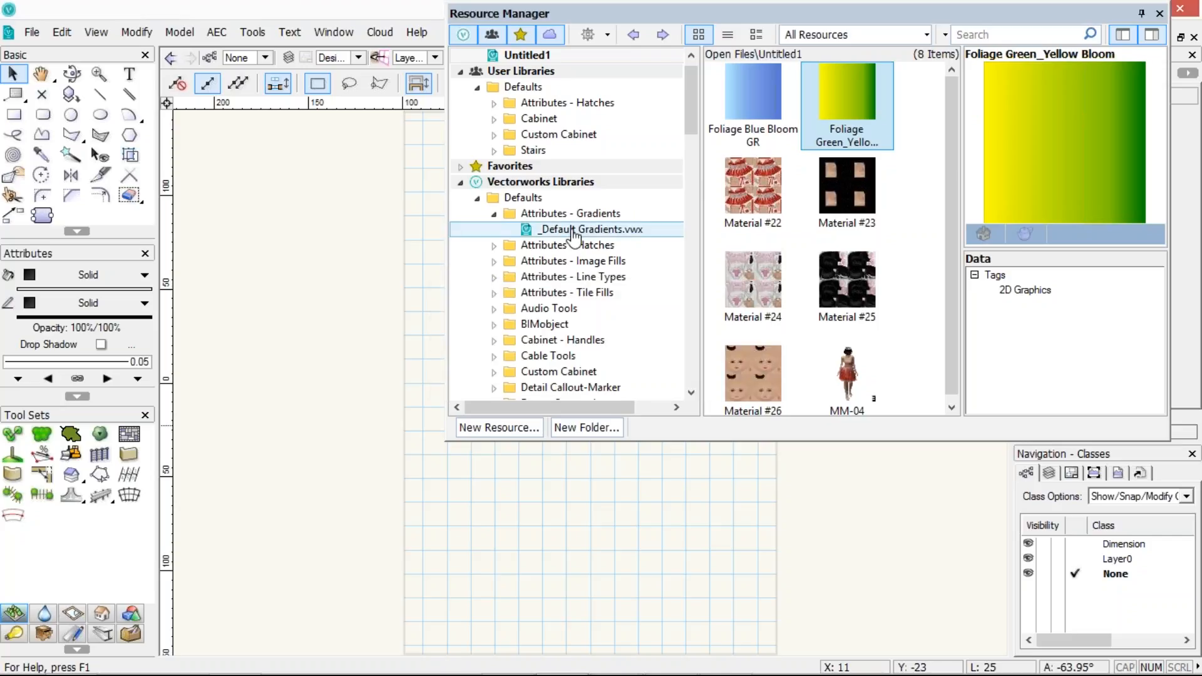
# Export the Foliage Green_Yellow Bloom gradient to the user library's Defaults > Attributes - Gradients folder
pyautogui.click(572, 231)
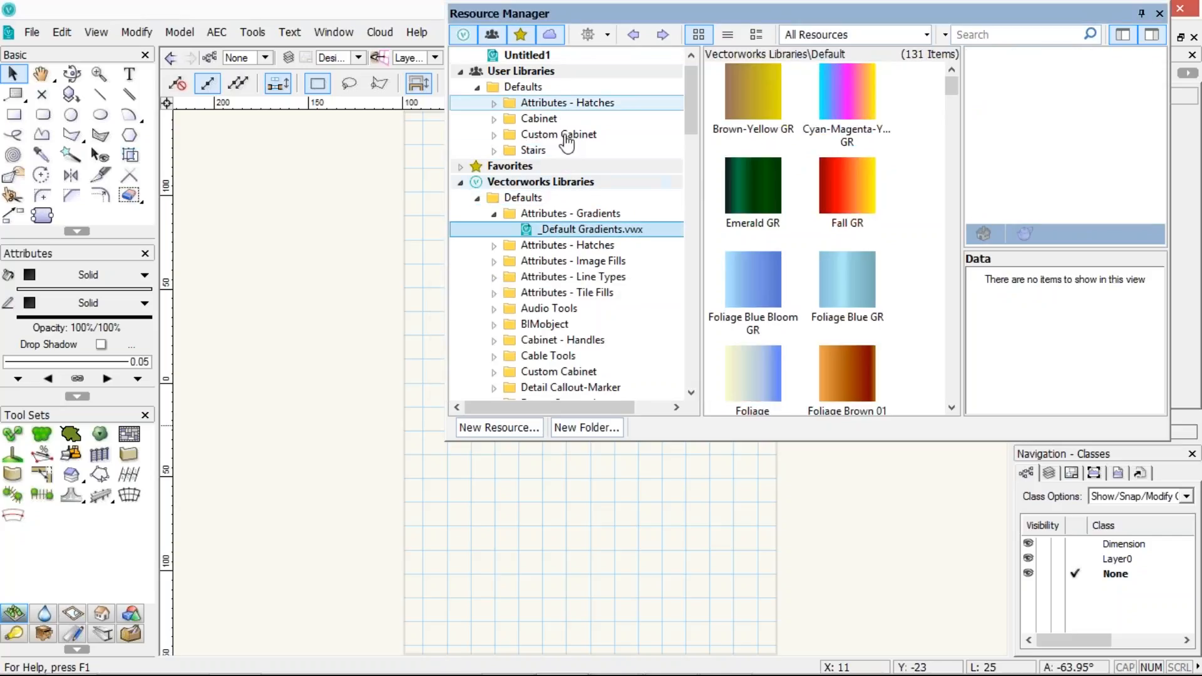
pyautogui.click(520, 56)
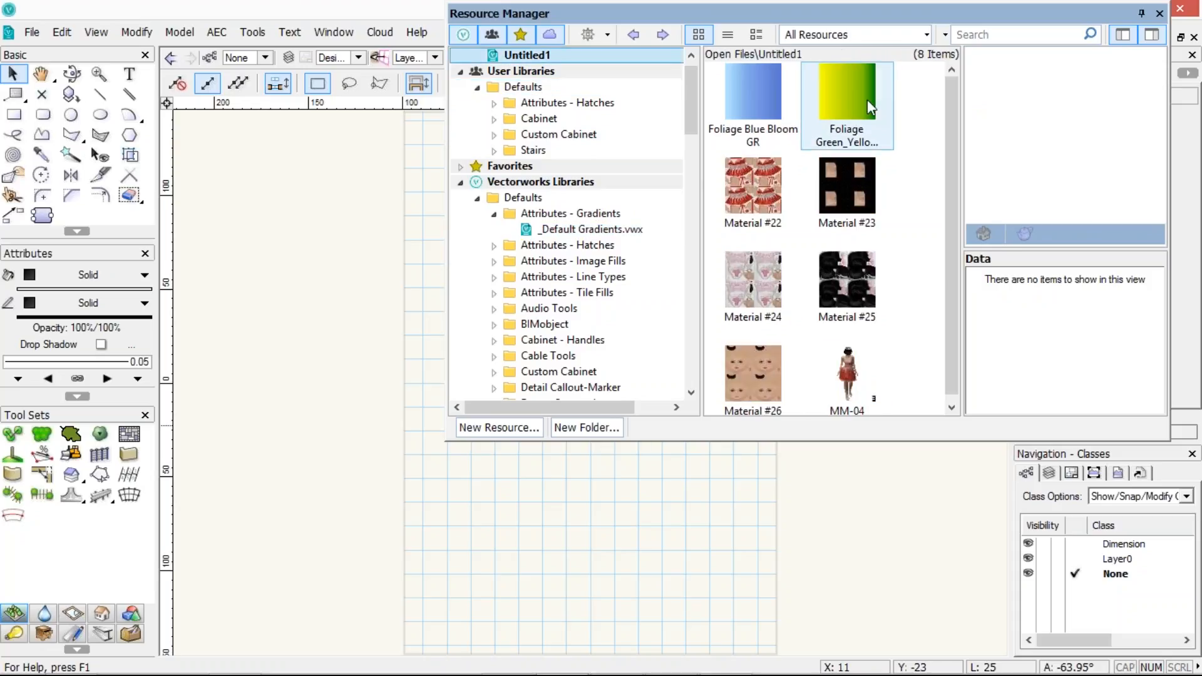
pyautogui.rightClick(866, 99)
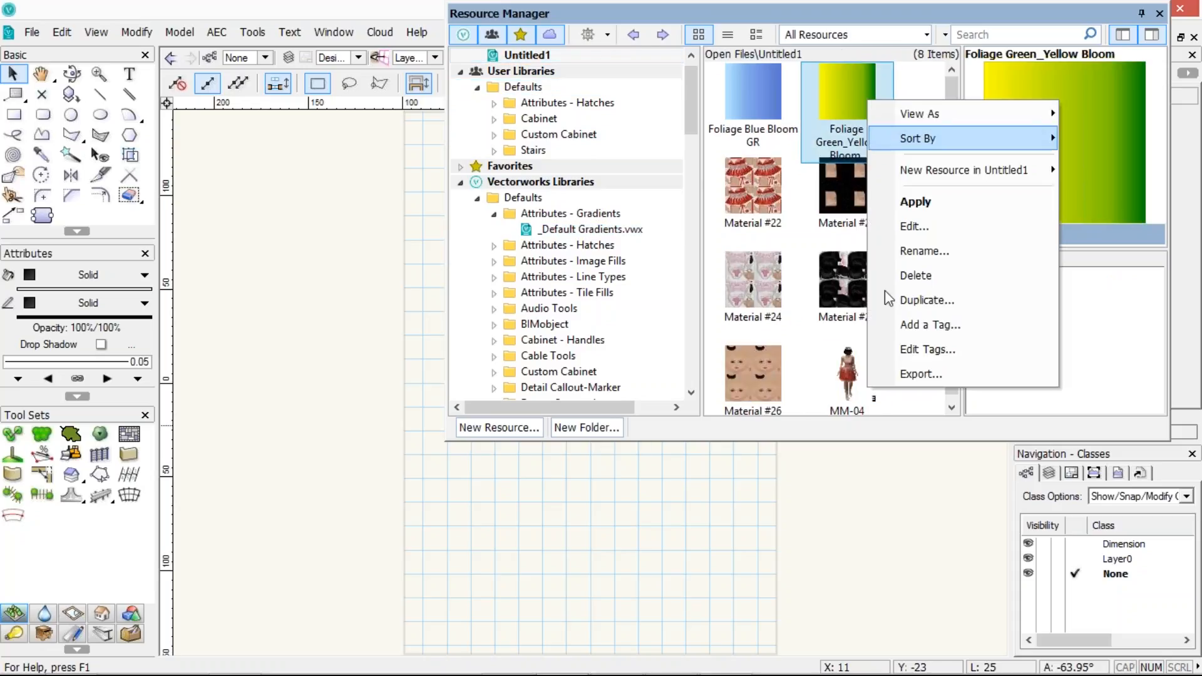
pyautogui.click(892, 375)
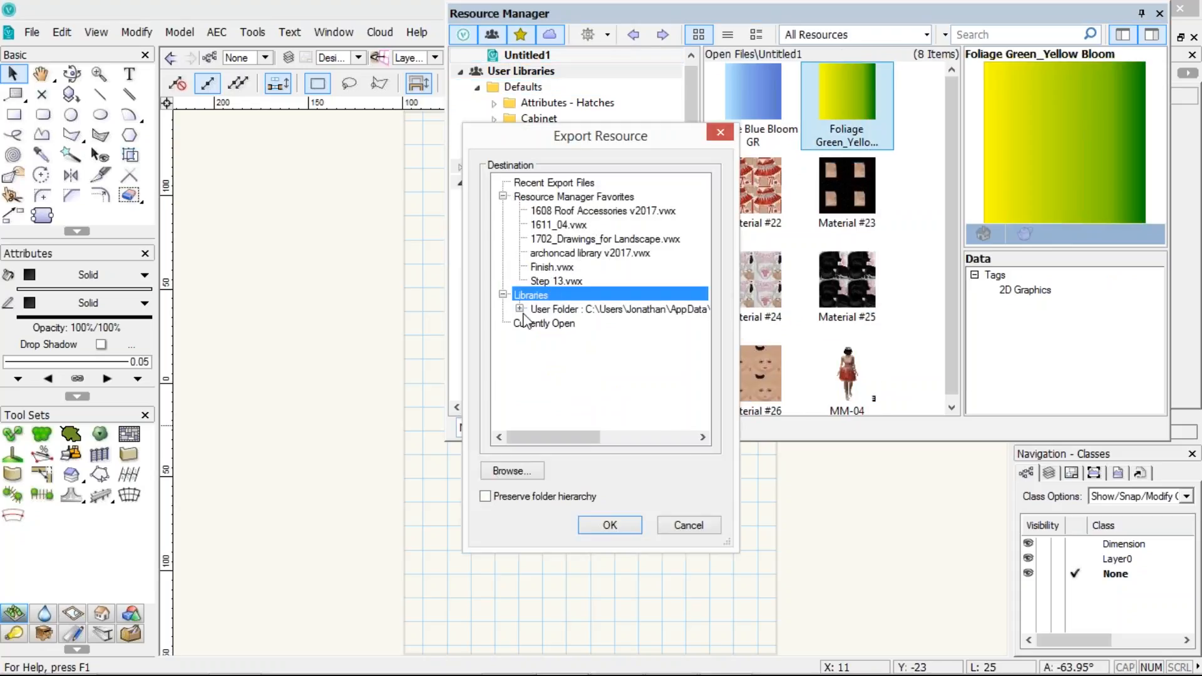
pyautogui.click(519, 309)
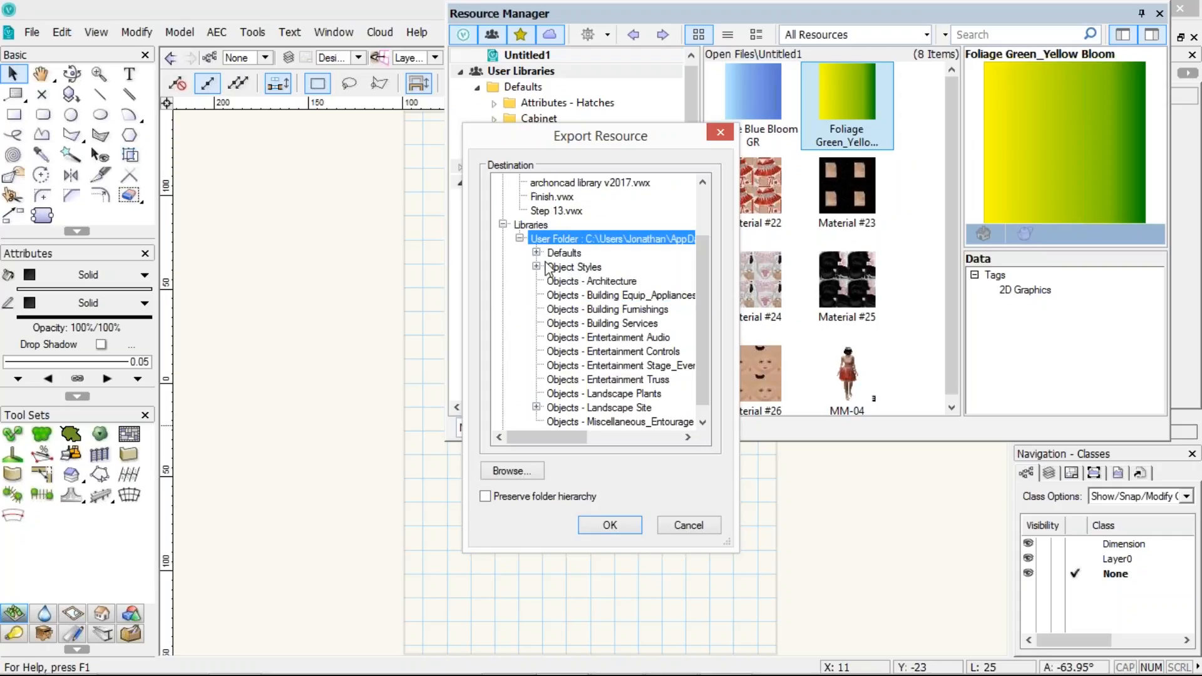
pyautogui.doubleClick(548, 251)
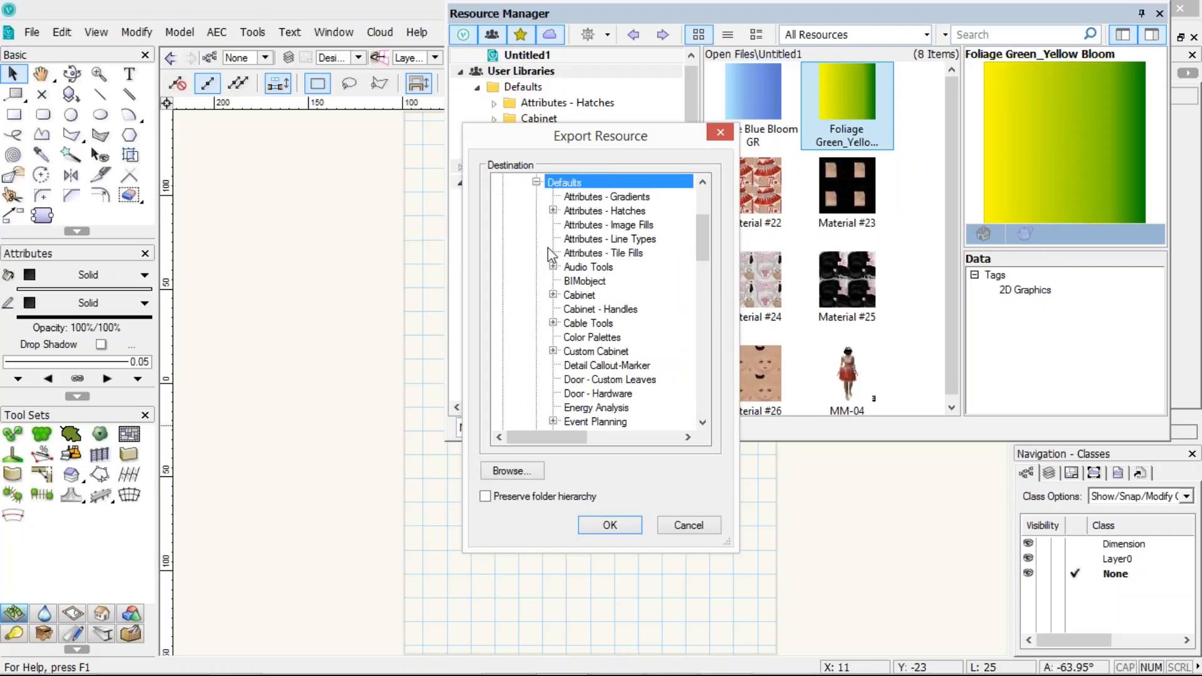
pyautogui.click(592, 196)
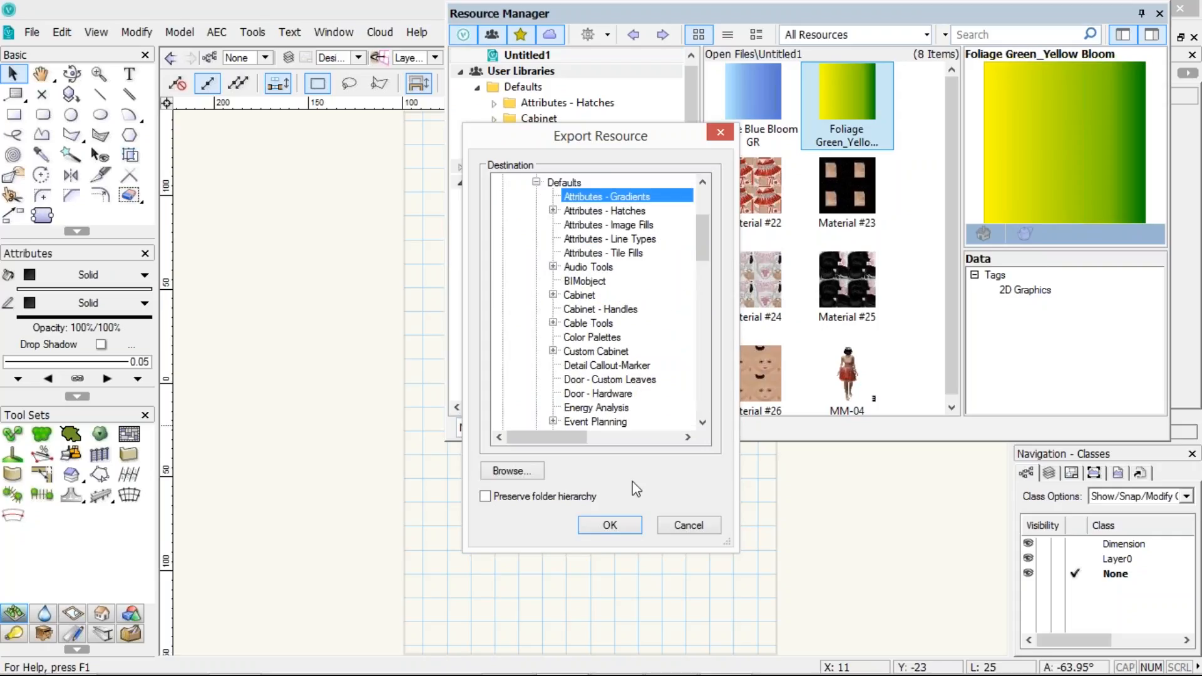
pyautogui.click(609, 525)
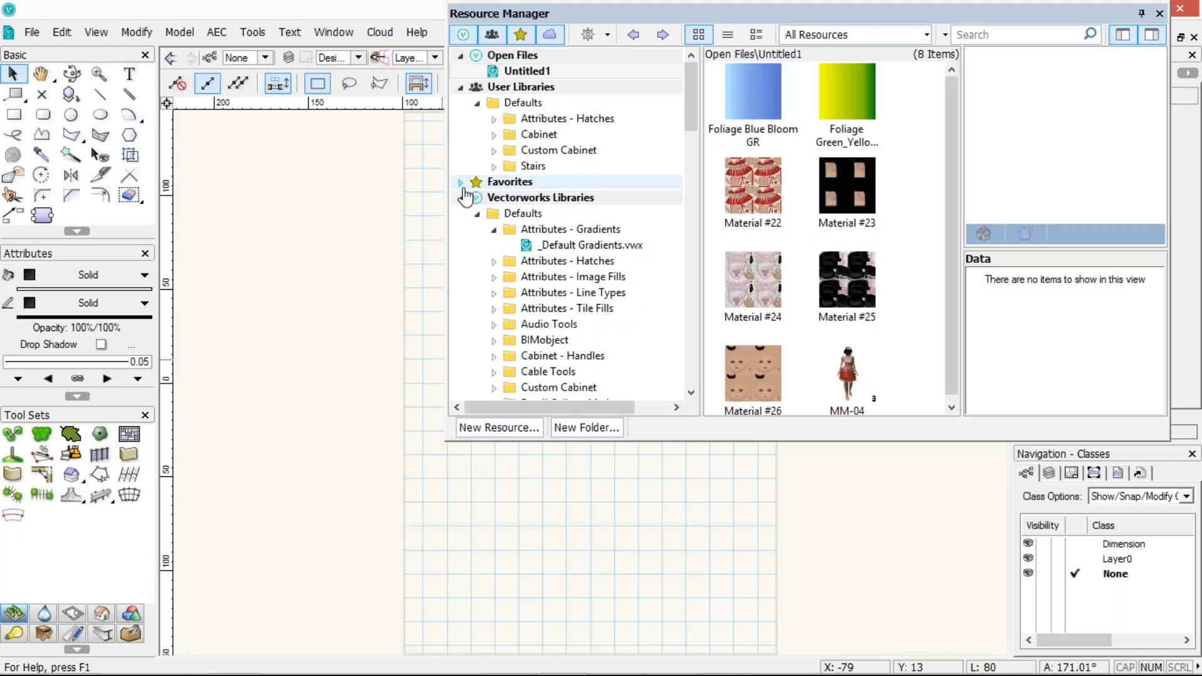
# Filter the file's resources to show only gradients, then return to all resources
pyautogui.click(926, 36)
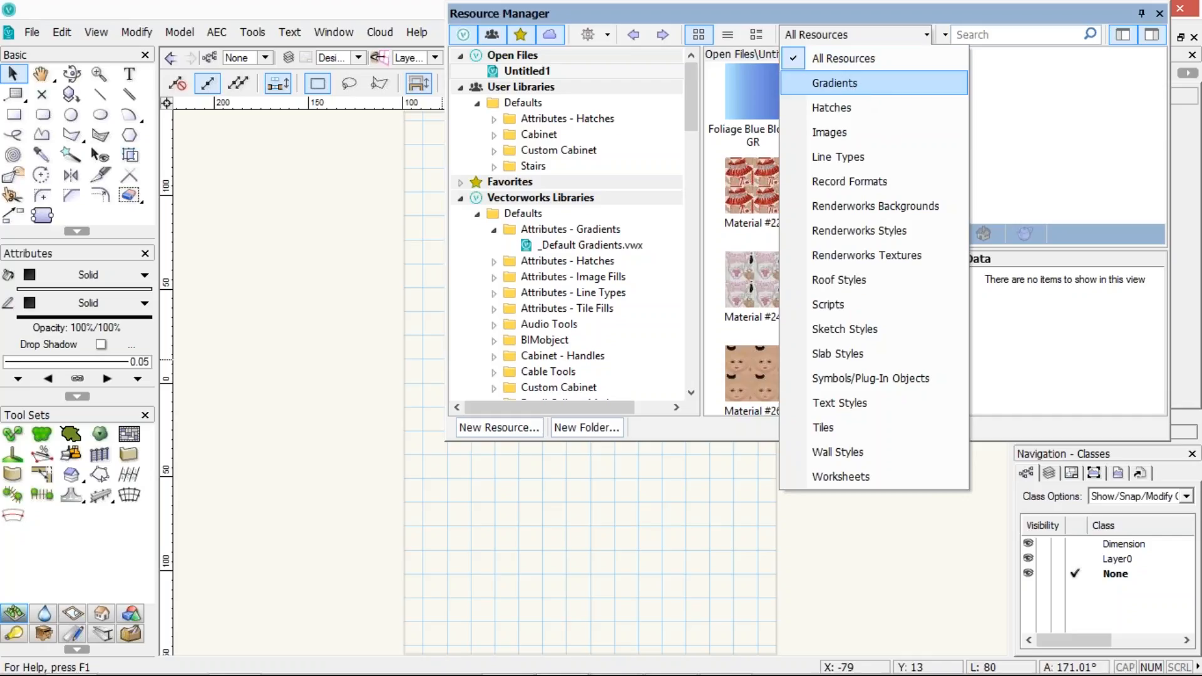
pyautogui.click(834, 83)
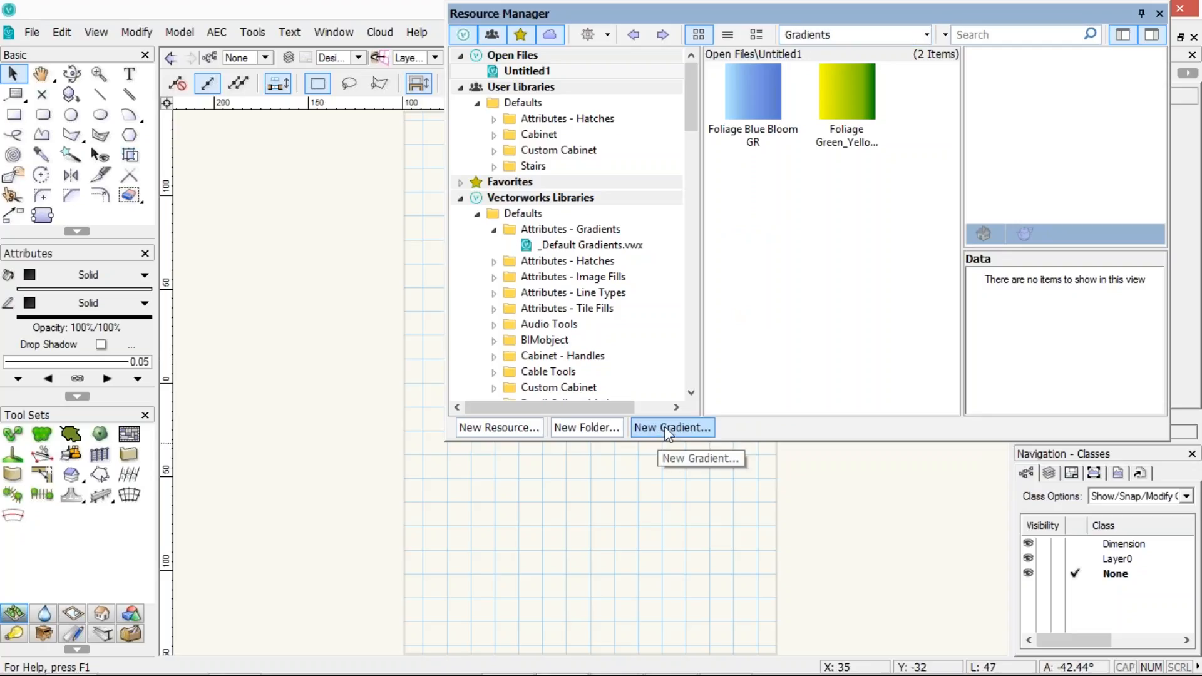
pyautogui.click(873, 34)
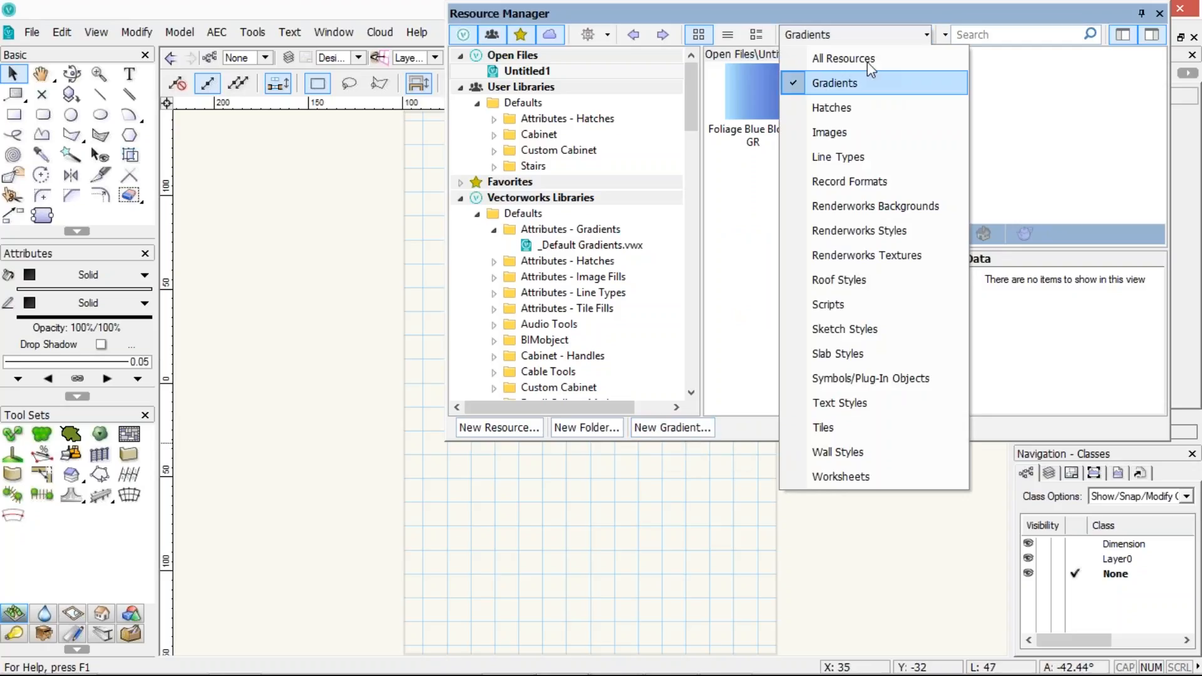
pyautogui.click(866, 60)
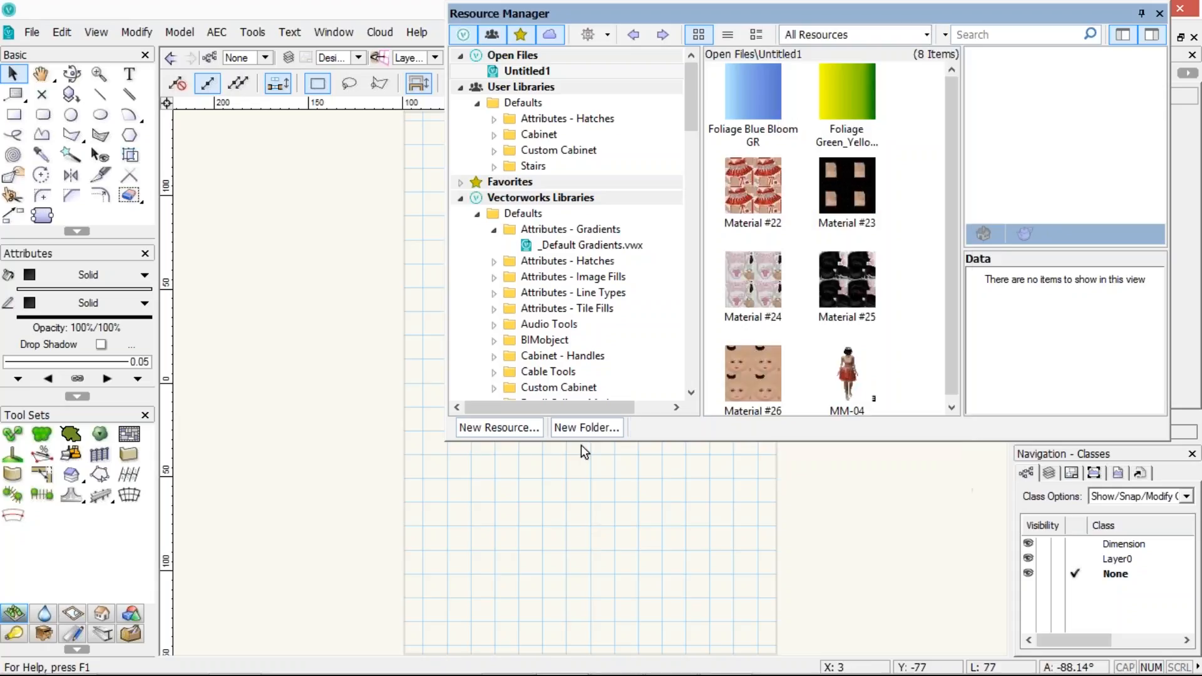
pyautogui.click(499, 426)
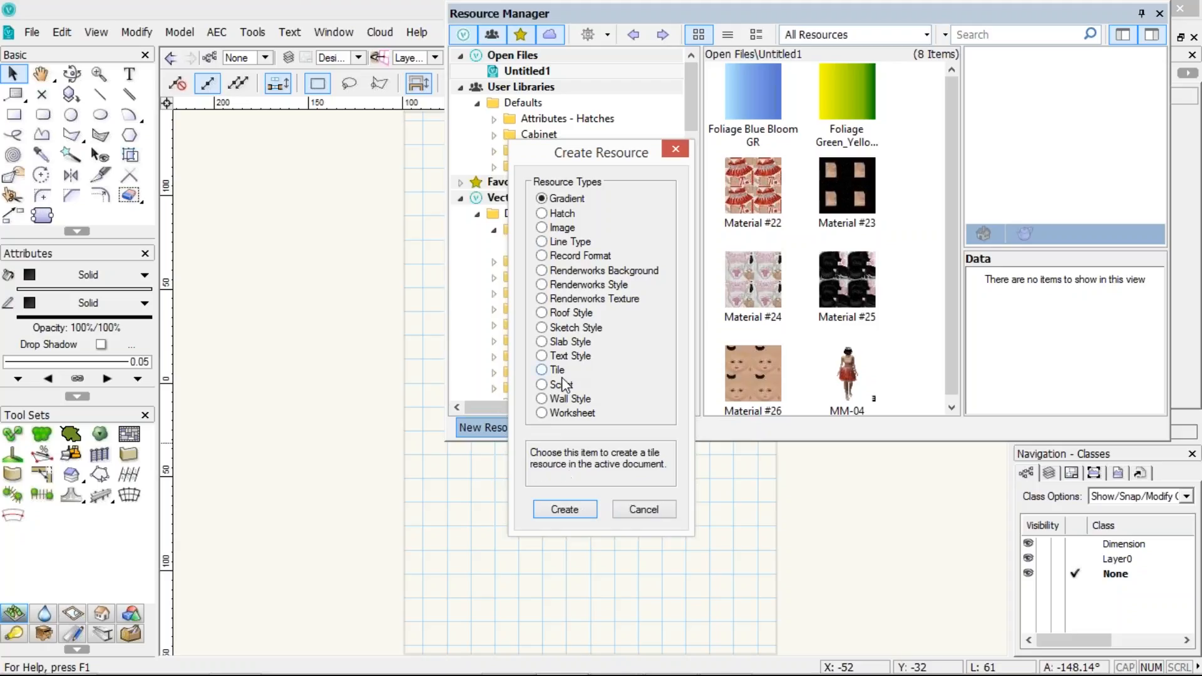
pyautogui.click(541, 399)
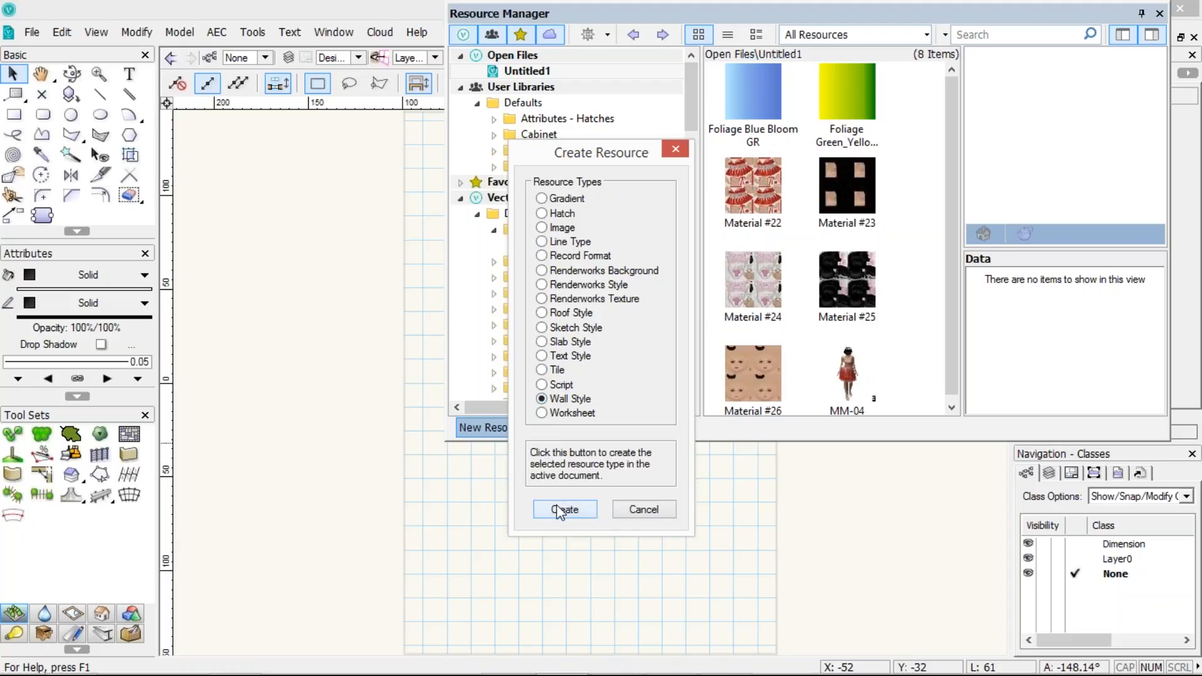
pyautogui.click(559, 510)
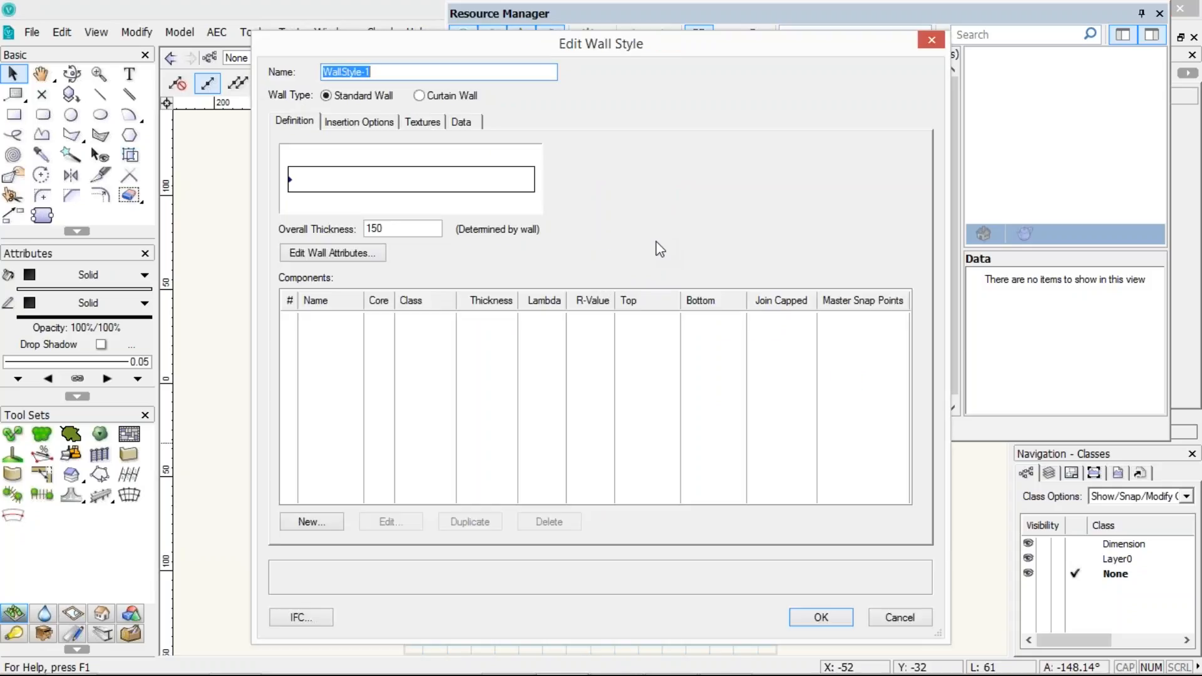
pyautogui.click(898, 618)
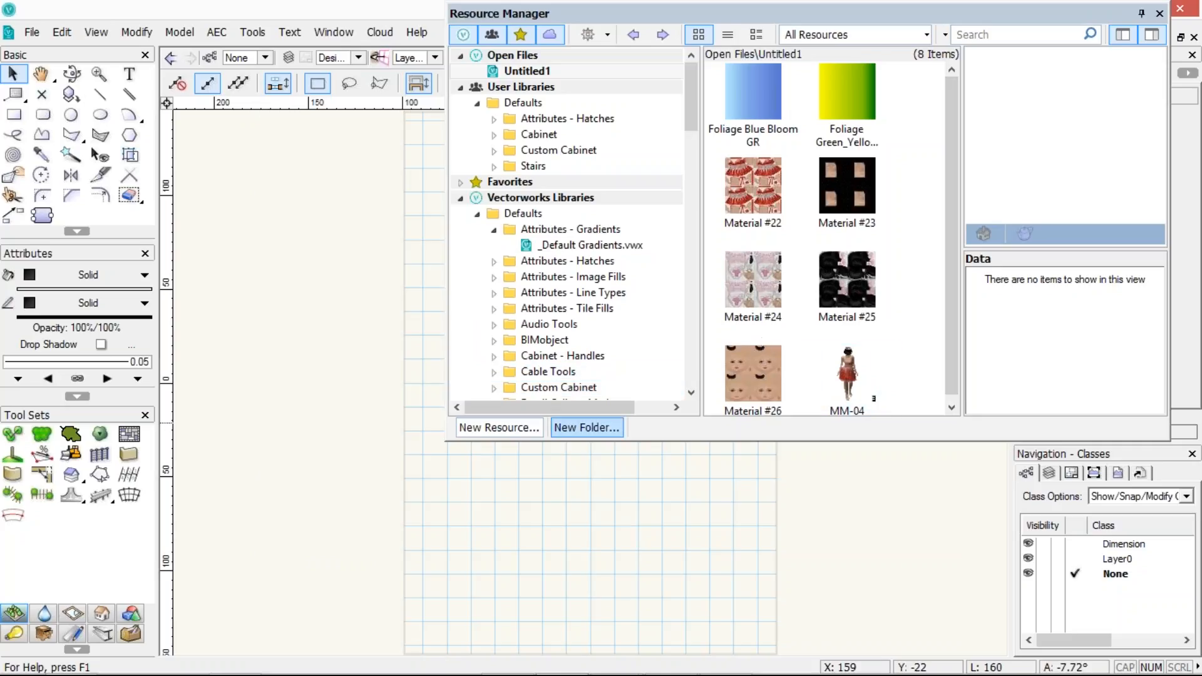
# Create a gradient folder named Gradients and move the gradients into it
pyautogui.click(586, 431)
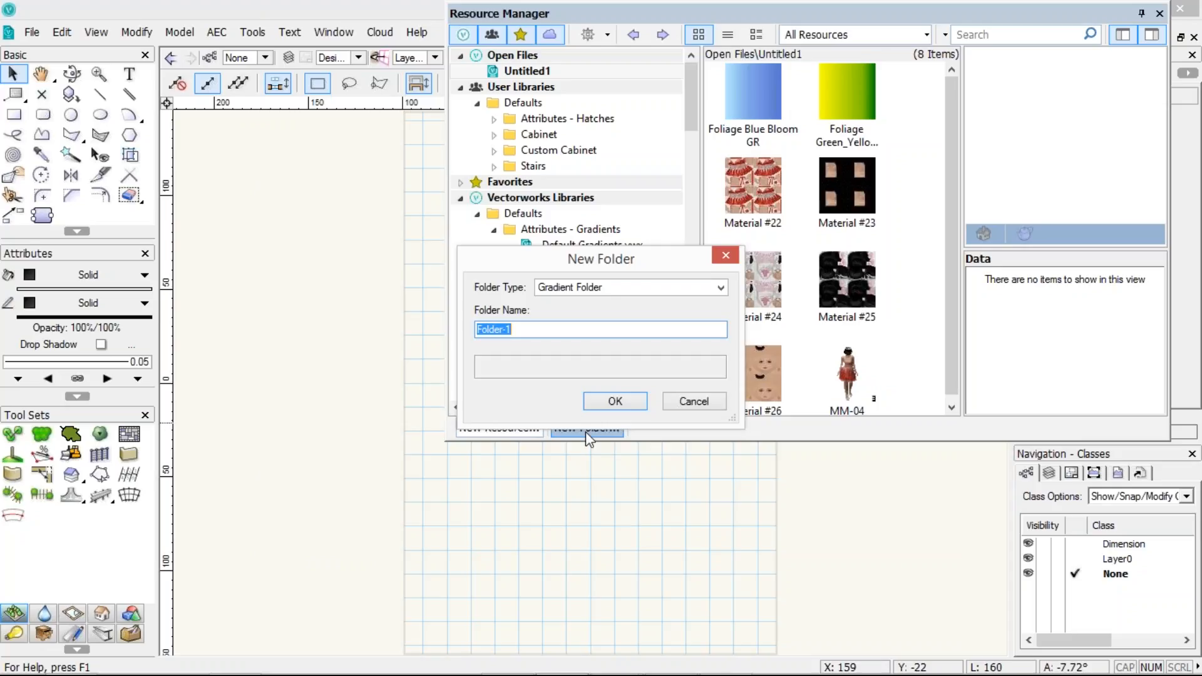
pyautogui.click(572, 290)
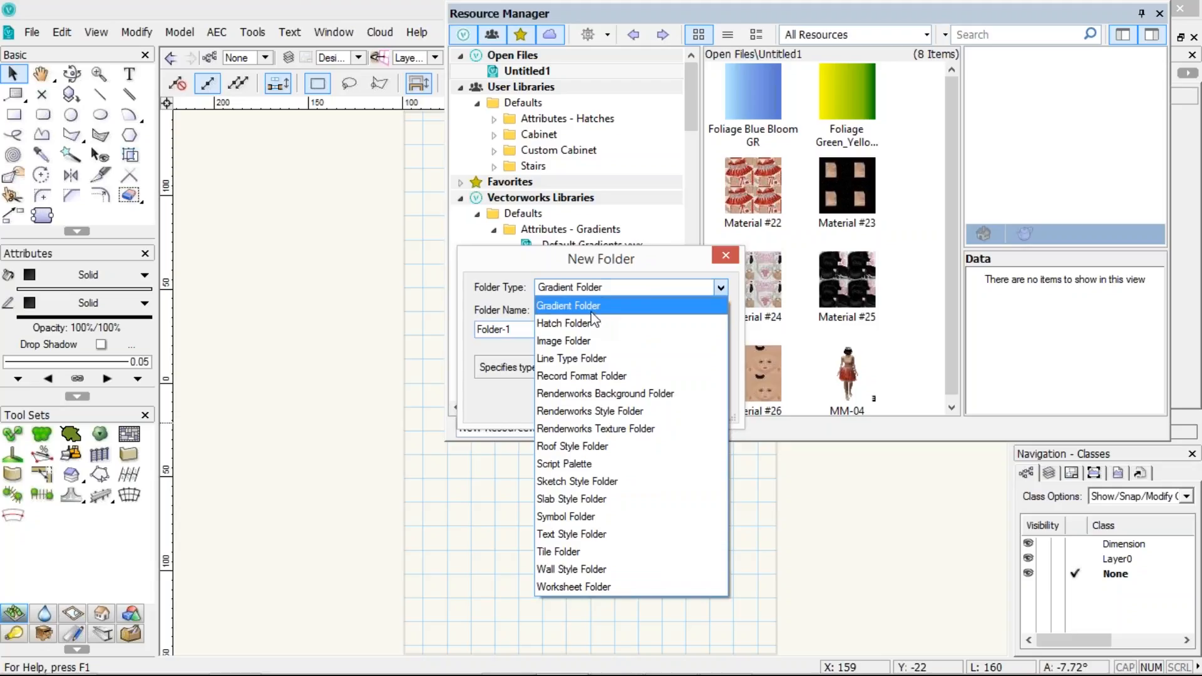
pyautogui.click(520, 348)
pyautogui.press('Tab')
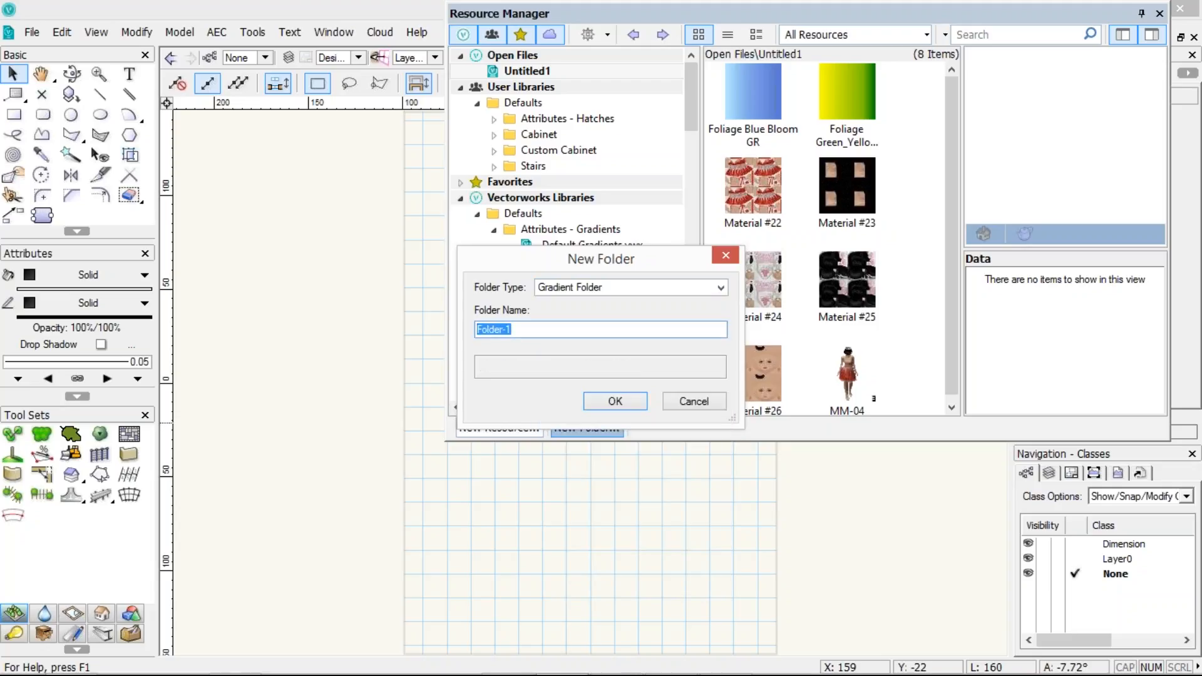
pyautogui.write('Gradients')
pyautogui.press('Return')
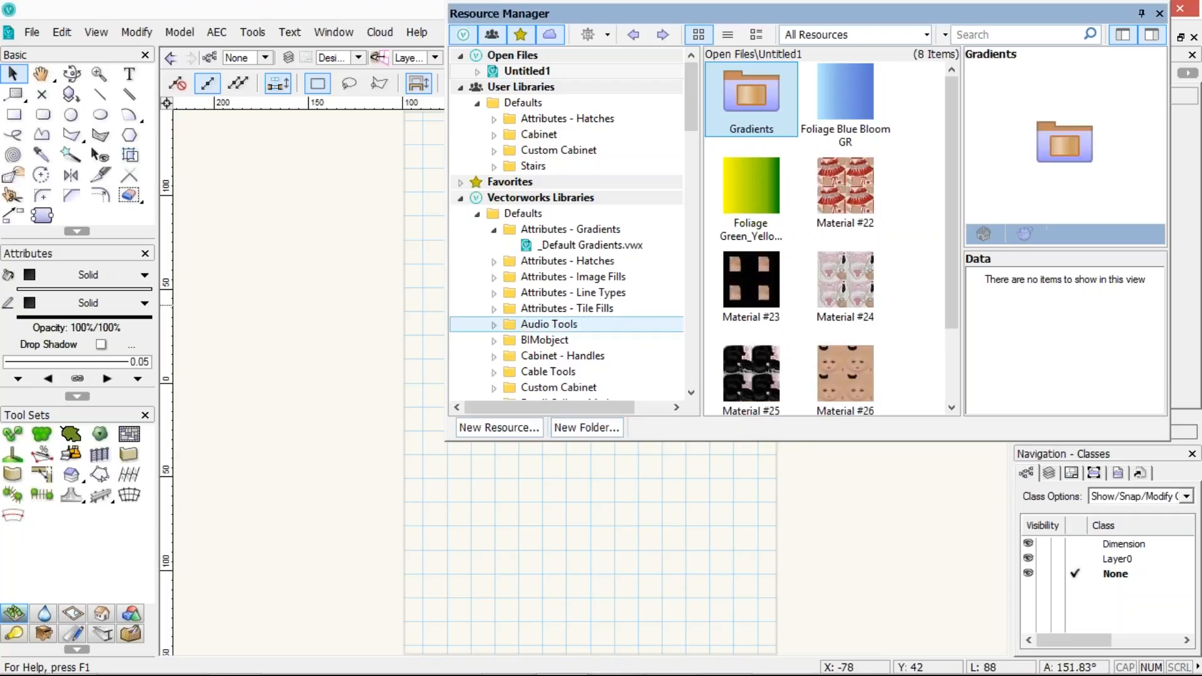
pyautogui.moveTo(746, 205); pyautogui.dragTo(753, 89)
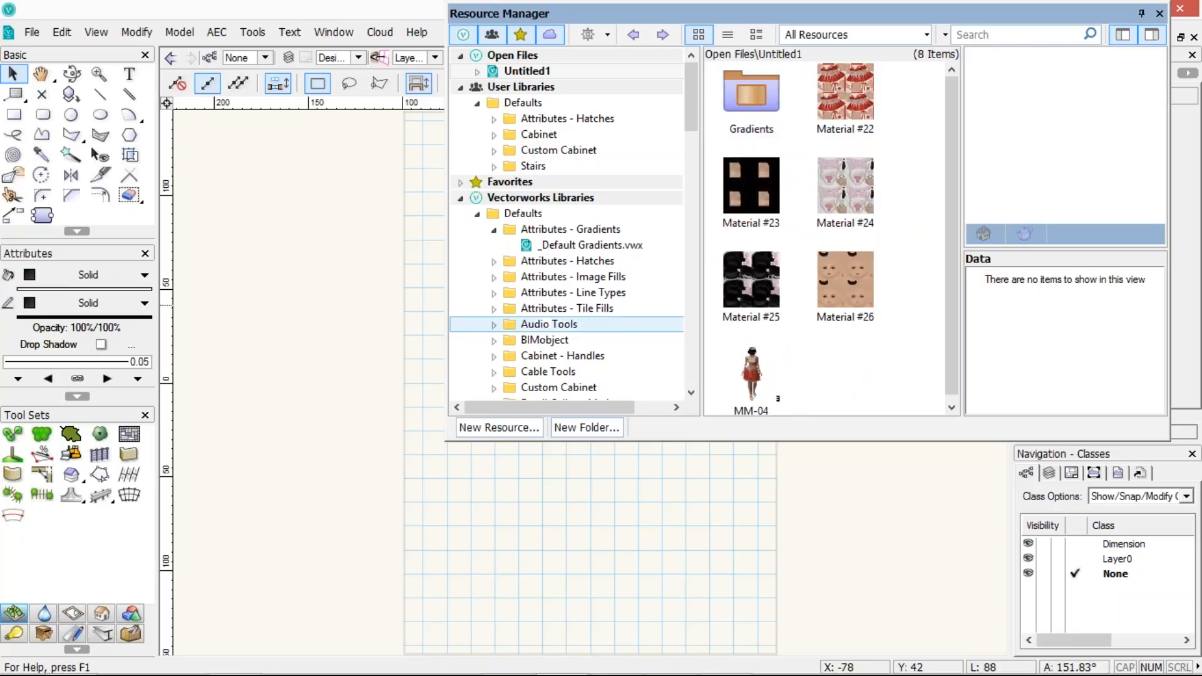
# Create a Renderworks texture folder named Textures and move Materials #22 to #26 into it
pyautogui.click(586, 427)
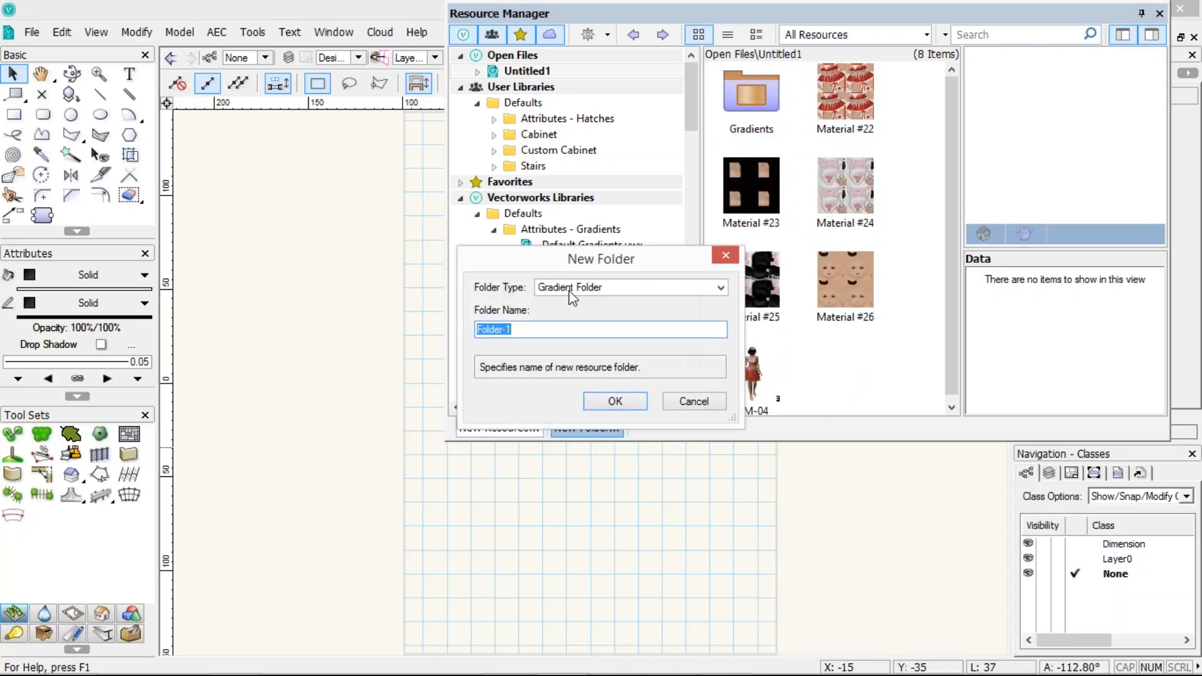
pyautogui.click(626, 287)
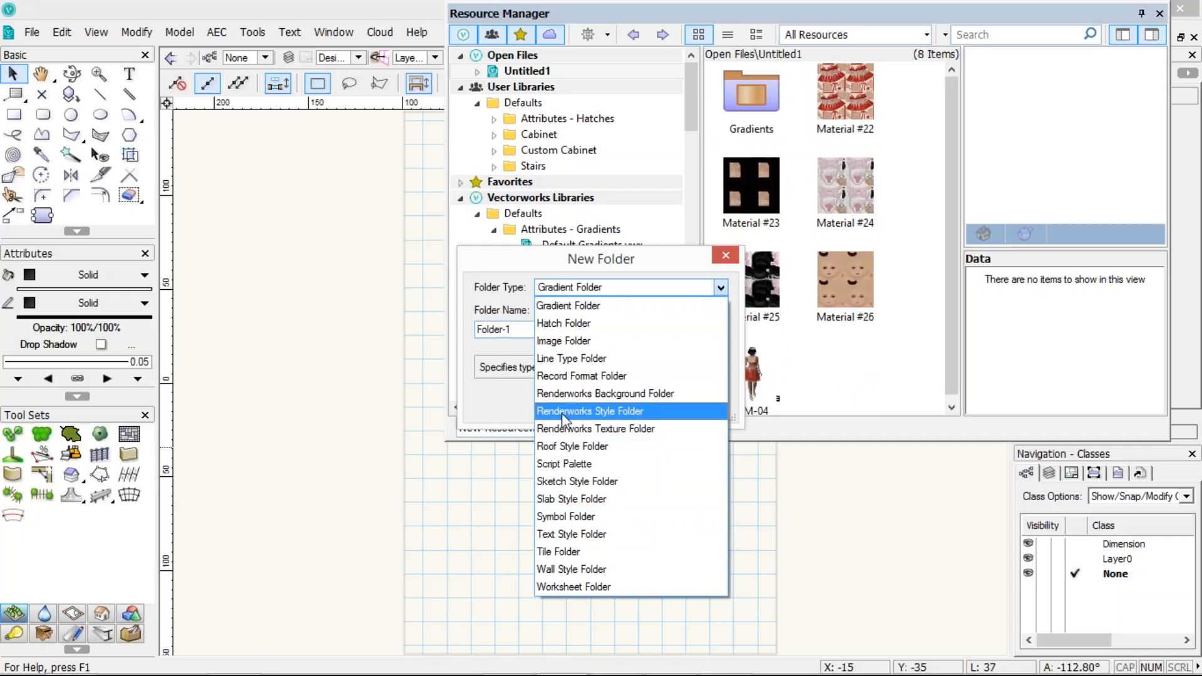
pyautogui.click(554, 428)
pyautogui.click(494, 329)
pyautogui.doubleClick(494, 329)
pyautogui.write('Textures')
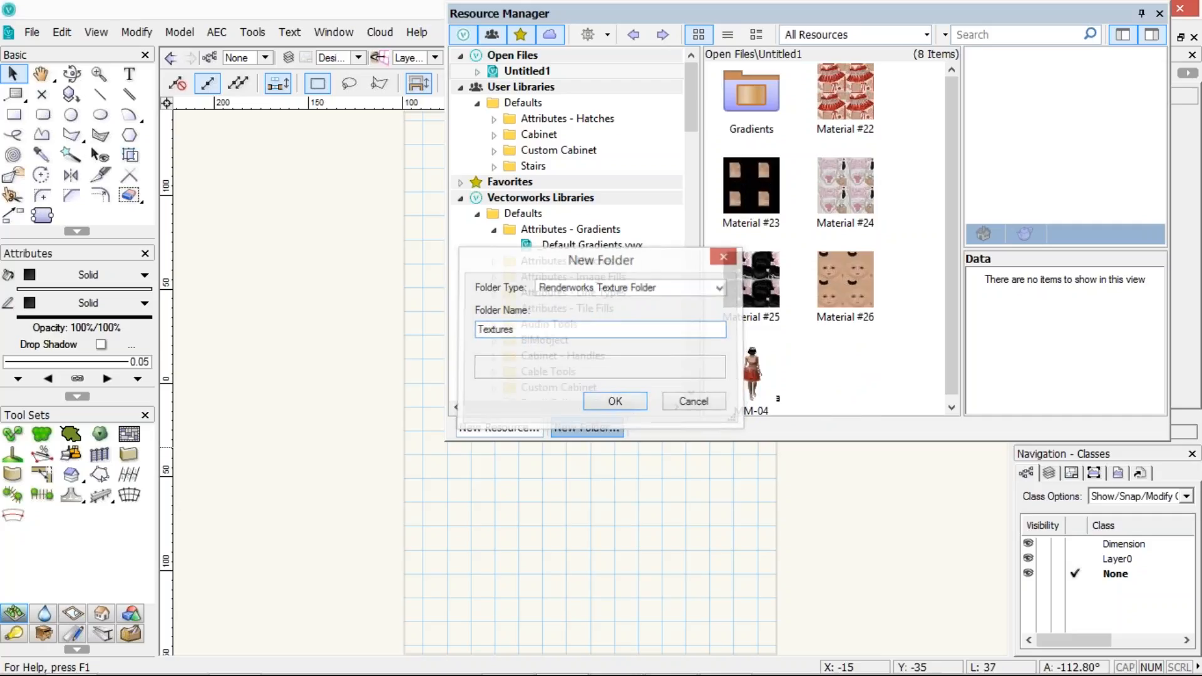
pyautogui.press('Return')
pyautogui.click(754, 370)
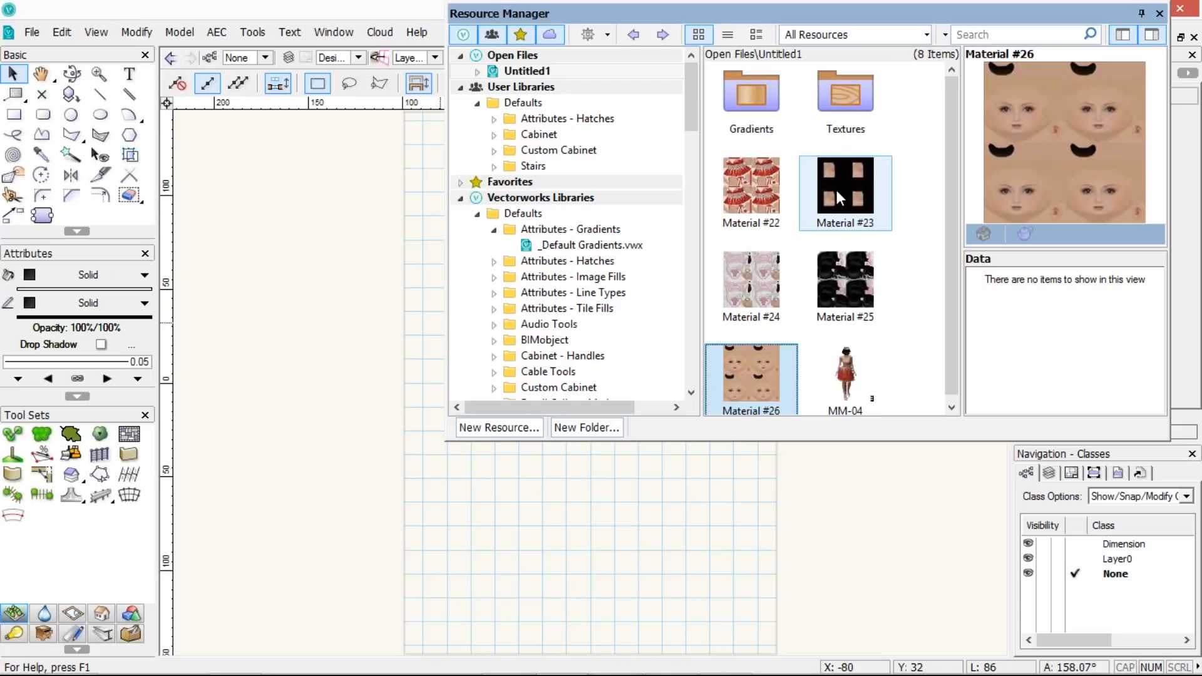
pyautogui.keyDown('shift'); pyautogui.click(759, 187); pyautogui.keyUp('shift')
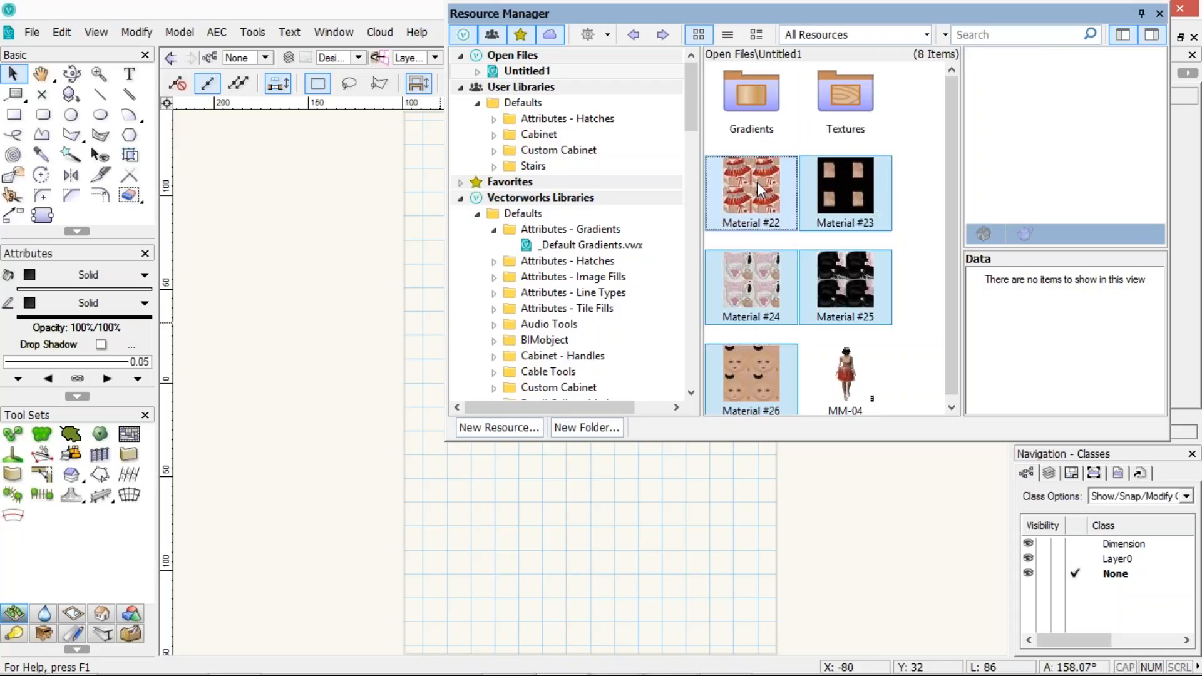
pyautogui.moveTo(814, 168); pyautogui.dragTo(844, 95)
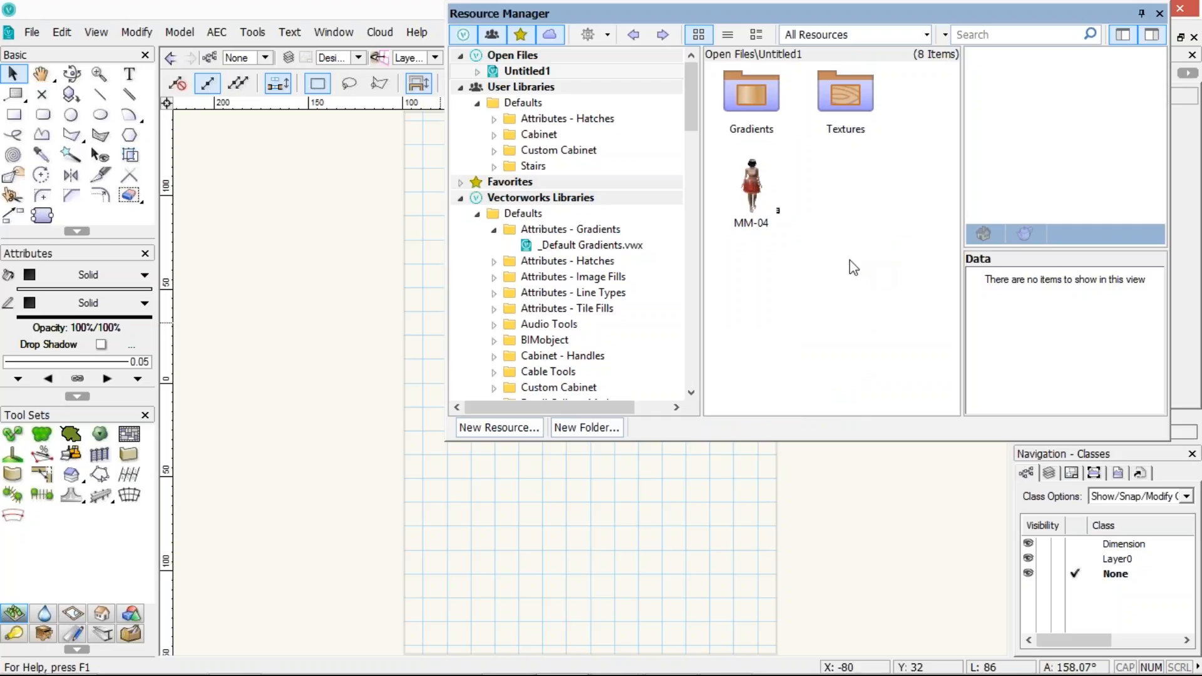
pyautogui.rightClick(855, 183)
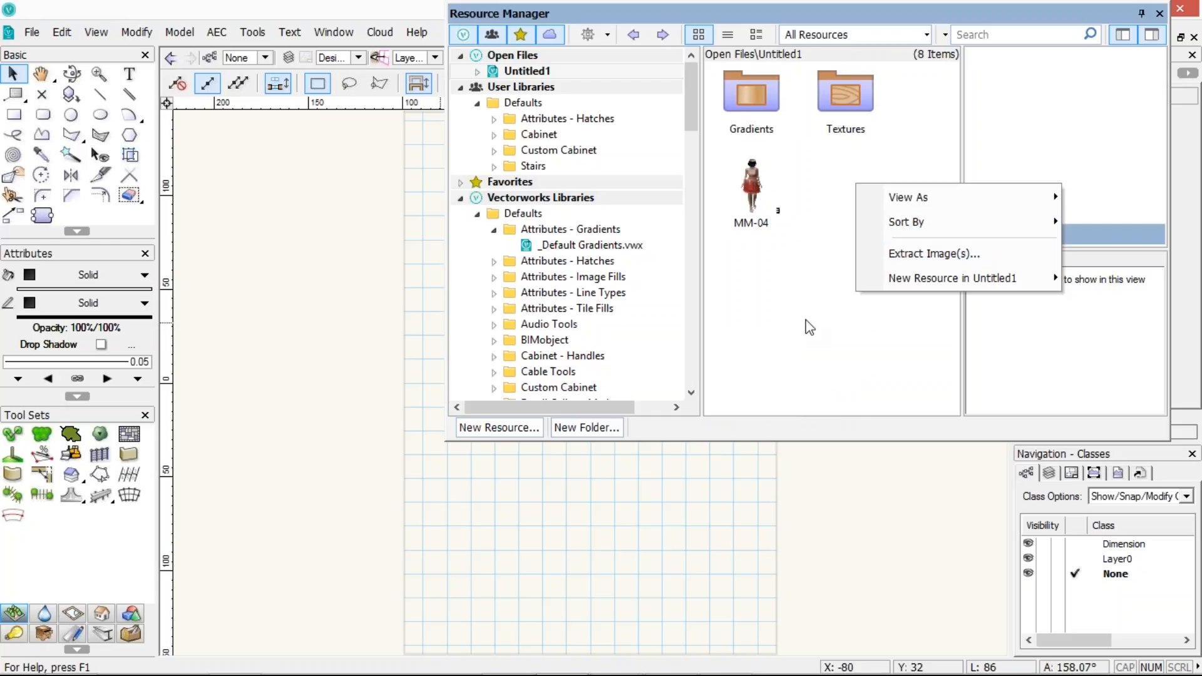
# Create a symbol folder named 3D People and move the MM-04 symbol into it
pyautogui.click(600, 433)
pyautogui.click(618, 289)
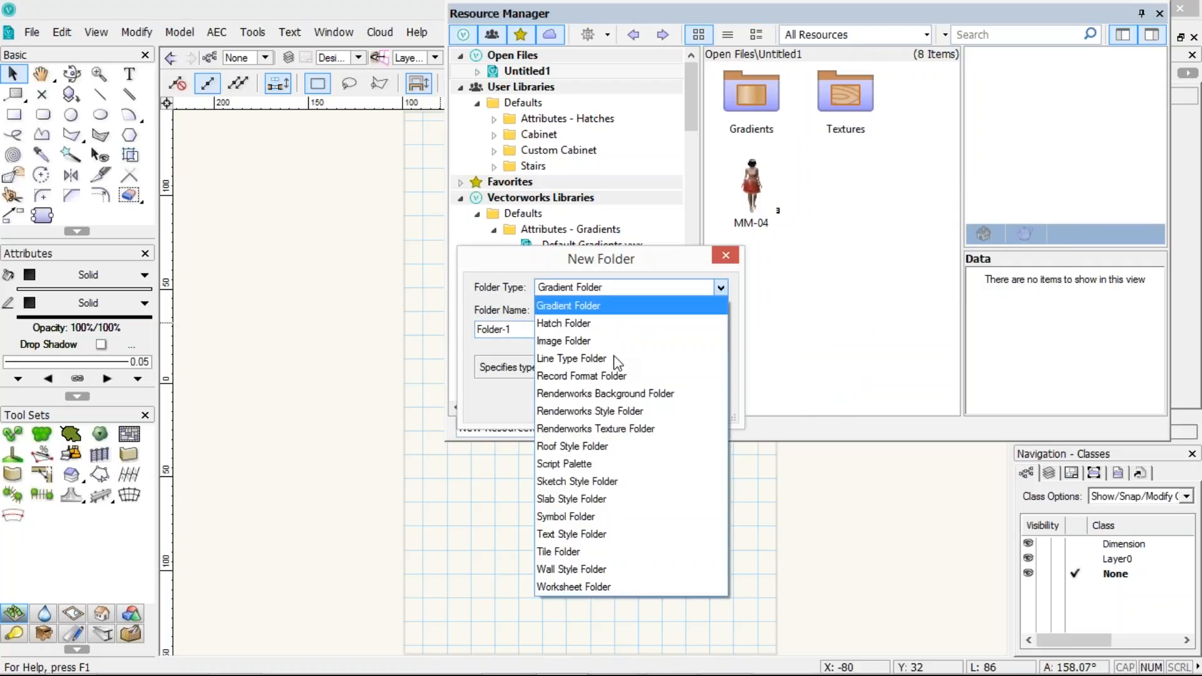
pyautogui.click(569, 516)
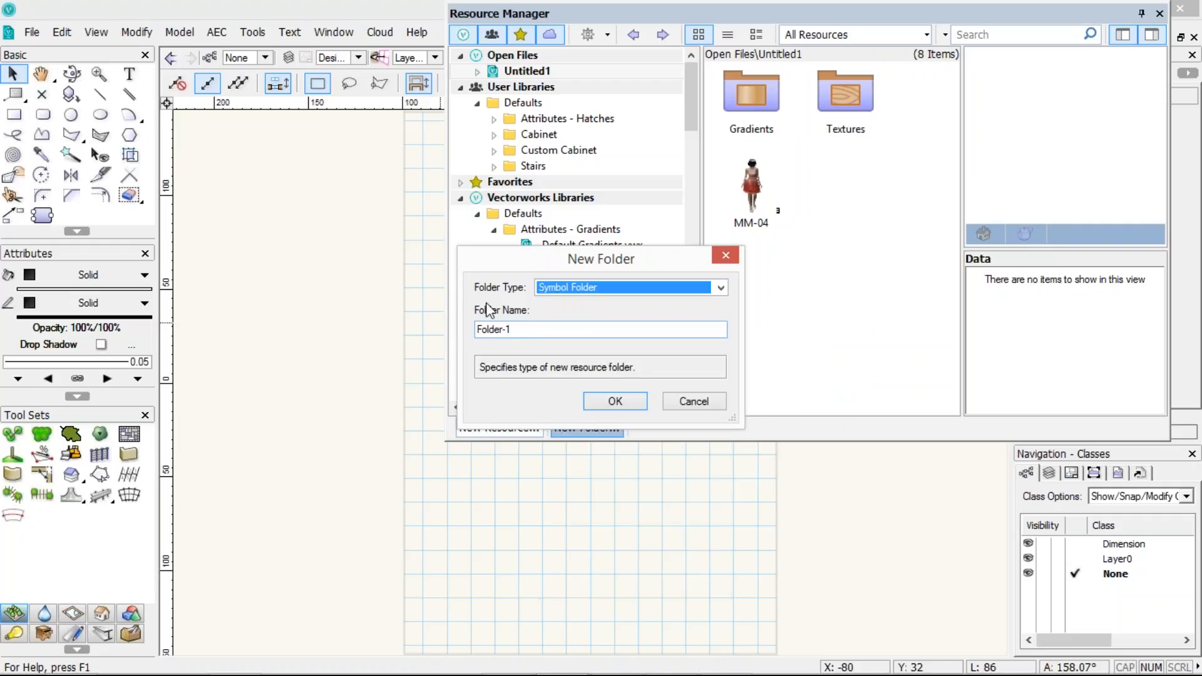
pyautogui.press('Tab')
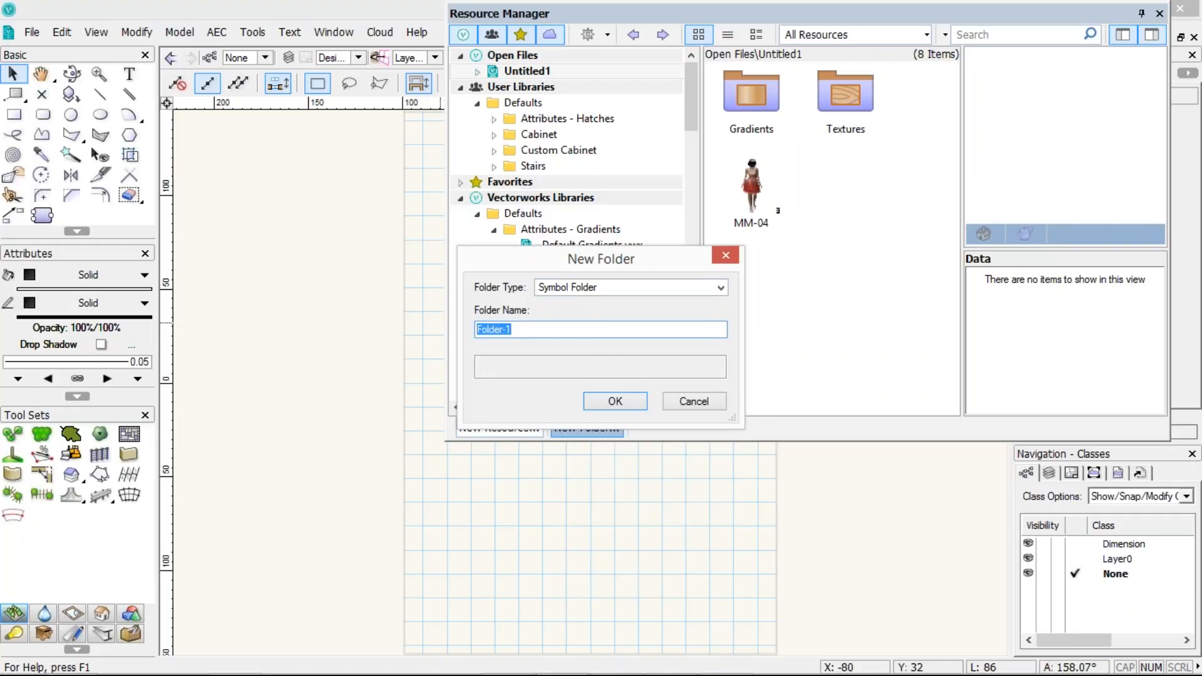
pyautogui.write('3D People')
pyautogui.press('Return')
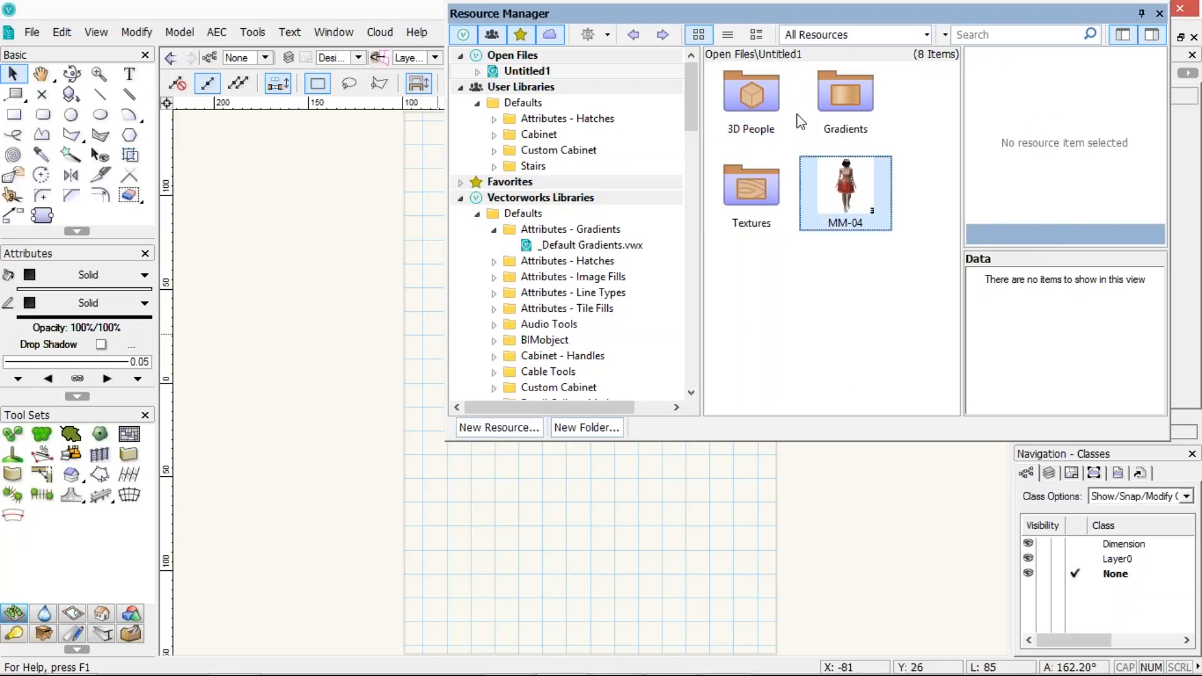
pyautogui.moveTo(845, 188); pyautogui.dragTo(741, 93)
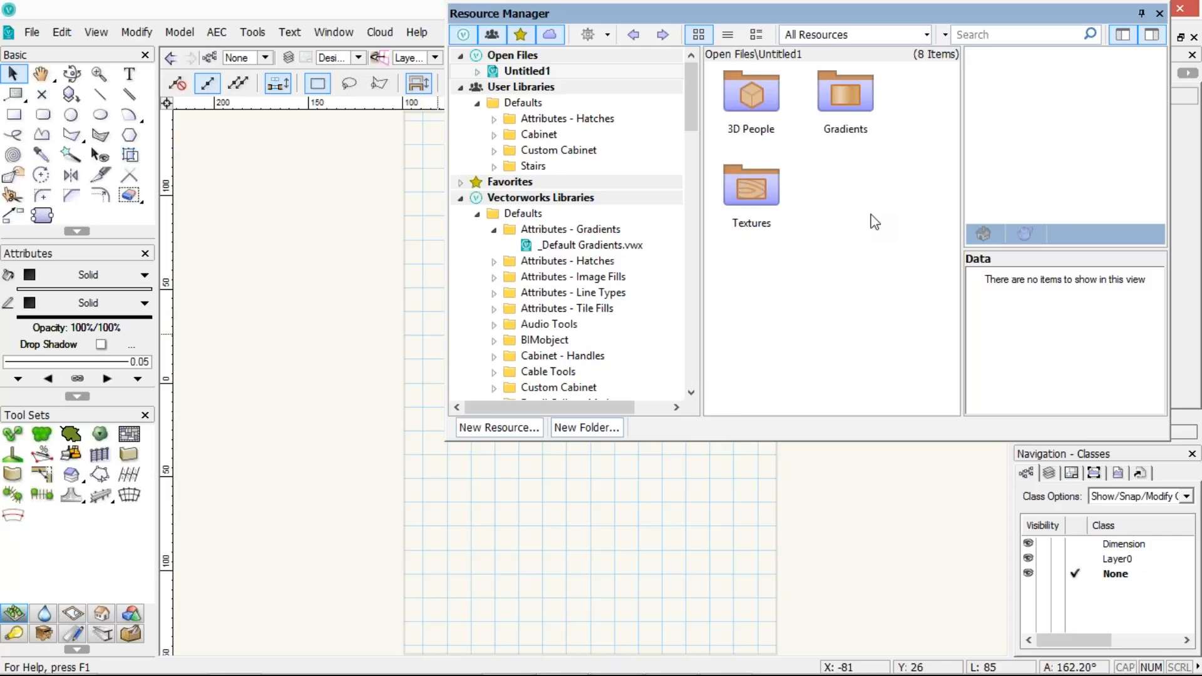
# Browse the archoncad library folders under Favorites
pyautogui.click(461, 182)
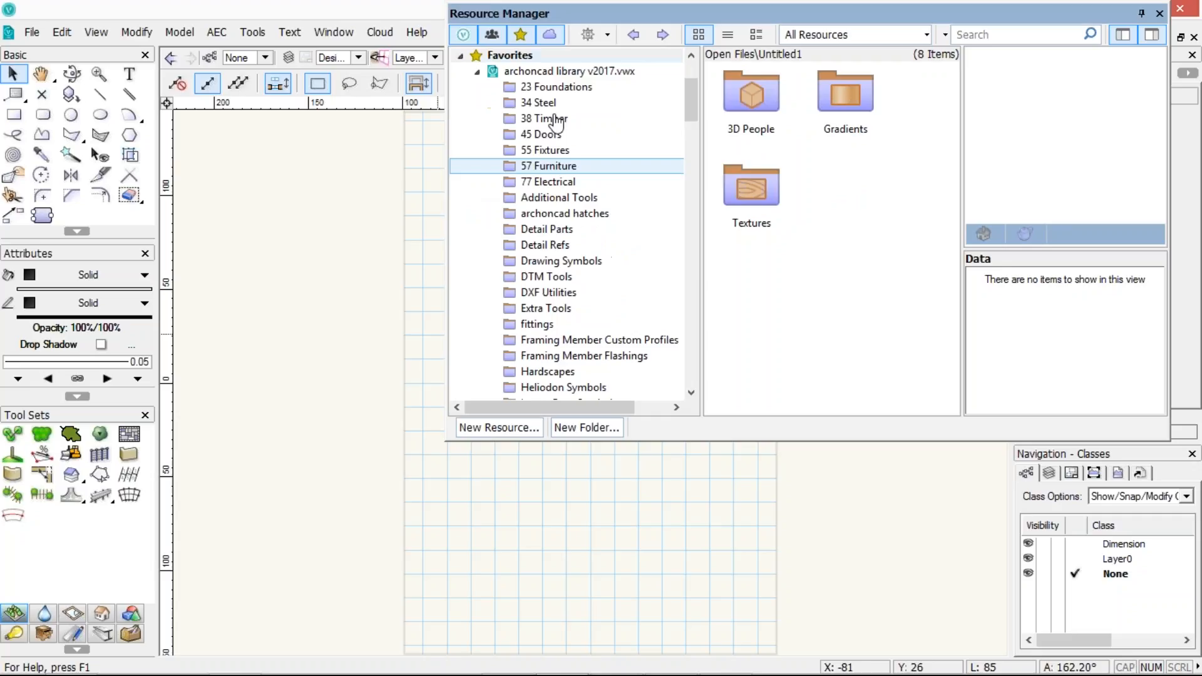
pyautogui.click(548, 167)
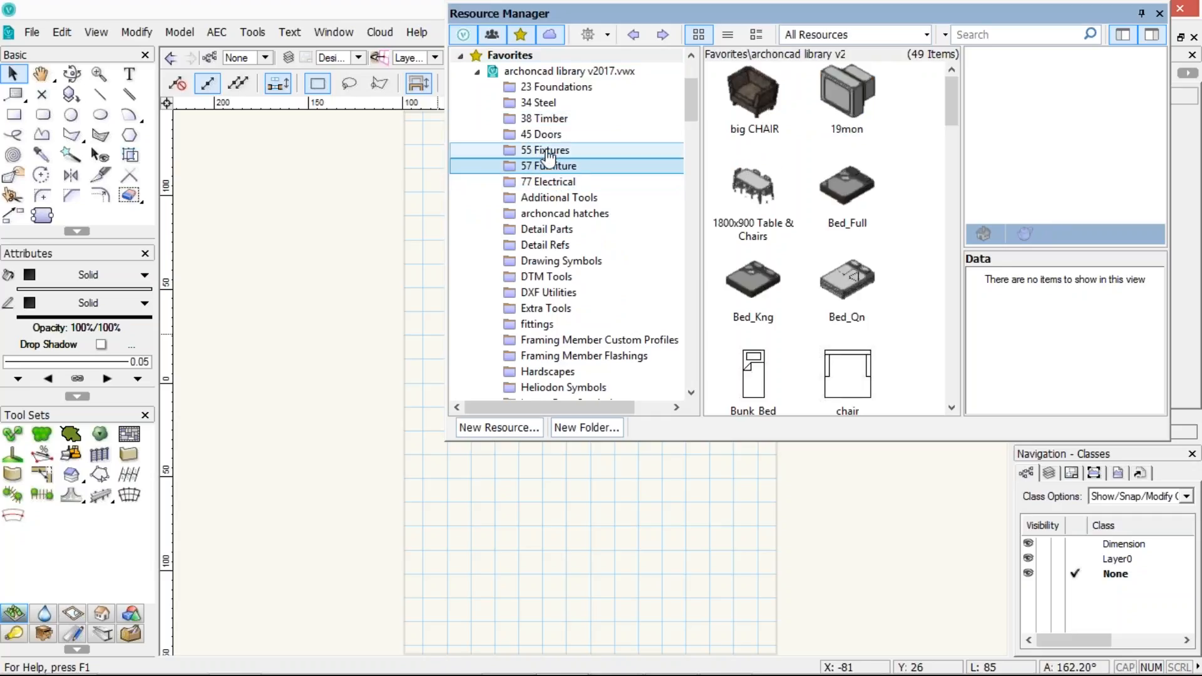
pyautogui.click(548, 153)
pyautogui.click(556, 121)
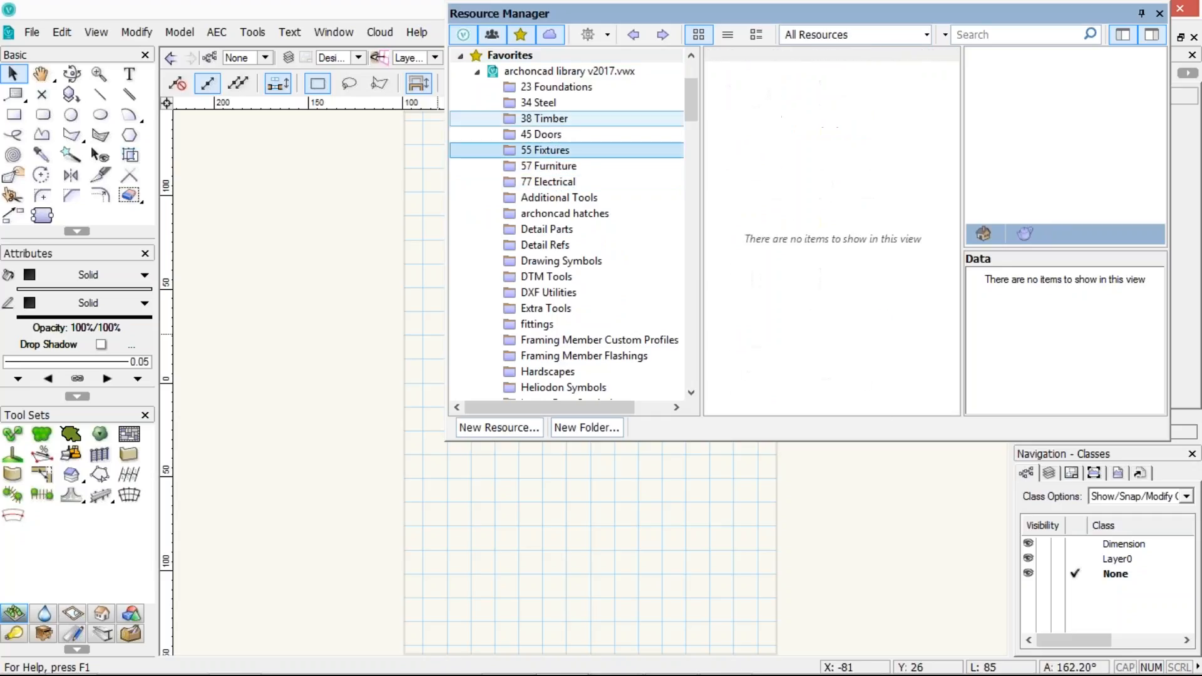
pyautogui.click(553, 106)
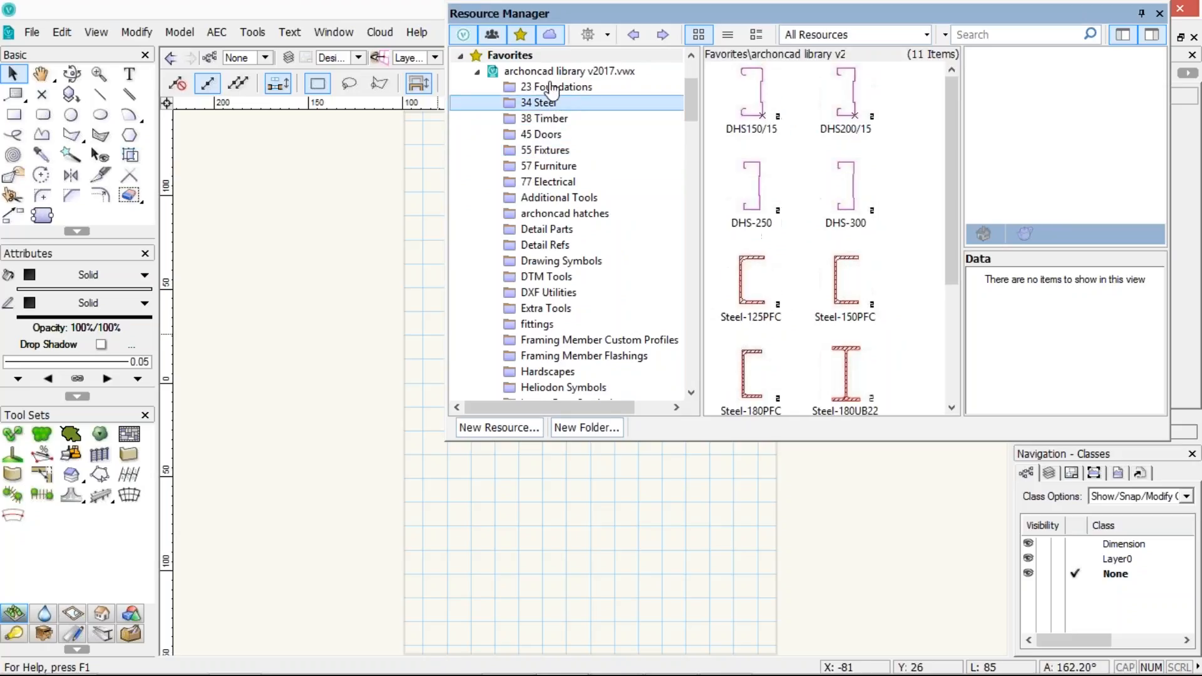
pyautogui.click(556, 87)
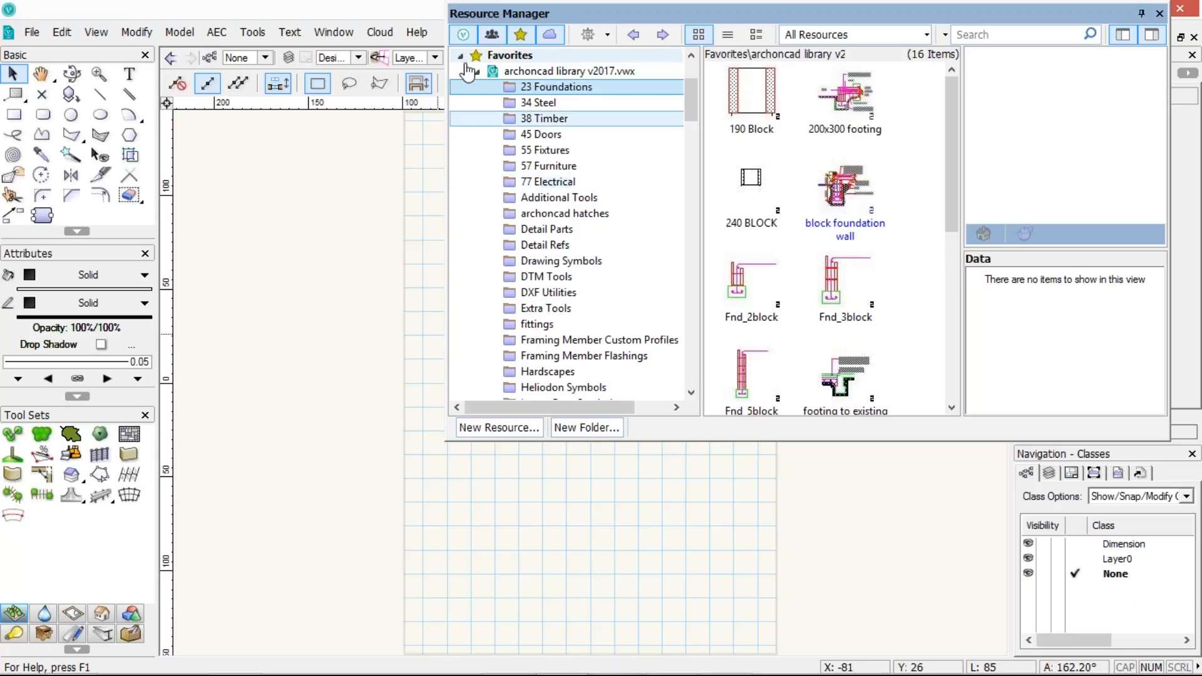
# Collapse the library tree and review the current file's 3D People, Gradients and Textures folders
pyautogui.click(460, 56)
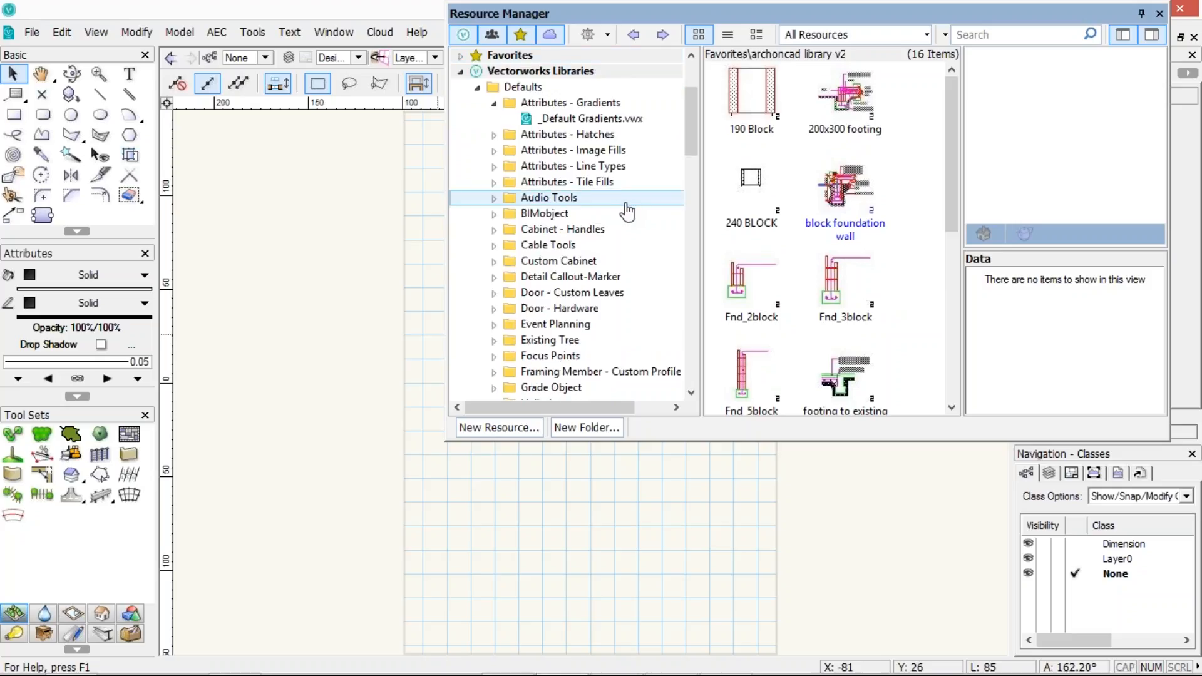
pyautogui.click(460, 71)
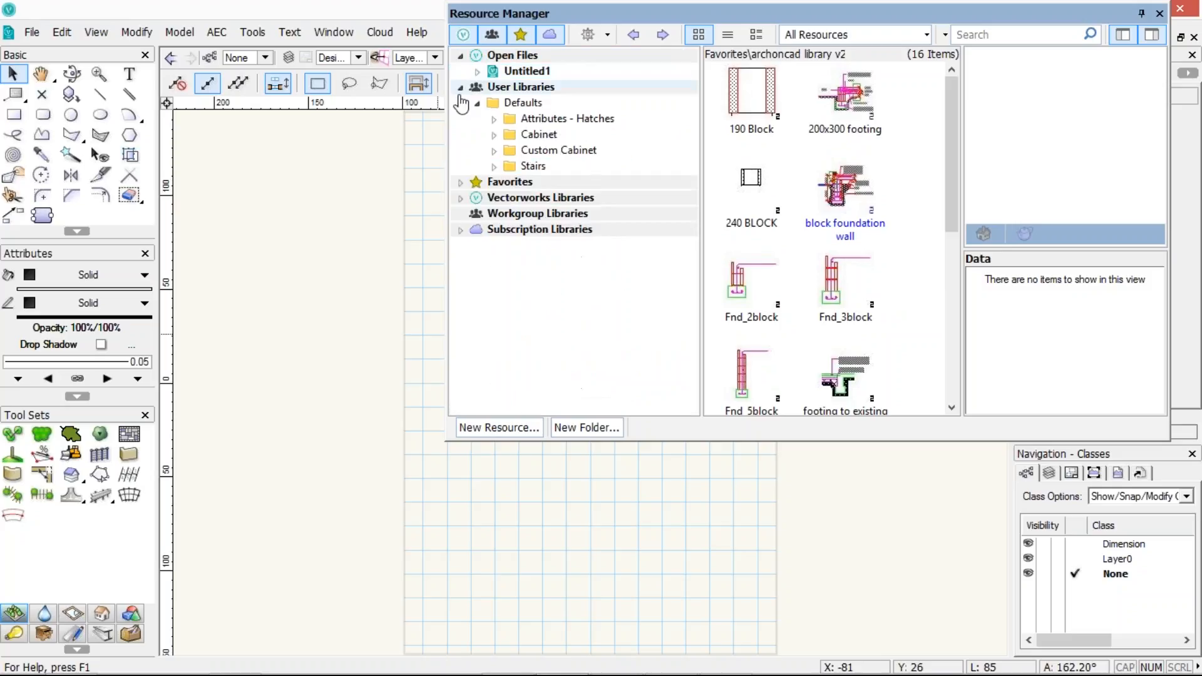
pyautogui.click(460, 87)
pyautogui.click(514, 72)
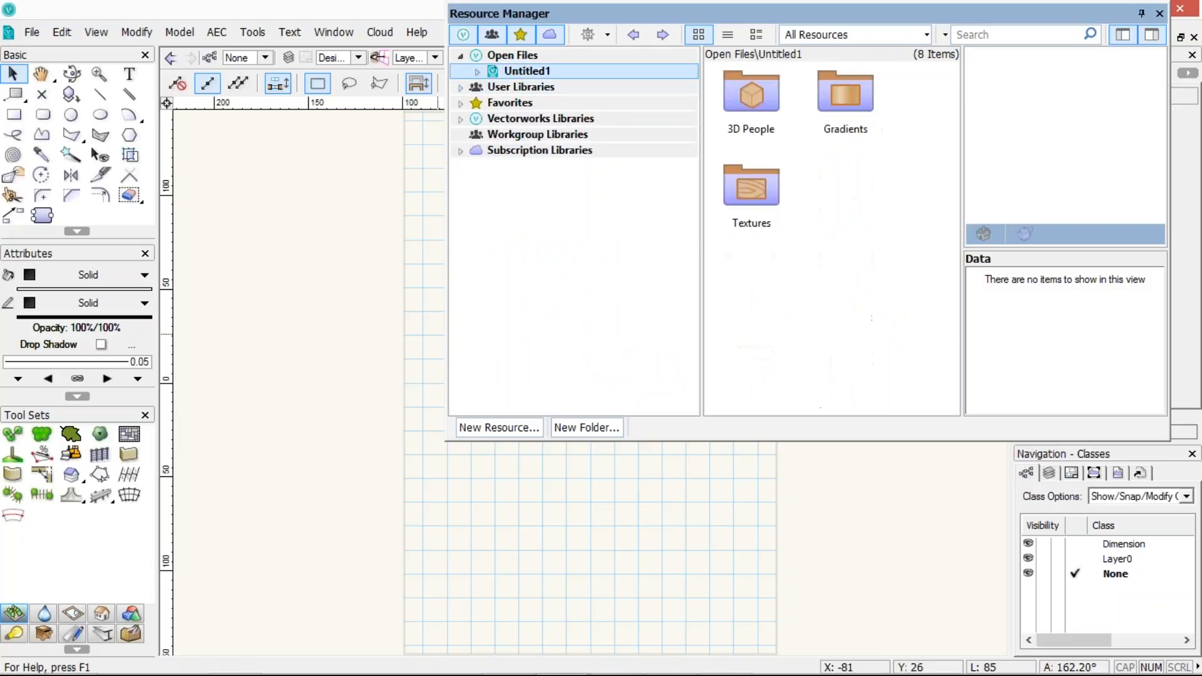
pyautogui.click(814, 94)
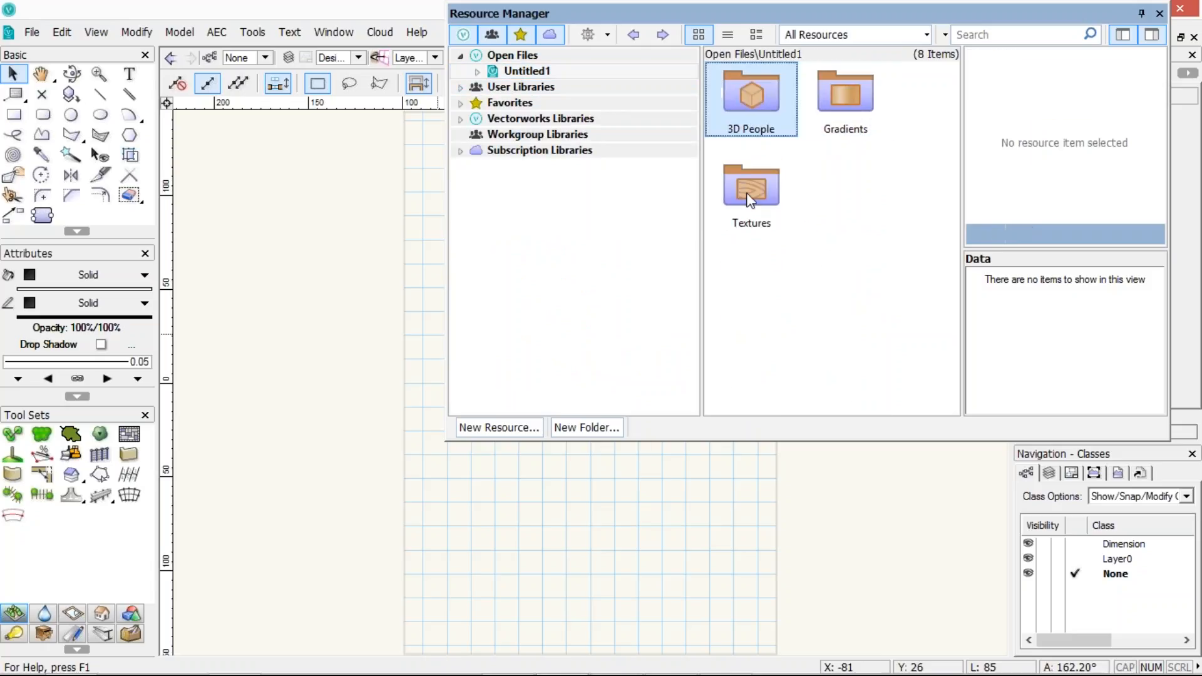
pyautogui.click(773, 91)
pyautogui.click(748, 189)
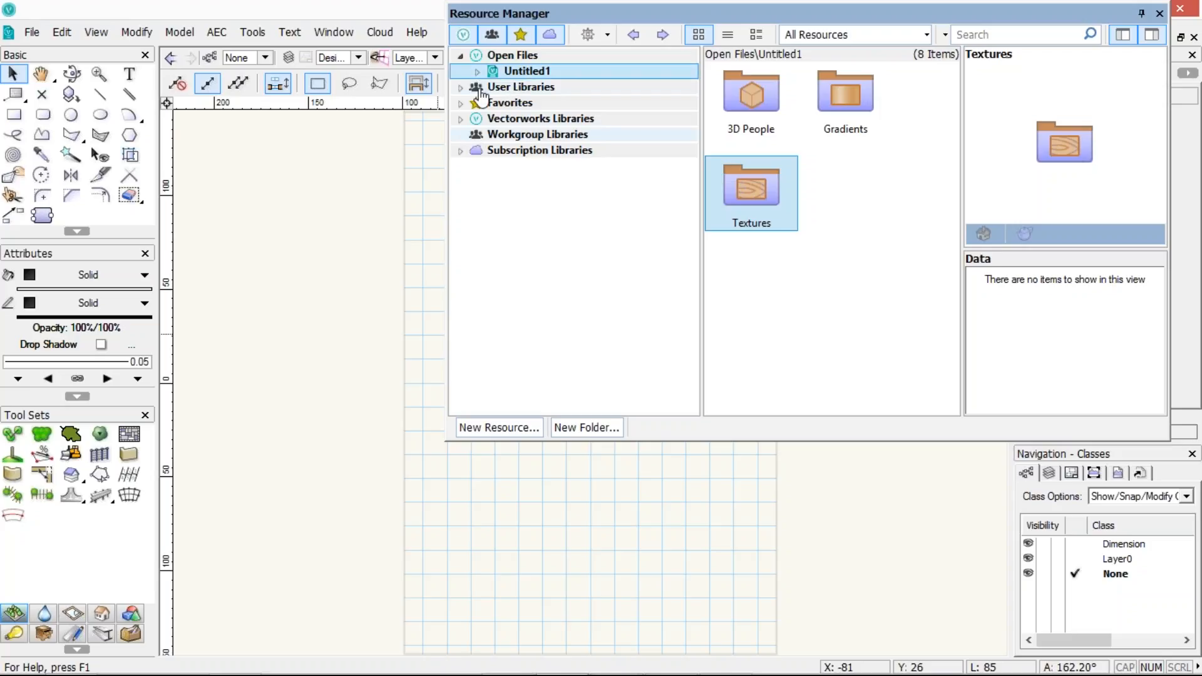
# Open the user library's Attributes - Hatches folder to view the Exported Attributes - Hatches file
pyautogui.click(460, 88)
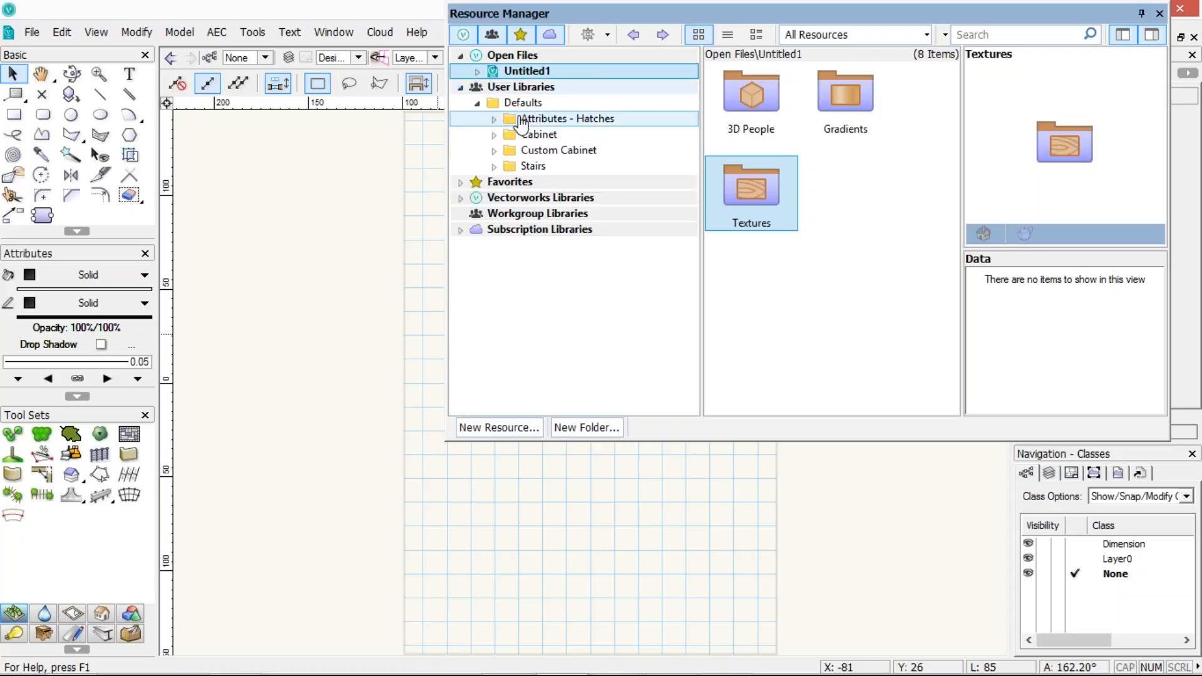
pyautogui.click(493, 118)
pyautogui.click(544, 135)
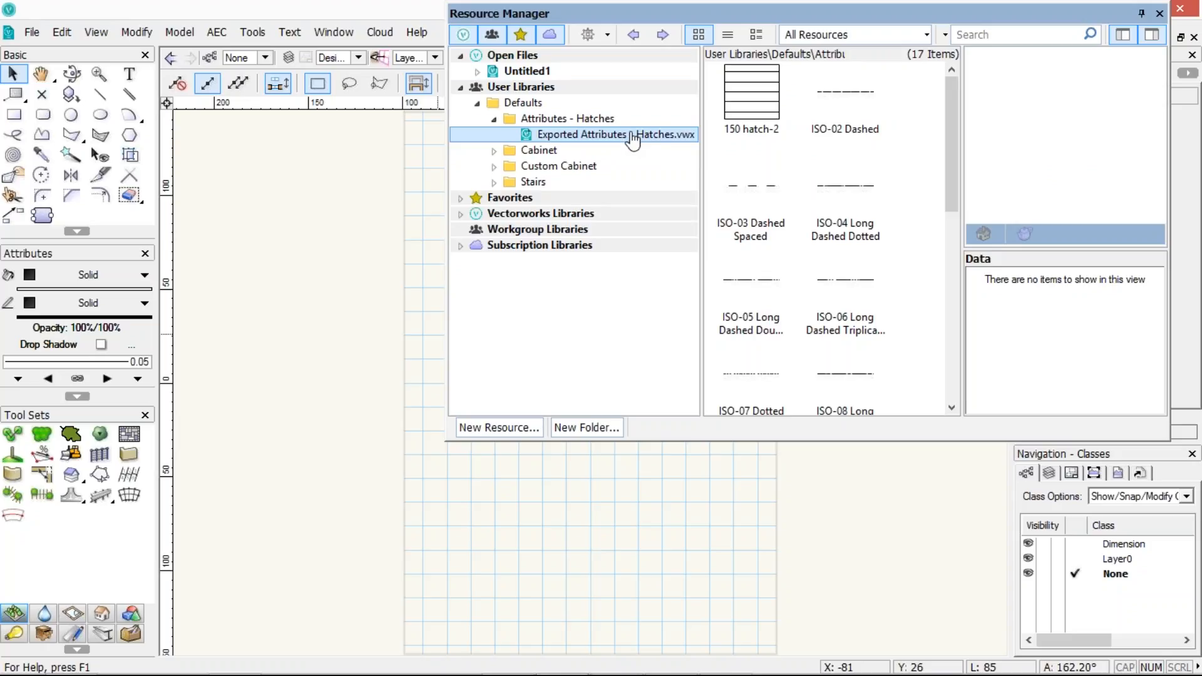
pyautogui.click(461, 88)
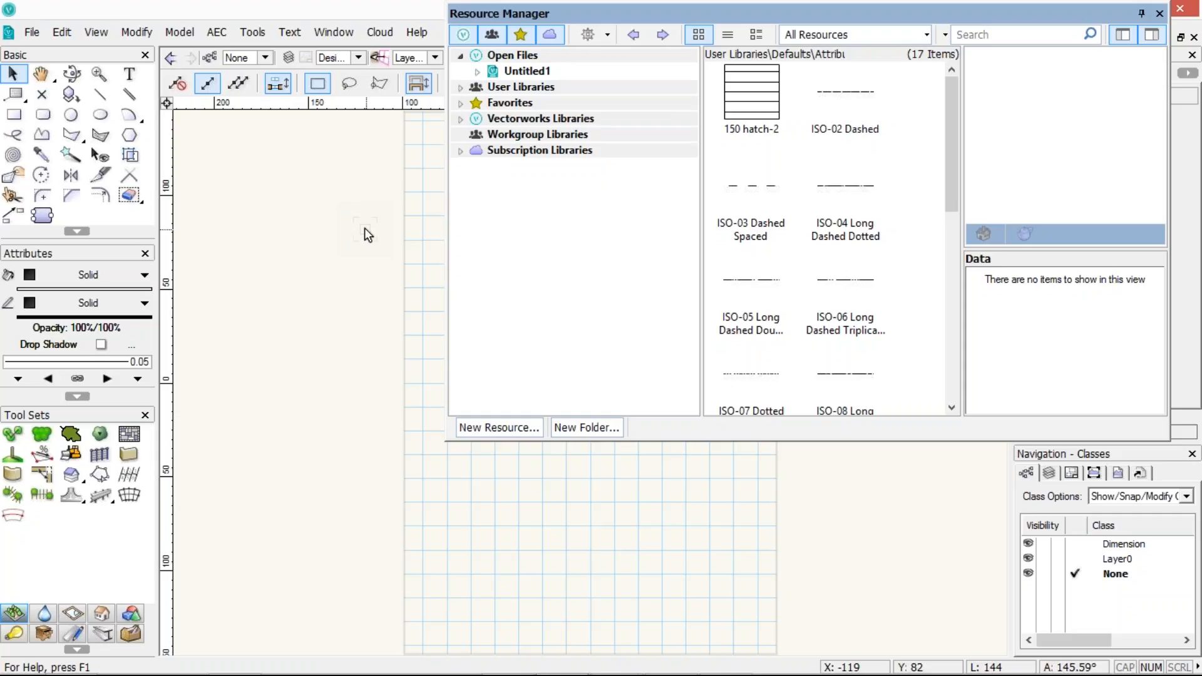
# Toggle which Vectorworks, user and subscription libraries the Resource Manager tree displays
pyautogui.click(1143, 14)
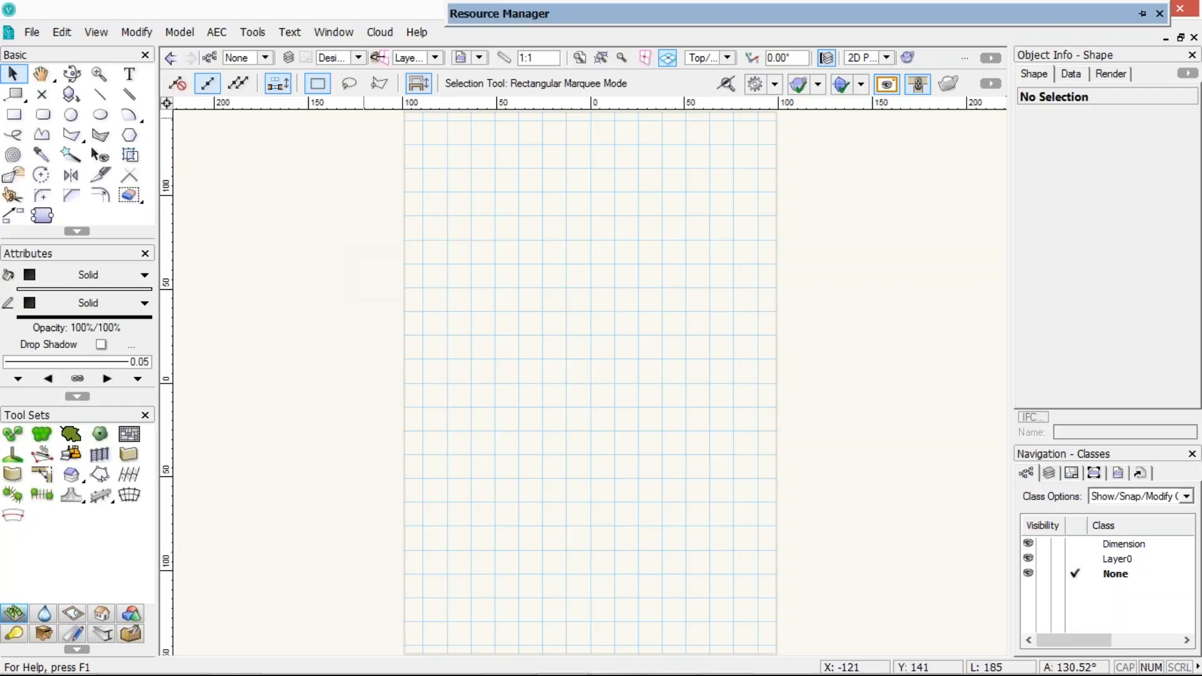
pyautogui.moveTo(466, 22)
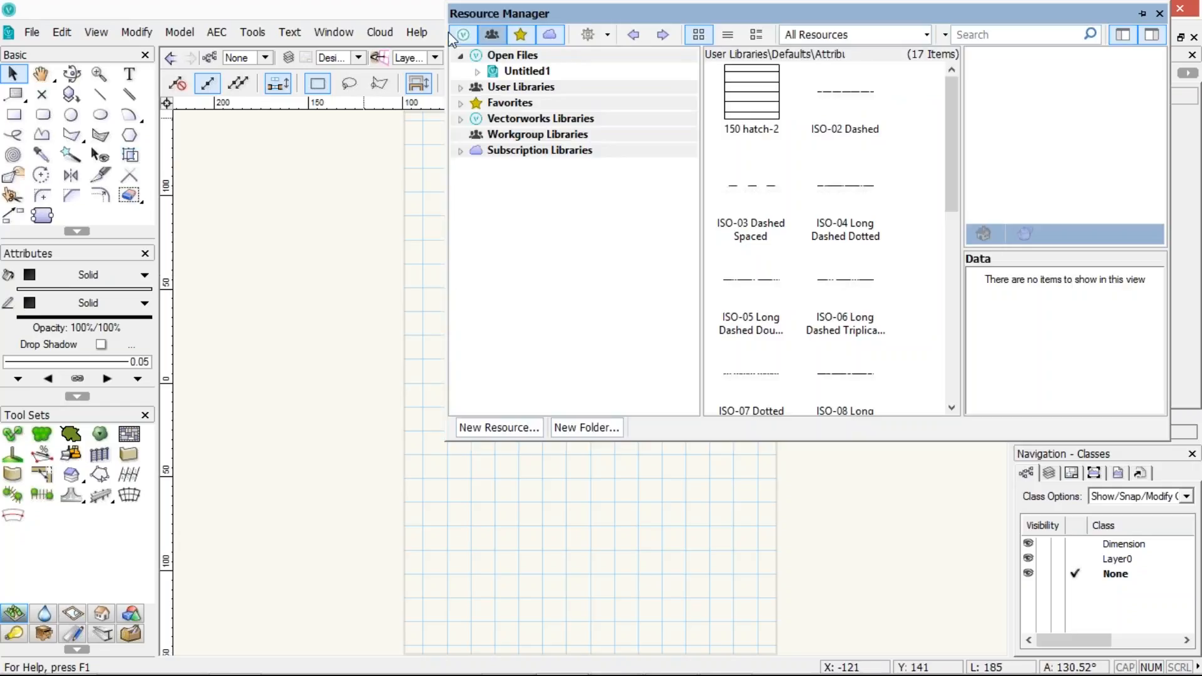
pyautogui.click(475, 38)
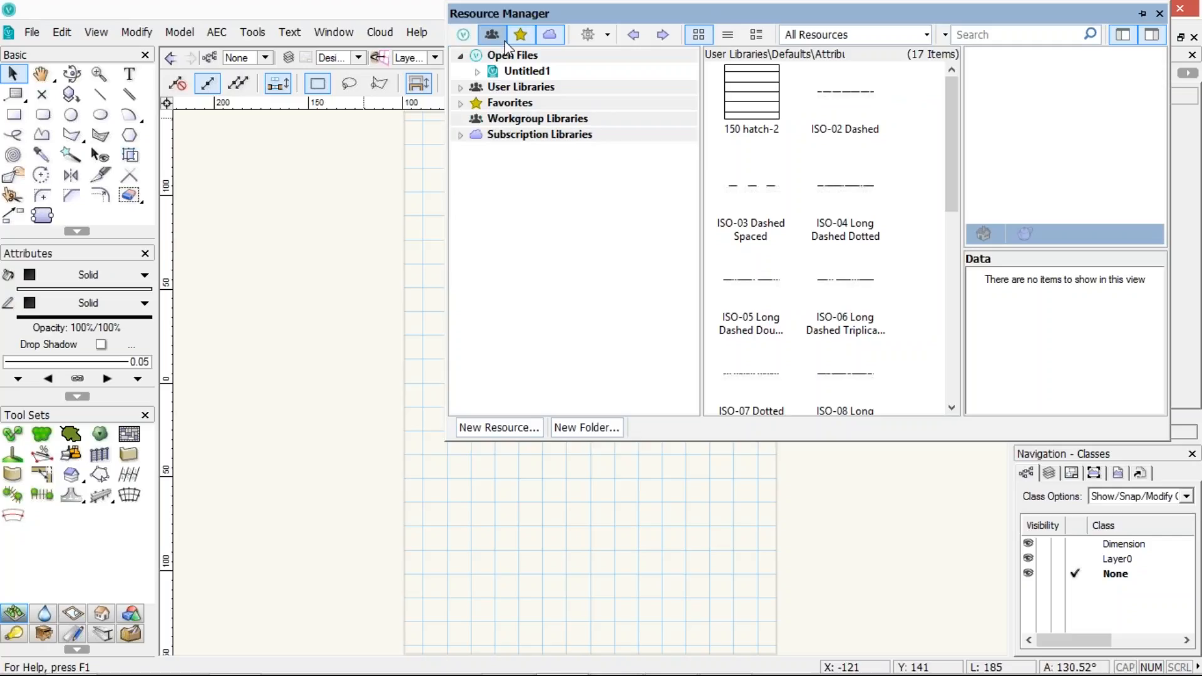
pyautogui.click(492, 35)
pyautogui.click(549, 35)
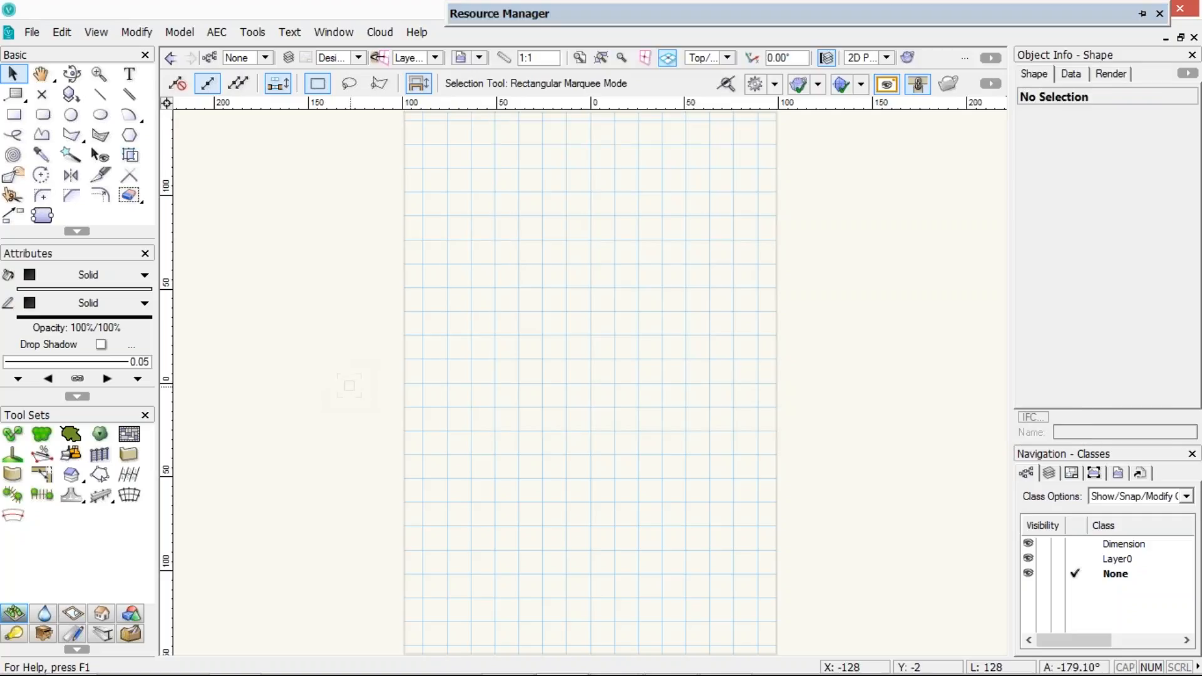
# Draw a rectangle about 114 by 145 and set its fill to Hatch
pyautogui.press('4')
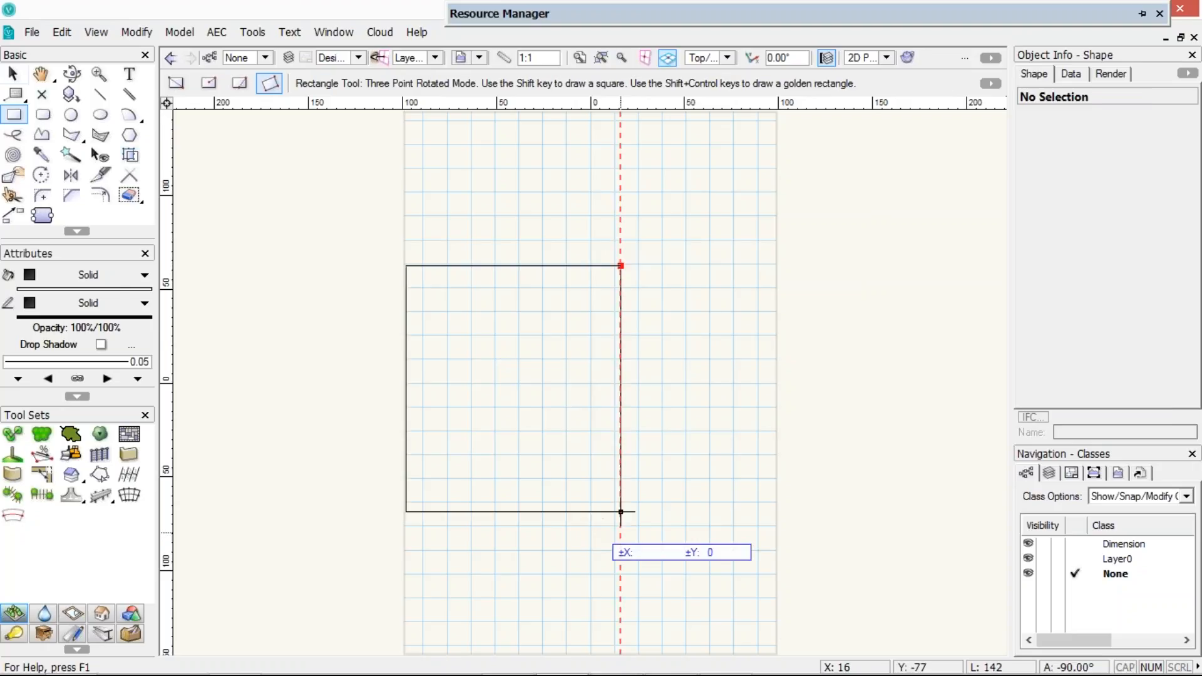
pyautogui.click(619, 538)
pyautogui.click(106, 277)
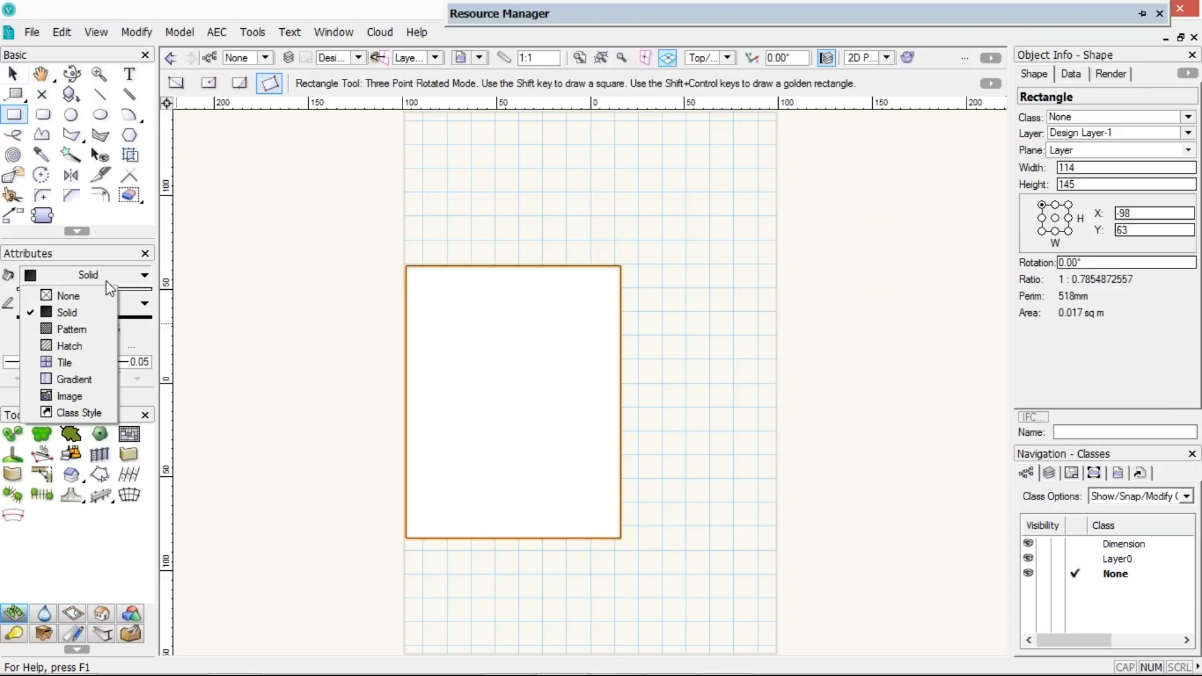
pyautogui.click(77, 345)
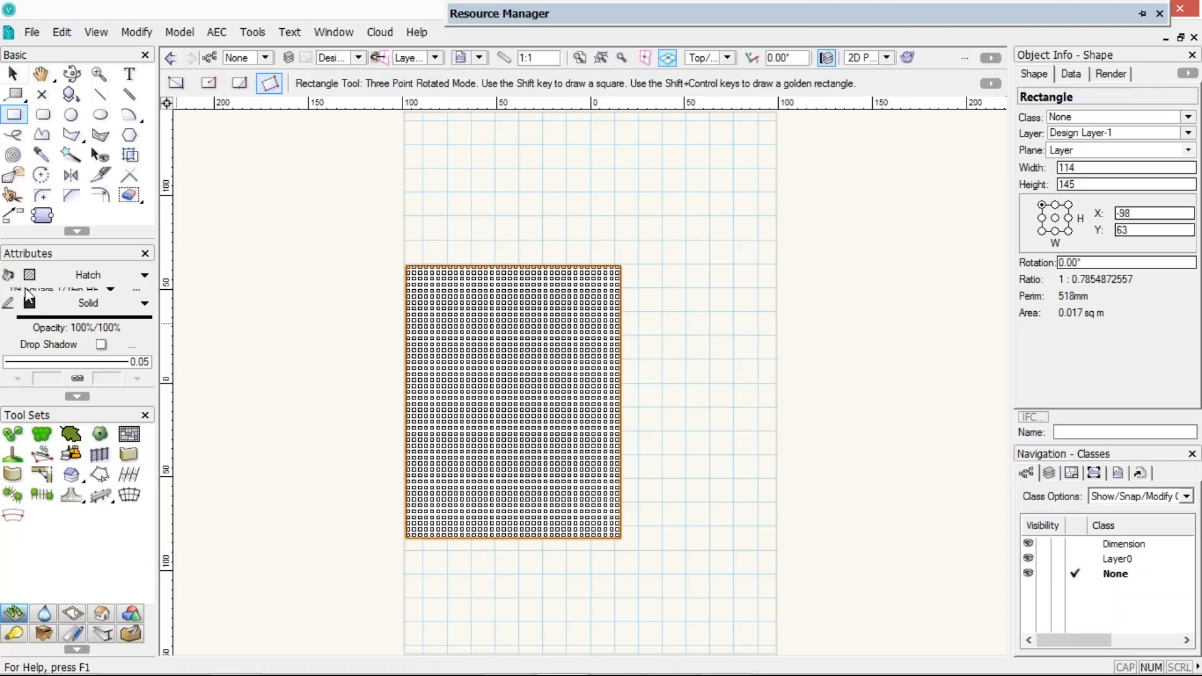
# Undock the Attributes palette and enlarge it
pyautogui.moveTo(101, 254); pyautogui.dragTo(277, 140)
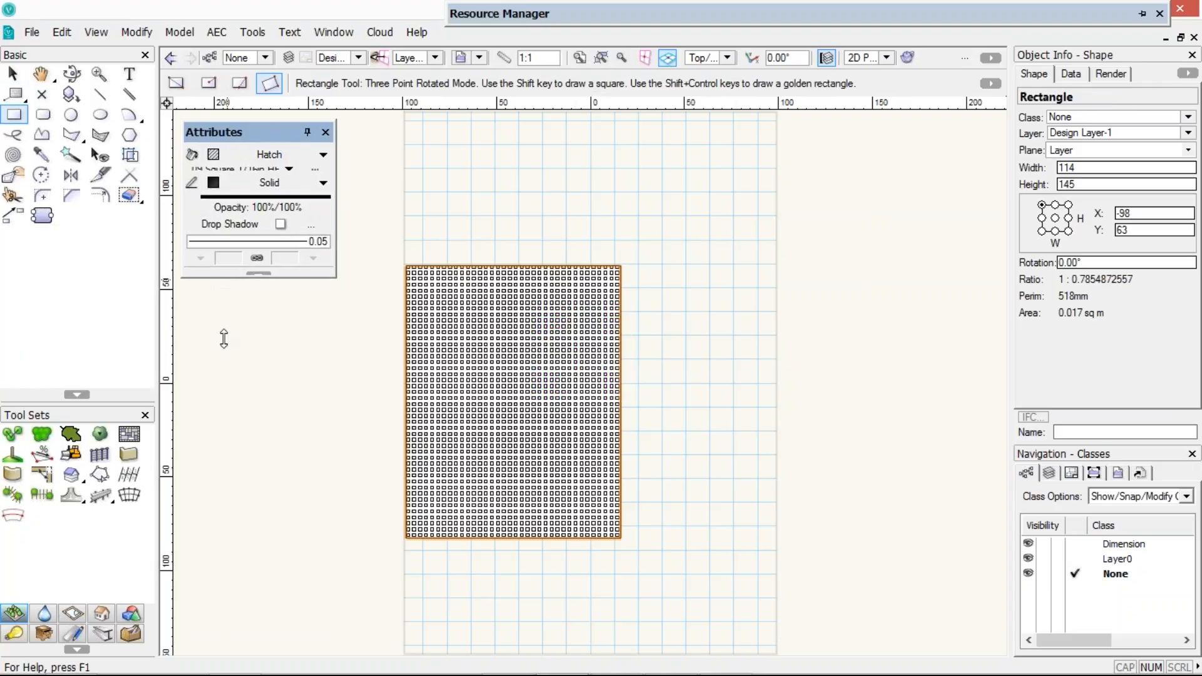
pyautogui.moveTo(227, 280); pyautogui.dragTo(221, 355)
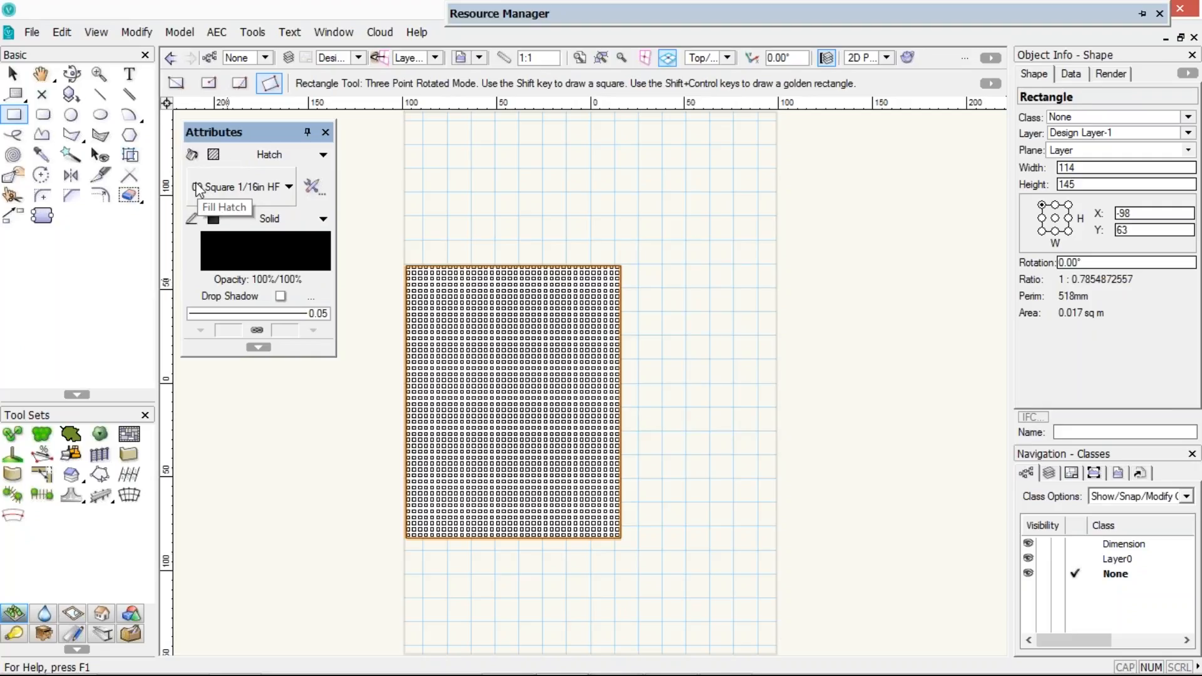
# Open the fill hatch resource selector and show the Vectorworks and user libraries in its tree
pyautogui.click(198, 187)
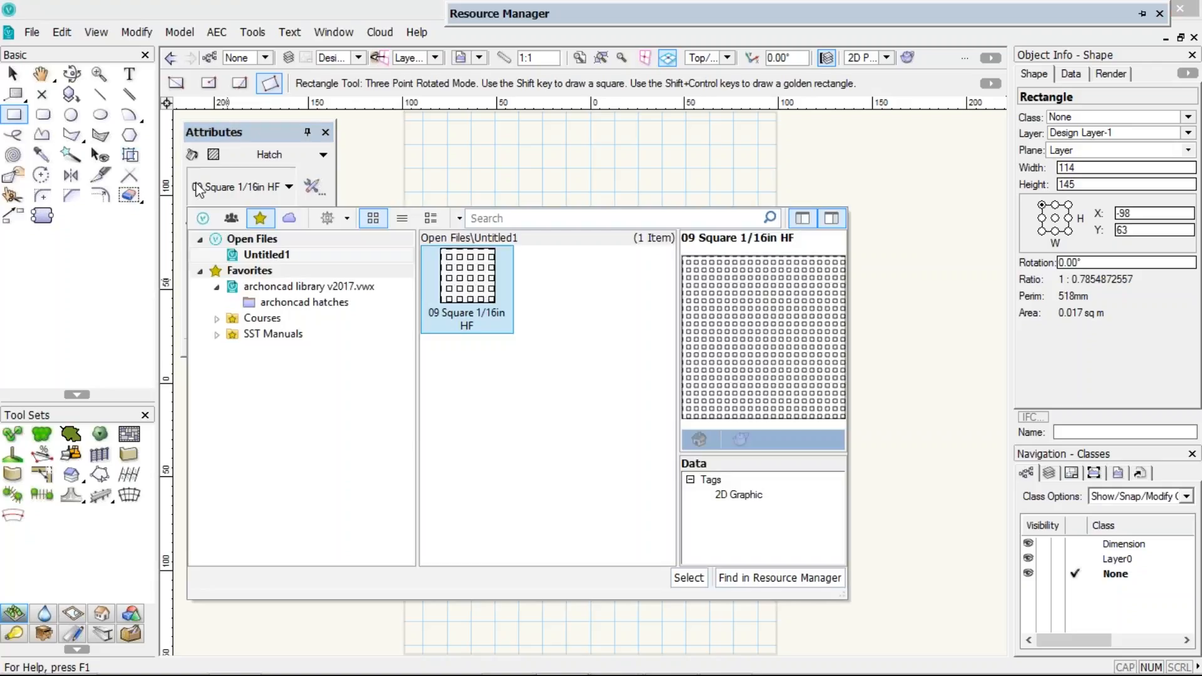
pyautogui.click(202, 218)
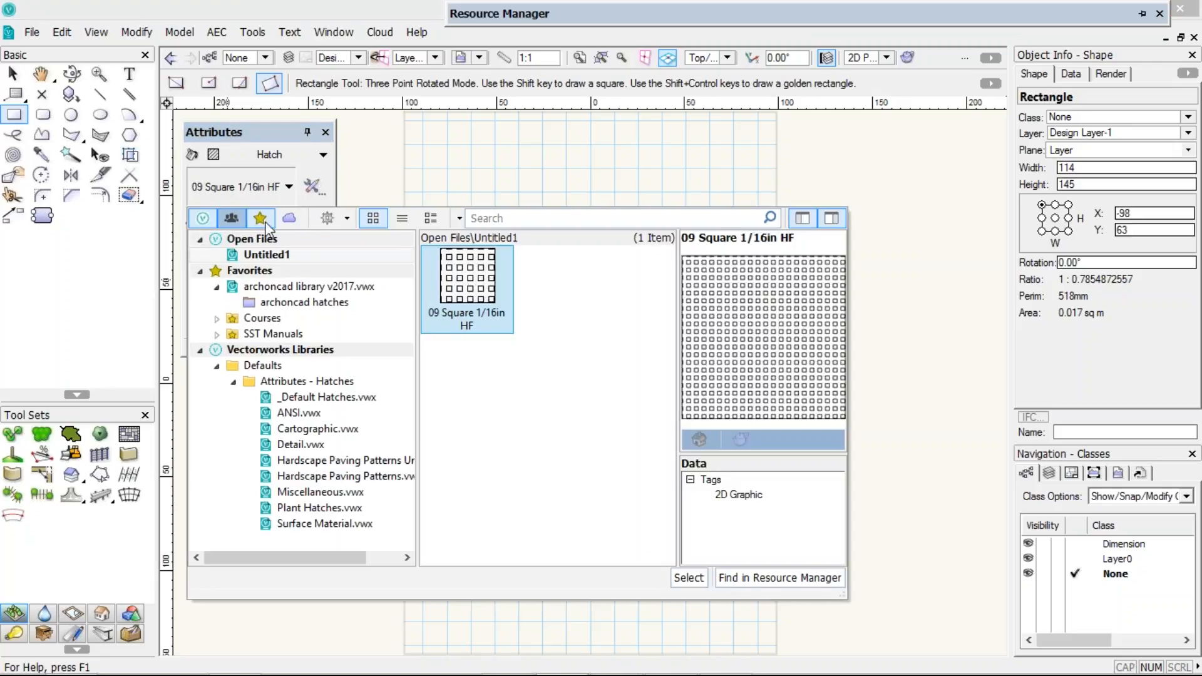
pyautogui.click(231, 218)
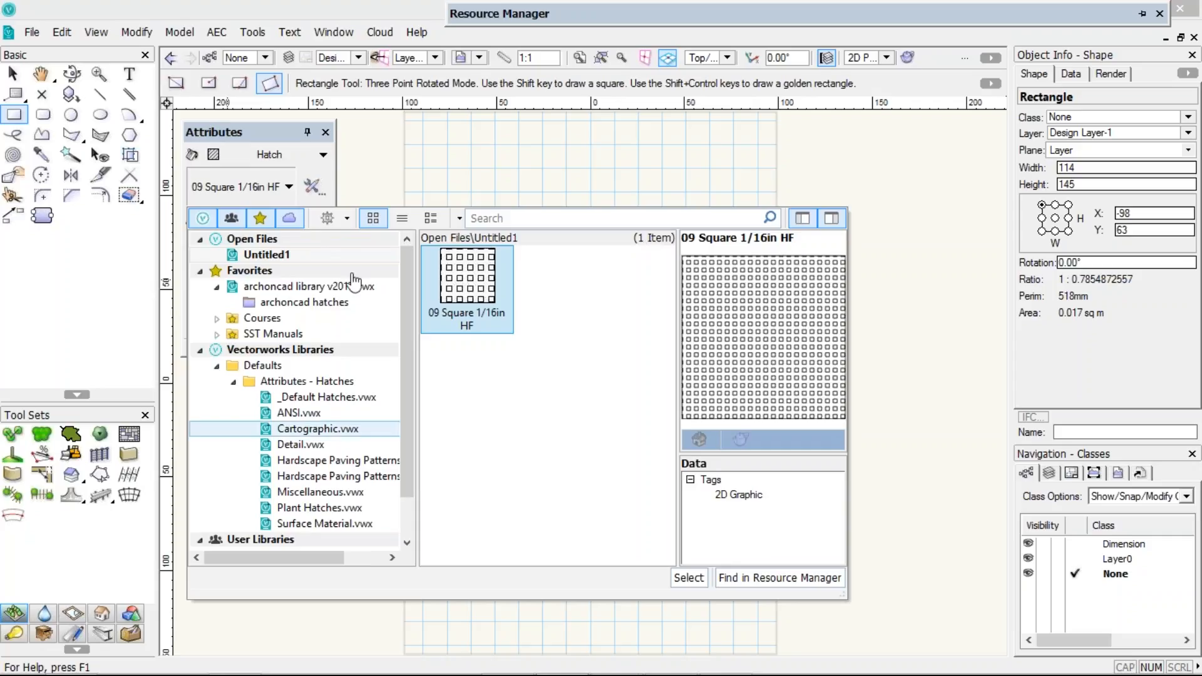
# Collapse the Favorites and Vectorworks Libraries in the hatch selector tree and move Vectorworks Libraries below Workgroup Libraries
pyautogui.click(200, 350)
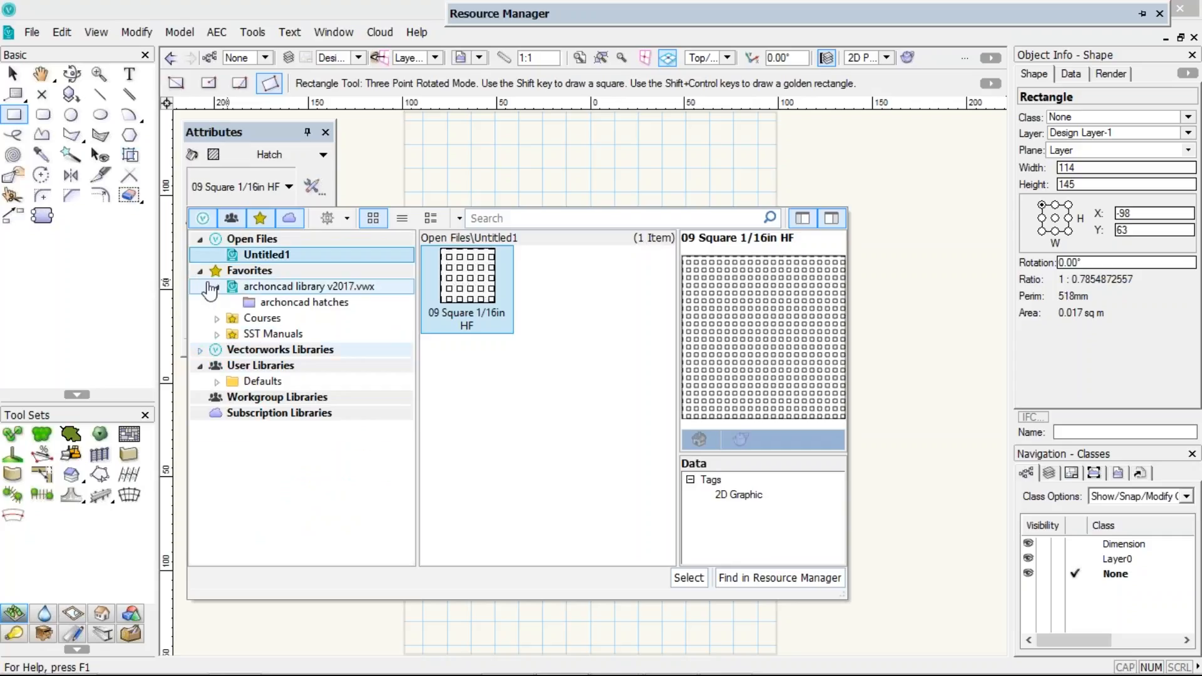
pyautogui.click(208, 285)
pyautogui.click(200, 271)
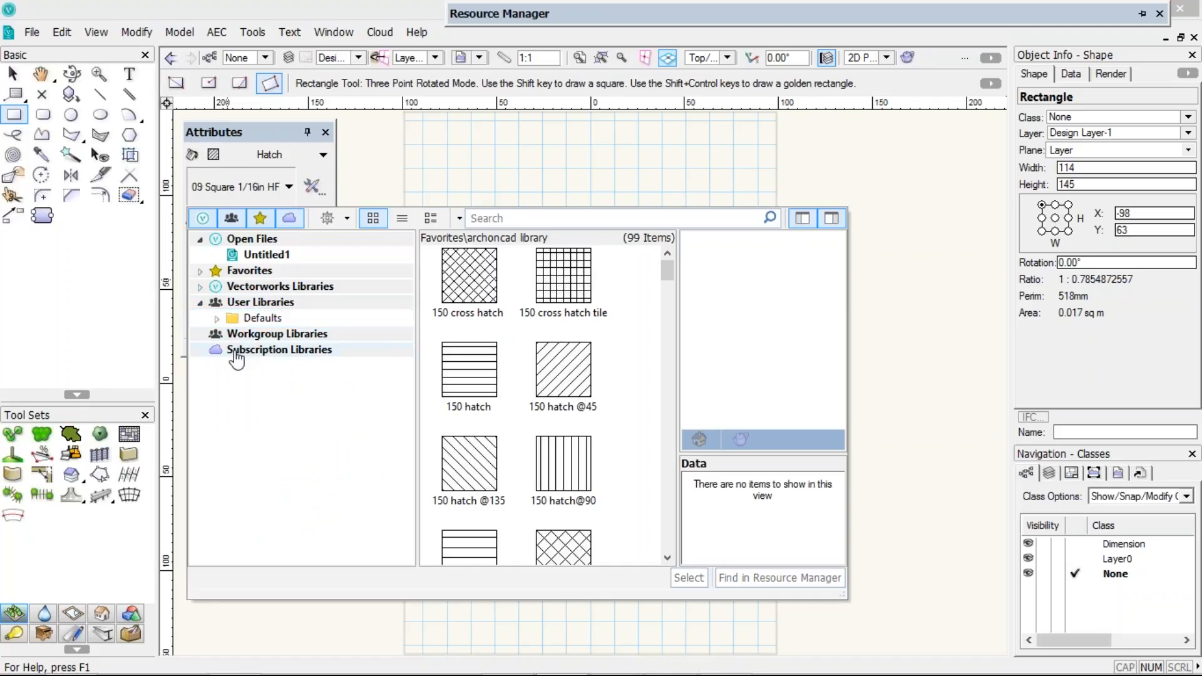
pyautogui.moveTo(236, 360)
pyautogui.mouseDown()
pyautogui.moveTo(268, 284)
pyautogui.moveTo(267, 370)
pyautogui.moveTo(247, 303)
pyautogui.moveTo(249, 353)
pyautogui.mouseUp()
pyautogui.moveTo(241, 290); pyautogui.dragTo(233, 361)
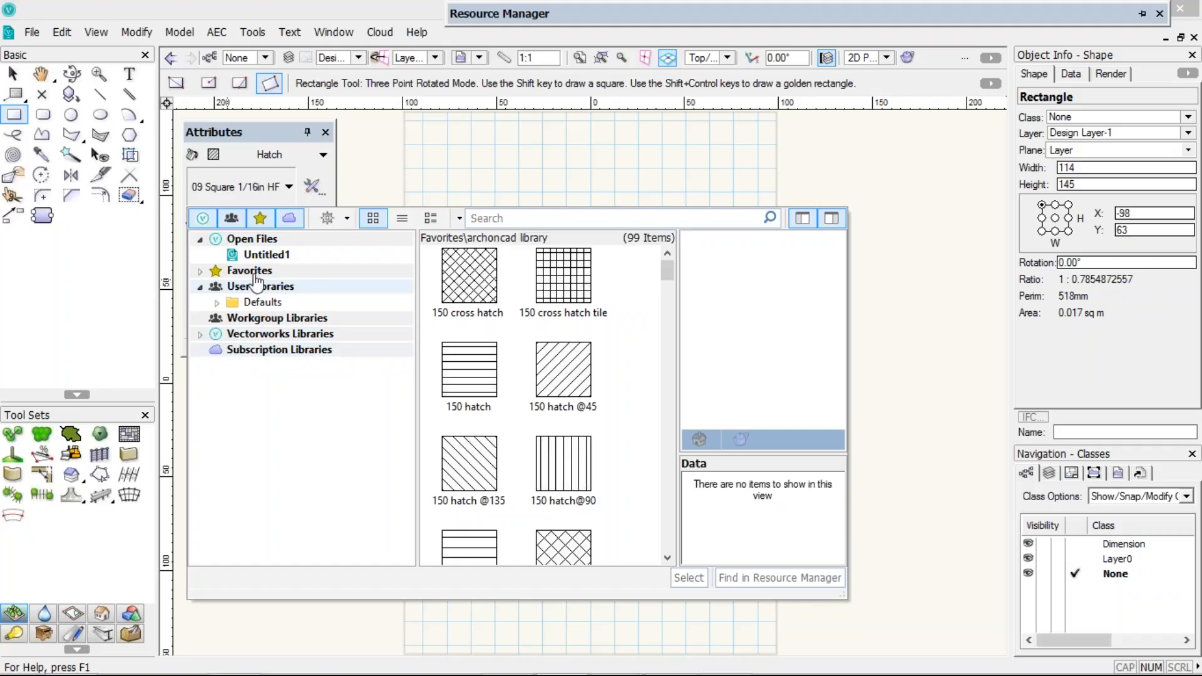
# Open the Attributes - Hatches folder under the user library Defaults in the hatch selector
pyautogui.click(217, 304)
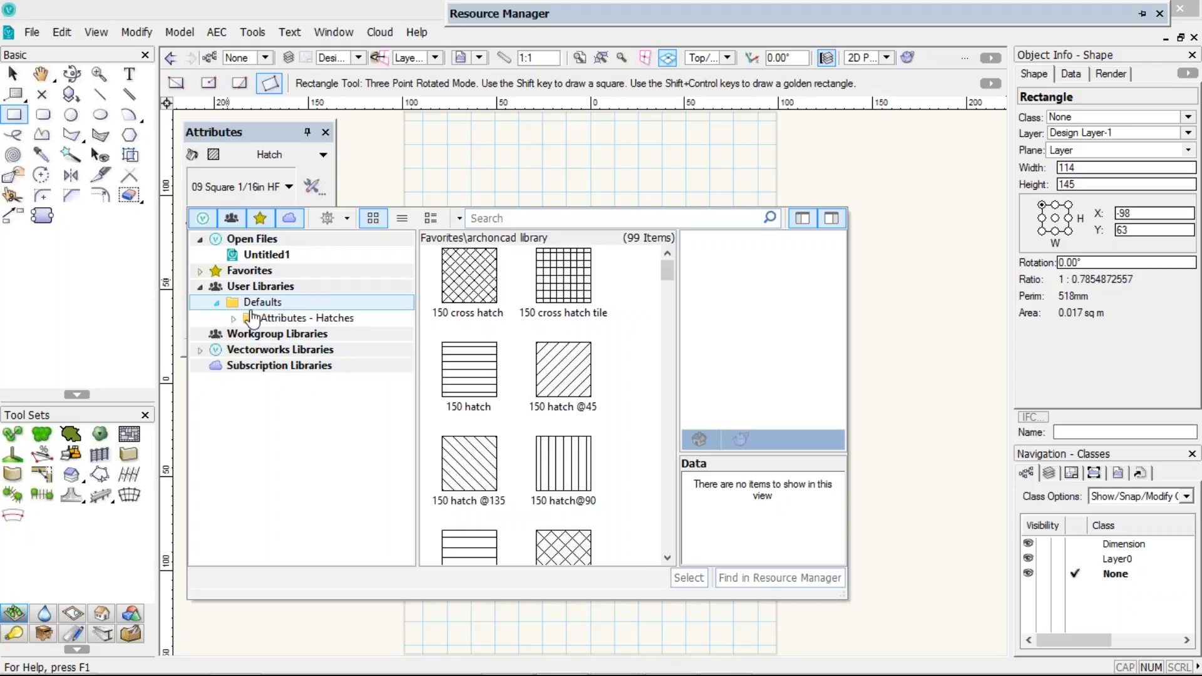
pyautogui.click(253, 317)
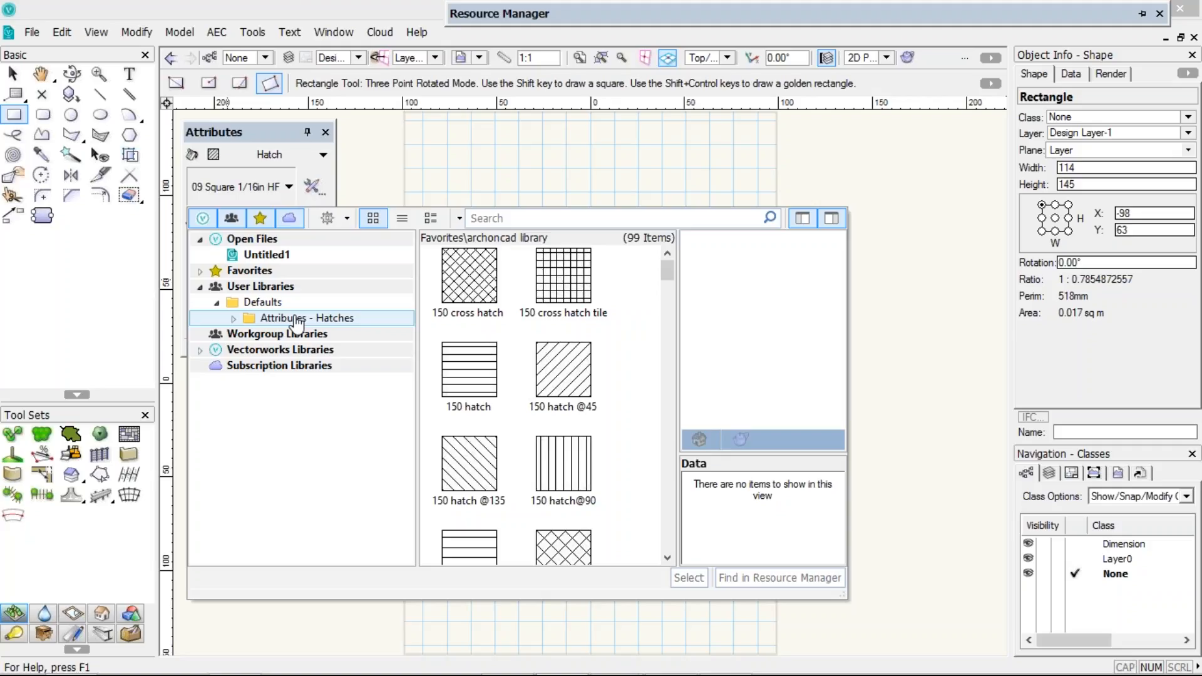
# Change the rectangle's fill type to Gradient
pyautogui.moveTo(583, 15)
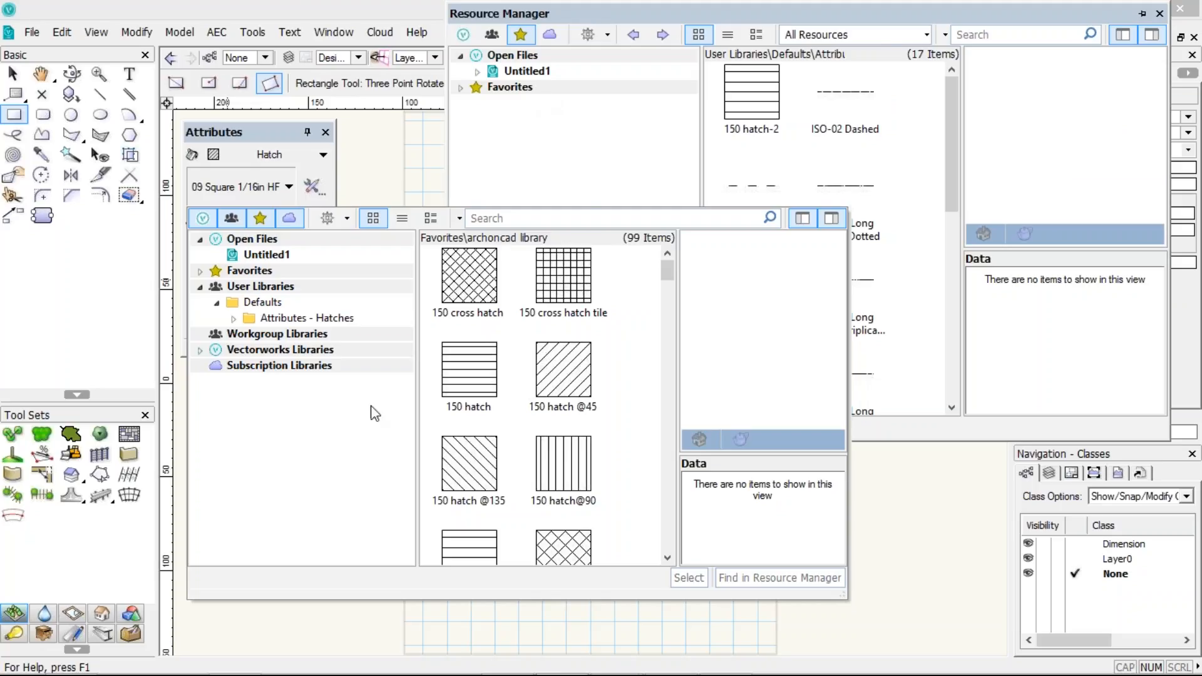
pyautogui.click(275, 157)
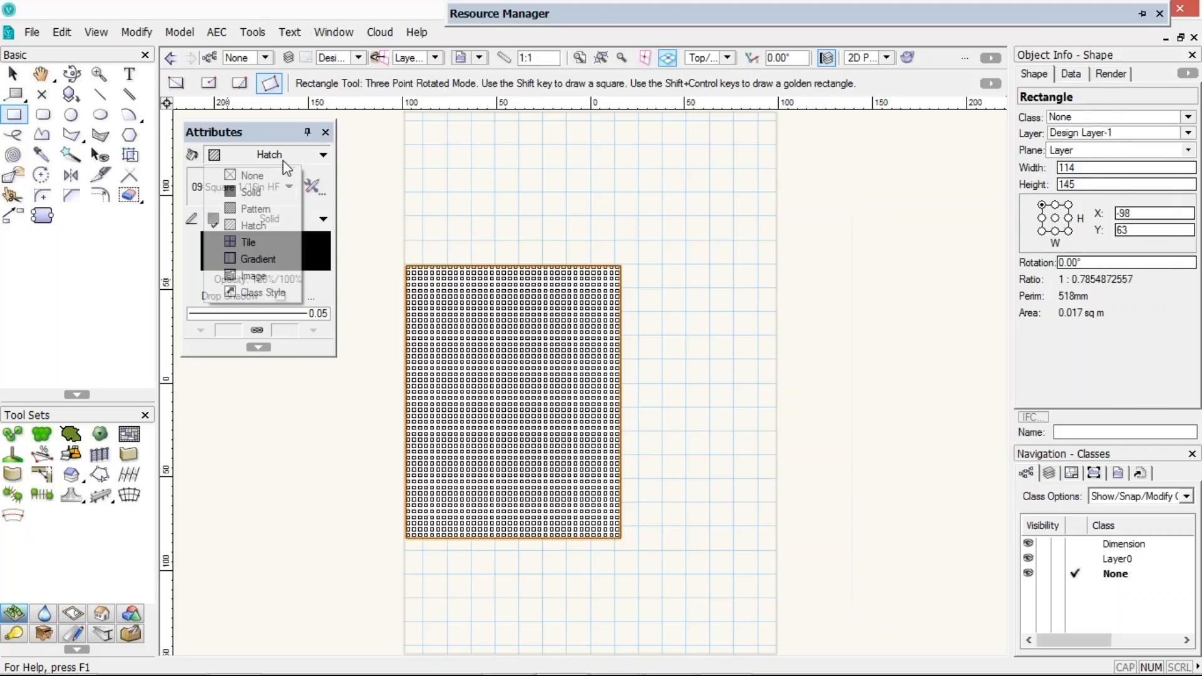
pyautogui.click(249, 259)
# Open the gradient resource selector, show the Vectorworks and user libraries in its tree, and close it
pyautogui.click(236, 193)
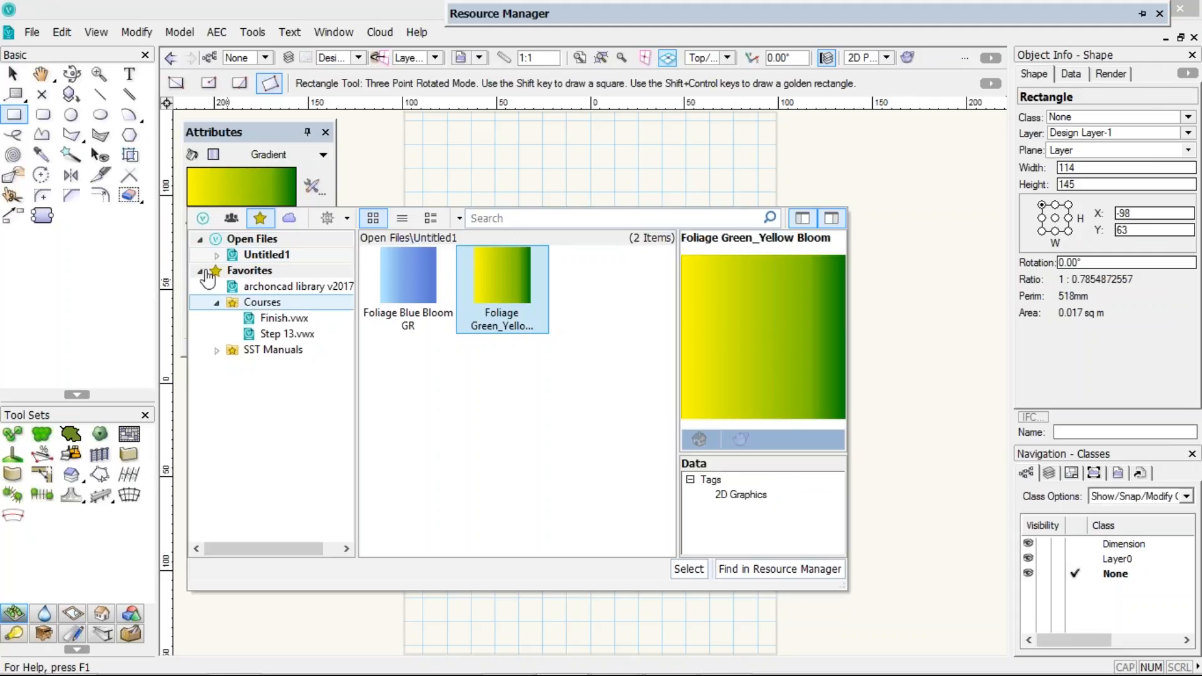
pyautogui.click(205, 219)
pyautogui.click(229, 219)
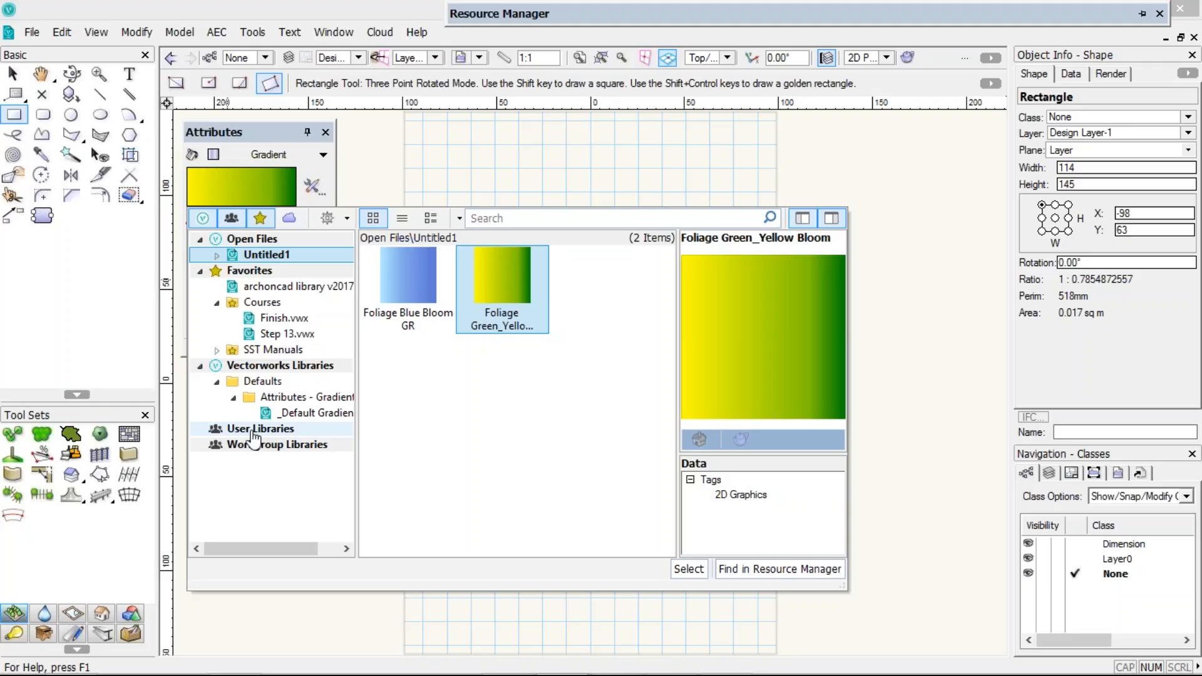
pyautogui.click(586, 130)
pyautogui.click(604, 124)
# Refresh the libraries from the Resource Manager's action menu
pyautogui.moveTo(593, 6)
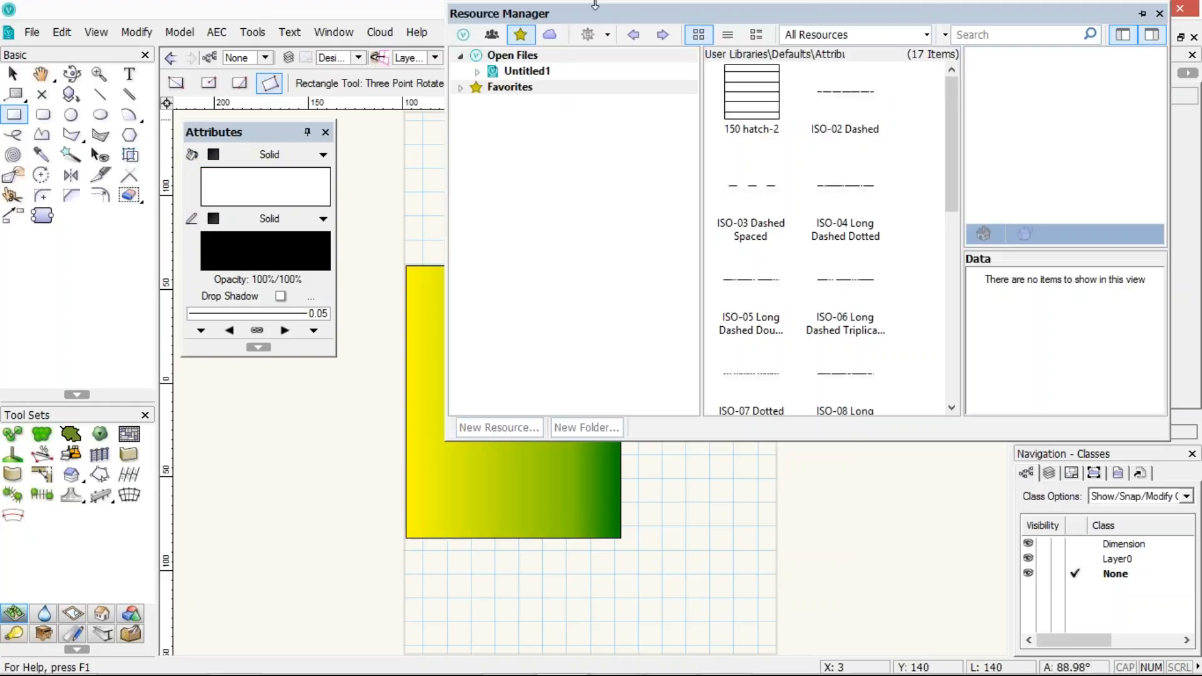
pyautogui.click(607, 35)
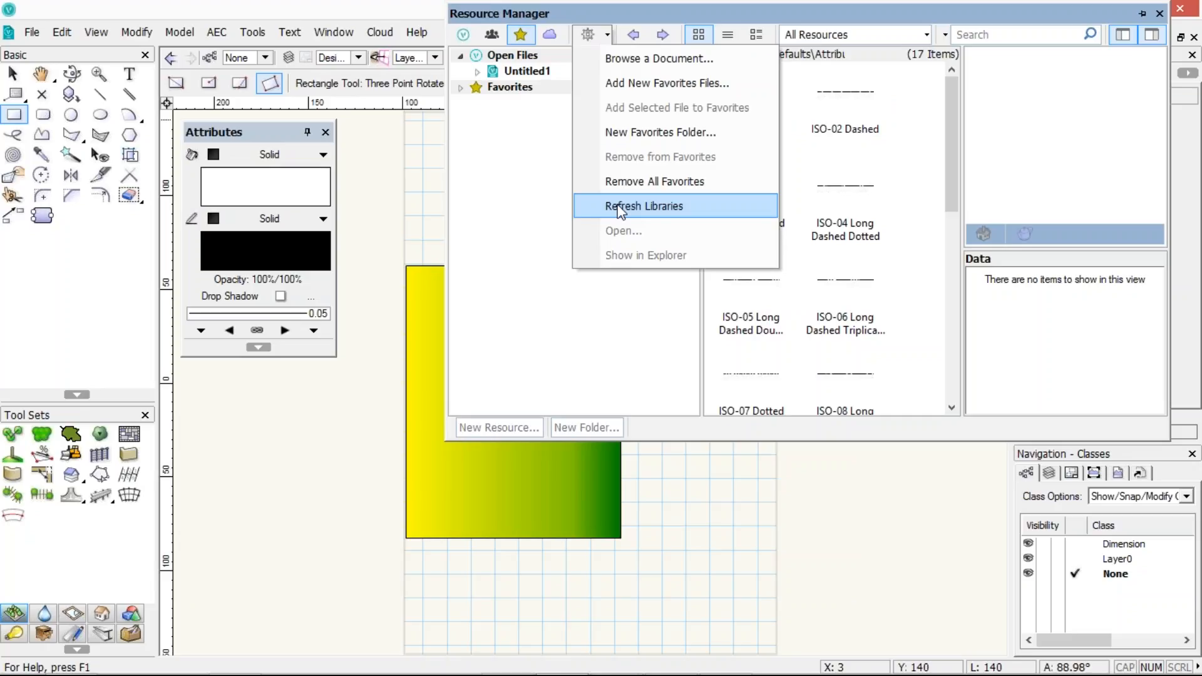
pyautogui.click(643, 206)
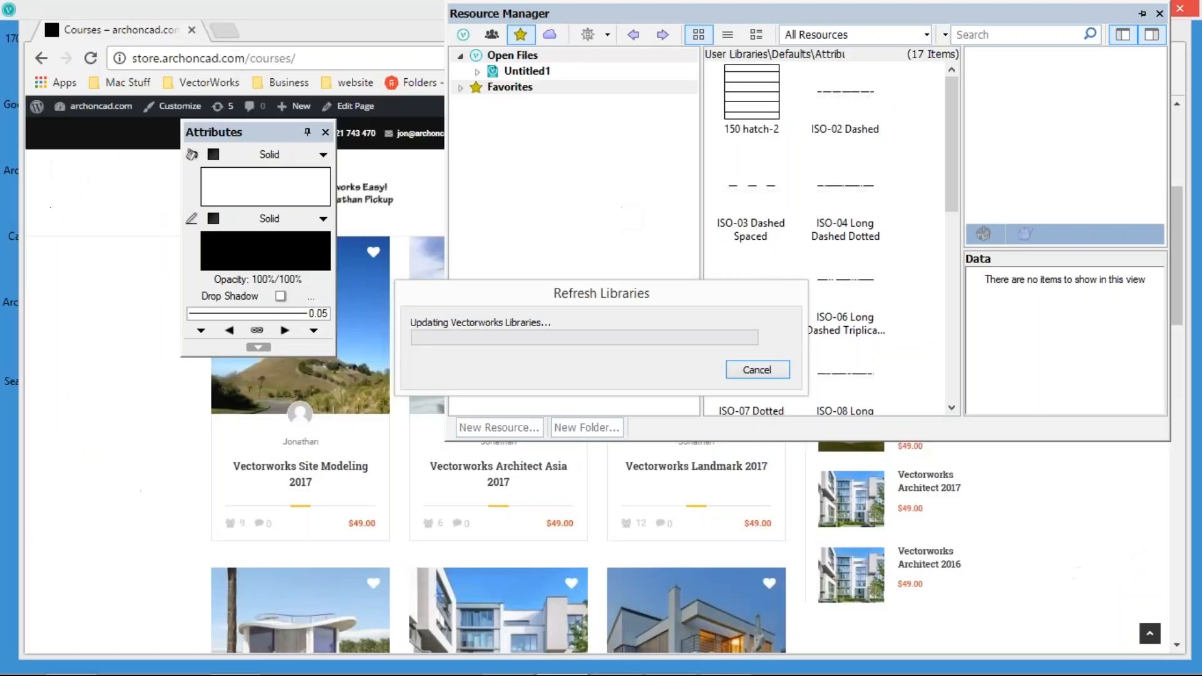
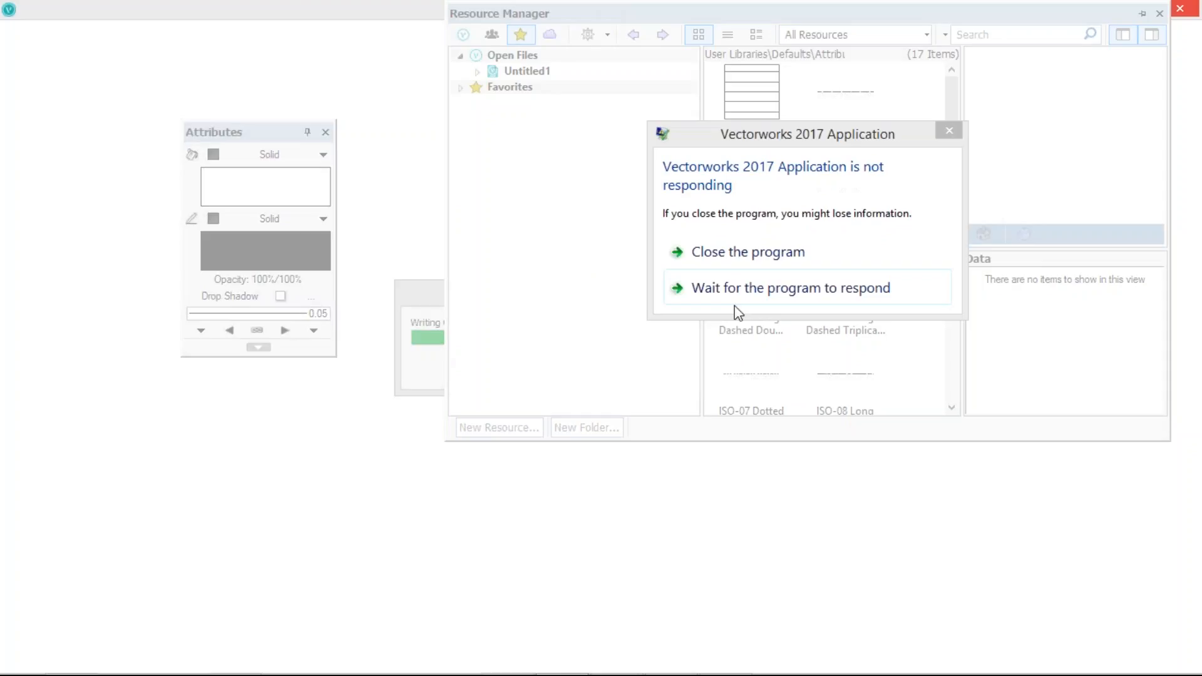
# Open the Wall and Slab tools' style resource selectors to browse their library folders
pyautogui.click(733, 289)
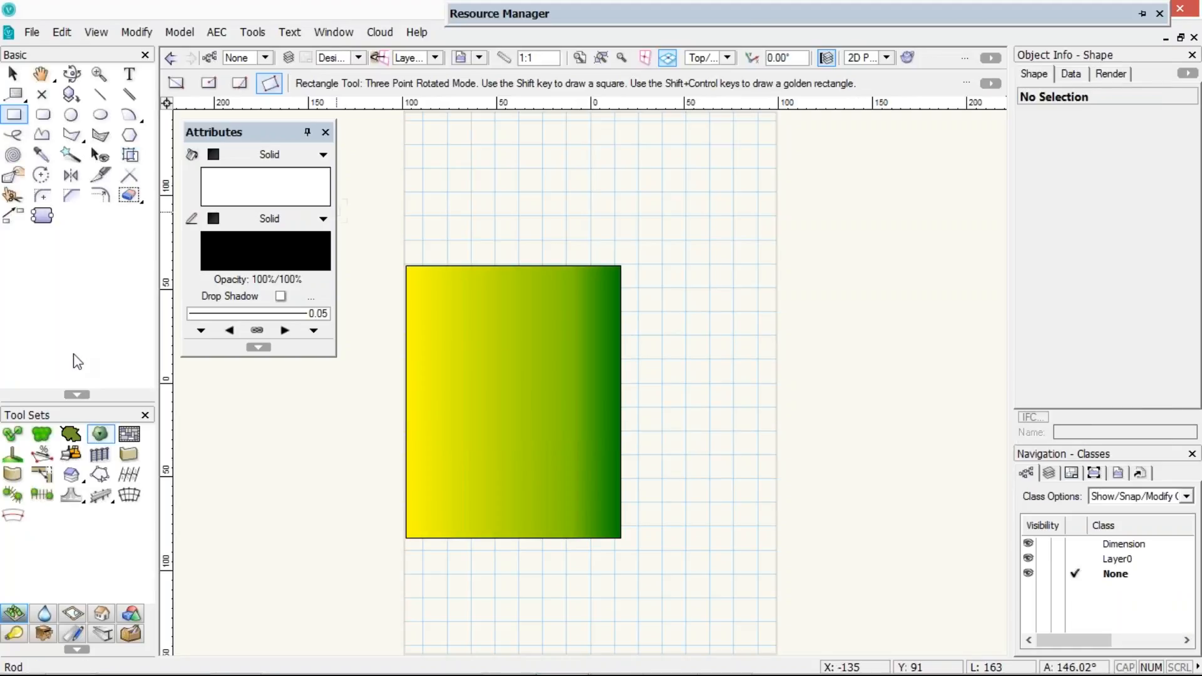
pyautogui.click(129, 455)
pyautogui.click(594, 85)
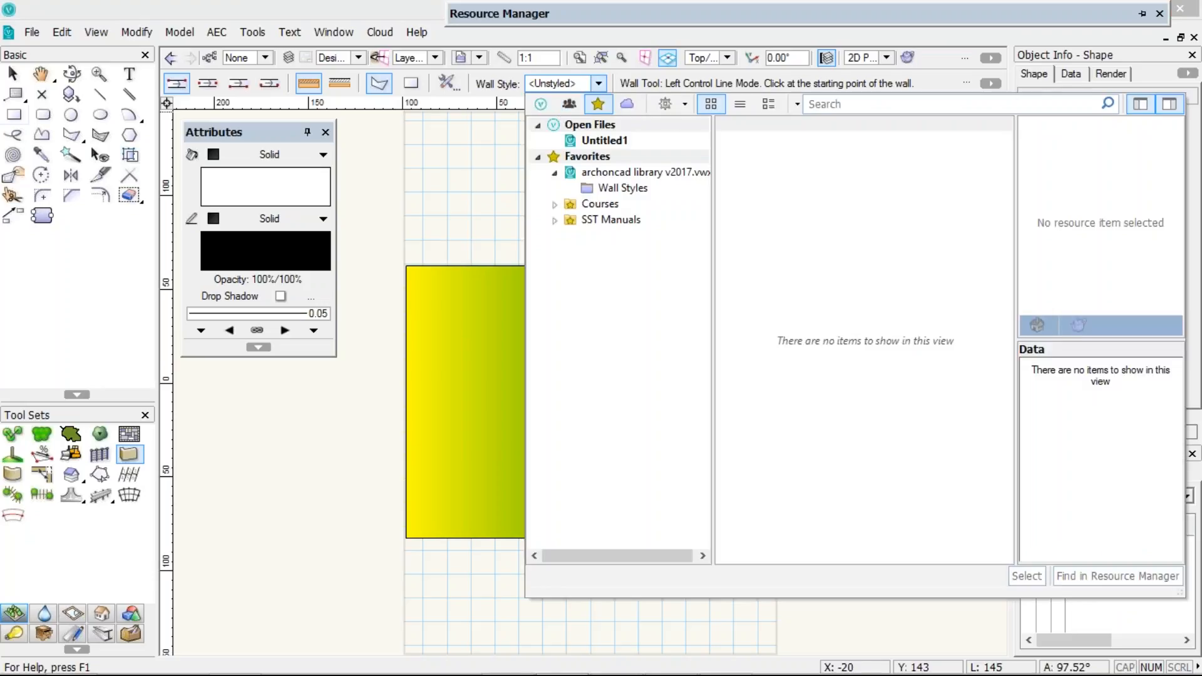
pyautogui.click(571, 104)
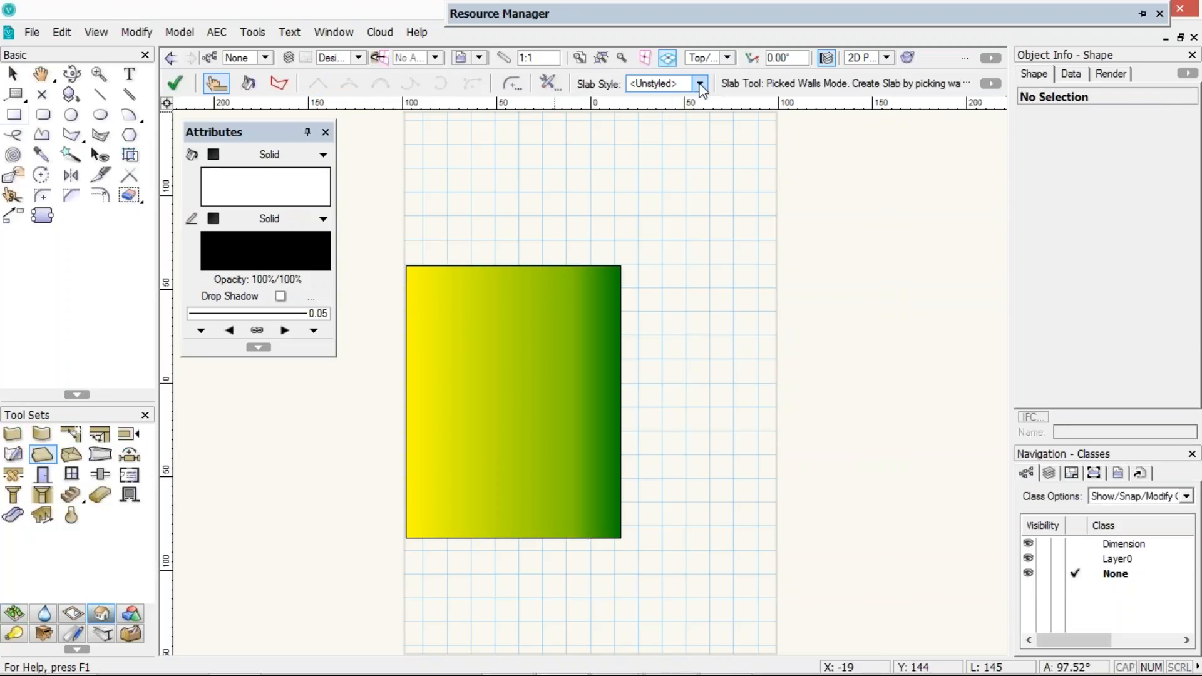
pyautogui.click(700, 84)
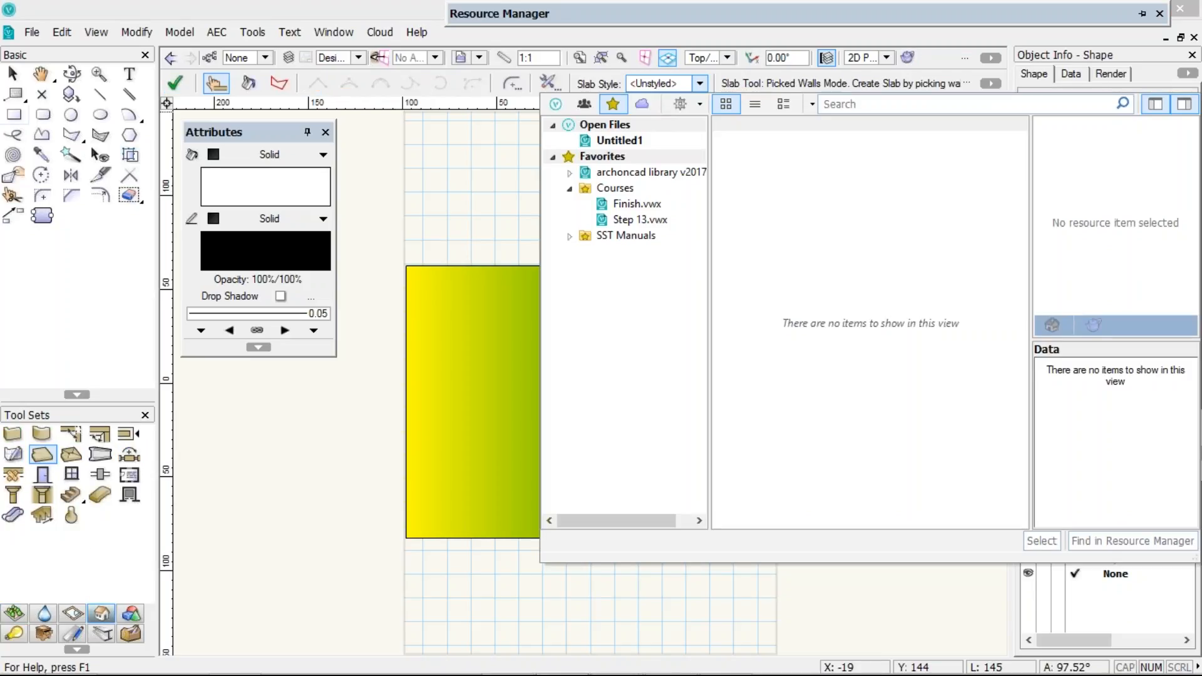
pyautogui.click(17, 613)
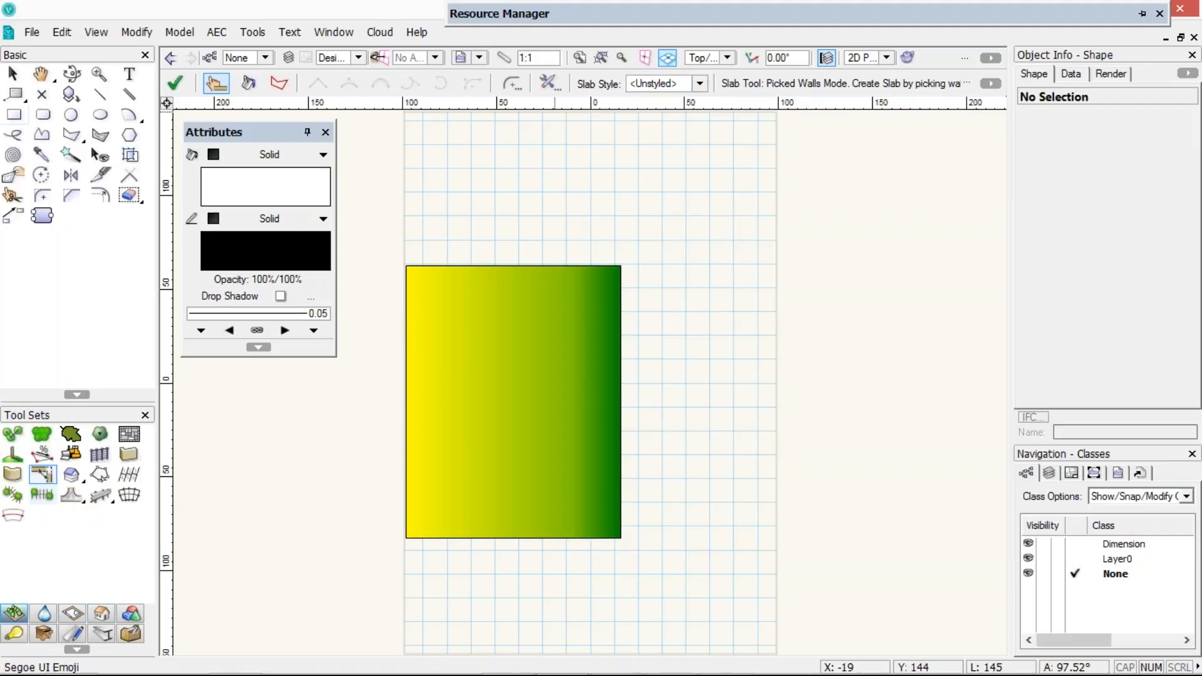
# Open the Plant tool's plant definition selector, show user and workgroup libraries, and return to the Selection tool
pyautogui.click(461, 83)
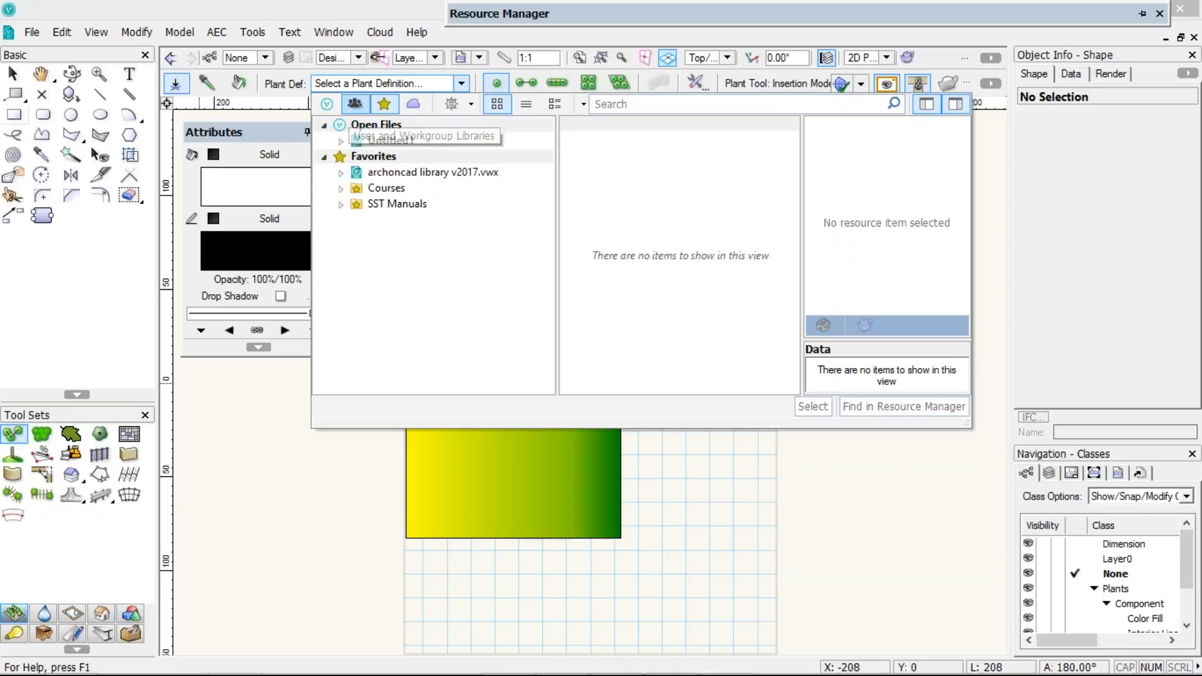
pyautogui.click(351, 110)
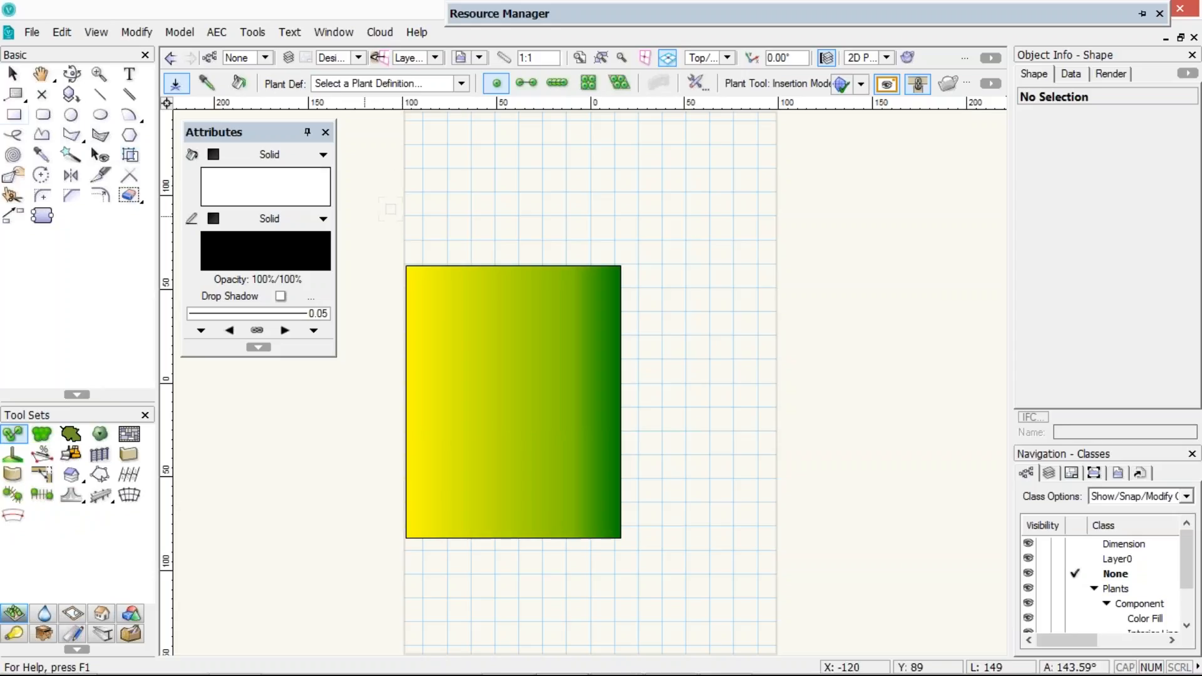
pyautogui.press('x')
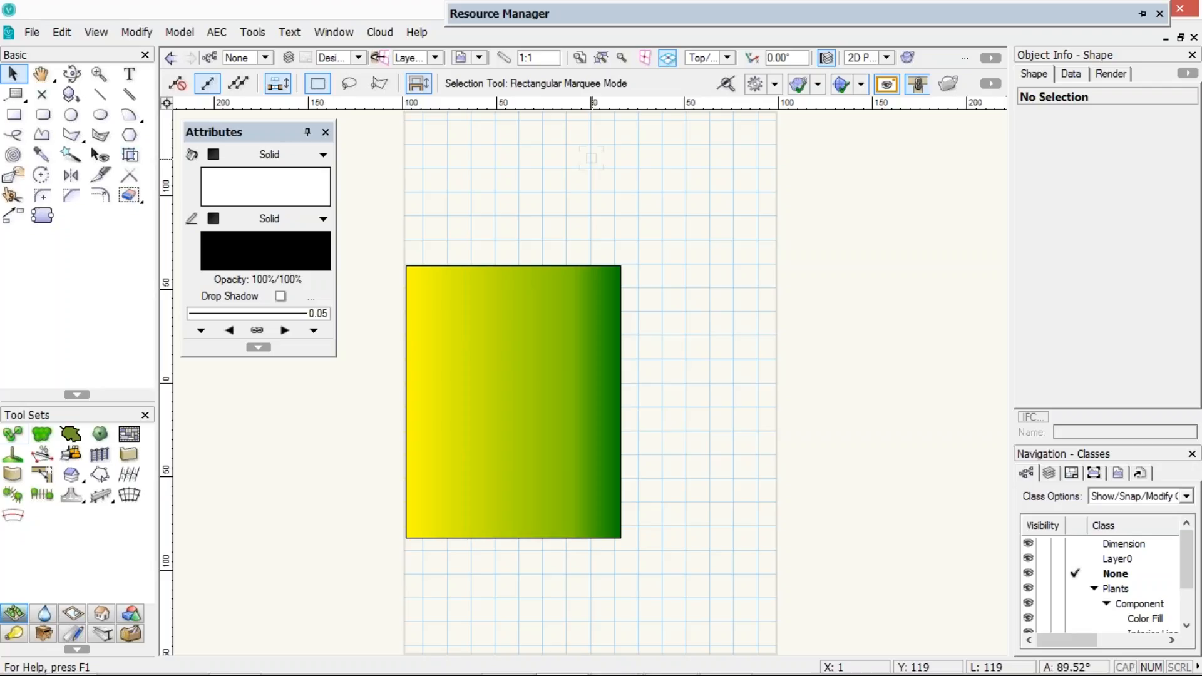
# Show all library categories in the Resource Manager tree and set the search option to Contains
pyautogui.moveTo(965, 10)
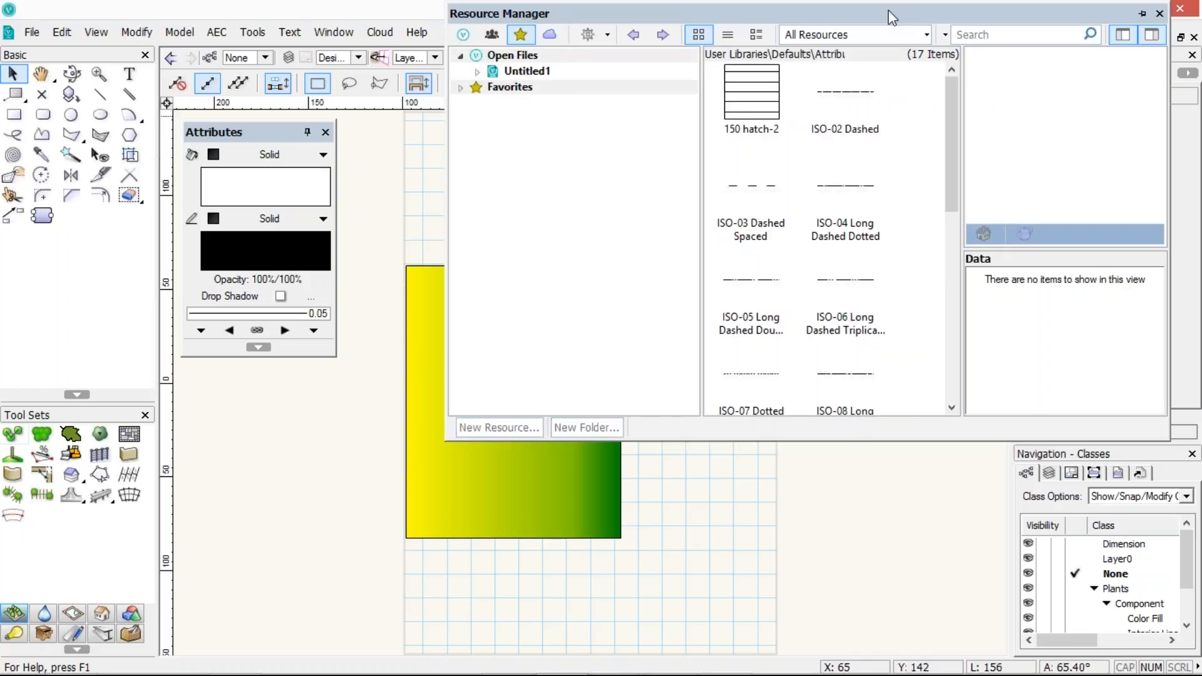
pyautogui.click(983, 34)
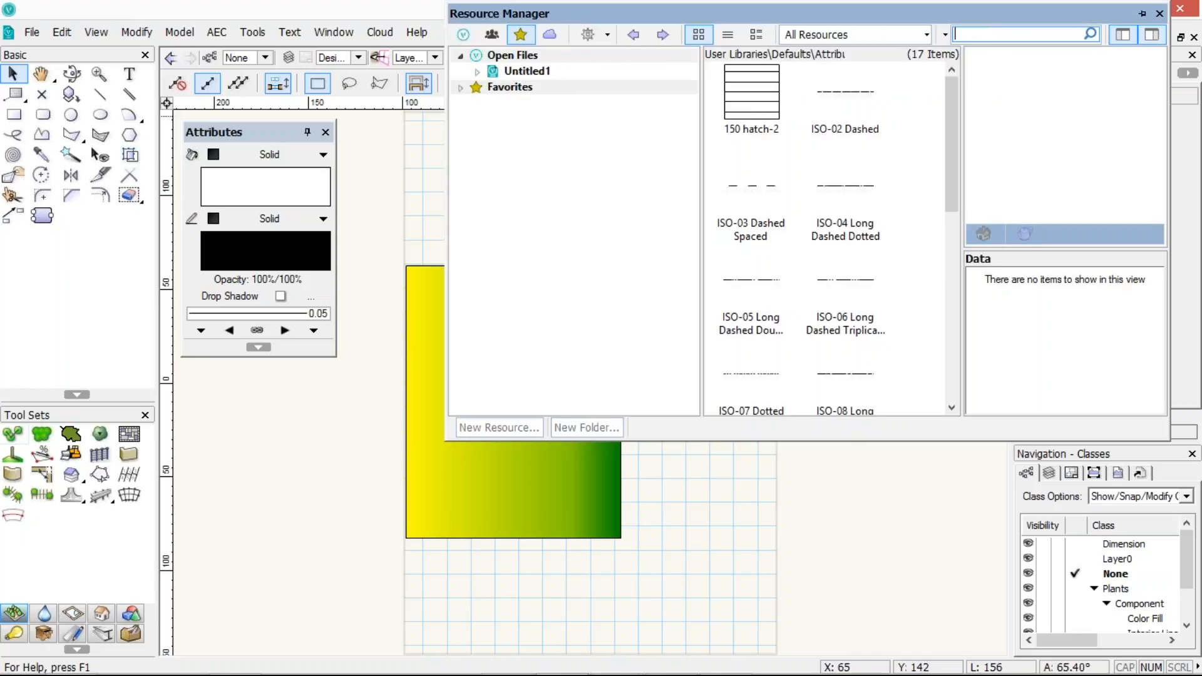
pyautogui.click(463, 35)
pyautogui.click(549, 36)
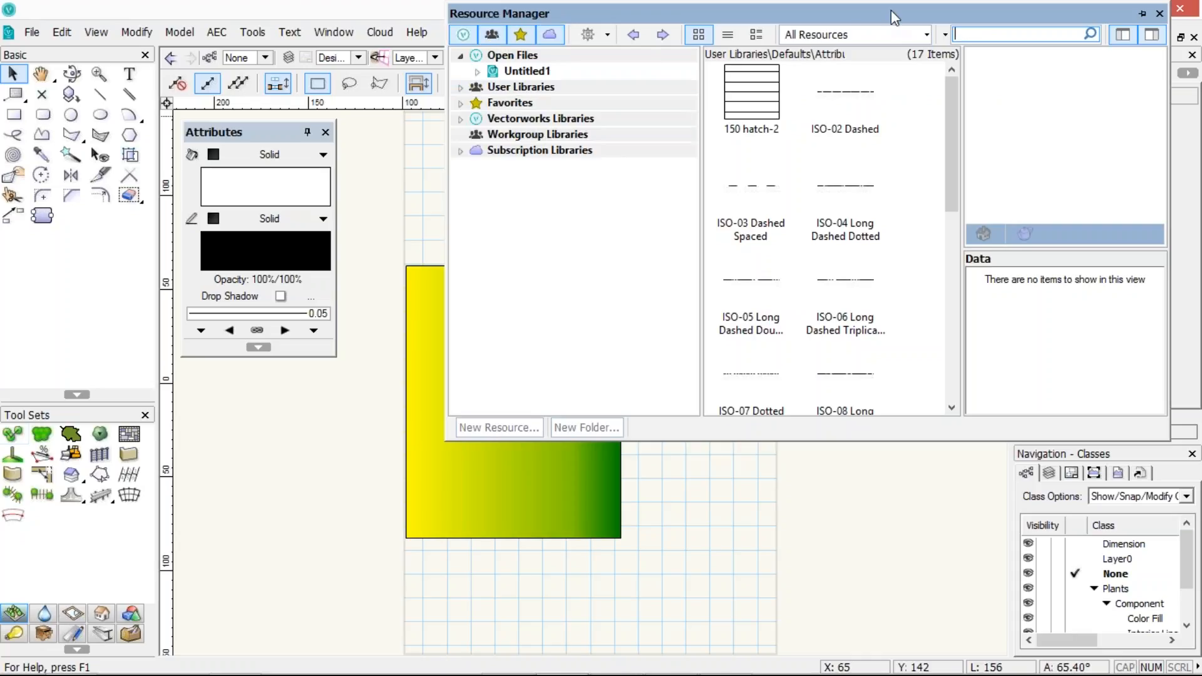
pyautogui.click(946, 36)
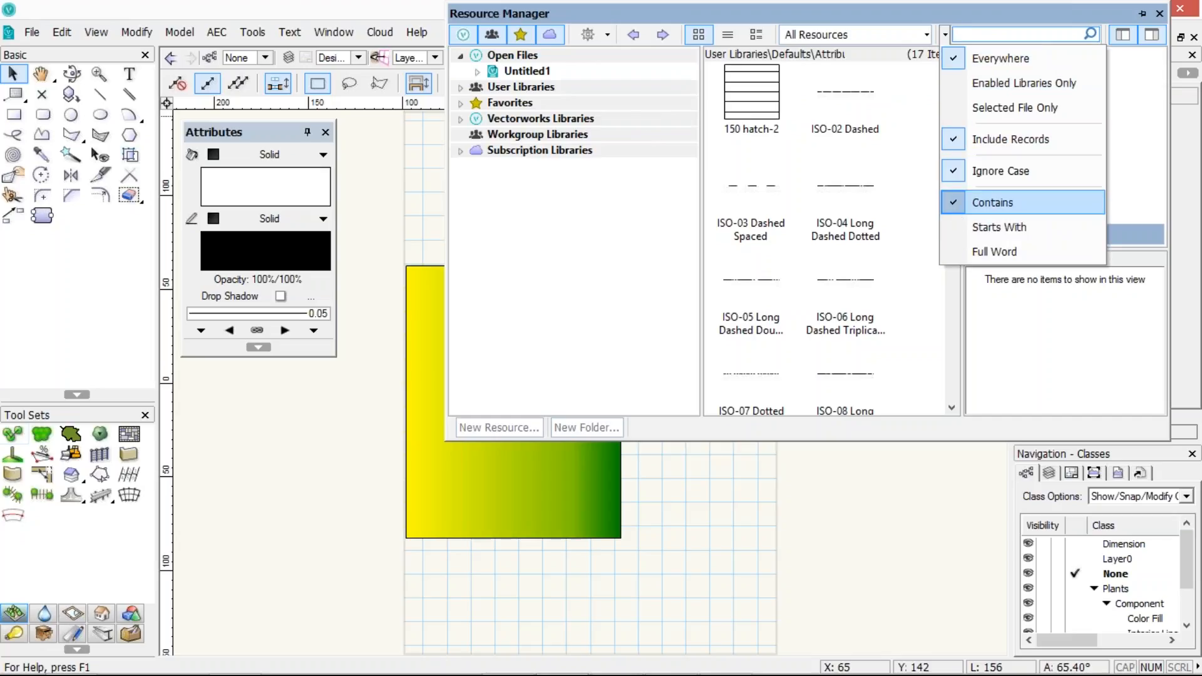
pyautogui.click(992, 203)
# Search all libraries for siding
pyautogui.click(967, 35)
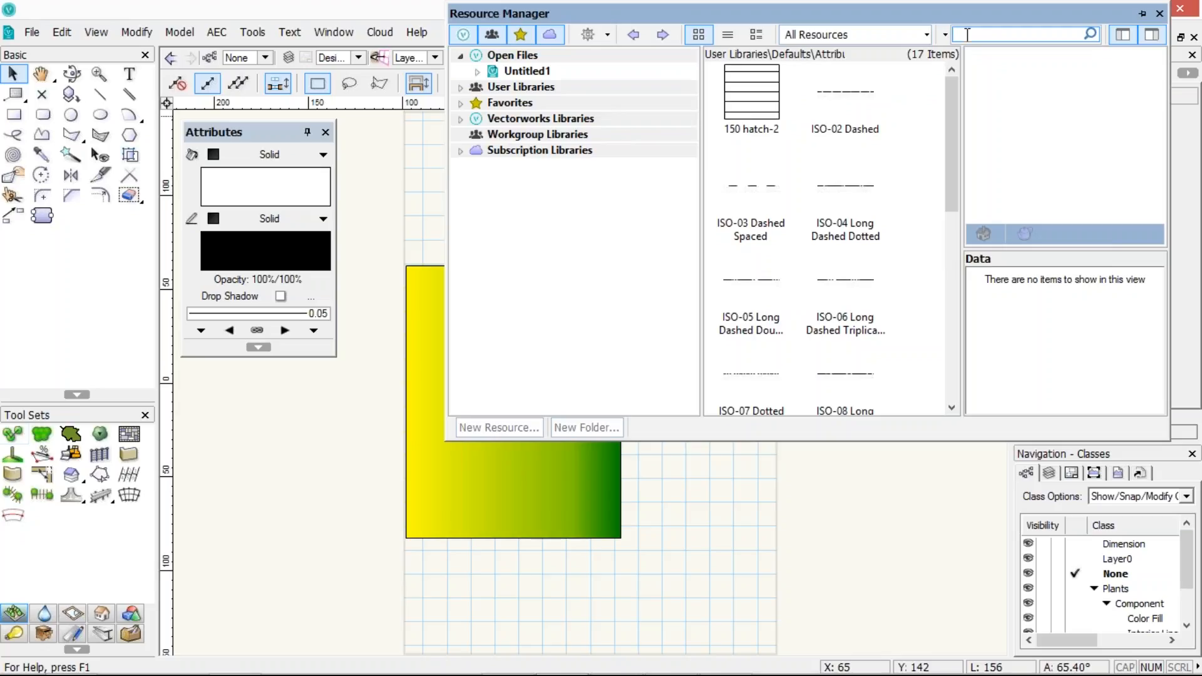
pyautogui.write('siding')
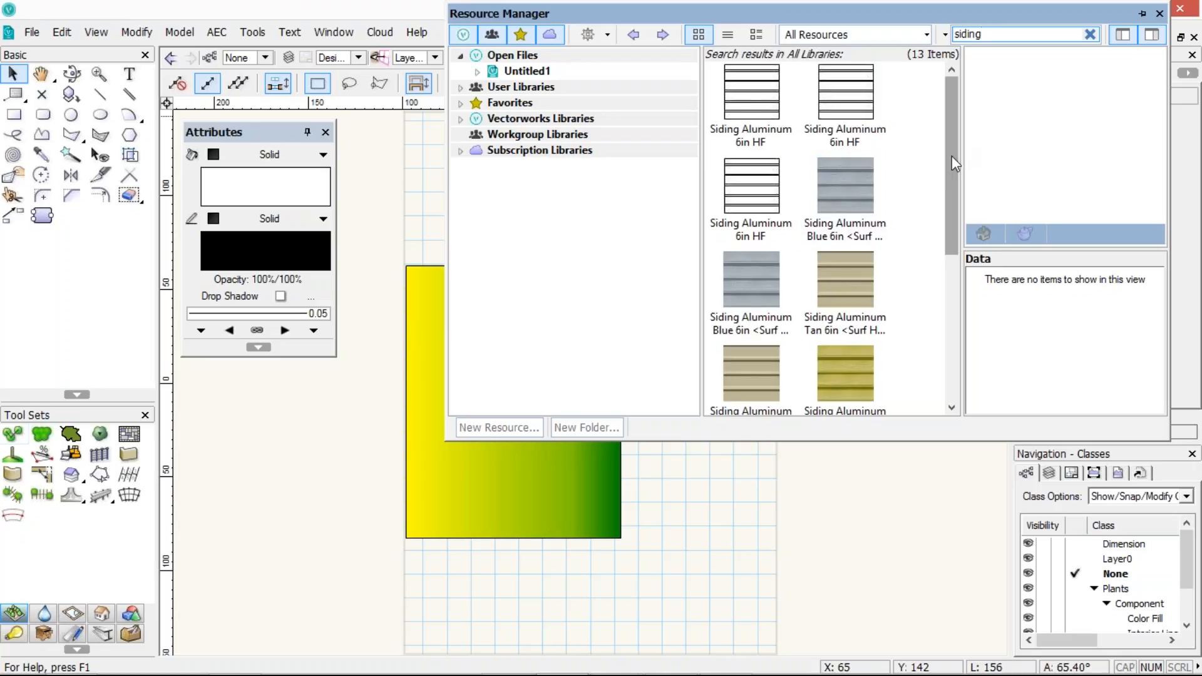
# Replace the search term with weatherboard and run the search
pyautogui.moveTo(951, 164); pyautogui.dragTo(927, 36)
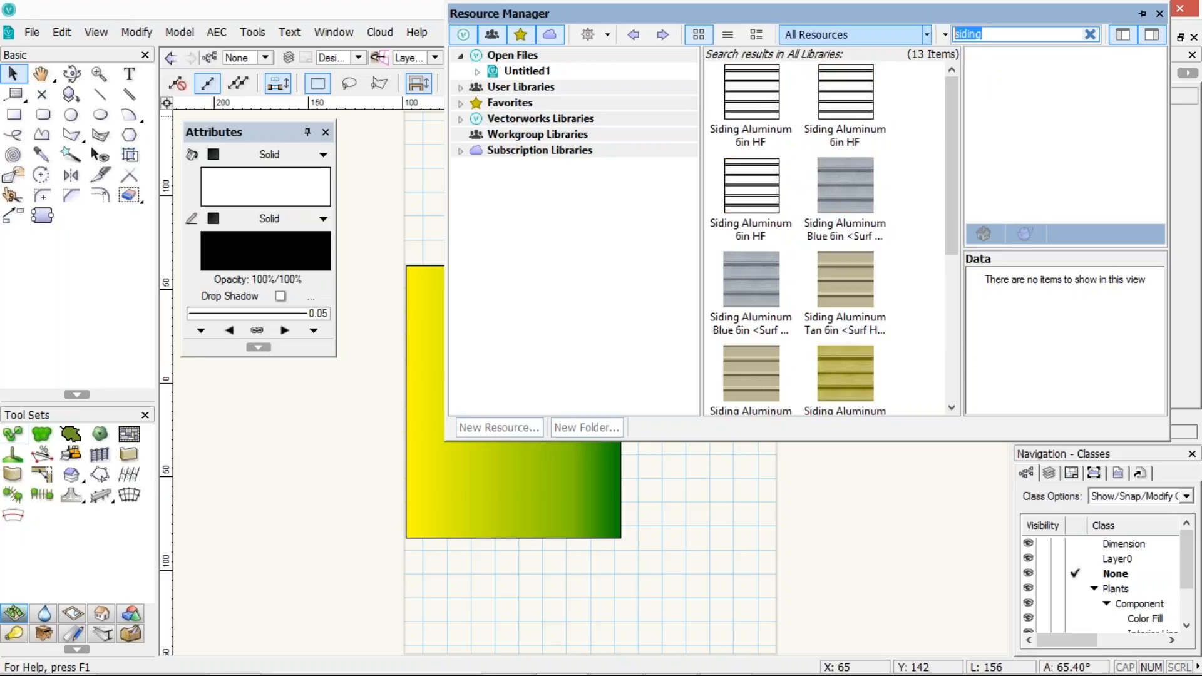
pyautogui.write('weatherboard')
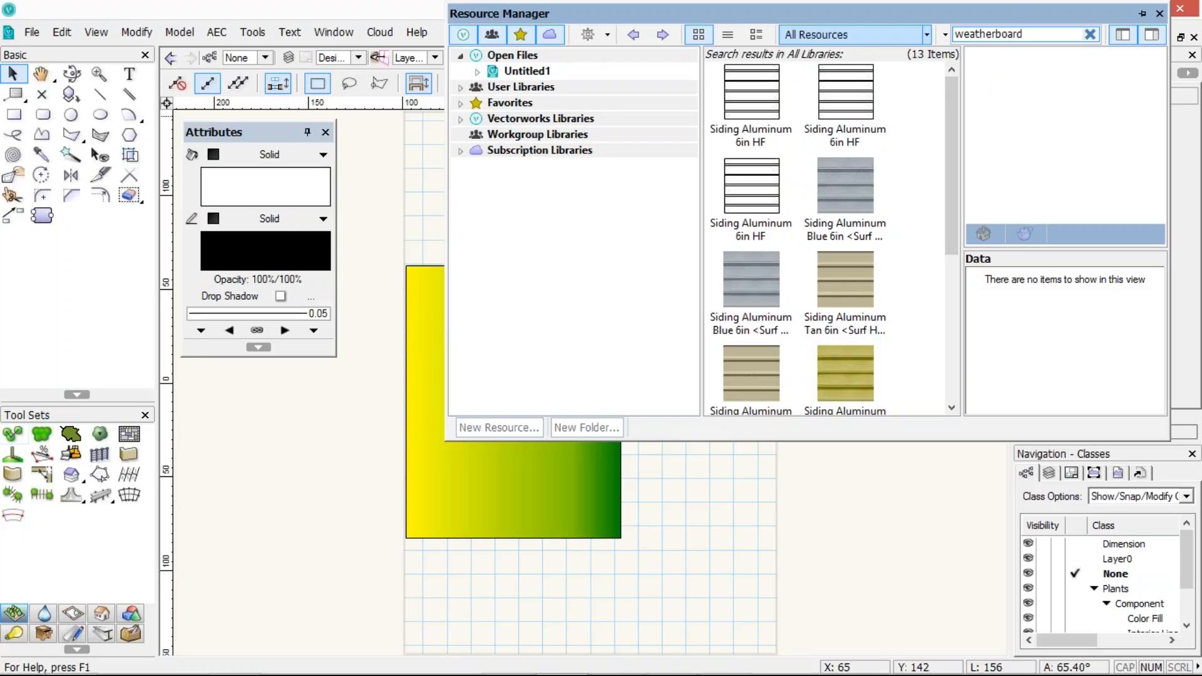
pyautogui.press('Return')
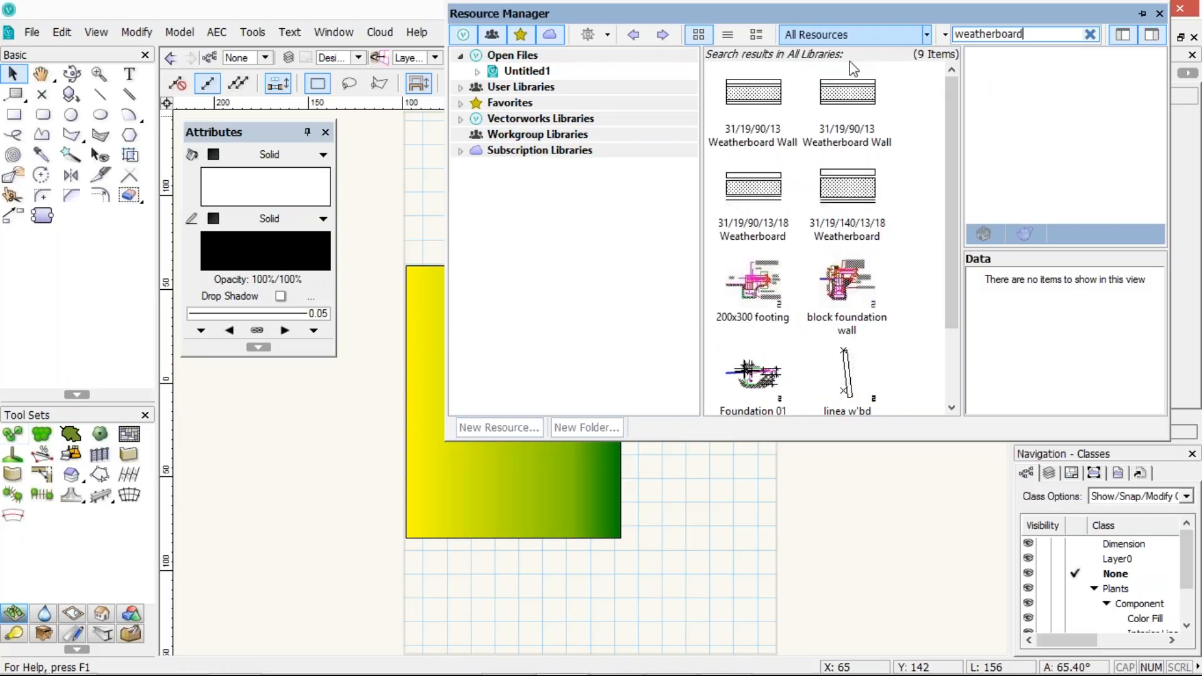
# Scroll through the weatherboard search results and review the search options
pyautogui.click(754, 285)
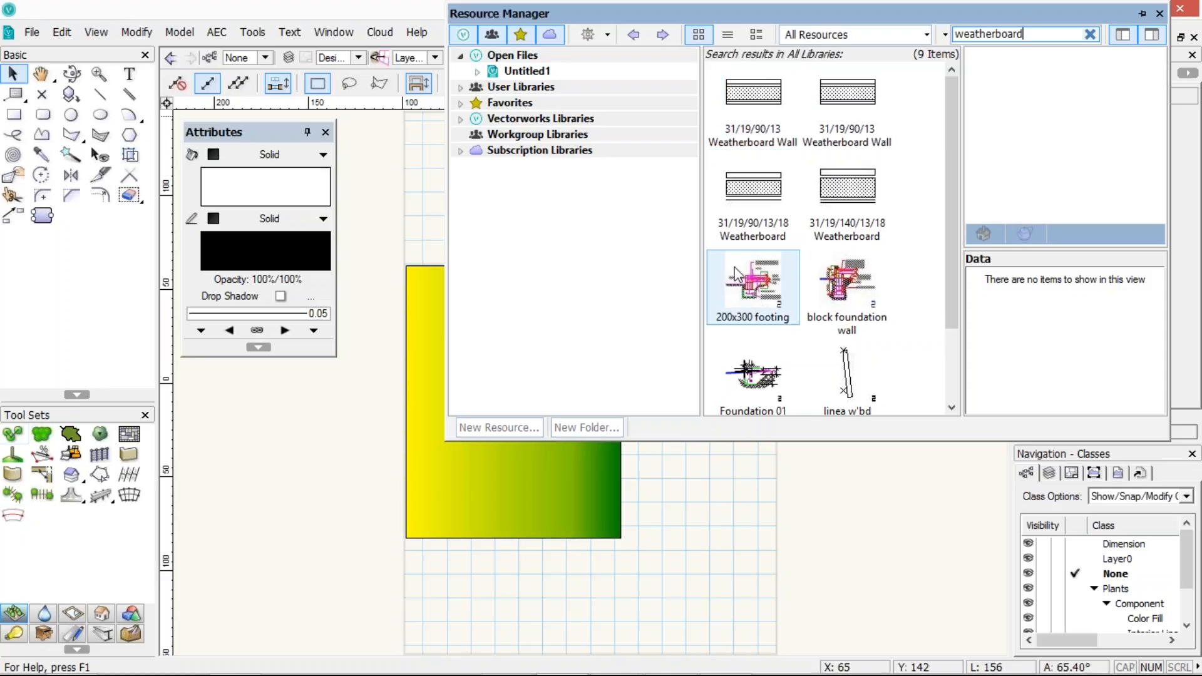
pyautogui.moveTo(955, 238); pyautogui.dragTo(961, 329)
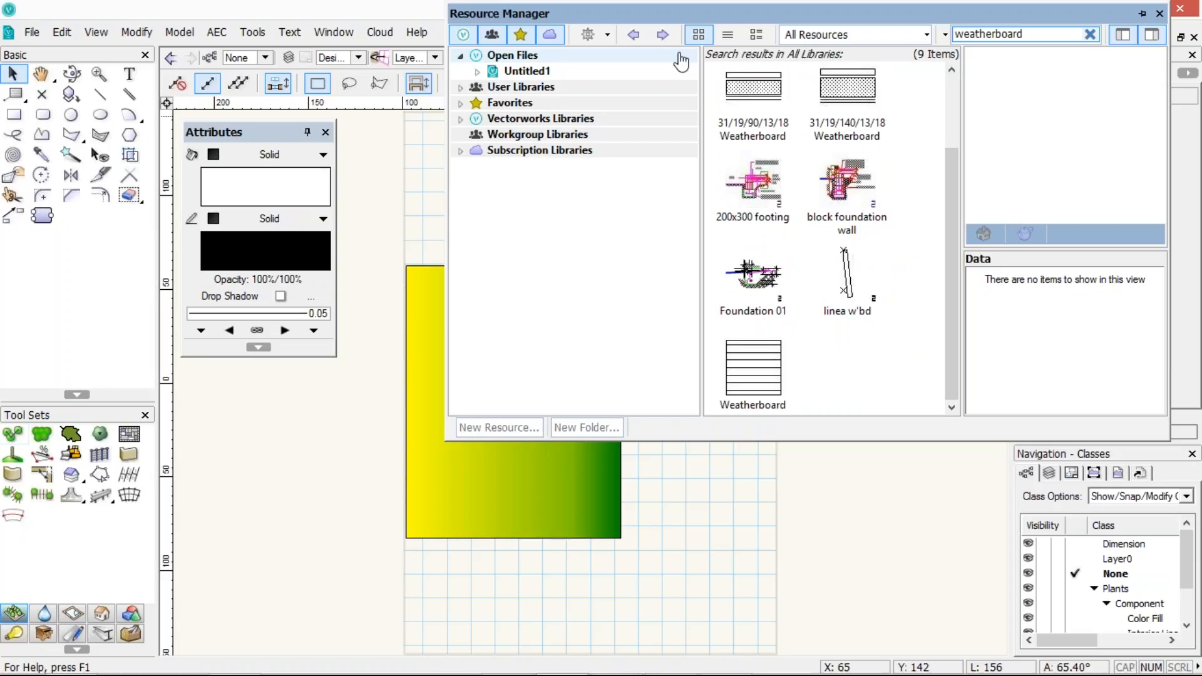
pyautogui.click(944, 32)
pyautogui.click(945, 38)
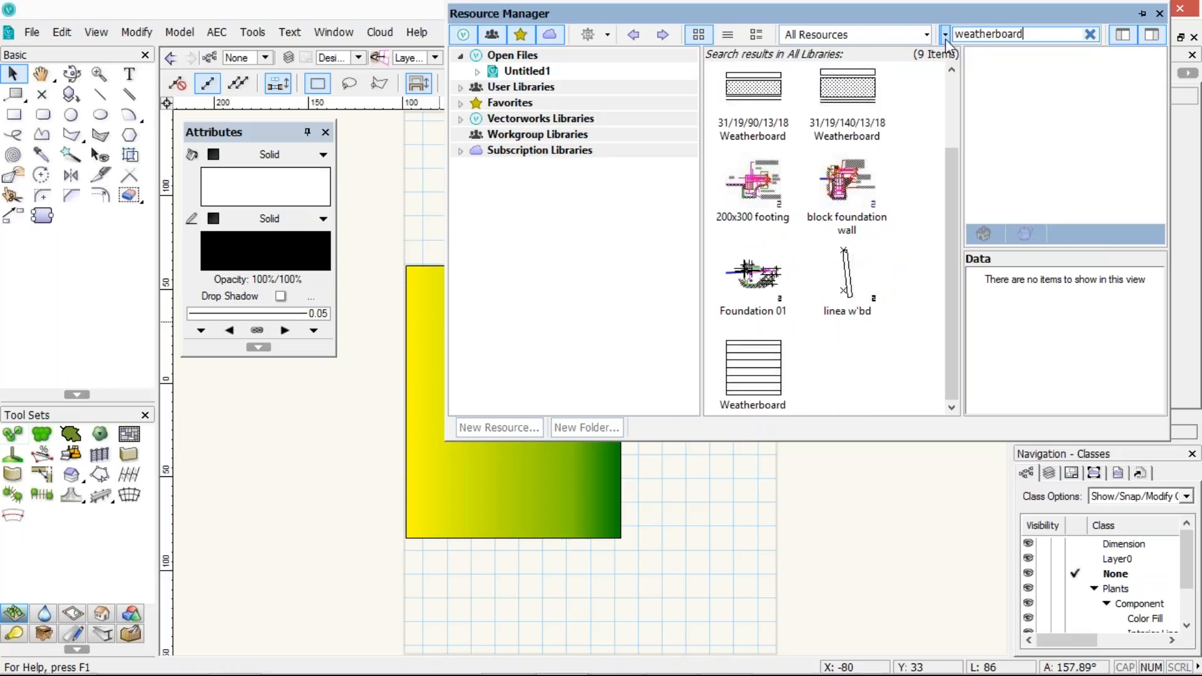
pyautogui.click(945, 39)
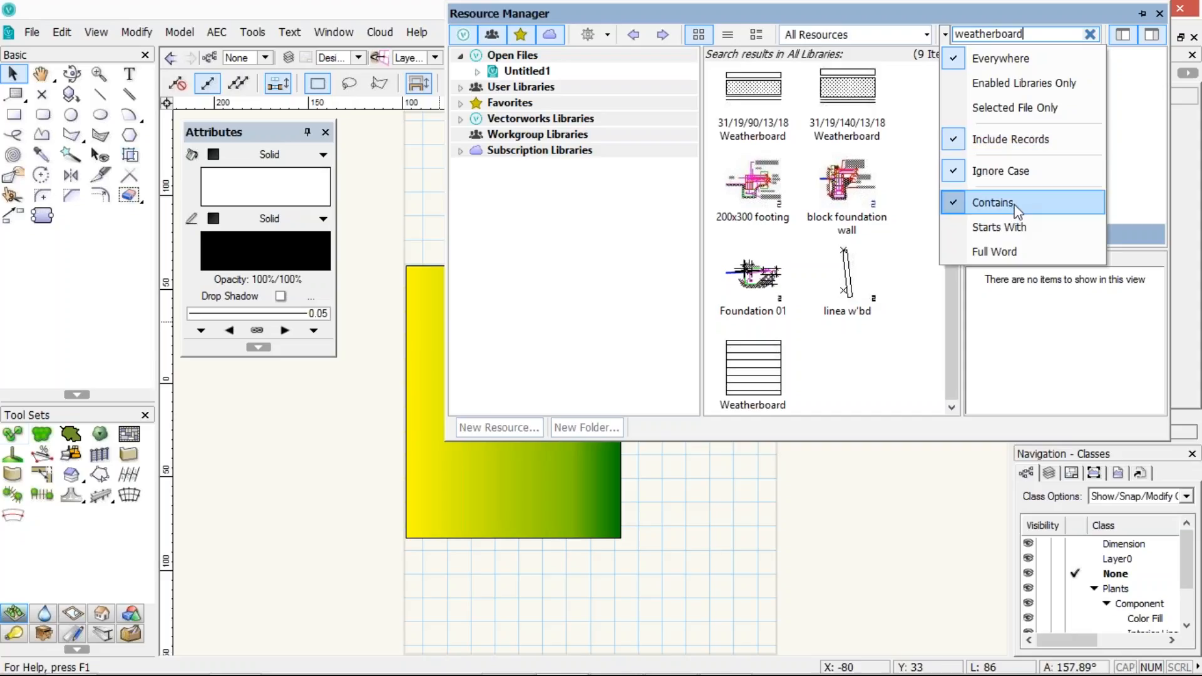
pyautogui.click(859, 363)
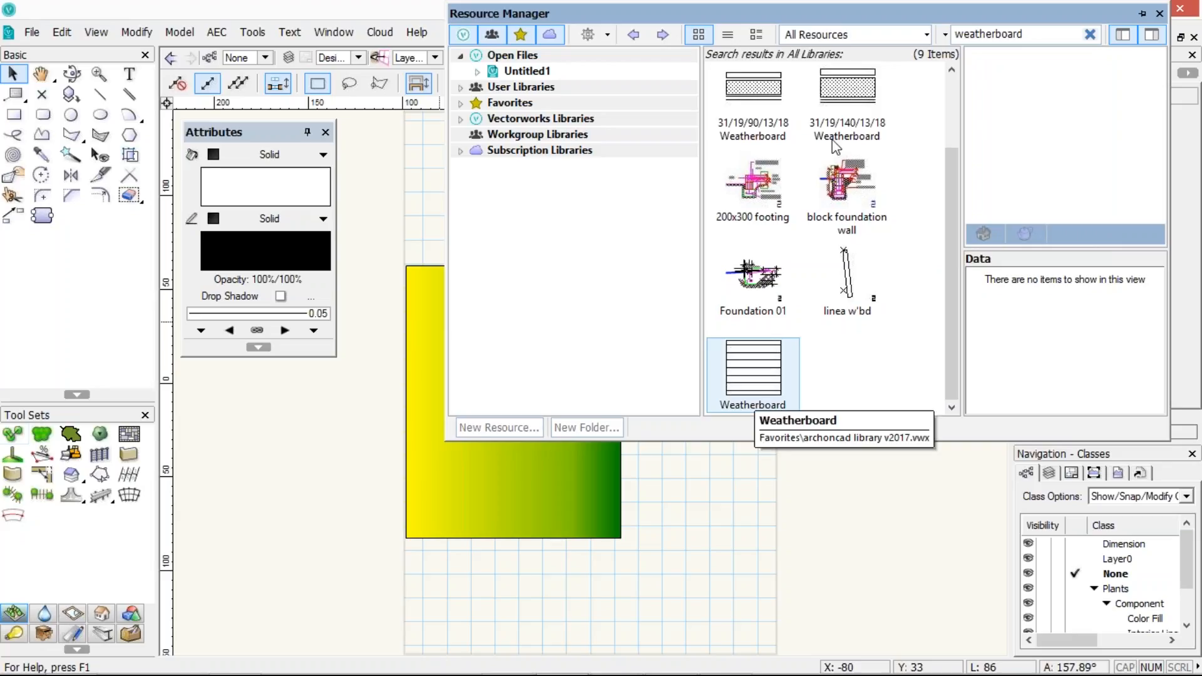
pyautogui.scroll(2, 838, 144)
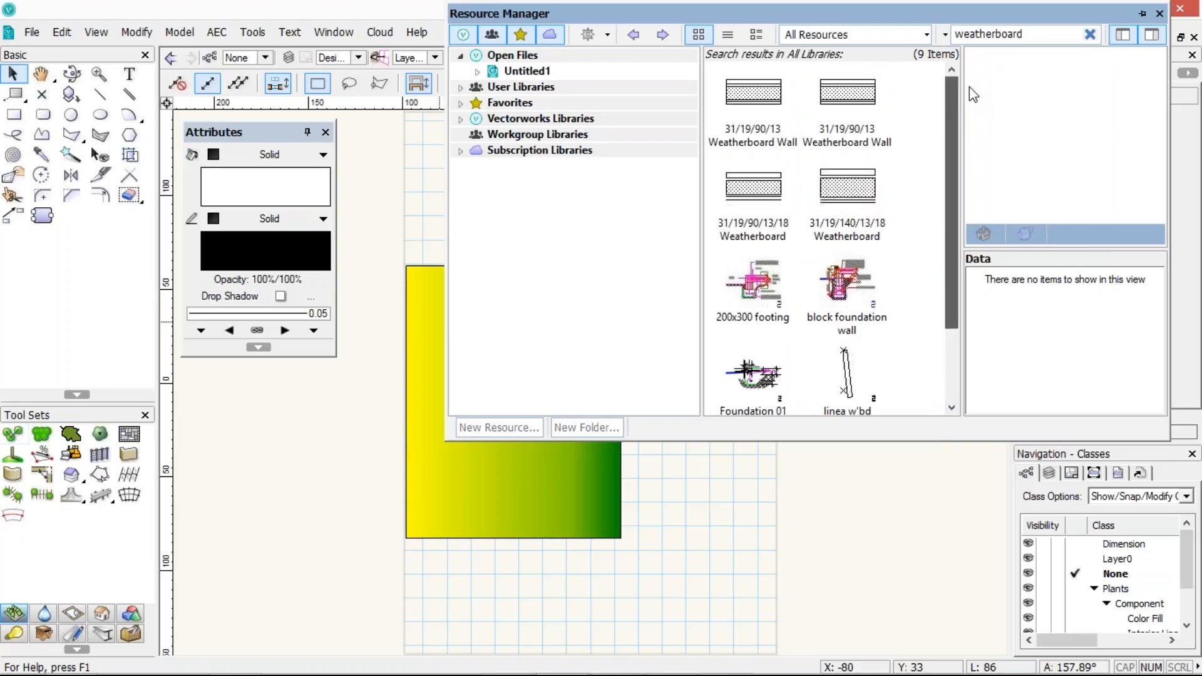
# Select the footing, block foundation wall and Foundation 01 results to inspect their tags
pyautogui.click(748, 137)
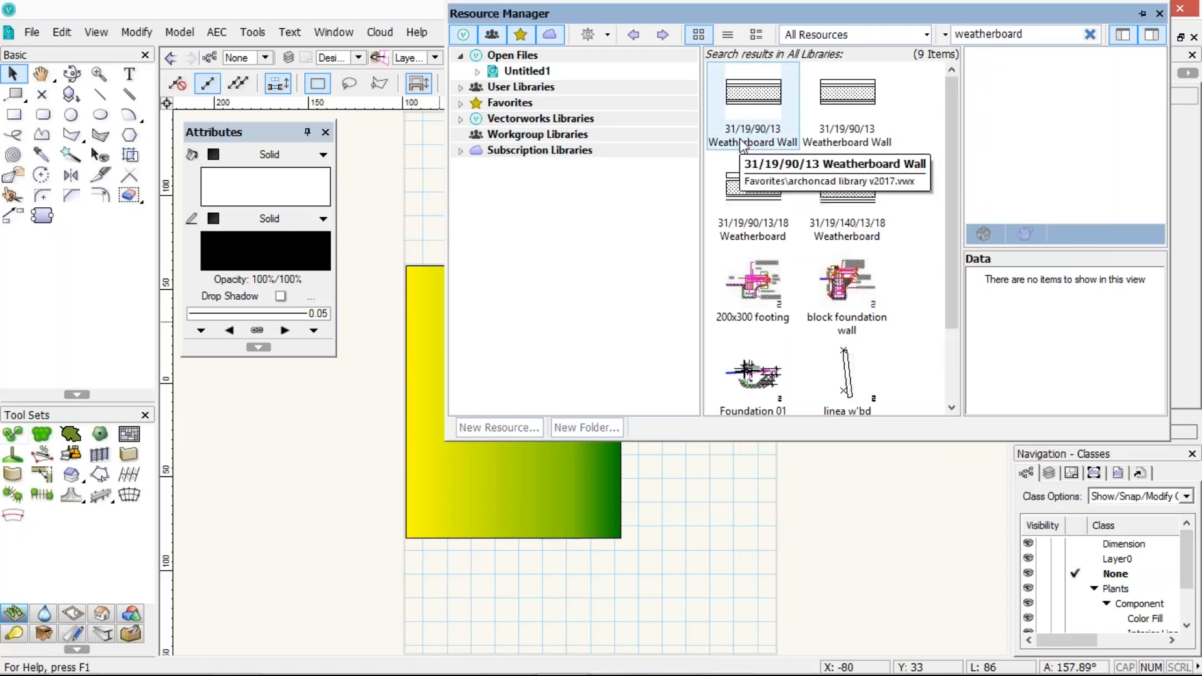
pyautogui.click(761, 293)
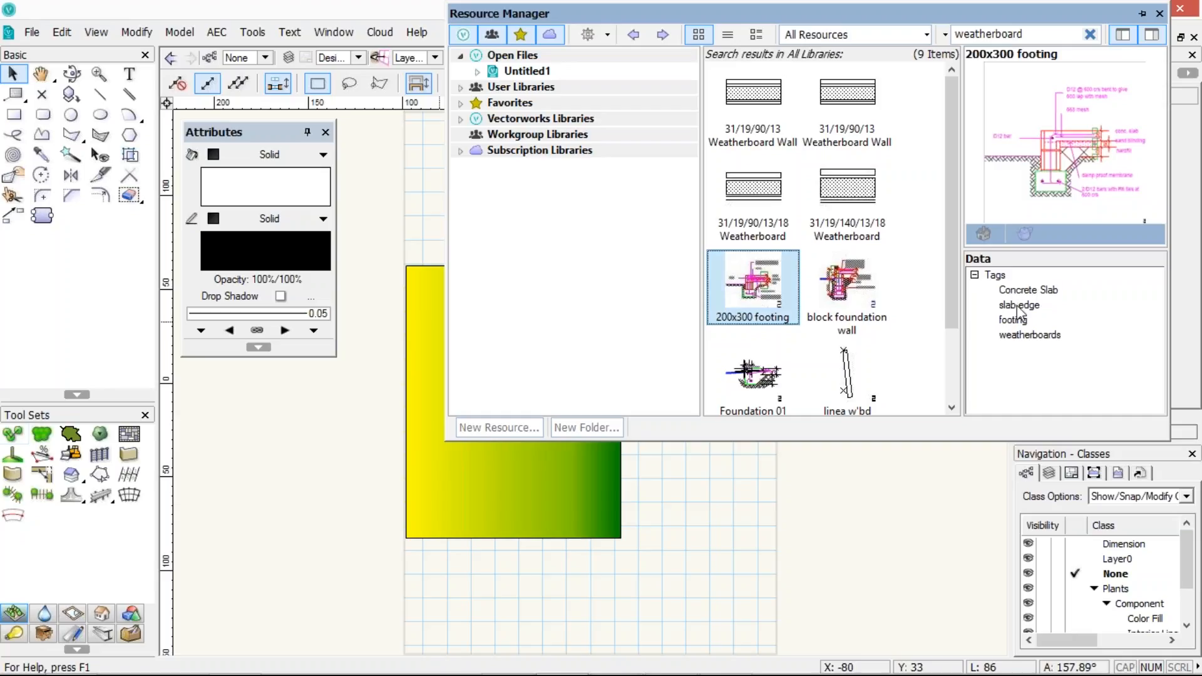
pyautogui.click(832, 307)
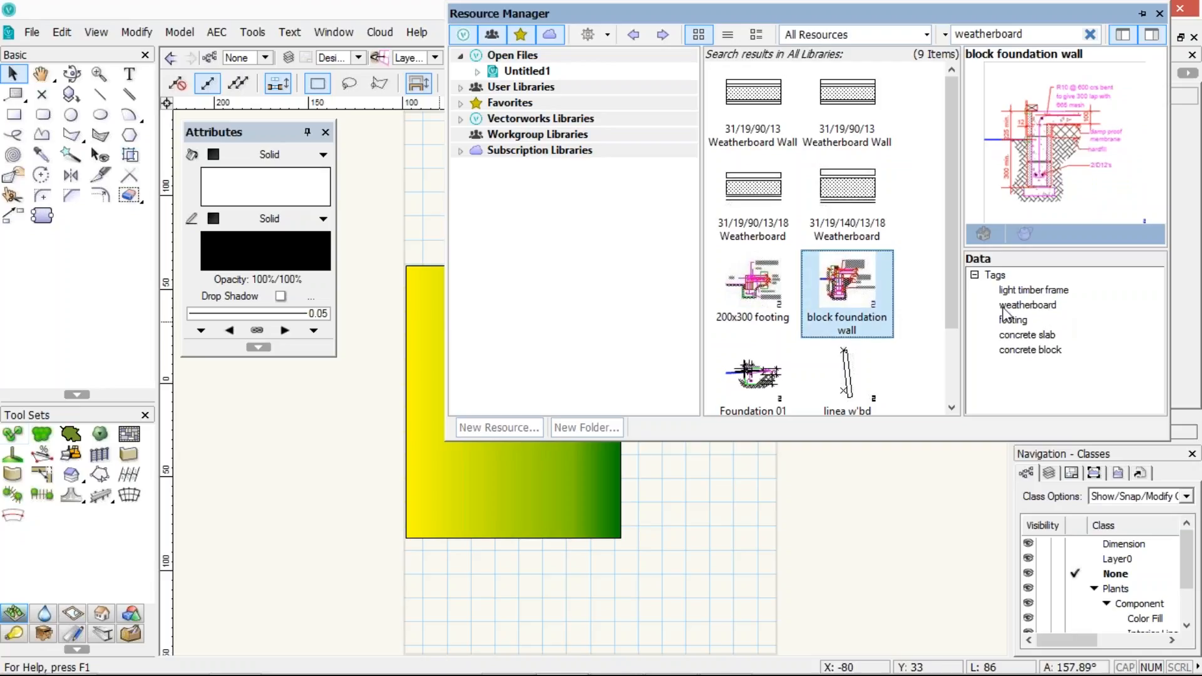
pyautogui.click(846, 374)
pyautogui.click(762, 393)
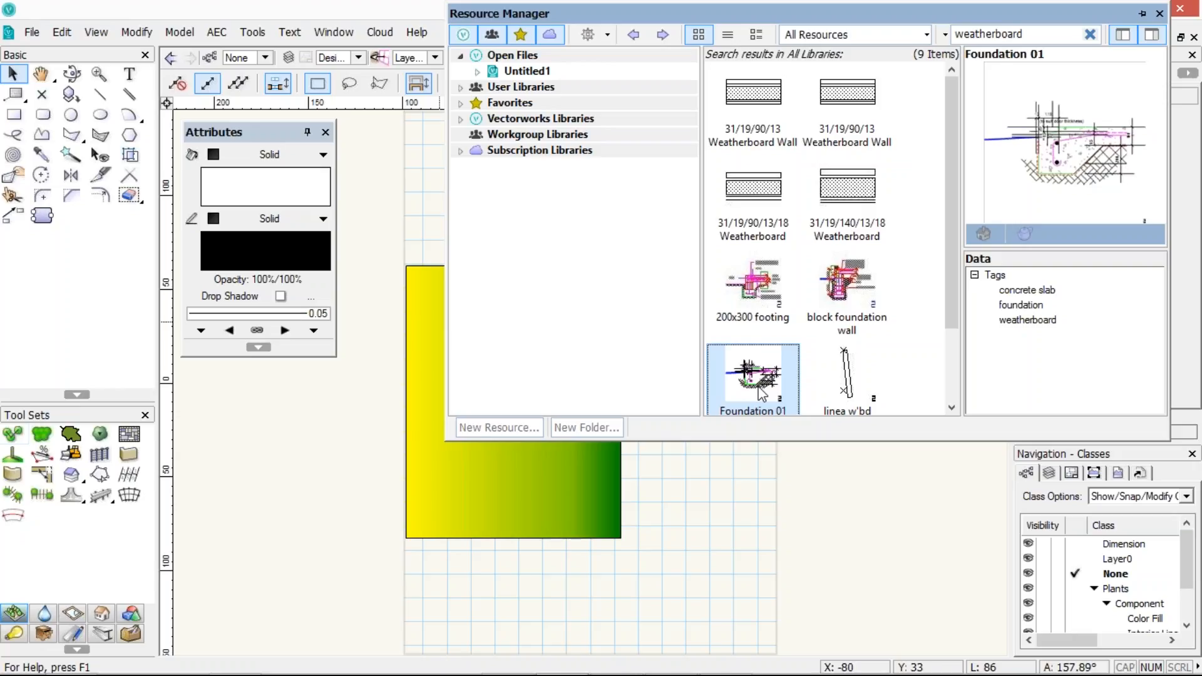
# Search all libraries for stucco
pyautogui.doubleClick(1015, 35)
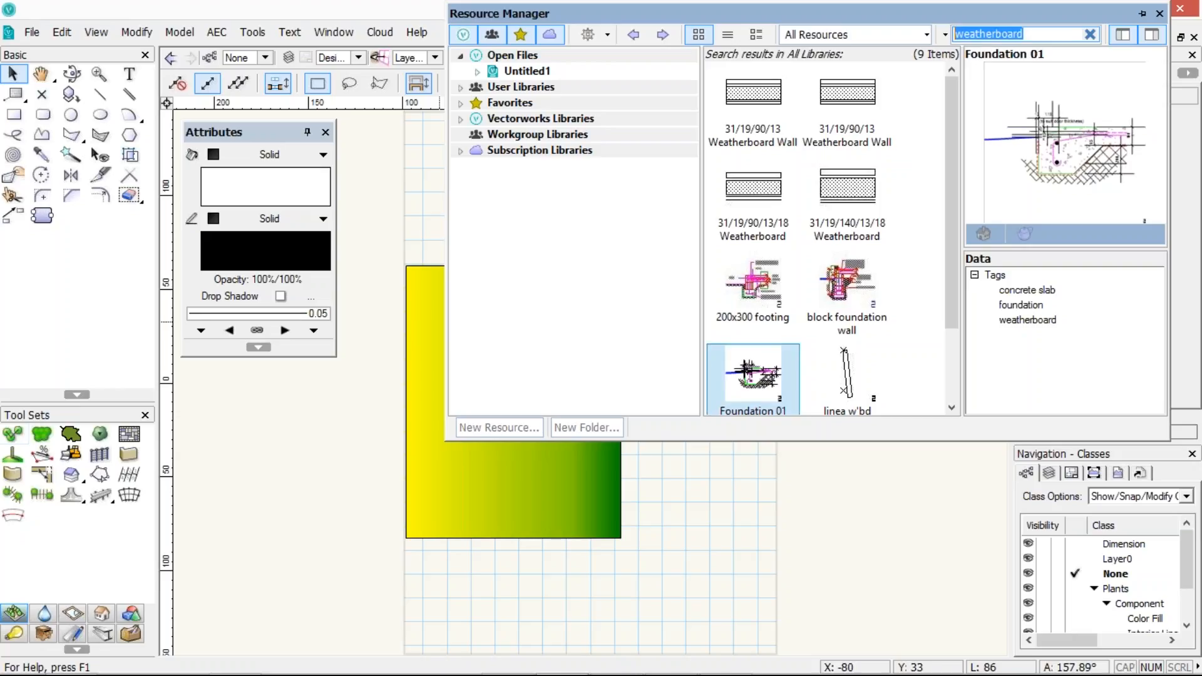
pyautogui.write('s')
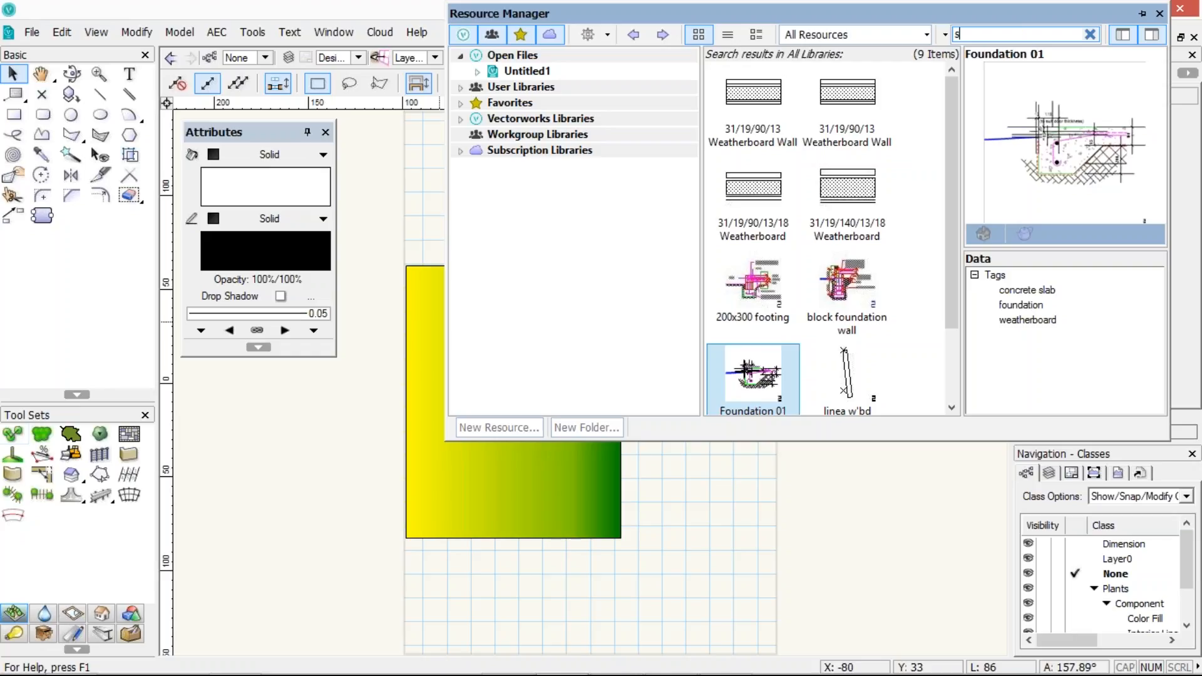
pyautogui.write('tucco')
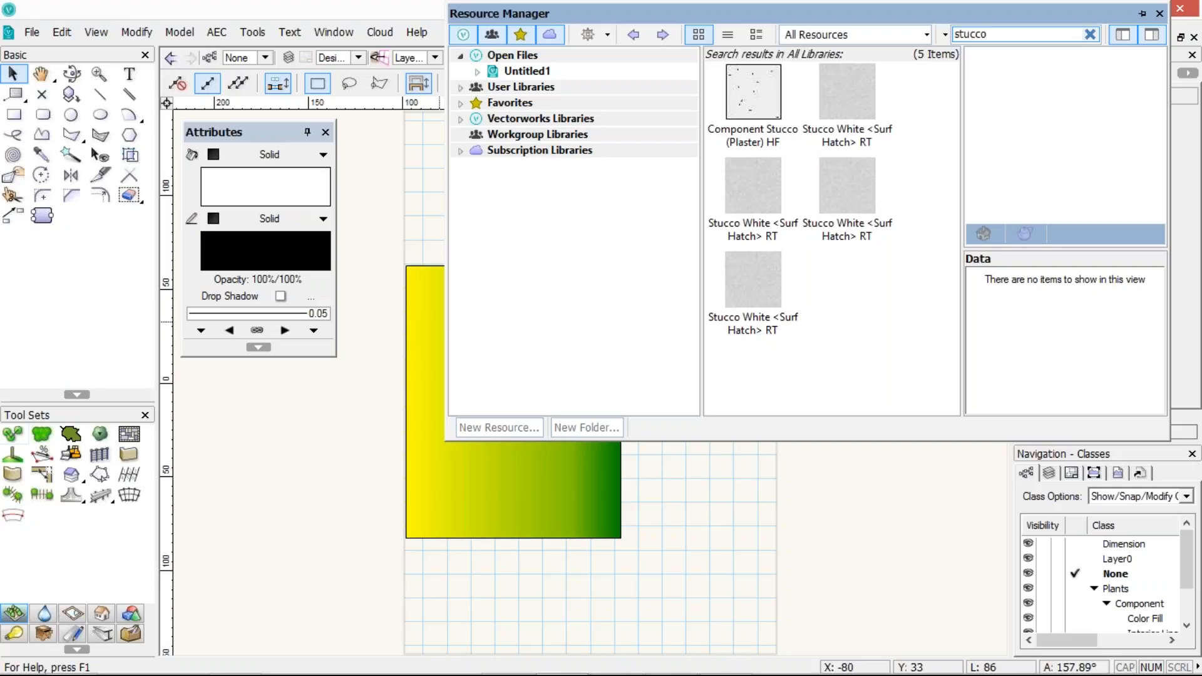
# Open the current file's 3D People folder and add the tag person to the MM-04 symbol
pyautogui.click(527, 70)
pyautogui.doubleClick(761, 95)
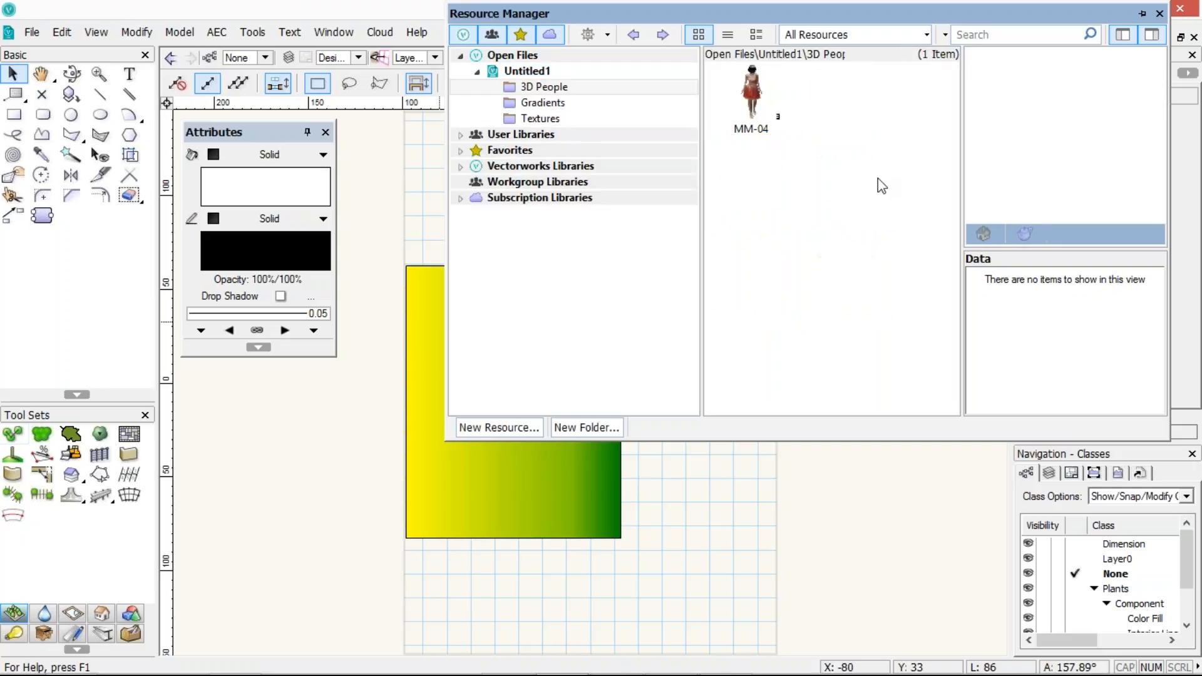
pyautogui.rightClick(760, 95)
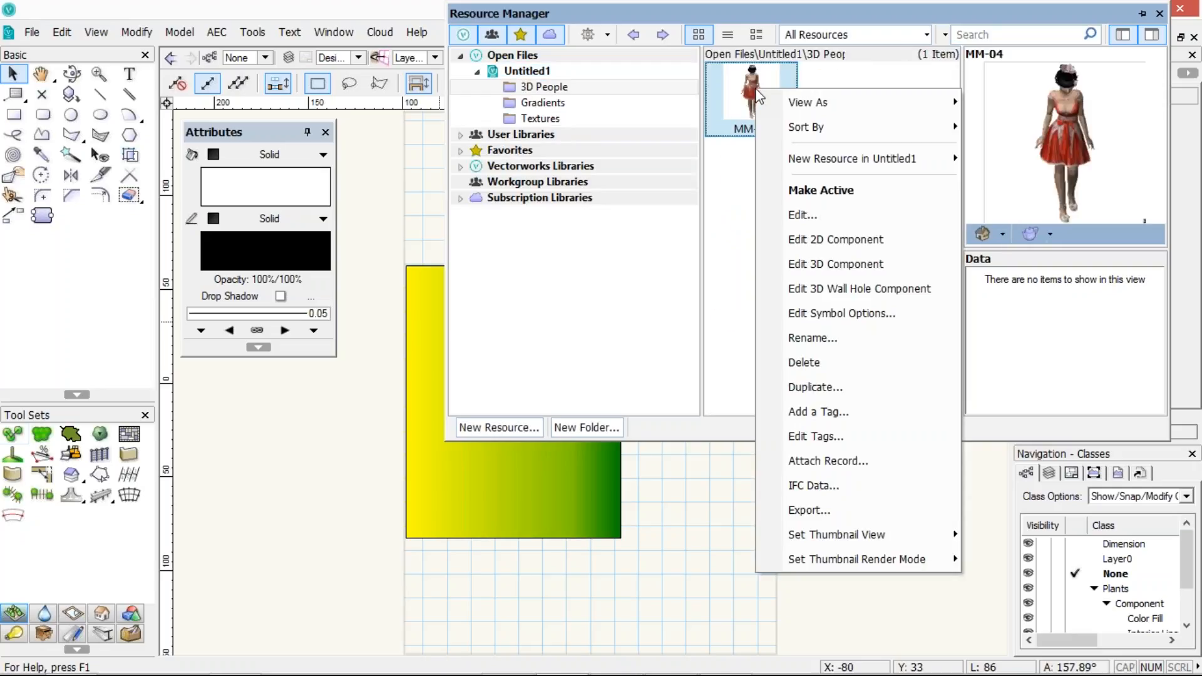
pyautogui.click(810, 411)
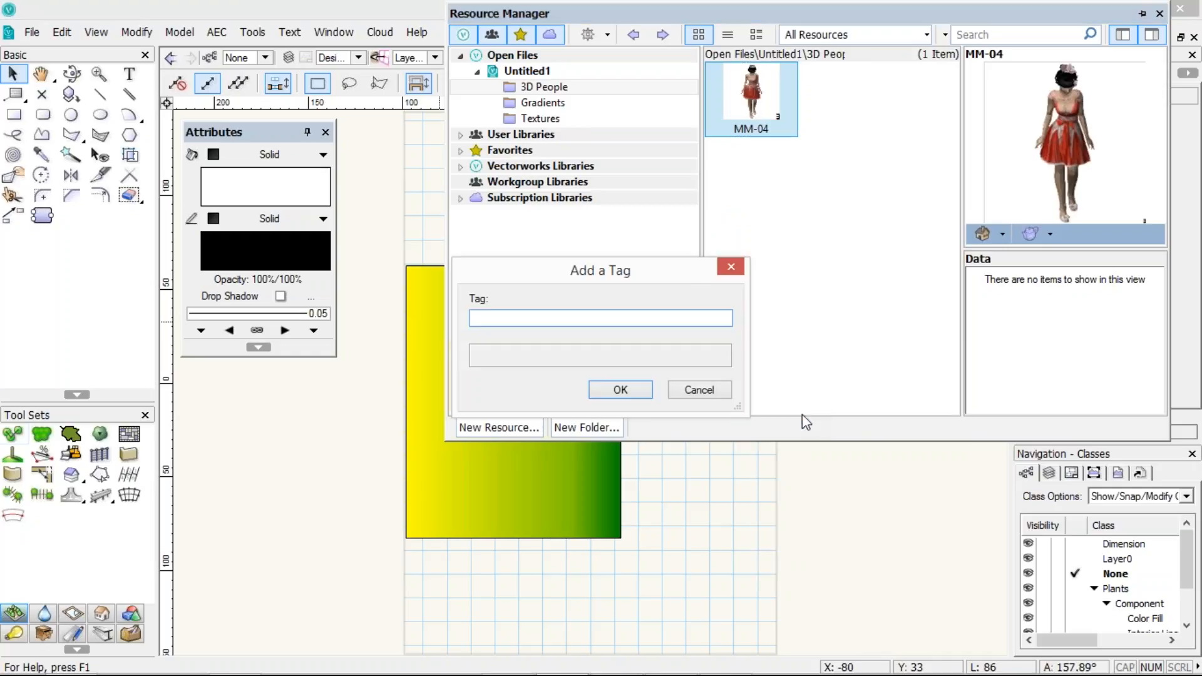
pyautogui.write('person')
pyautogui.press('Return')
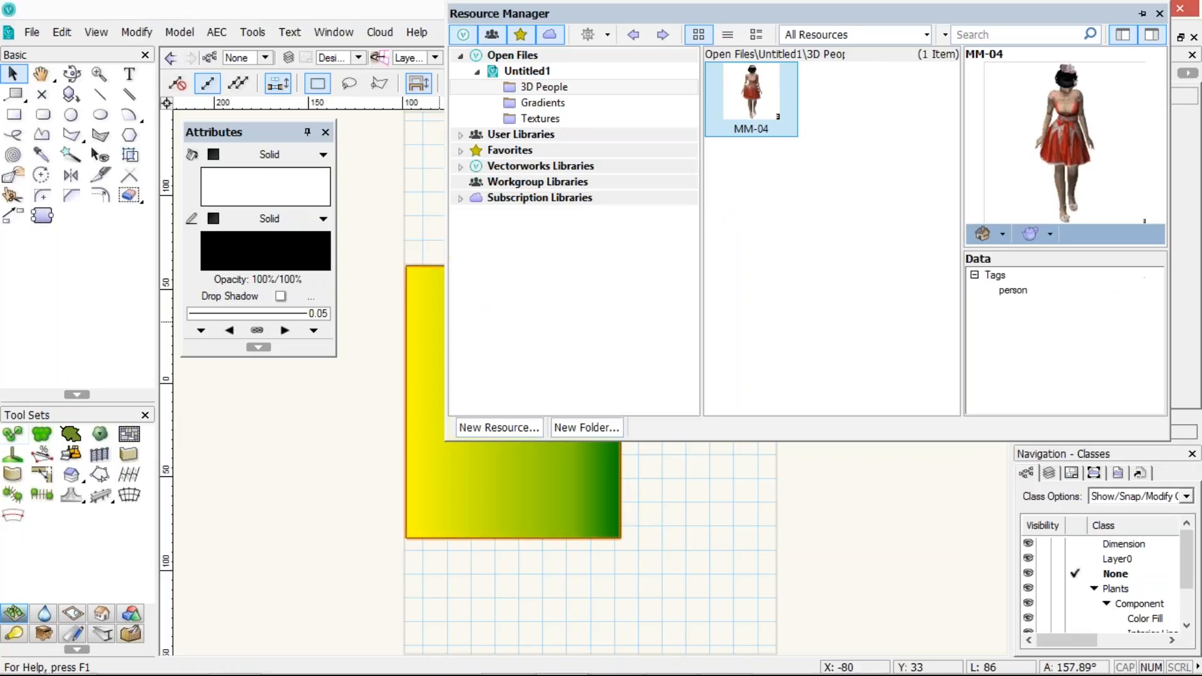
# Add the tag red dress to the MM-04 symbol through Edit Tags
pyautogui.rightClick(751, 113)
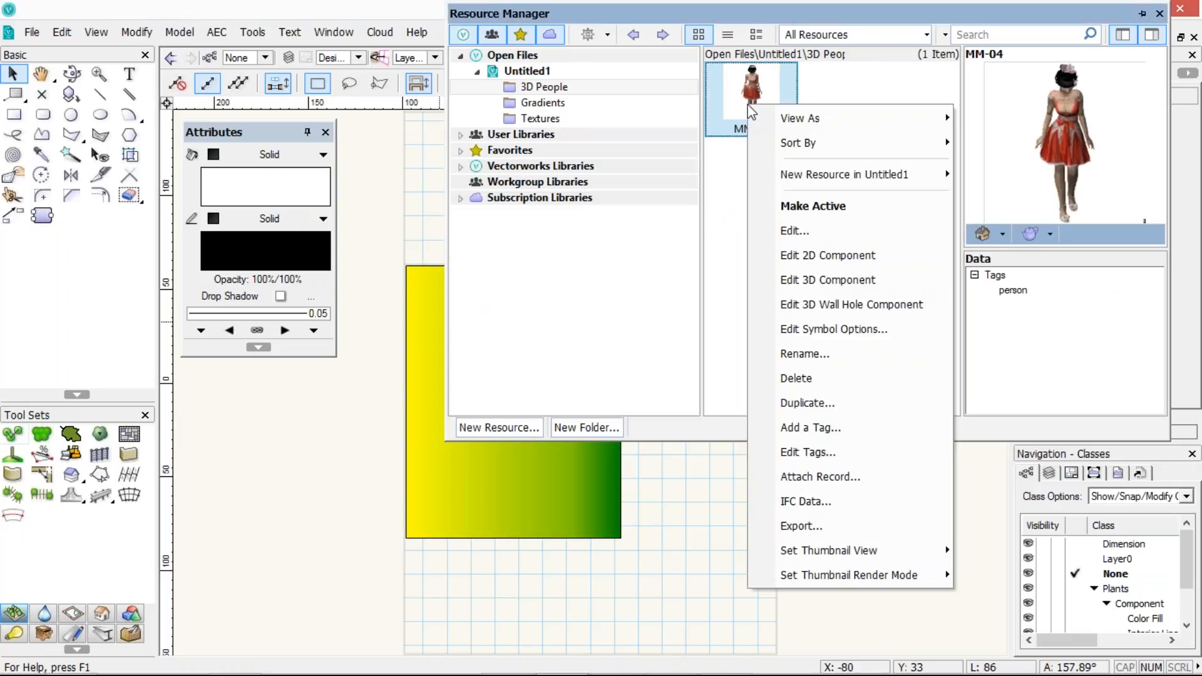
pyautogui.click(797, 452)
pyautogui.click(557, 313)
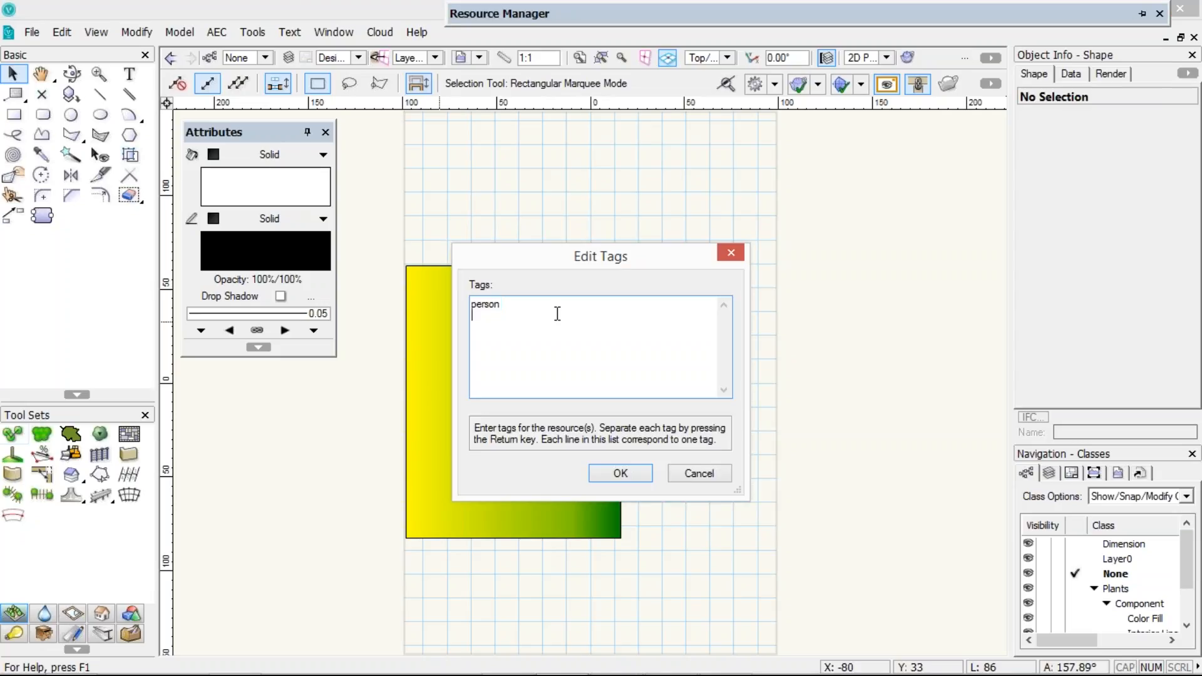
pyautogui.write('red dress')
pyautogui.press('BackSpace')
pyautogui.press('BackSpace')
pyautogui.write('aa')
pyautogui.press('BackSpace')
pyautogui.press('BackSpace')
pyautogui.write('ss')
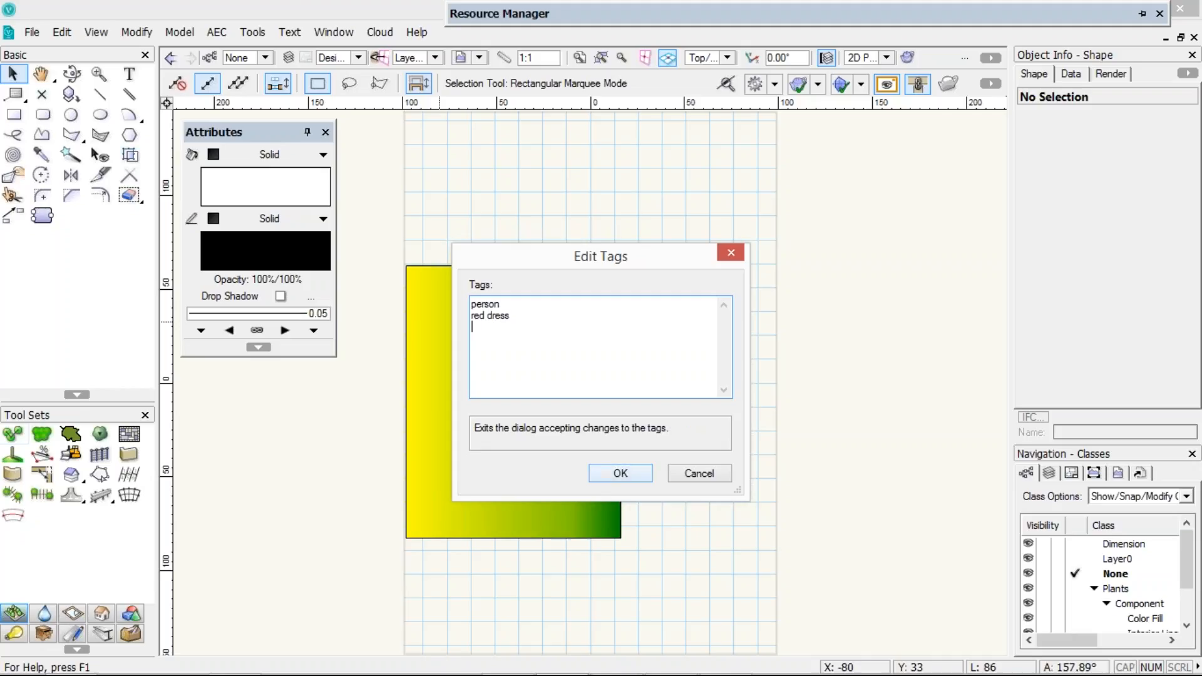
pyautogui.click(619, 472)
# Search all libraries for red dress and select the Girl in Red Dress result to preview it
pyautogui.moveTo(976, 13)
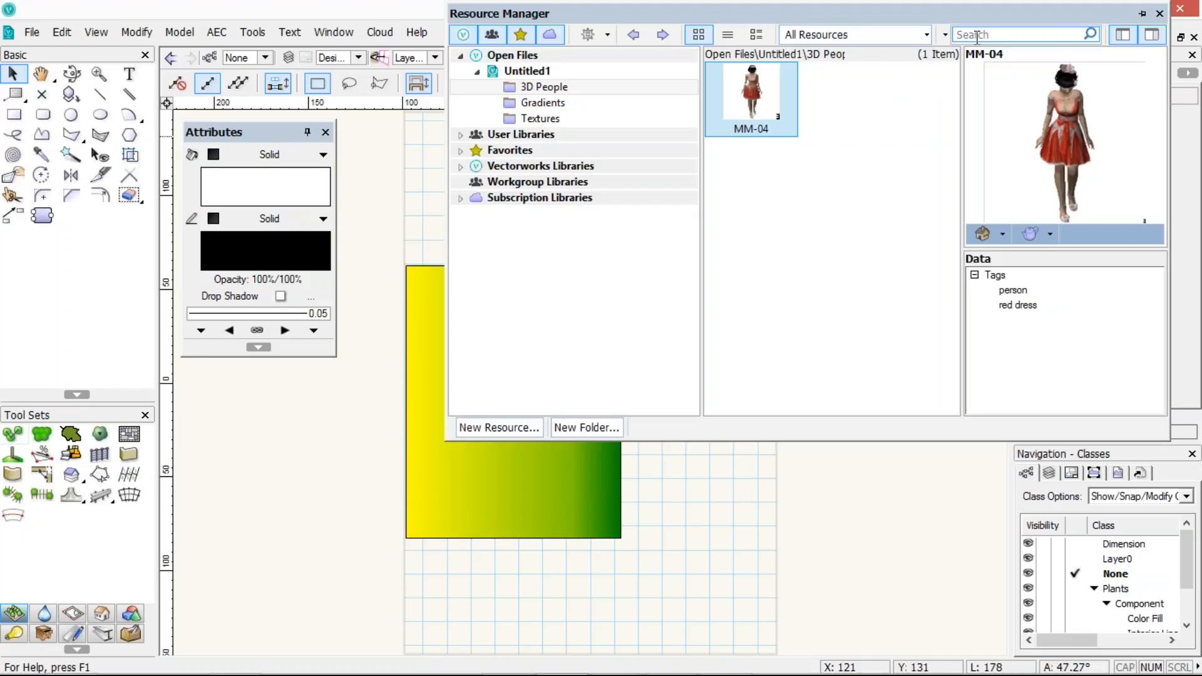
pyautogui.click(968, 33)
pyautogui.write('red dr')
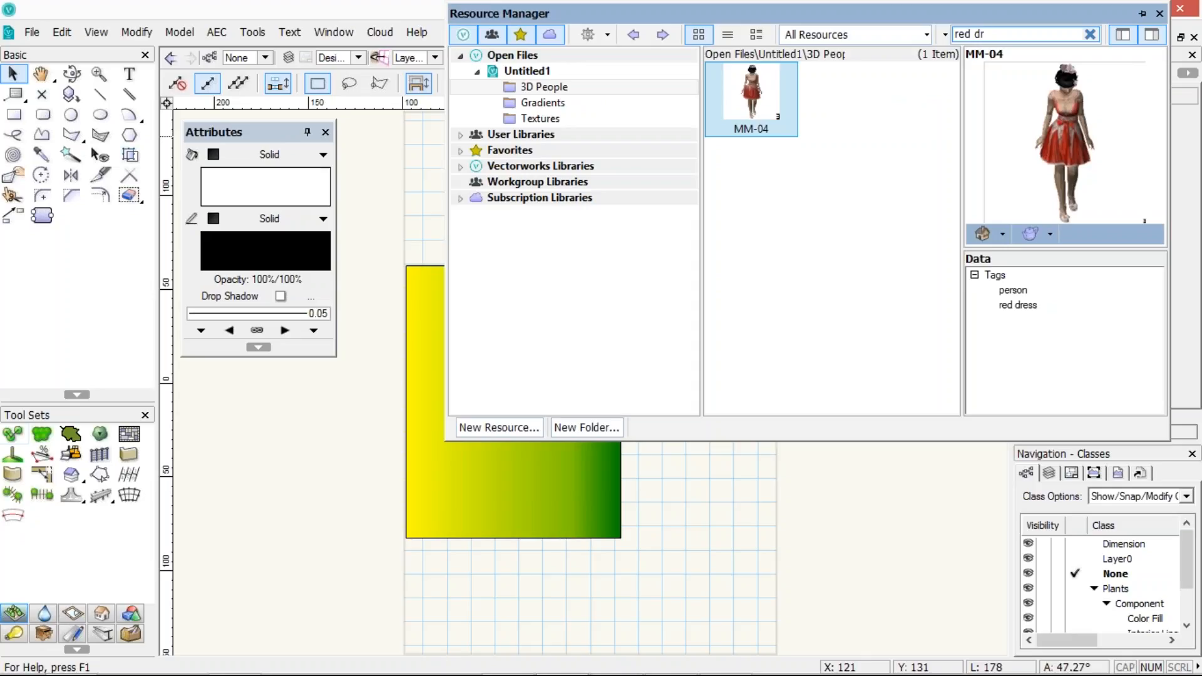
pyautogui.write('eaa')
pyautogui.press('BackSpace')
pyautogui.press('BackSpace')
pyautogui.write('ss')
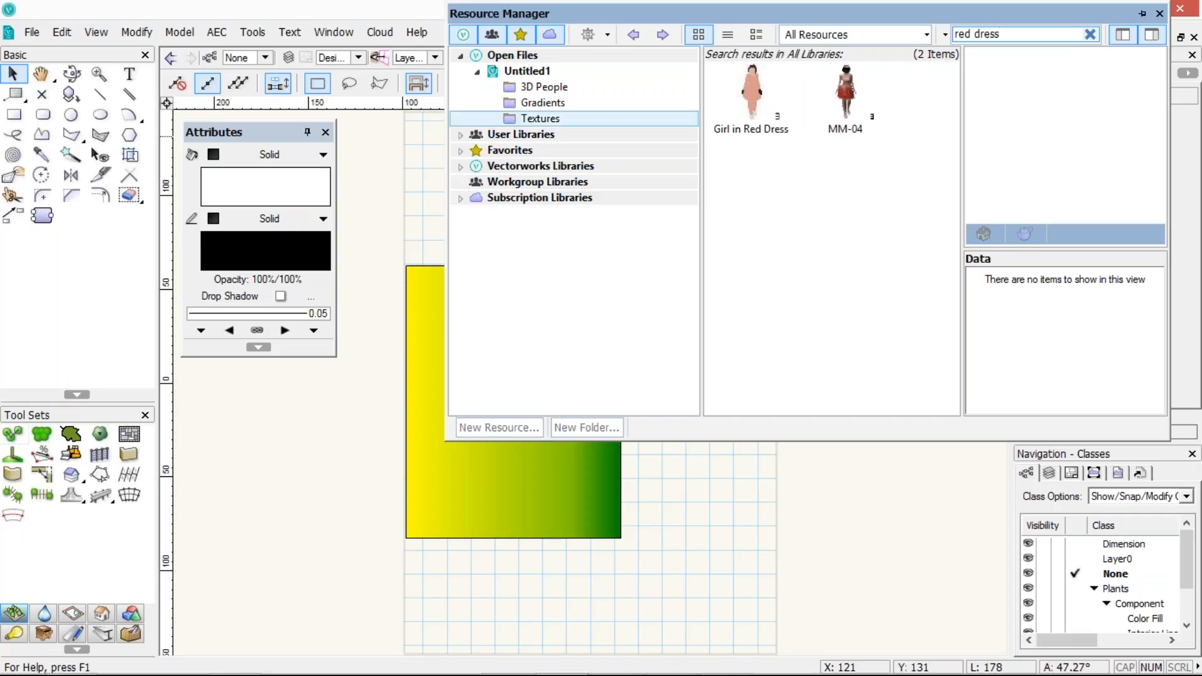
pyautogui.click(751, 100)
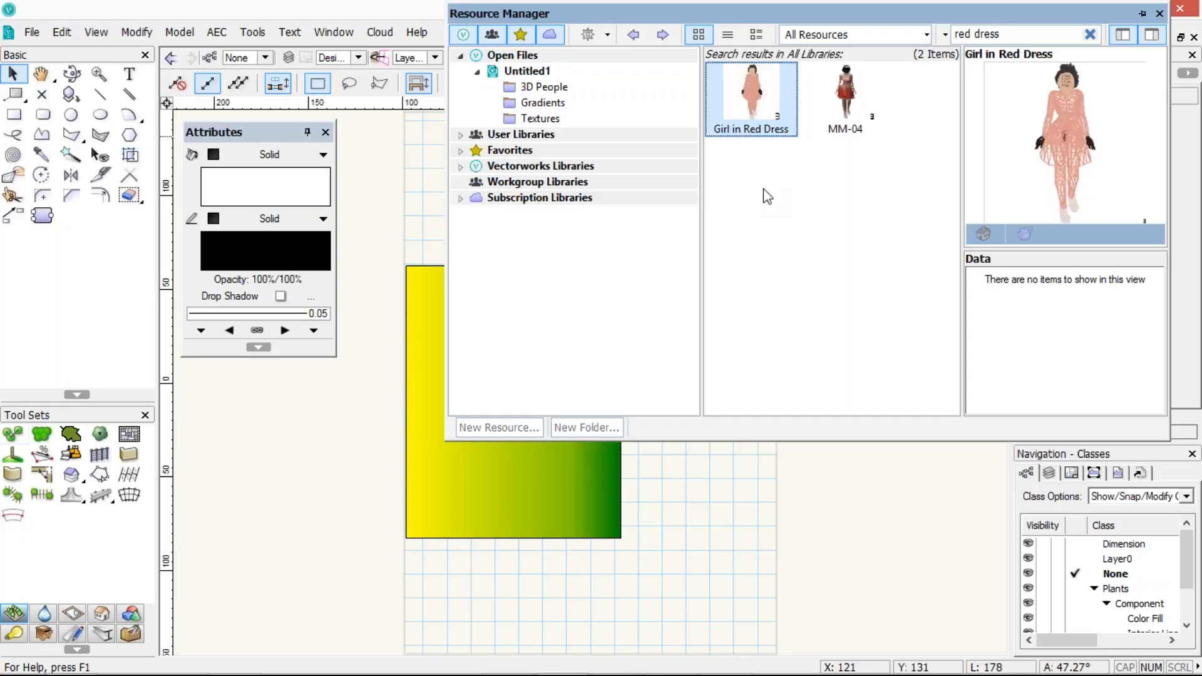
pyautogui.click(775, 172)
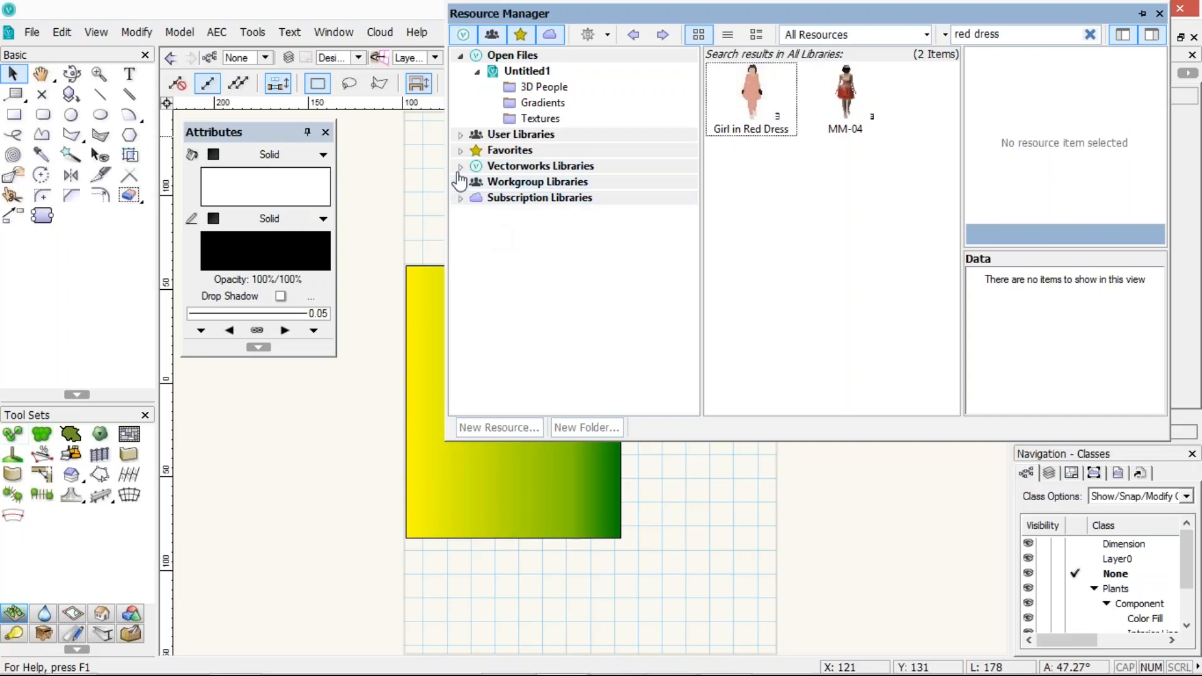
# Expand User Libraries and its Defaults folder in the library tree
pyautogui.click(461, 136)
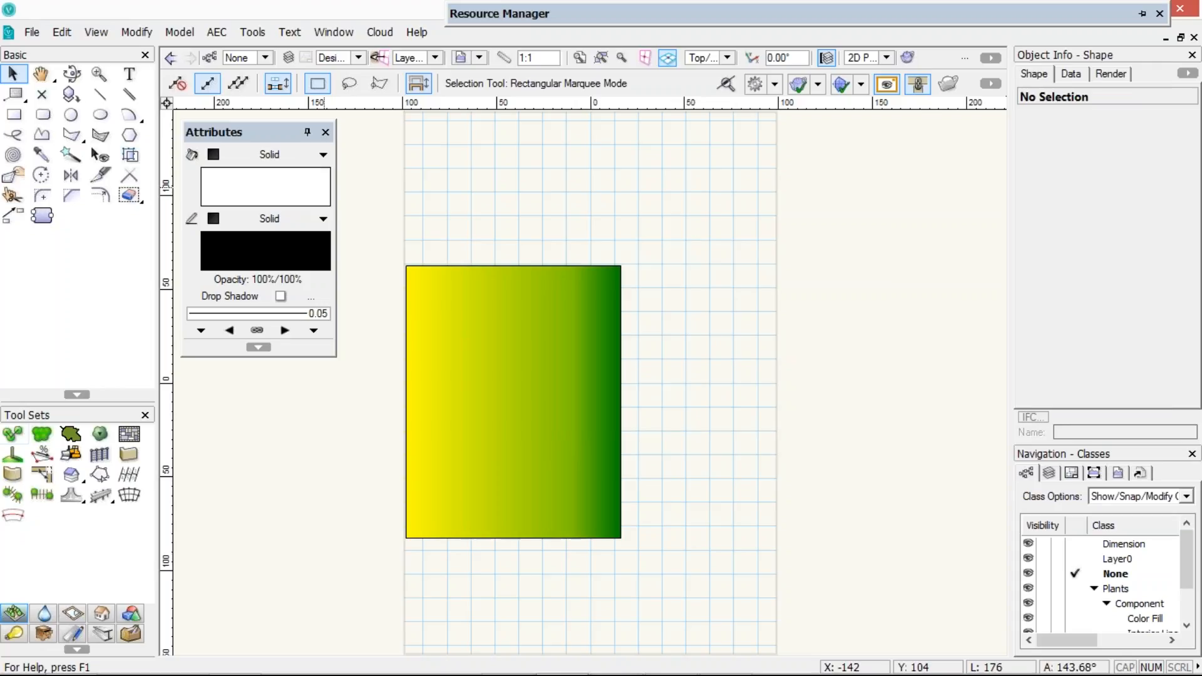
pyautogui.moveTo(500, 13)
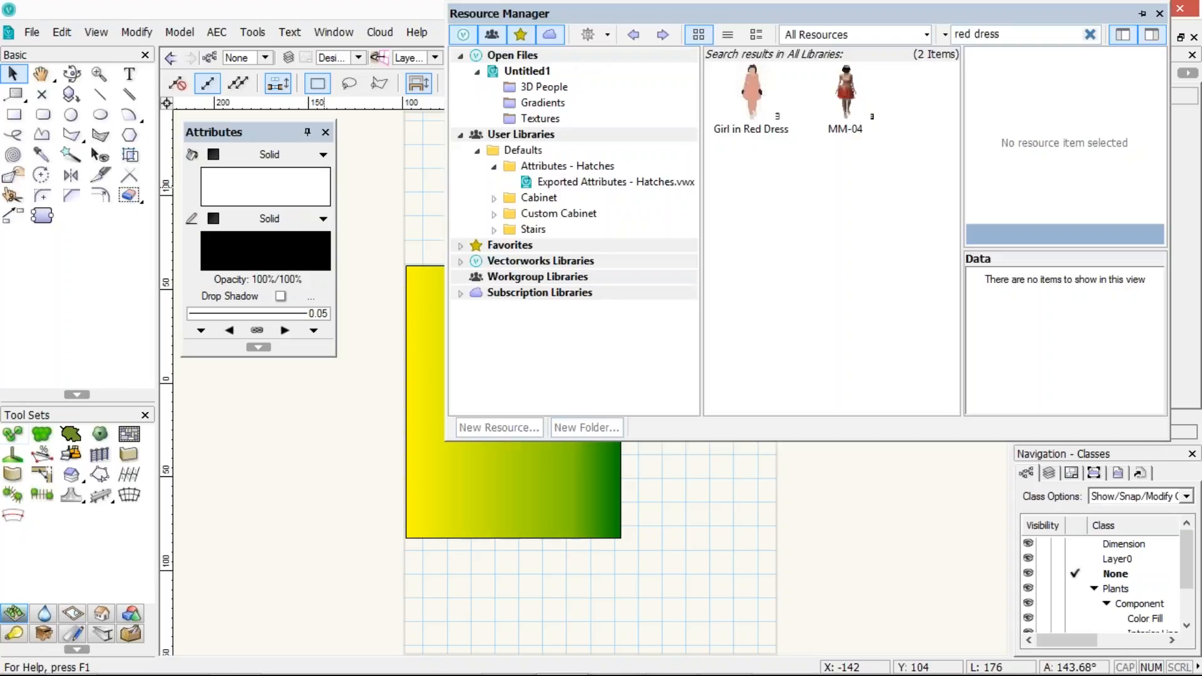
pyautogui.click(481, 152)
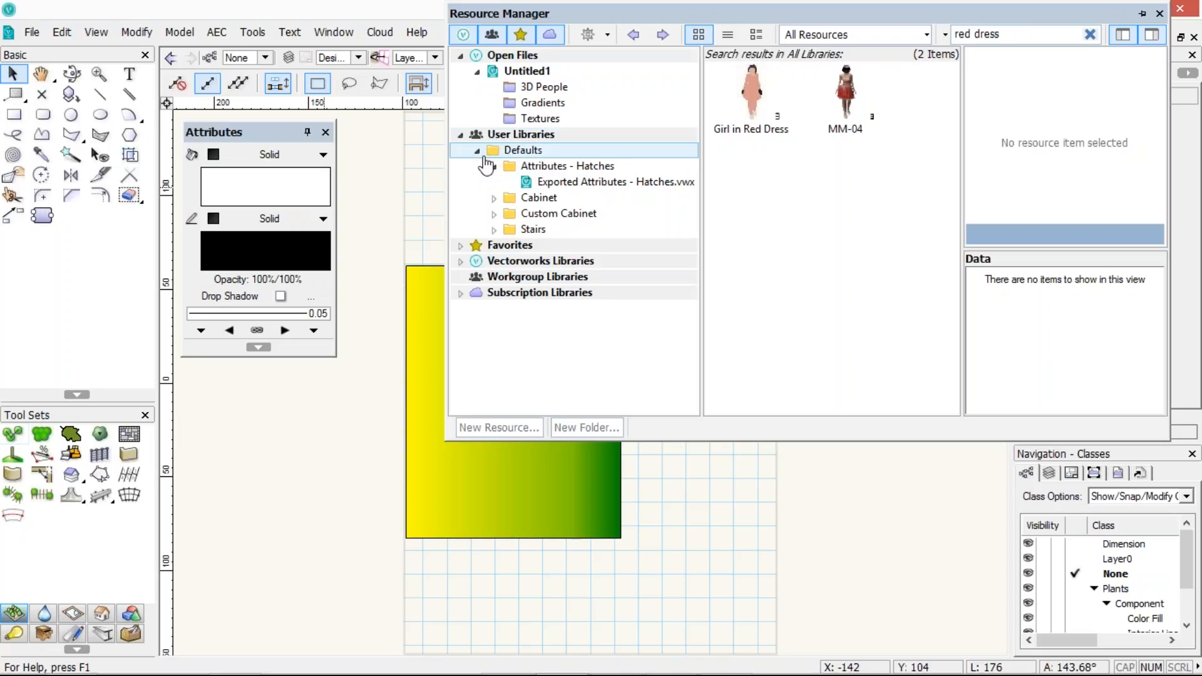
pyautogui.click(478, 151)
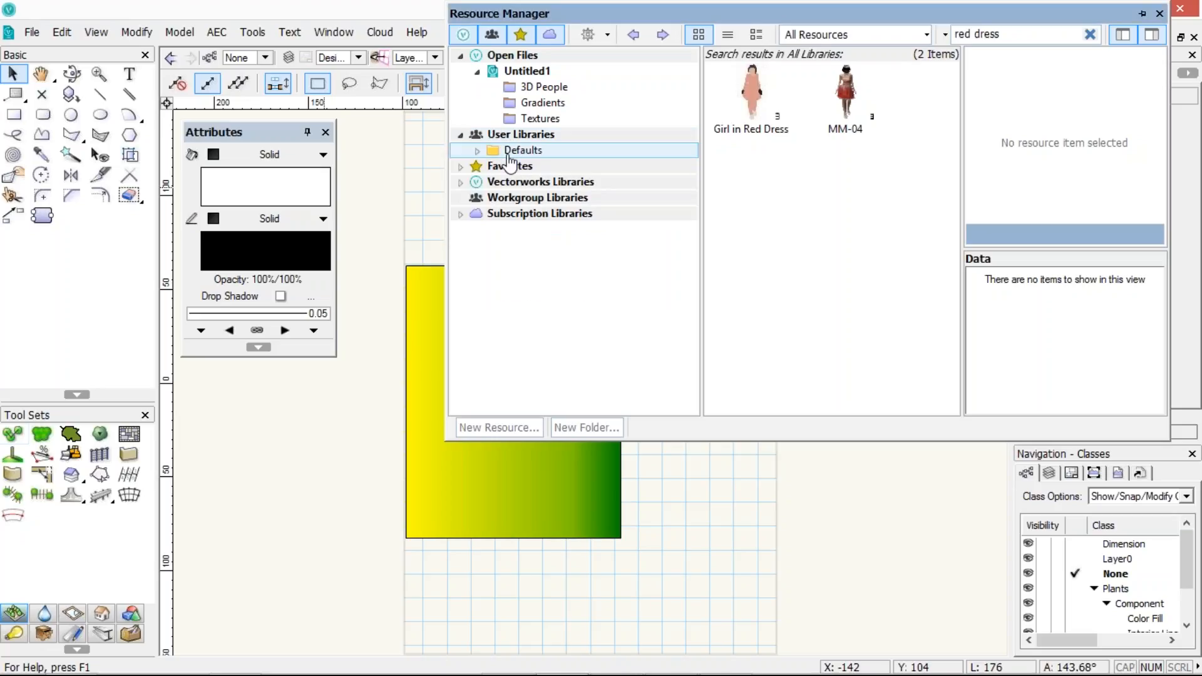
pyautogui.click(477, 152)
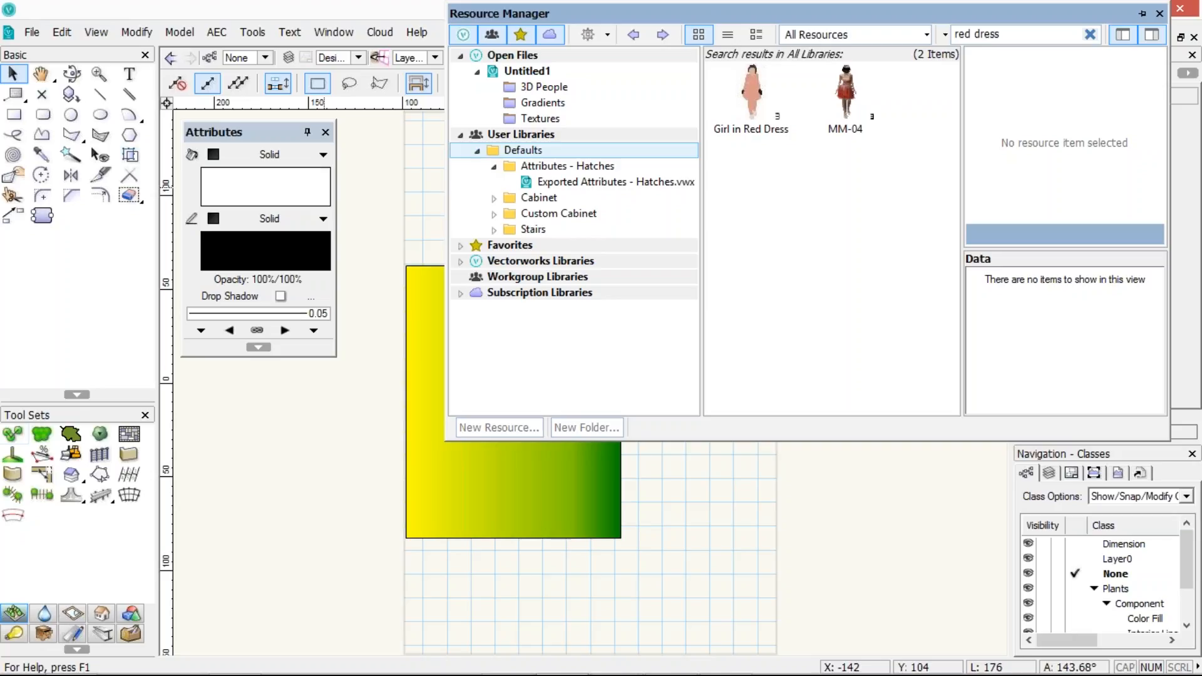
# Open Vectorworks Preferences and explore the user data folder from the User Folders section
pyautogui.click(990, 84)
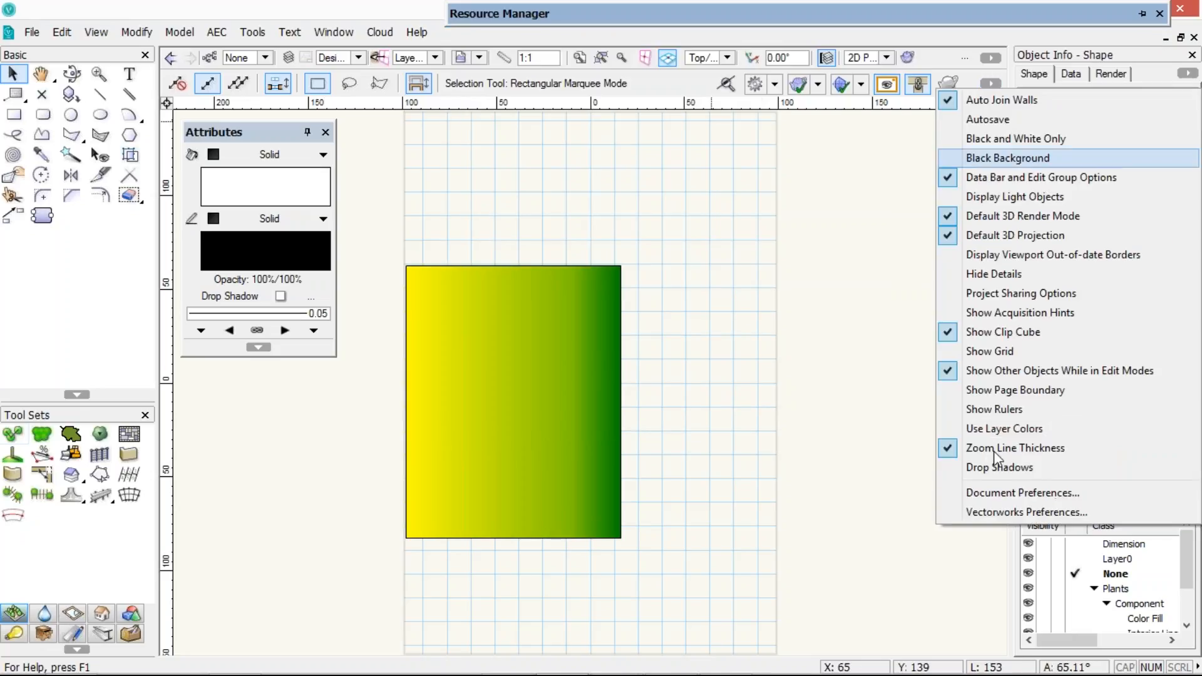
pyautogui.click(1001, 512)
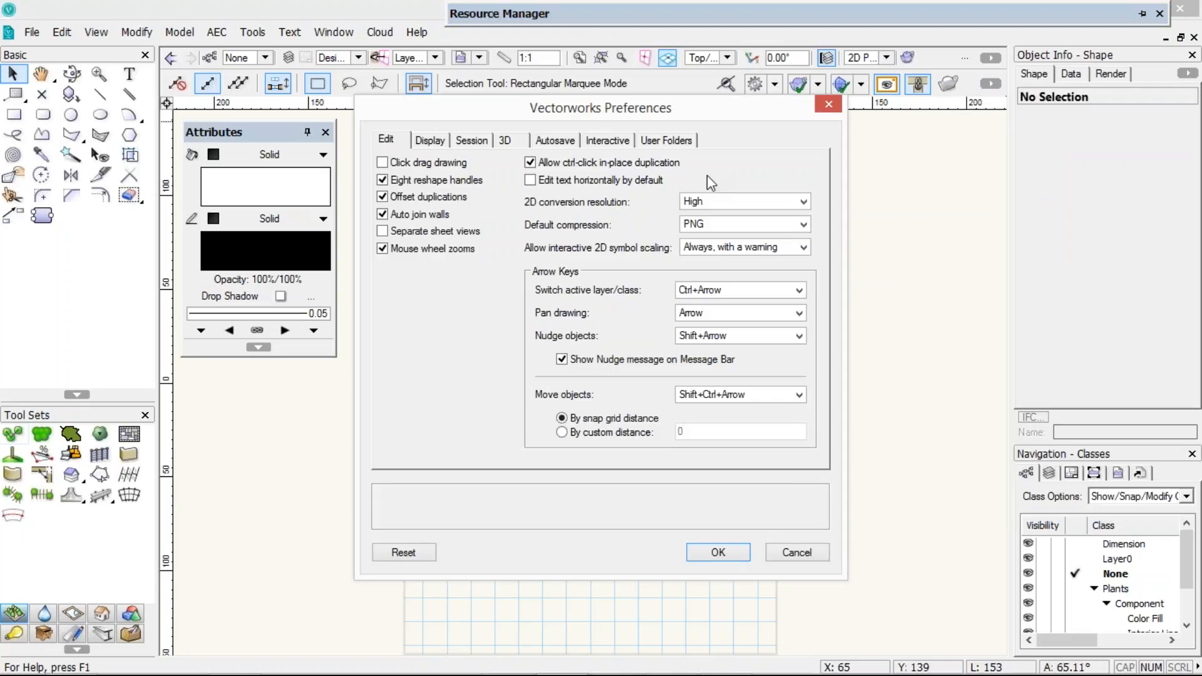
pyautogui.click(666, 139)
pyautogui.click(761, 209)
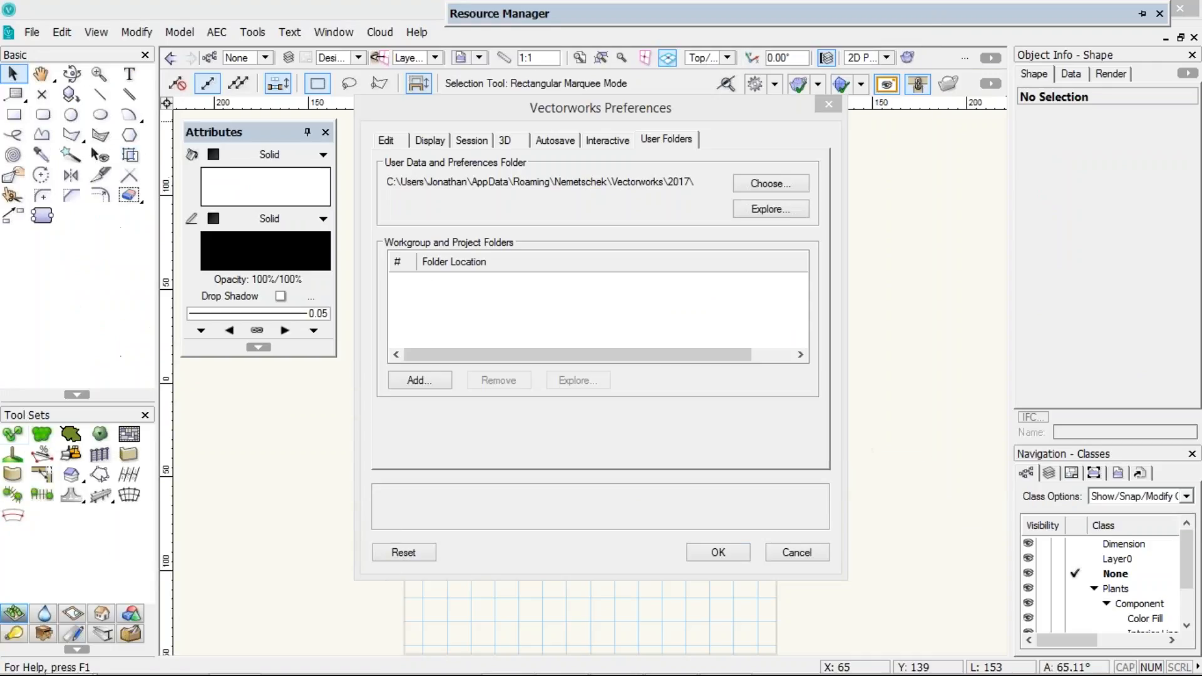
# Open the Libraries folder inside the Vectorworks 2017 user data folder
pyautogui.moveTo(524, 136); pyautogui.dragTo(419, 16)
pyautogui.click(140, 108)
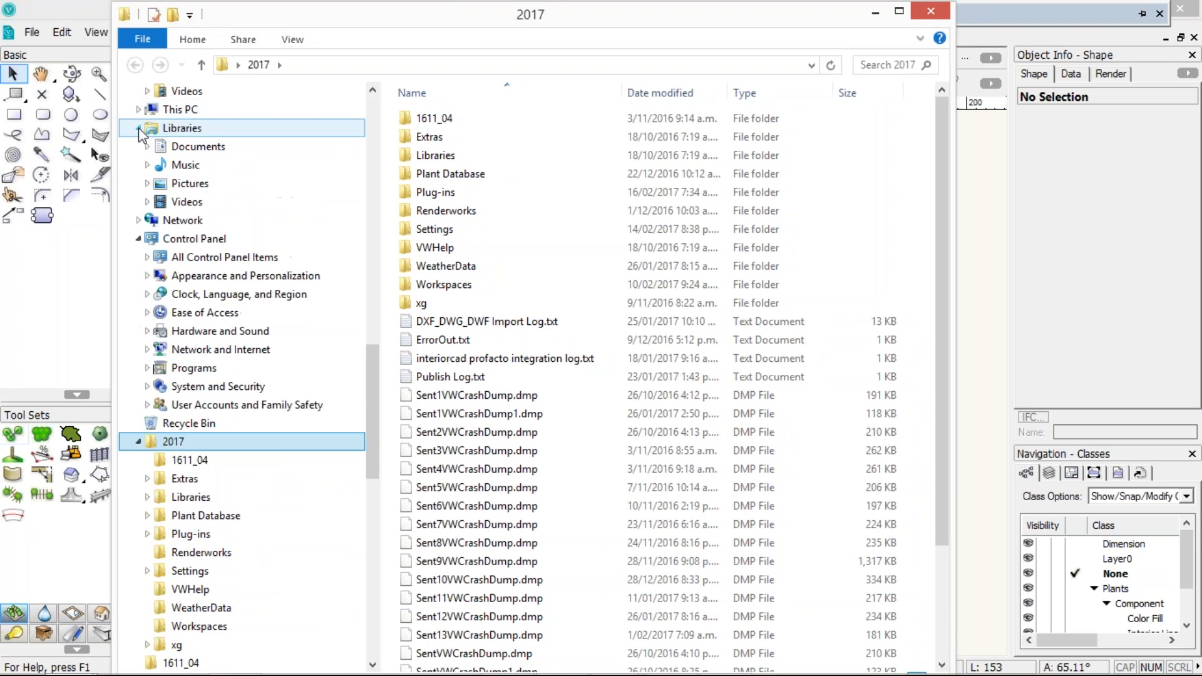
pyautogui.click(137, 128)
pyautogui.click(138, 165)
pyautogui.click(139, 201)
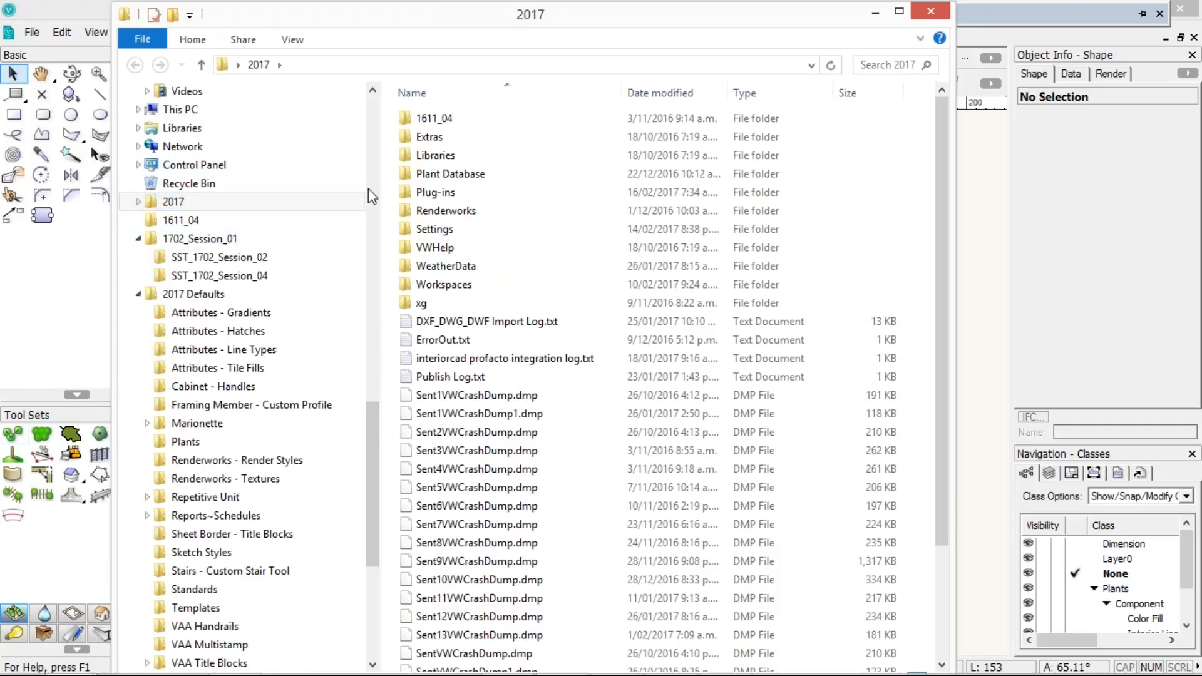
pyautogui.click(372, 135)
pyautogui.click(373, 128)
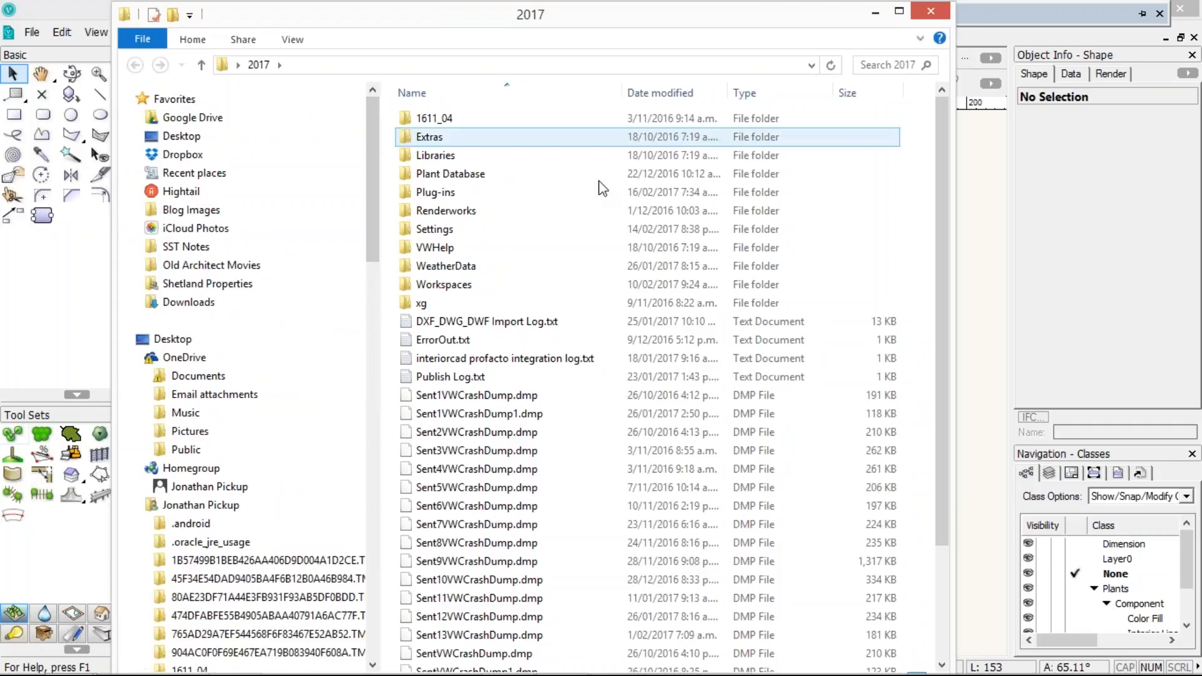
pyautogui.doubleClick(433, 158)
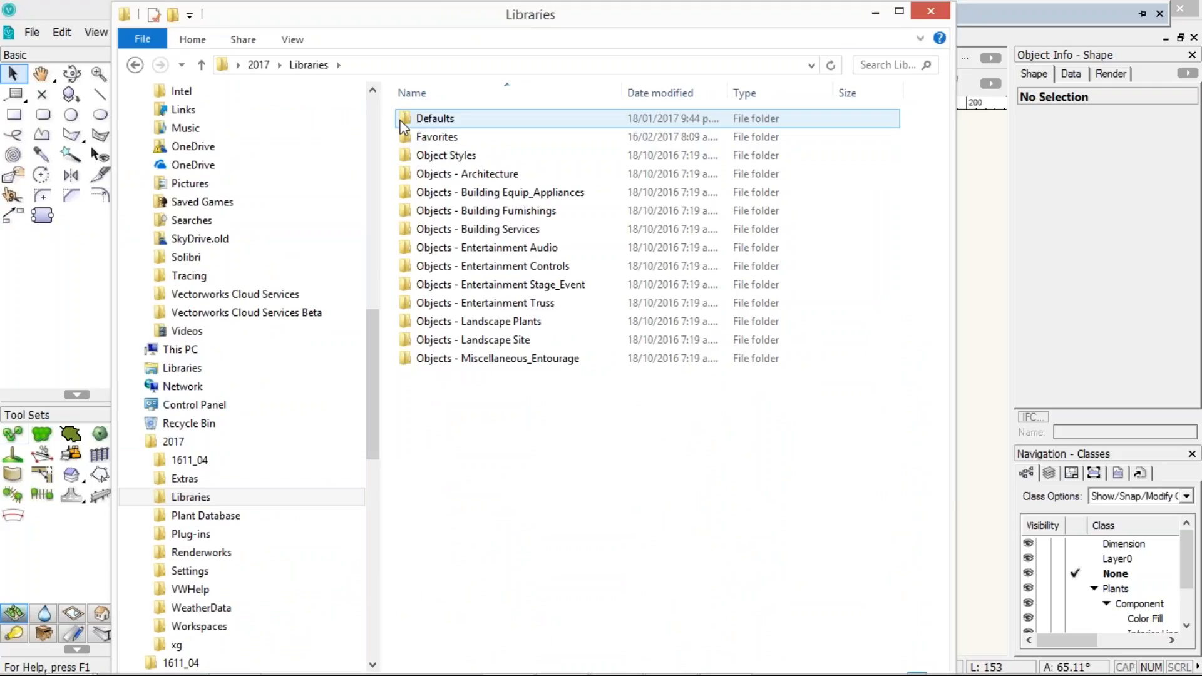
# Browse the Defaults library folder, including Attributes - Gradients, and return to the Libraries folder
pyautogui.moveTo(113, 169); pyautogui.dragTo(9, 169)
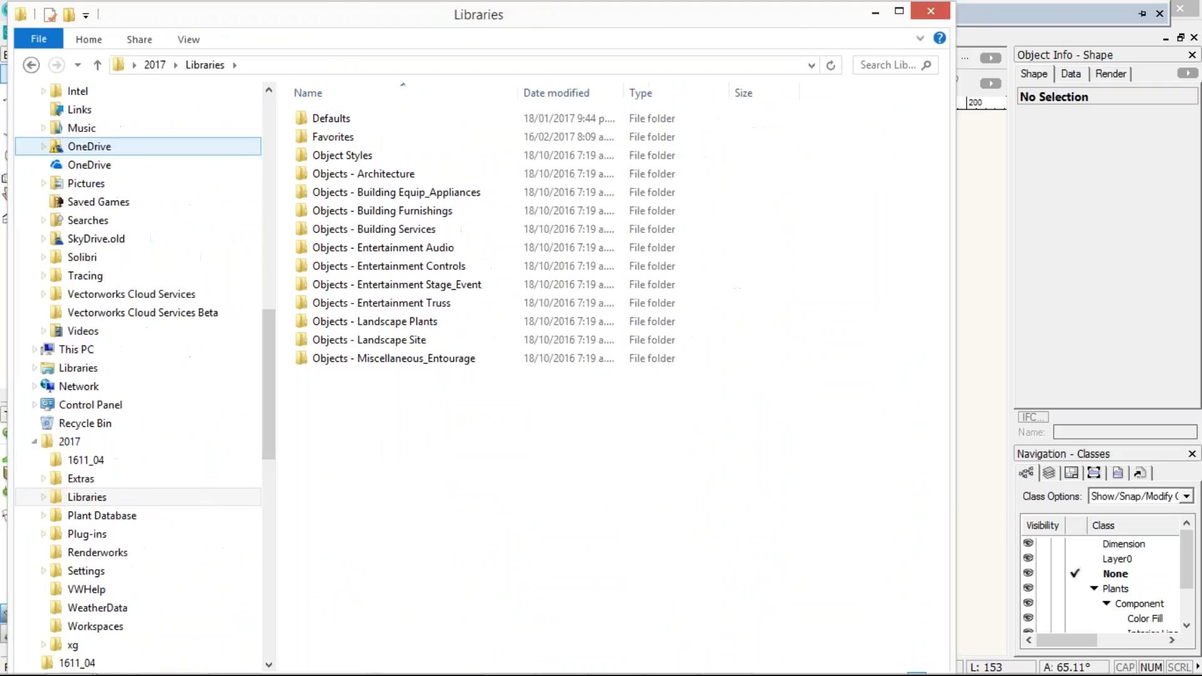
pyautogui.doubleClick(307, 120)
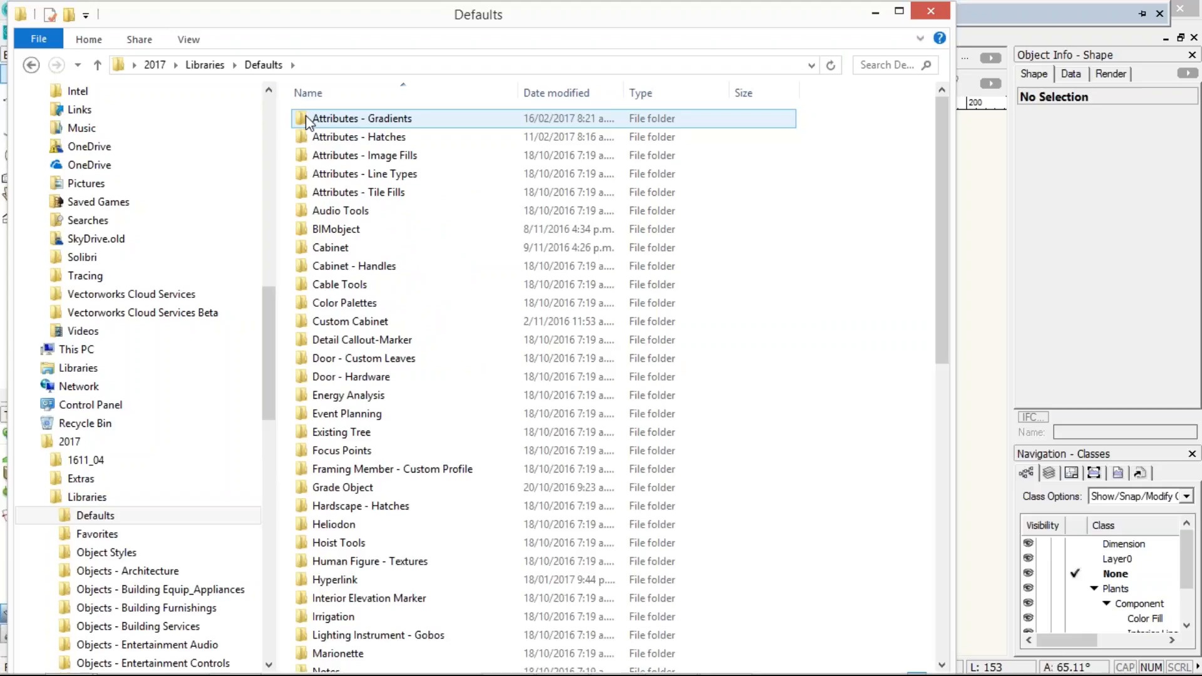
pyautogui.doubleClick(316, 121)
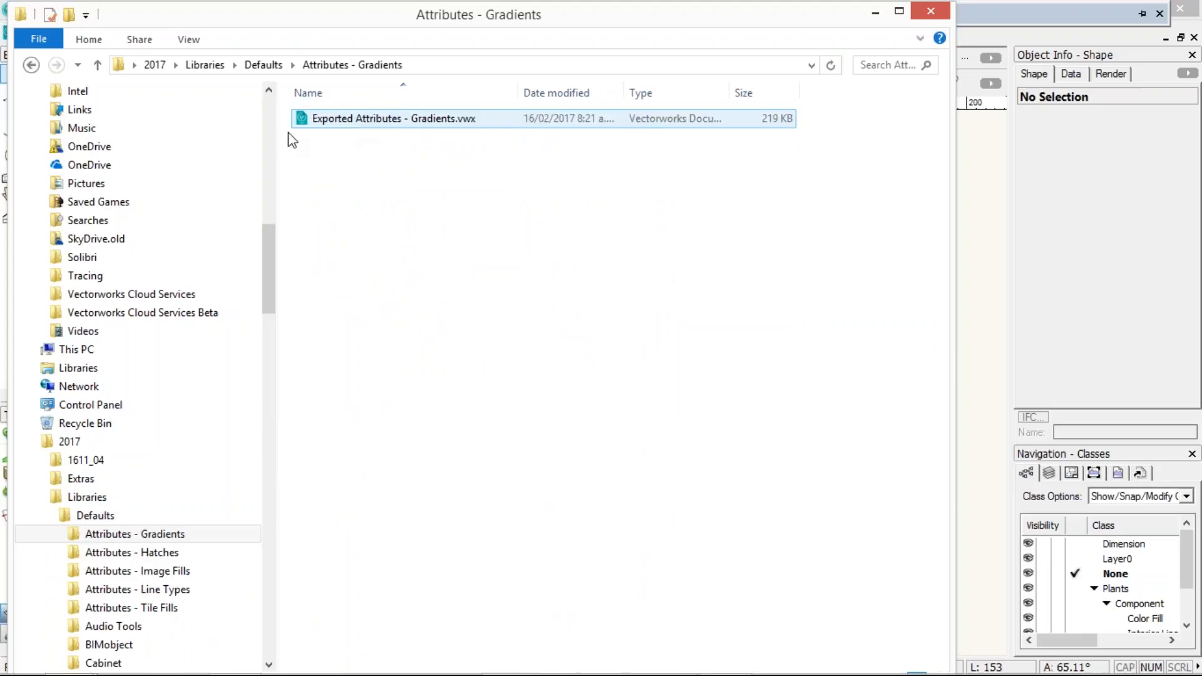
pyautogui.click(32, 66)
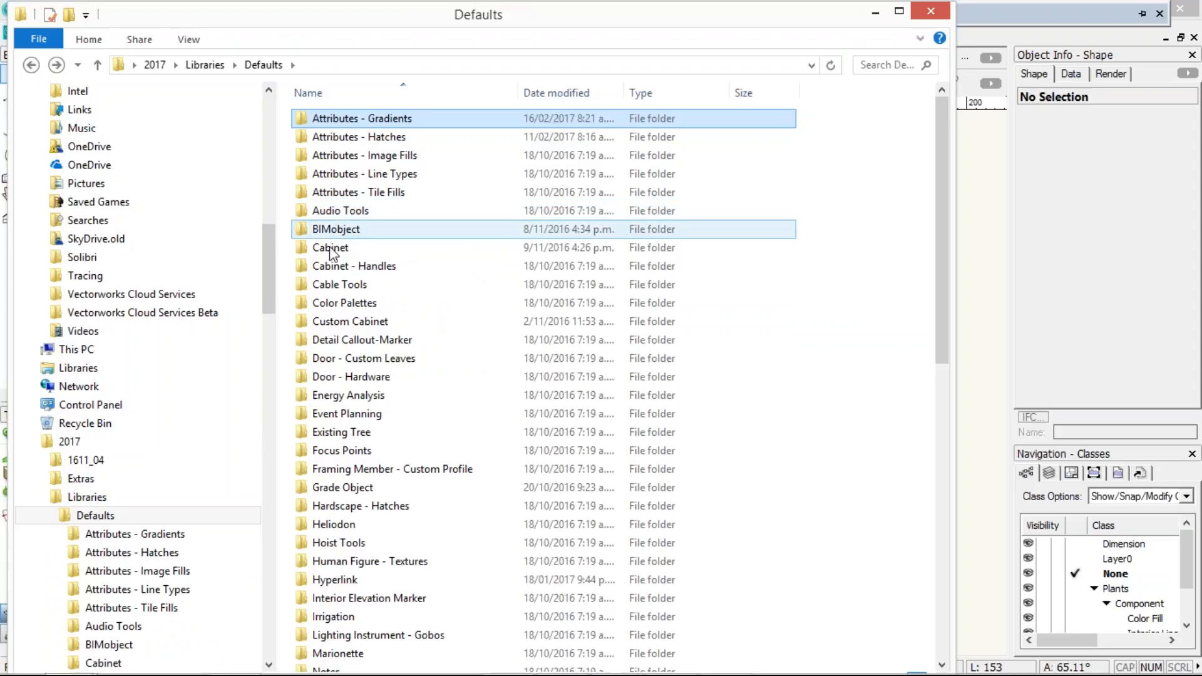
pyautogui.scroll(-7, 344, 275)
pyautogui.scroll(-3, 344, 275)
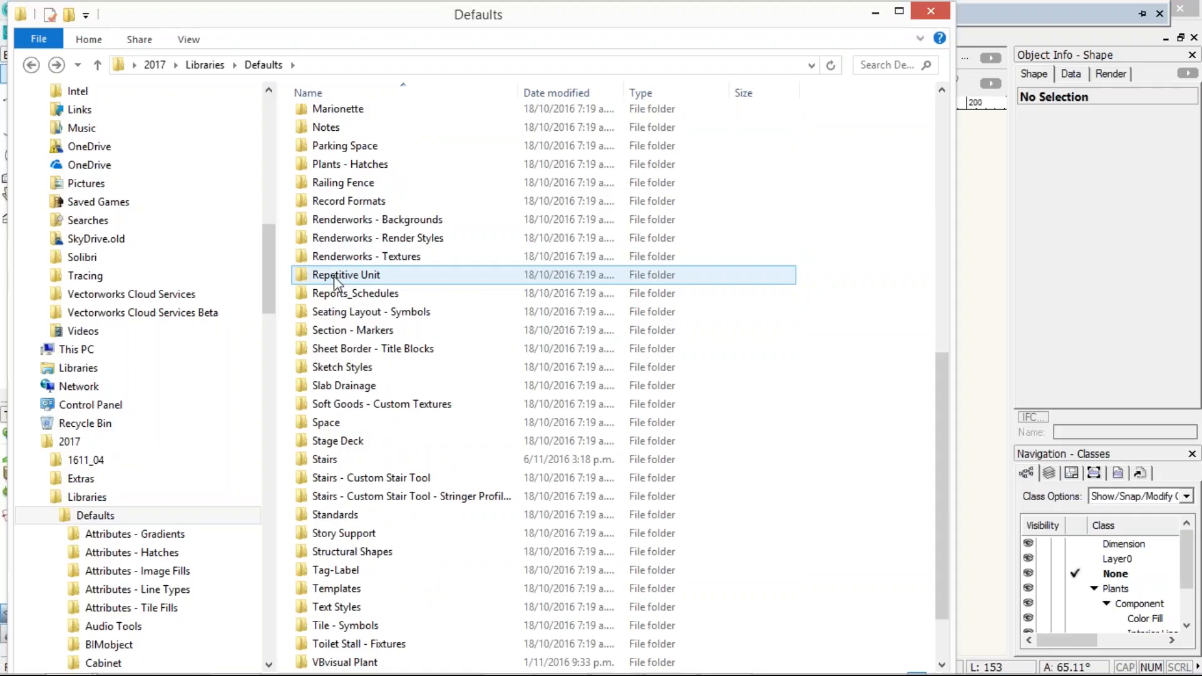
pyautogui.scroll(-1, 347, 273)
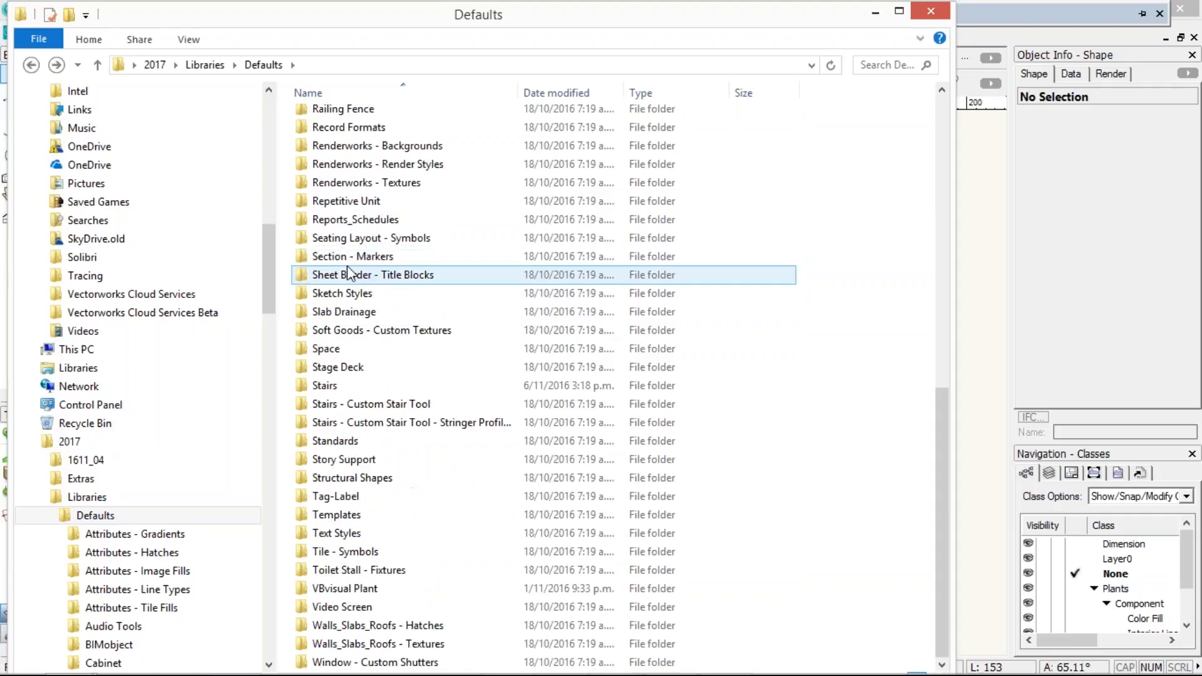
pyautogui.moveTo(393, 6); pyautogui.dragTo(381, 54)
pyautogui.moveTo(955, 396); pyautogui.dragTo(957, 473)
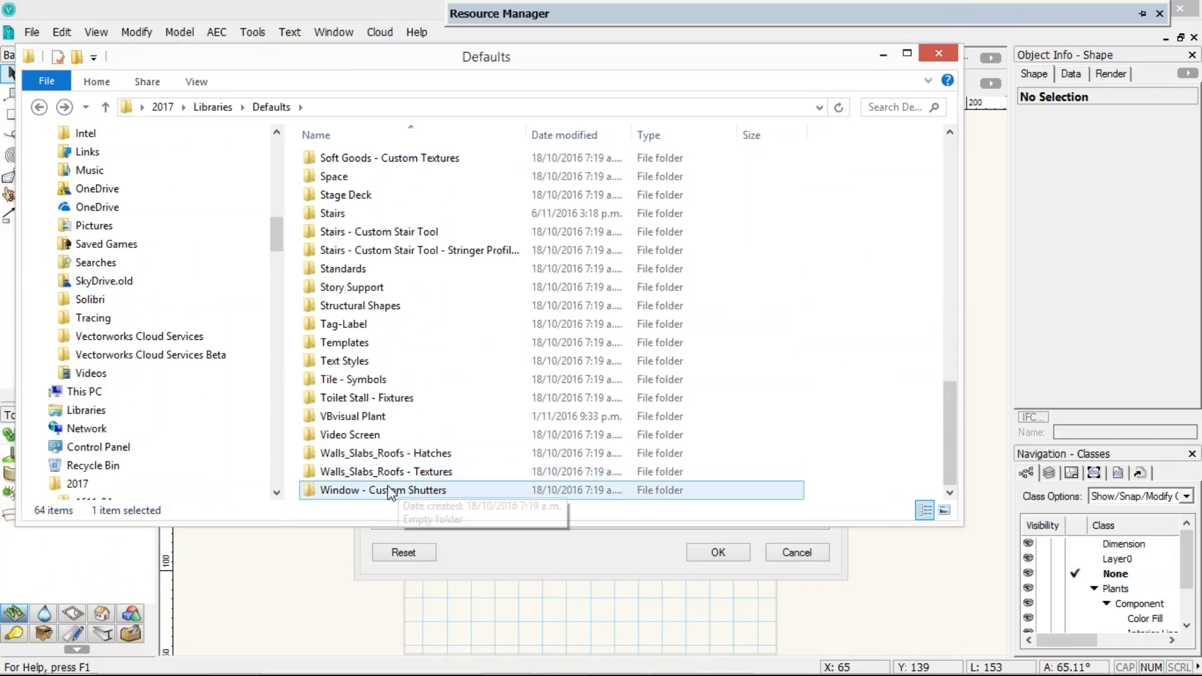
pyautogui.click(40, 109)
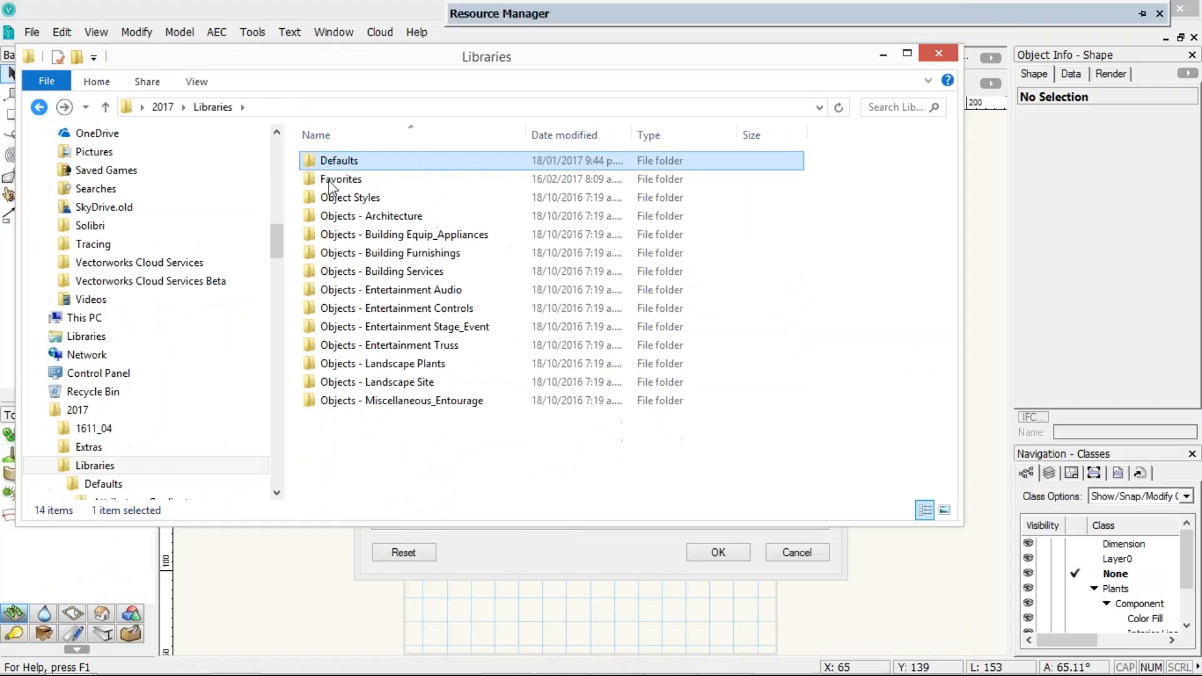
# Open the Object Styles folder, browse its subfolders, return to Libraries and close the file browser
pyautogui.click(366, 198)
pyautogui.doubleClick(365, 198)
pyautogui.moveTo(953, 187); pyautogui.dragTo(956, 418)
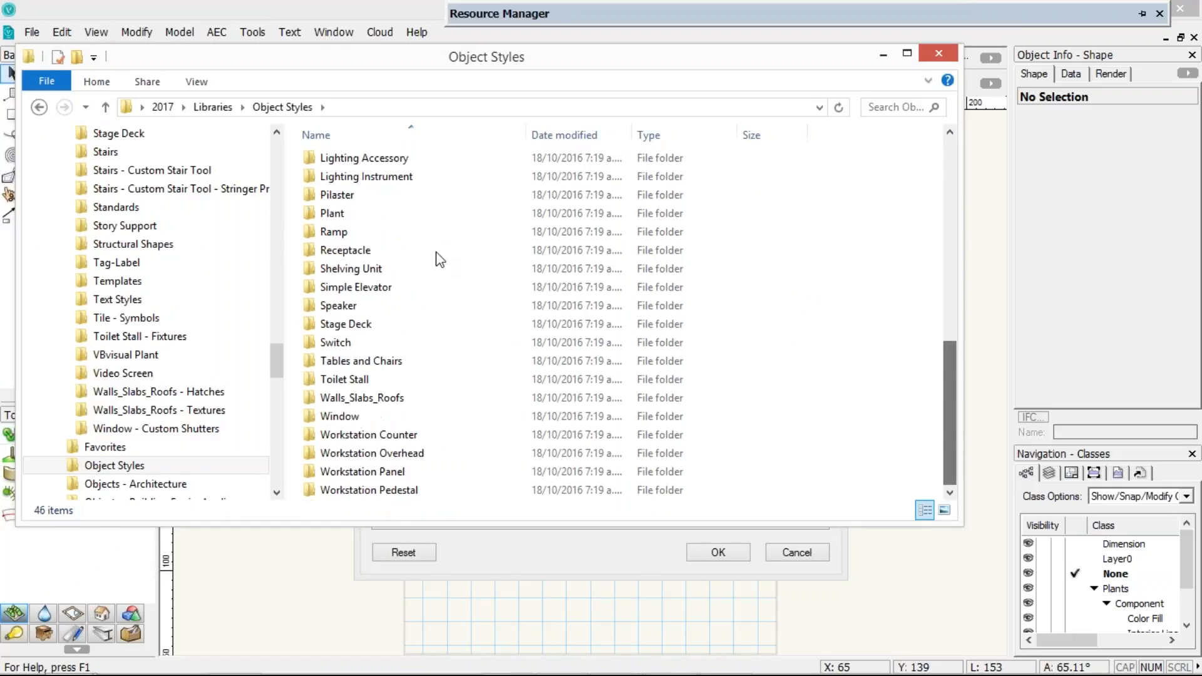
pyautogui.click(332, 323)
pyautogui.click(329, 417)
pyautogui.click(332, 404)
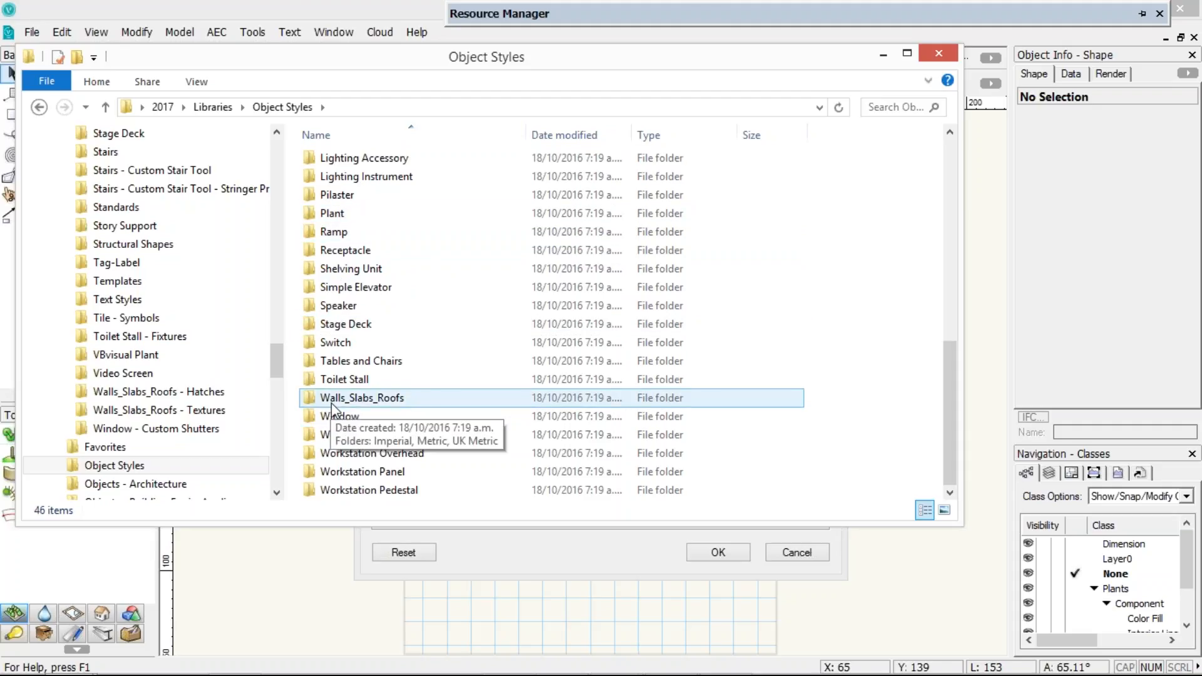
pyautogui.moveTo(948, 376); pyautogui.dragTo(944, 194)
pyautogui.click(321, 273)
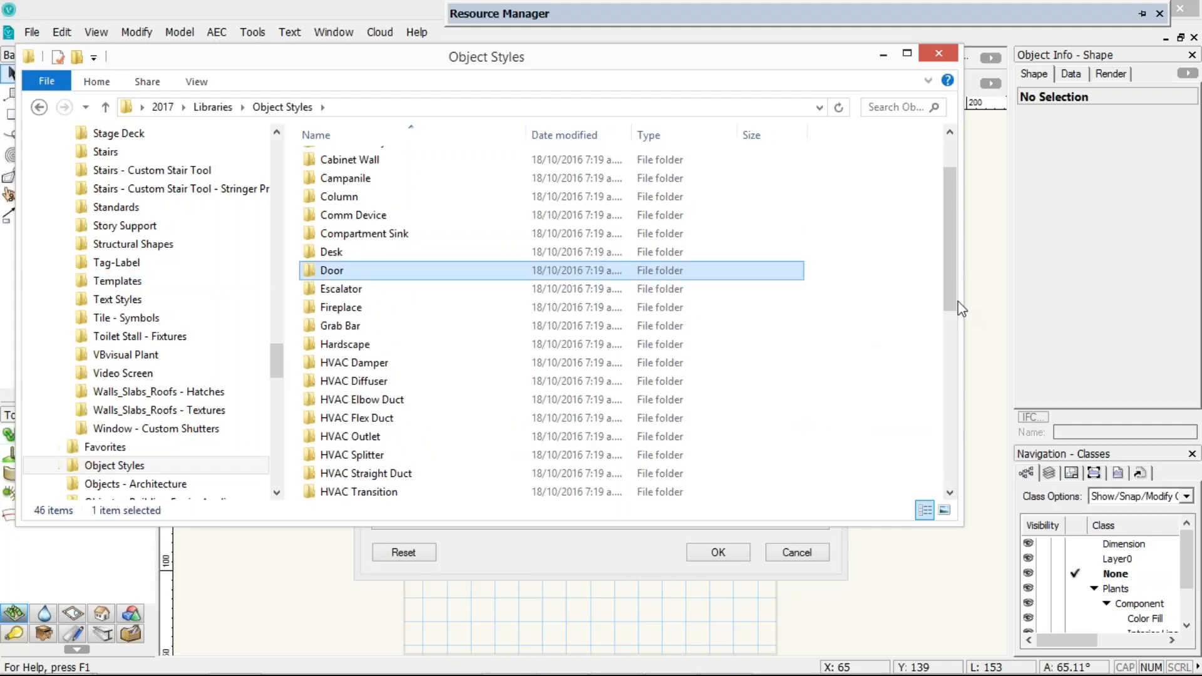
pyautogui.click(951, 328)
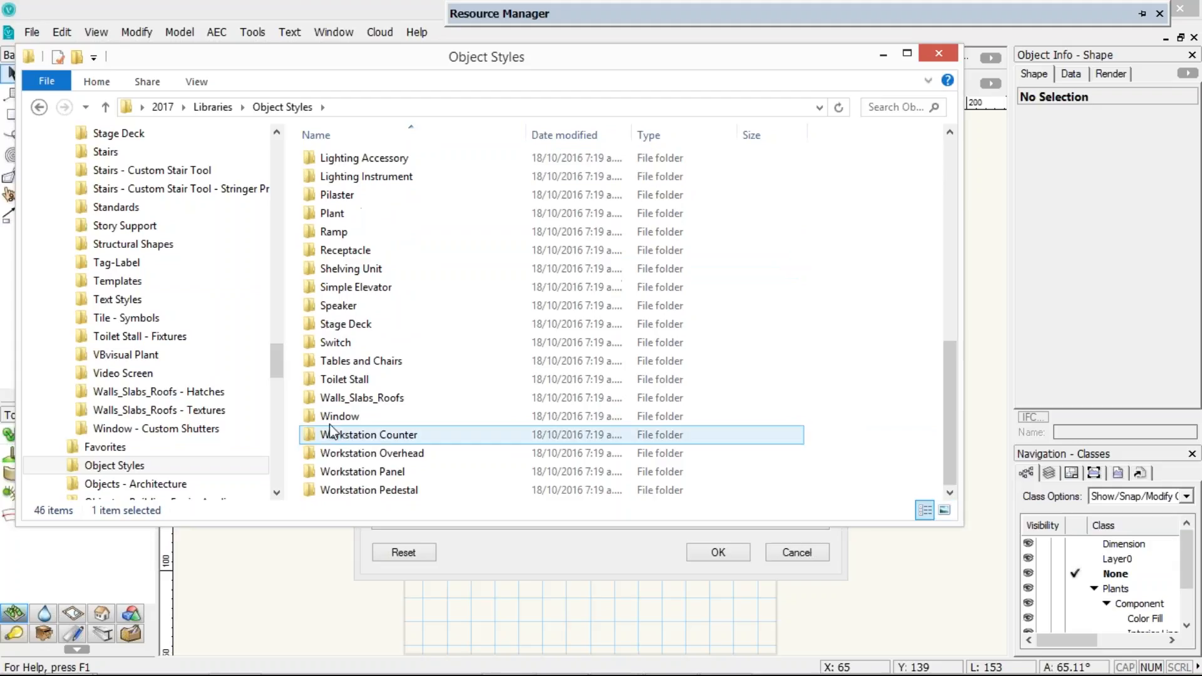
pyautogui.click(329, 421)
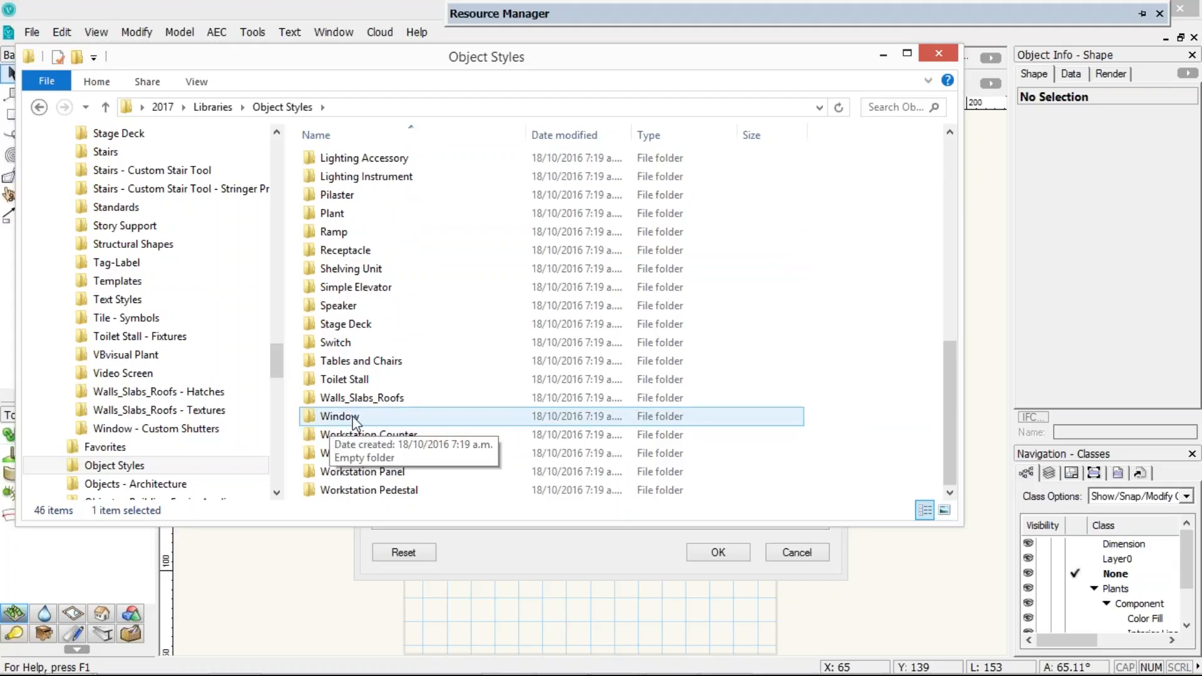
pyautogui.click(39, 107)
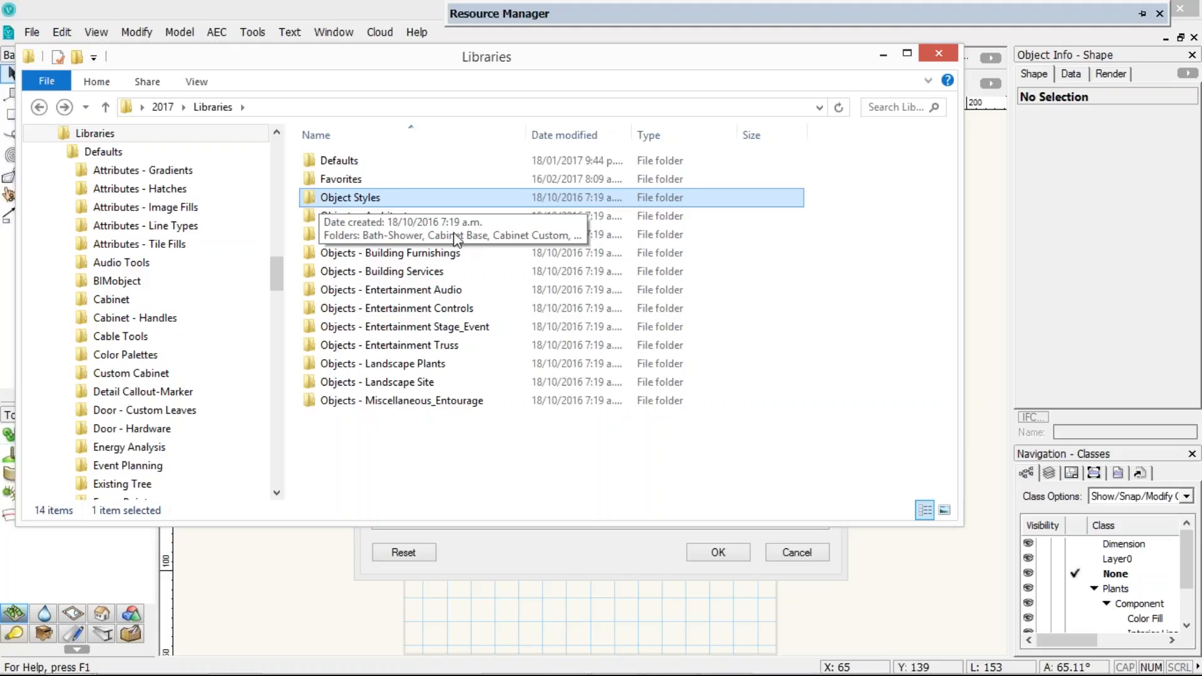
pyautogui.click(944, 52)
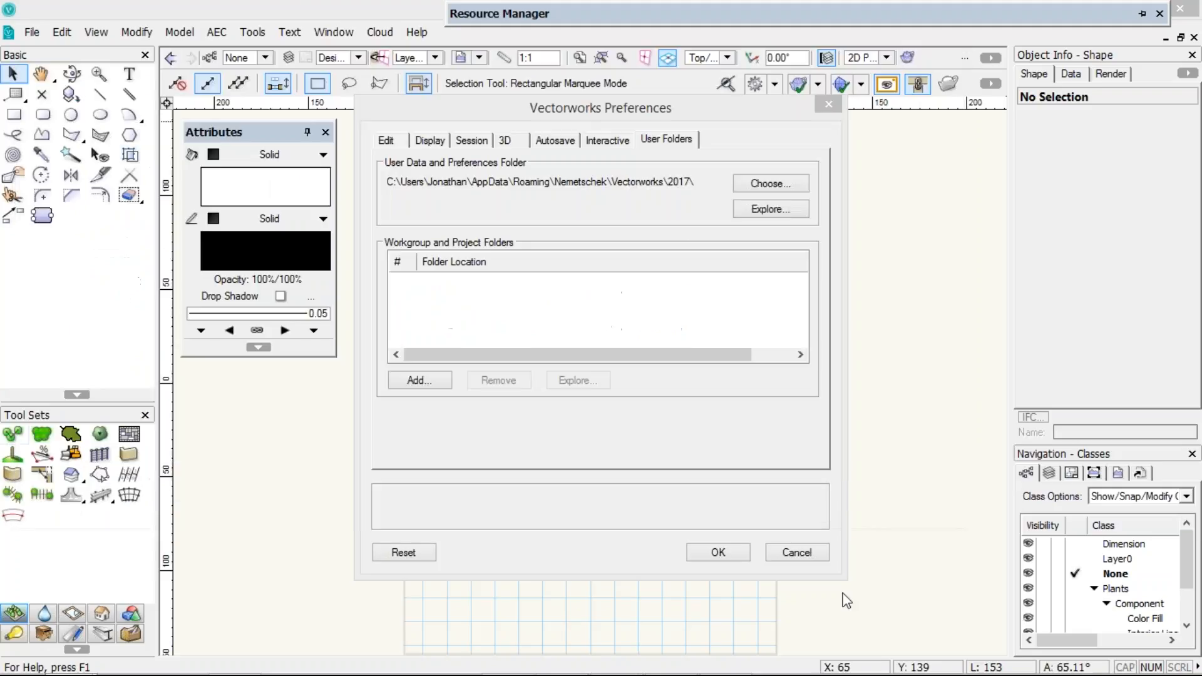
# Close the Preferences dialog, select the gradient-filled rectangle and open its fill gradient resource selector
pyautogui.click(796, 552)
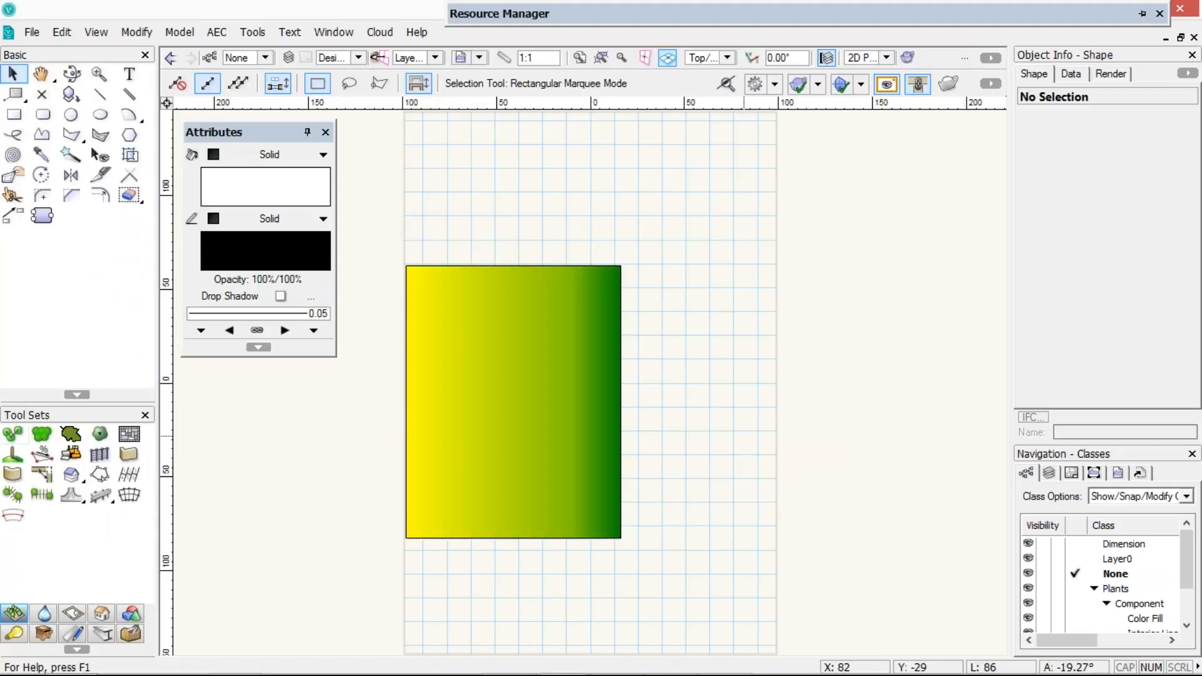
pyautogui.click(525, 357)
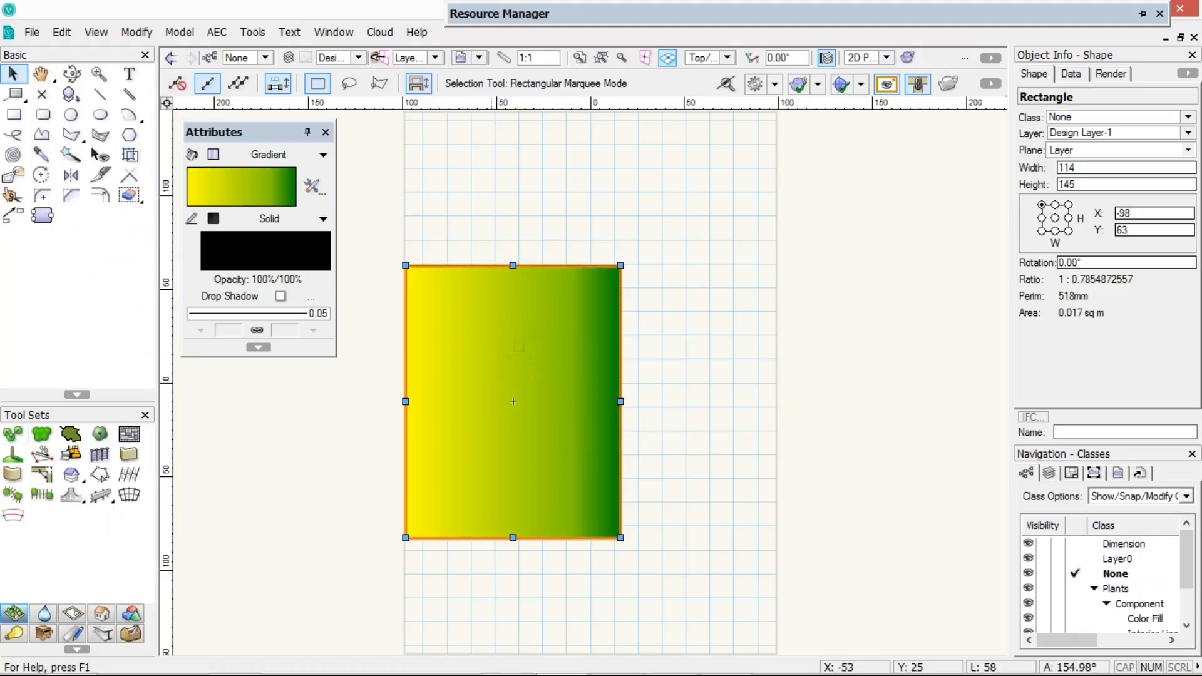
pyautogui.click(257, 179)
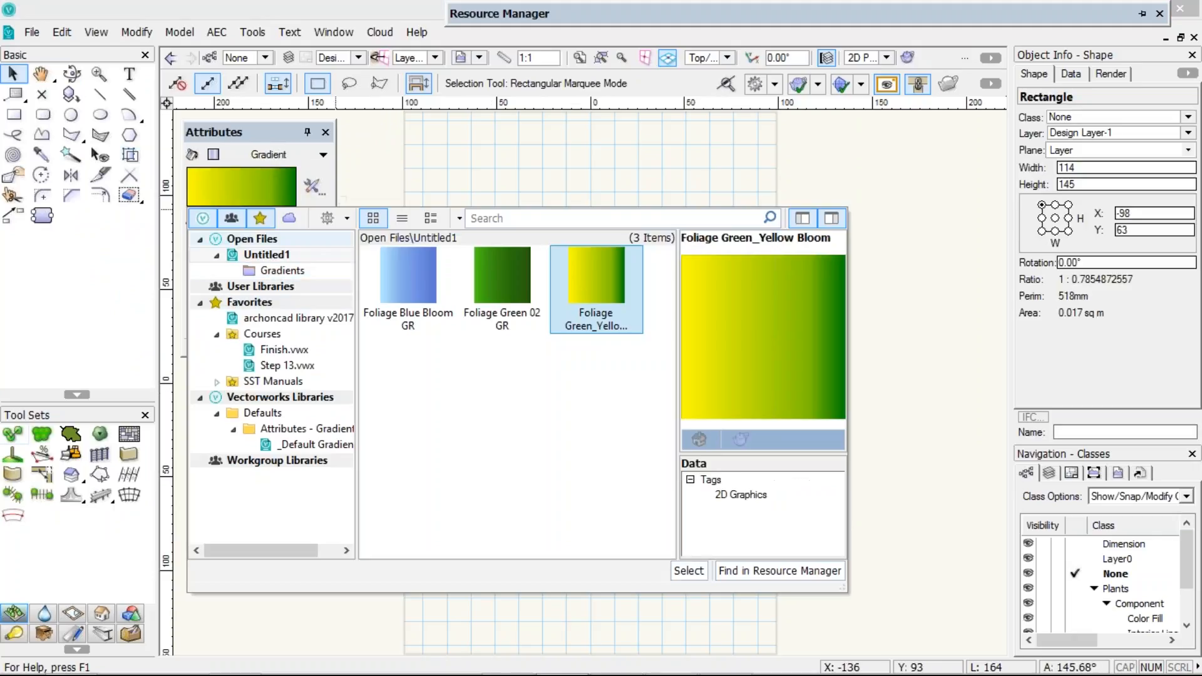
# Filter the selector's library tree down to favorites and browse the archoncad library v2017 gradients
pyautogui.click(269, 401)
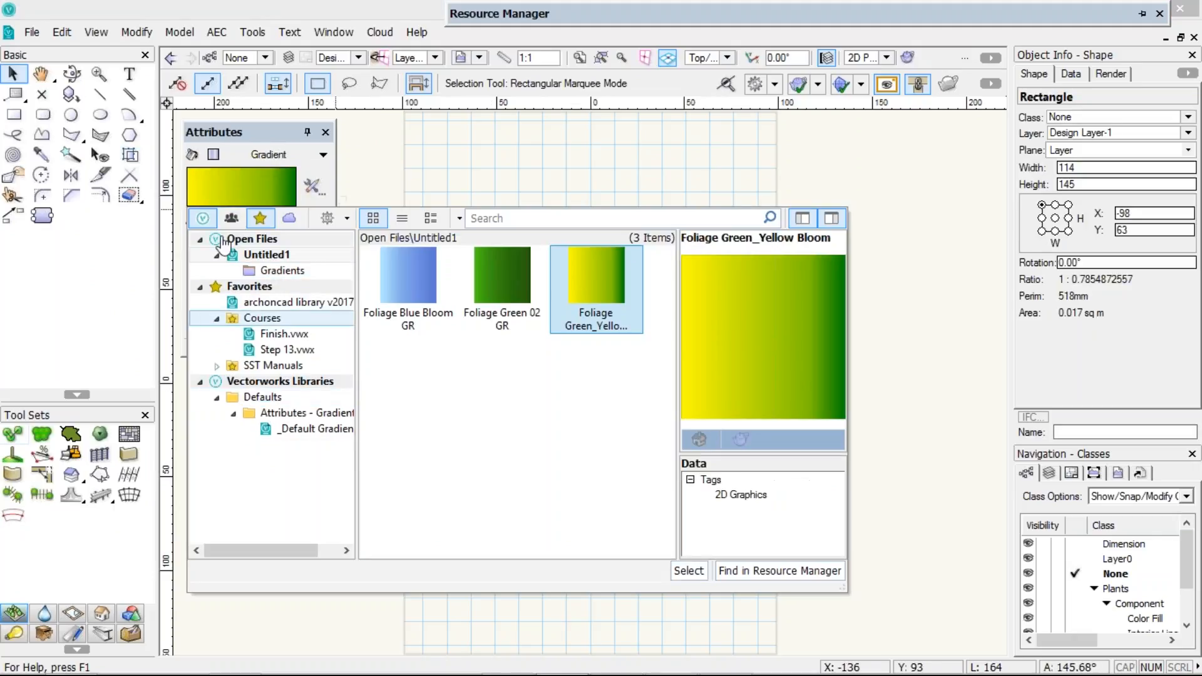
pyautogui.click(202, 218)
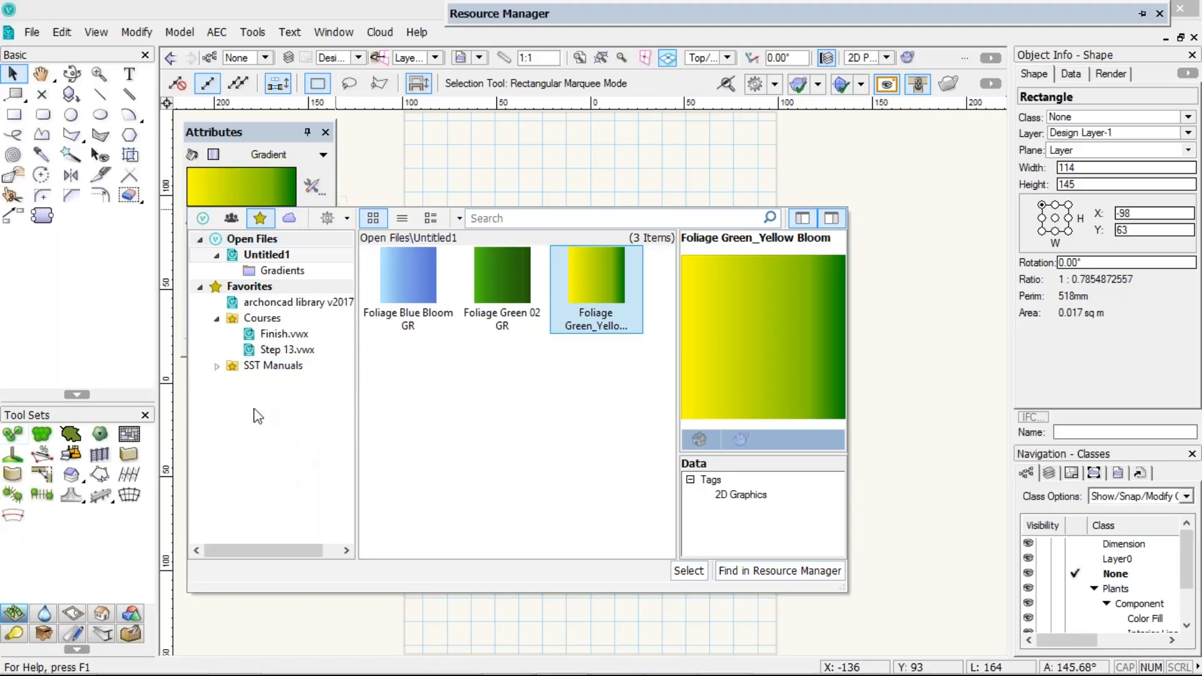
pyautogui.click(267, 304)
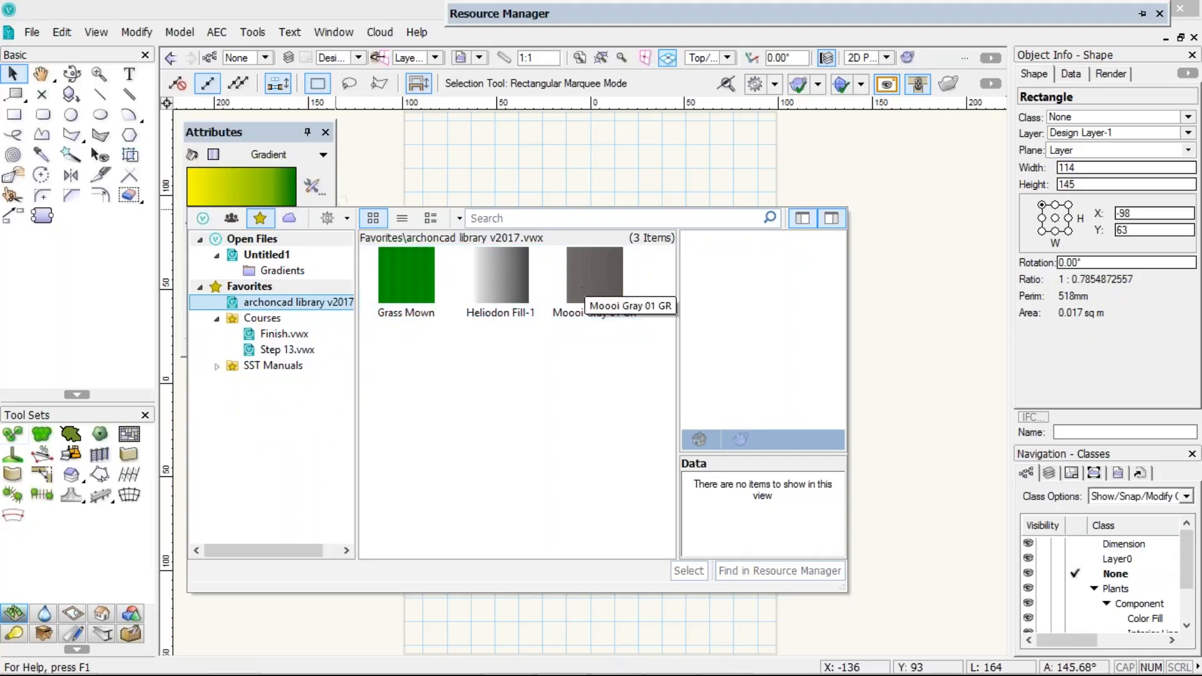
# Change the rectangle's fill style to Hatch
pyautogui.click(285, 156)
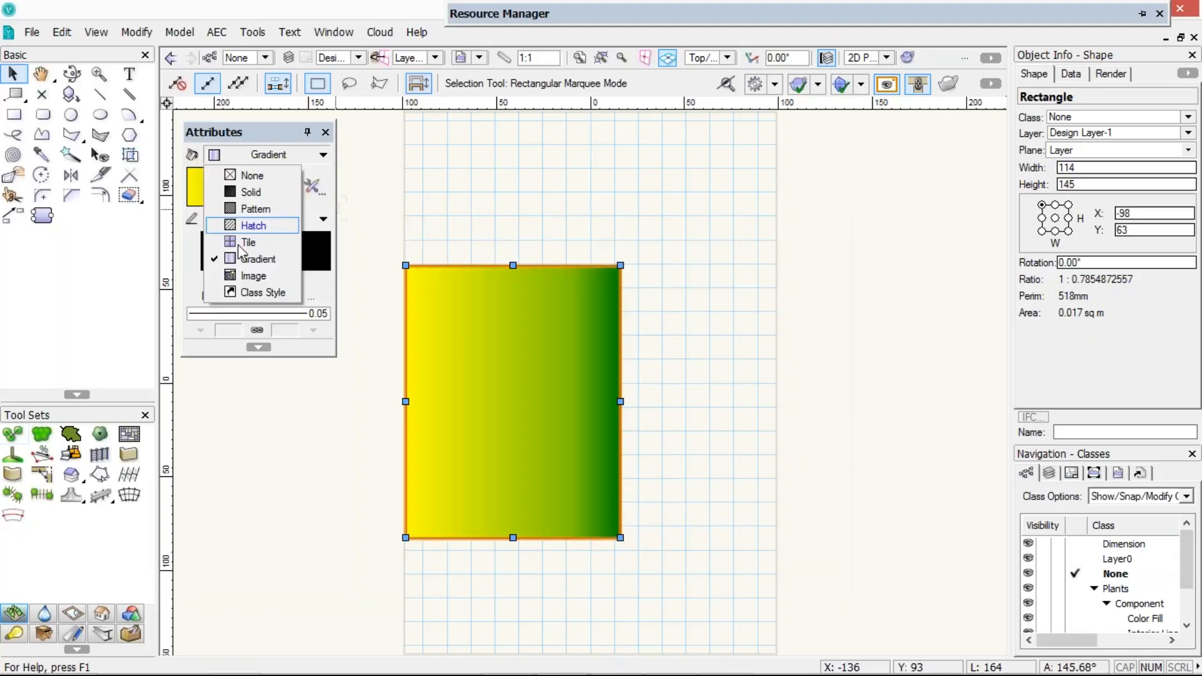
pyautogui.click(245, 225)
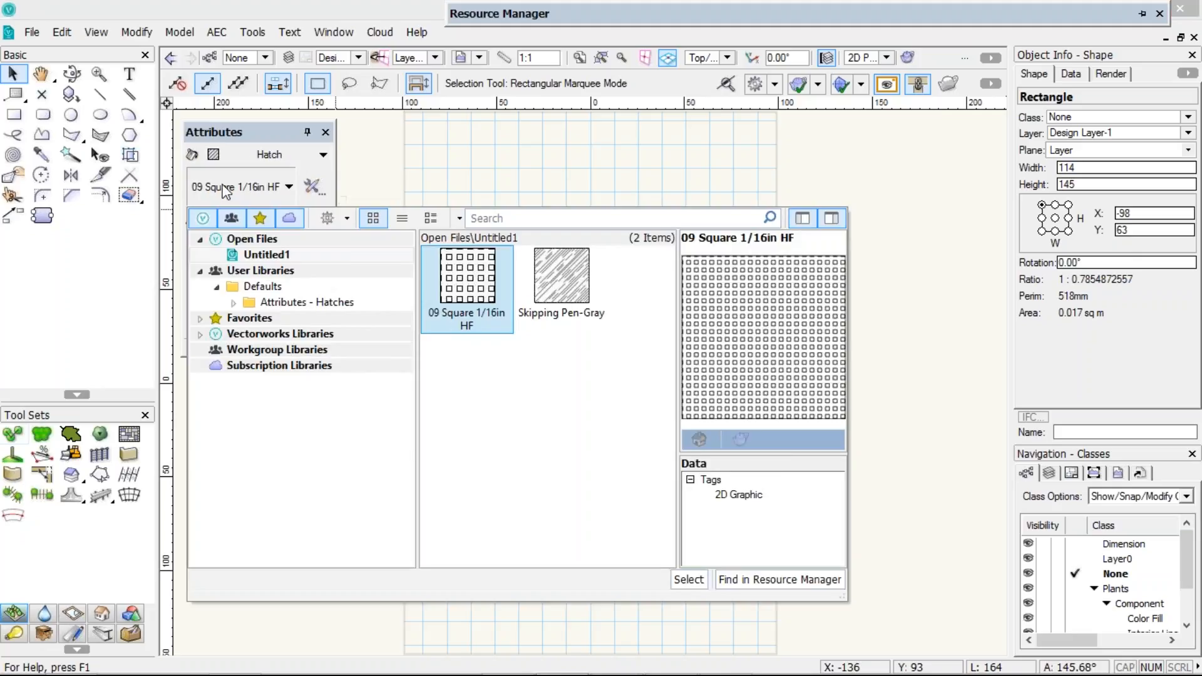
# Filter the hatch selector to favorites, browse the archoncad library v2017 hatches and close the selector
pyautogui.click(259, 218)
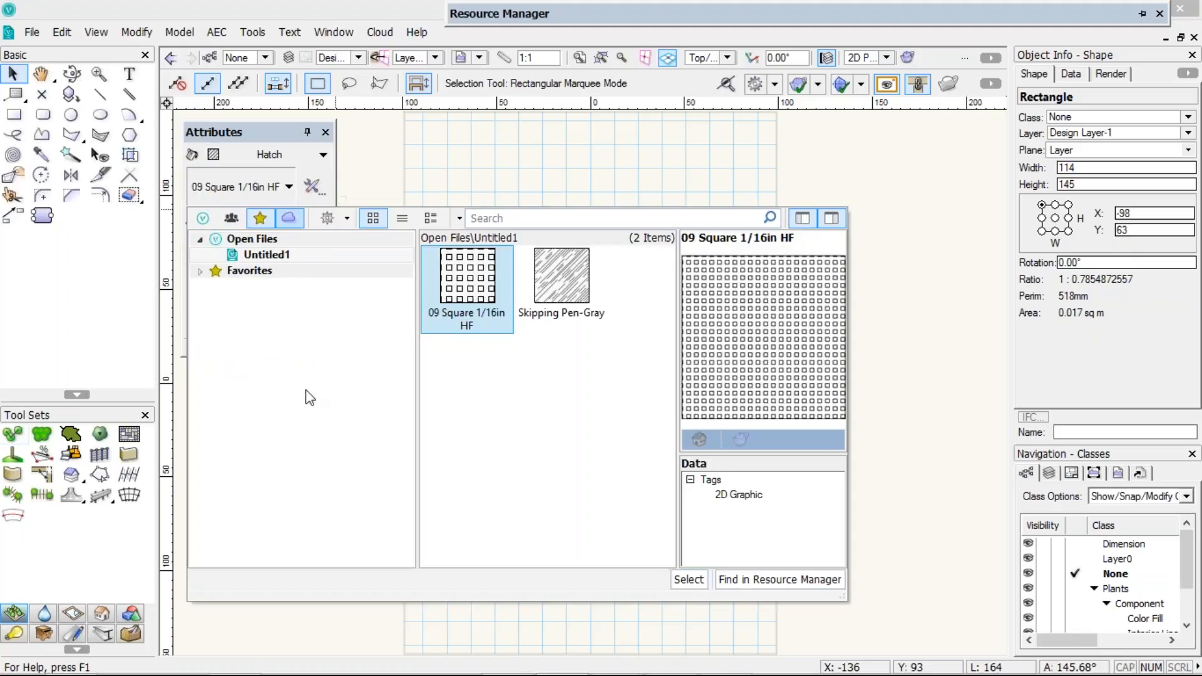
pyautogui.click(200, 271)
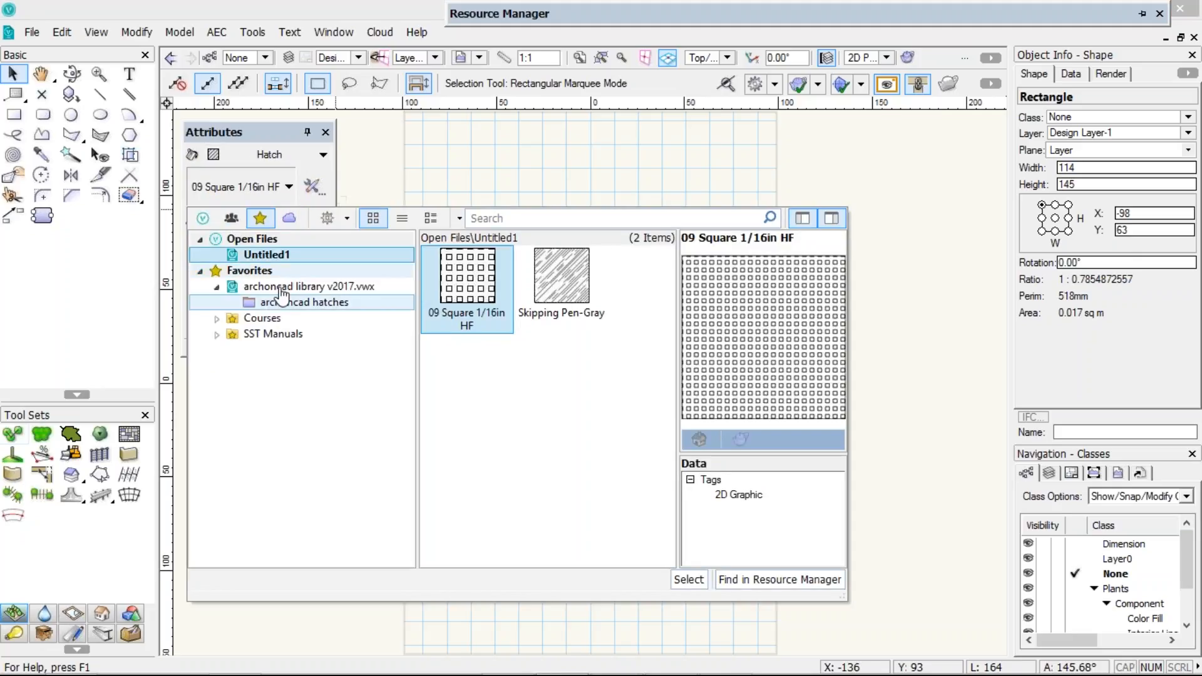
pyautogui.click(294, 286)
pyautogui.moveTo(667, 269)
pyautogui.mouseDown()
pyautogui.moveTo(694, 567)
pyautogui.moveTo(700, 340)
pyautogui.moveTo(376, 196)
pyautogui.mouseUp()
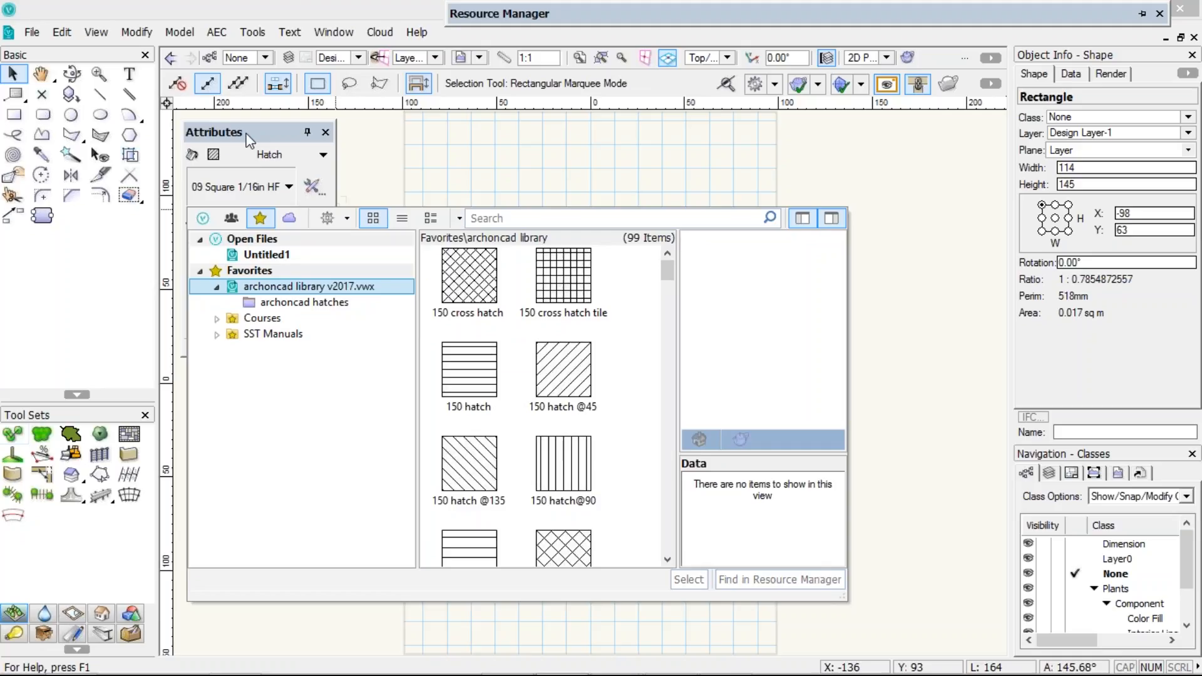
pyautogui.click(249, 138)
# Activate the Plant tool and browse the archoncad library v2017 in its plant definition selector
pyautogui.click(270, 155)
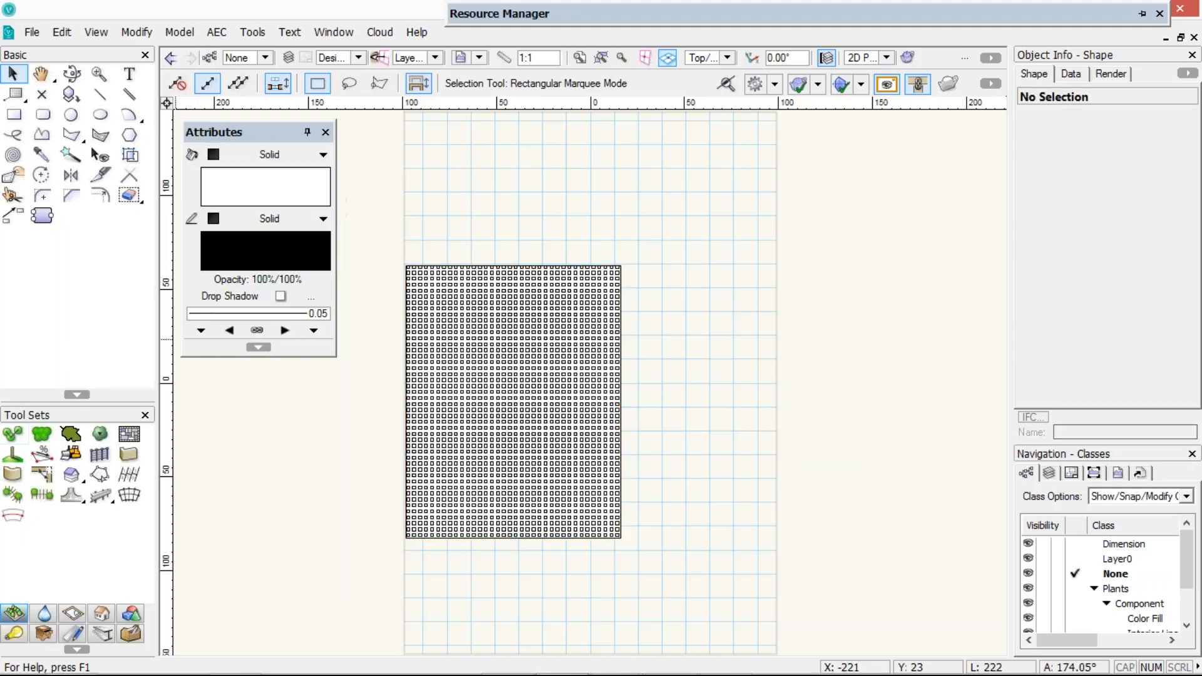
pyautogui.click(13, 433)
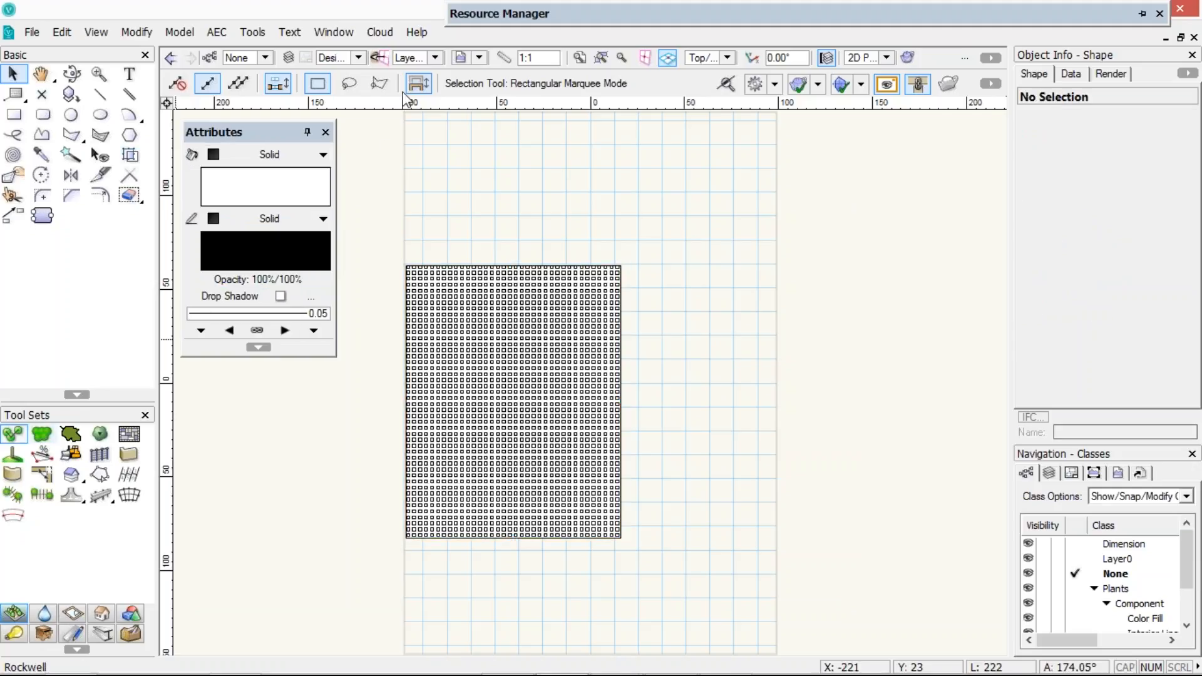
pyautogui.click(461, 83)
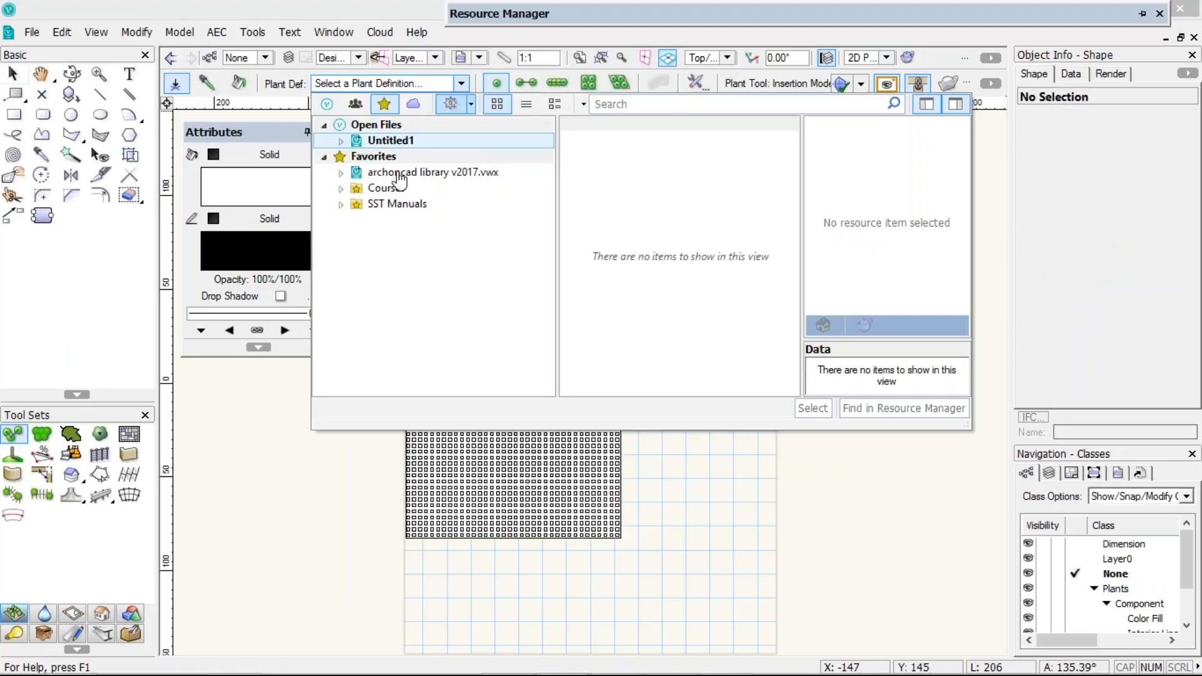
pyautogui.click(399, 174)
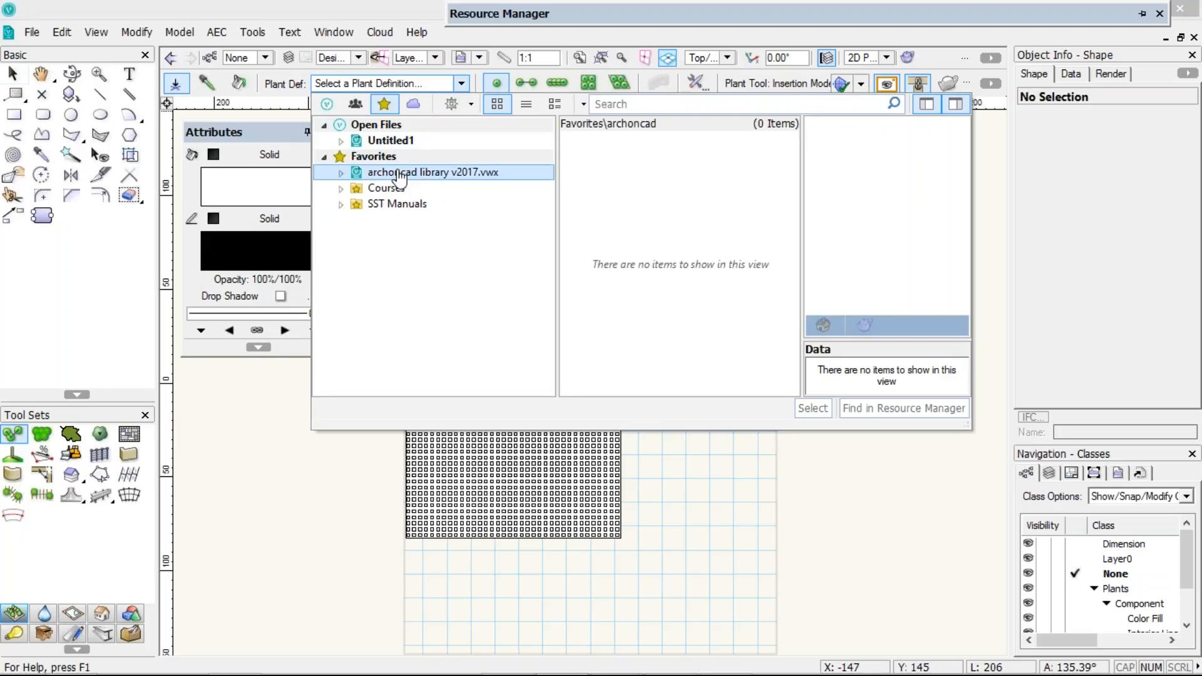
# Switch to the Slab tool and open its slab style selector to browse the favorite libraries
pyautogui.click(82, 476)
pyautogui.click(101, 614)
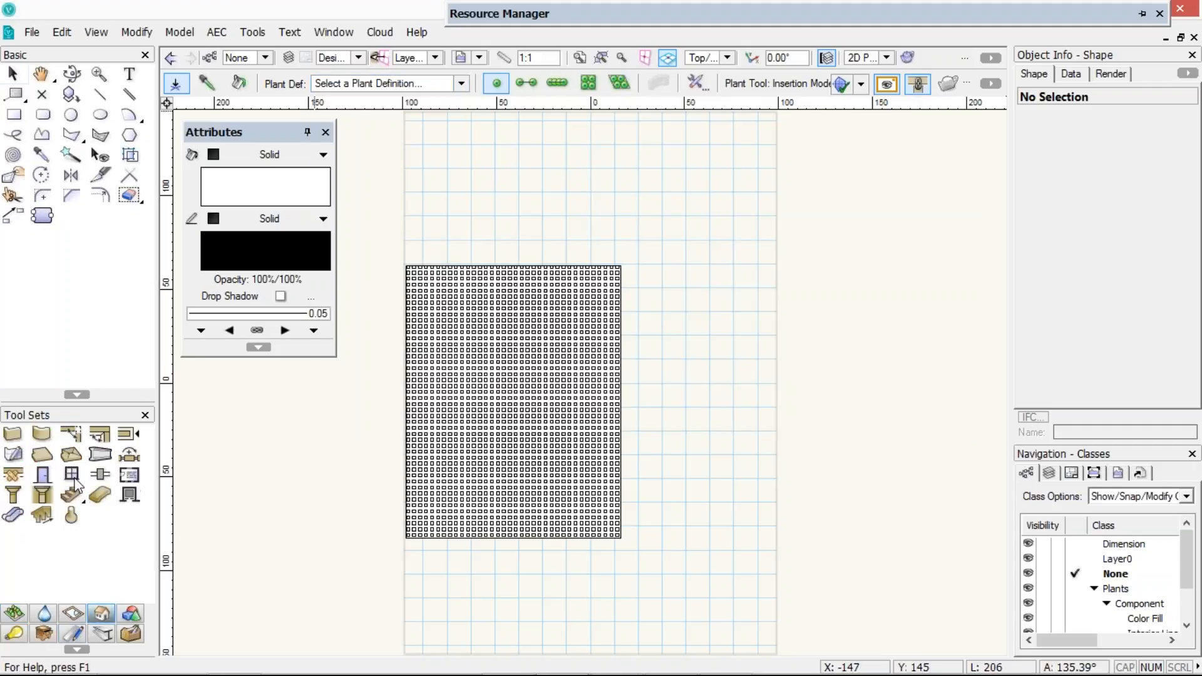
pyautogui.click(42, 454)
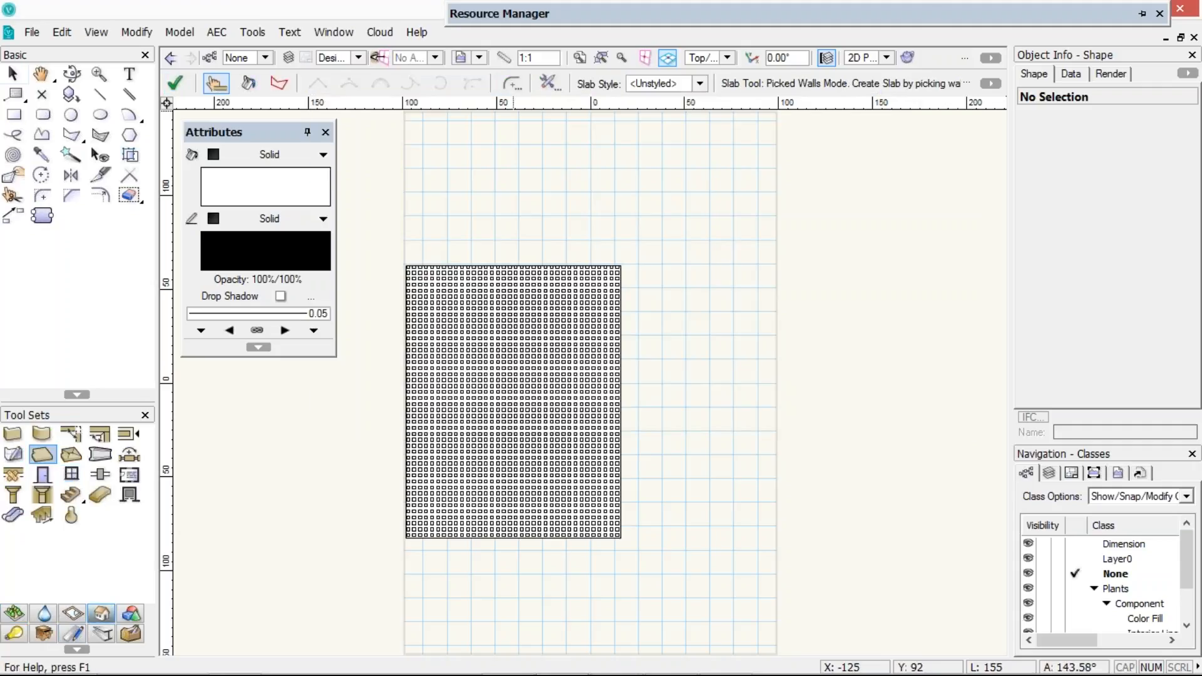
pyautogui.click(645, 83)
pyautogui.click(603, 176)
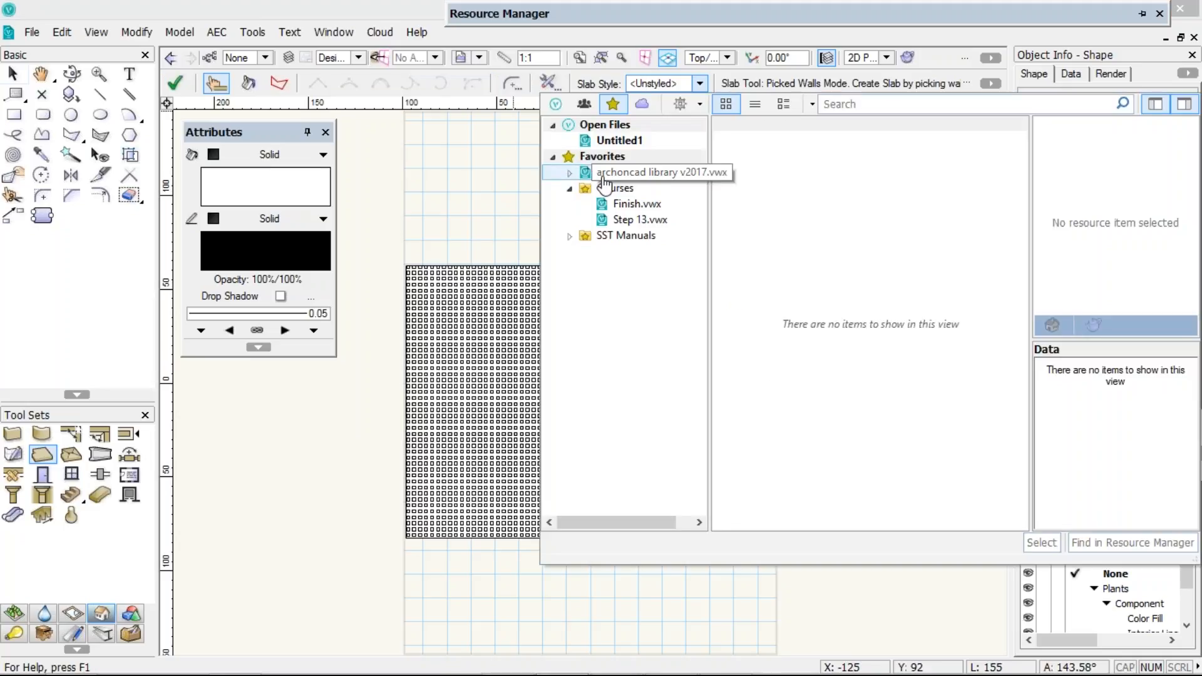
# Activate the Wall tool, filter its wall style selector to favorites and browse the archoncad library v2017
pyautogui.click(24, 434)
pyautogui.click(19, 435)
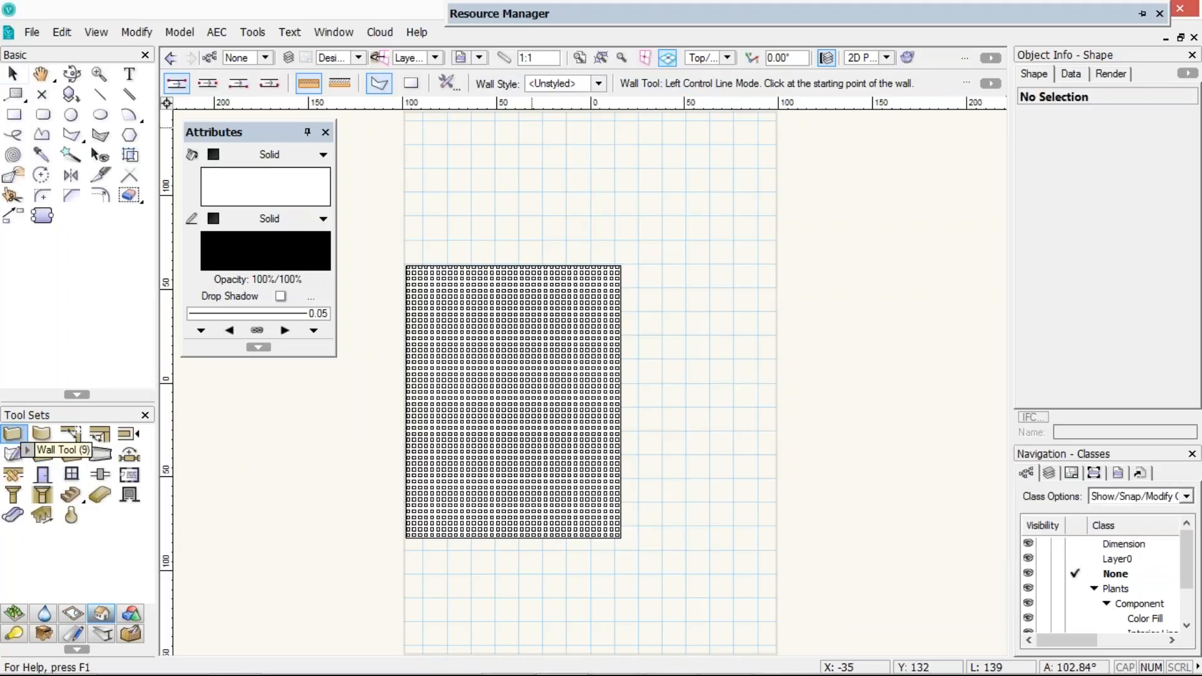
pyautogui.click(555, 90)
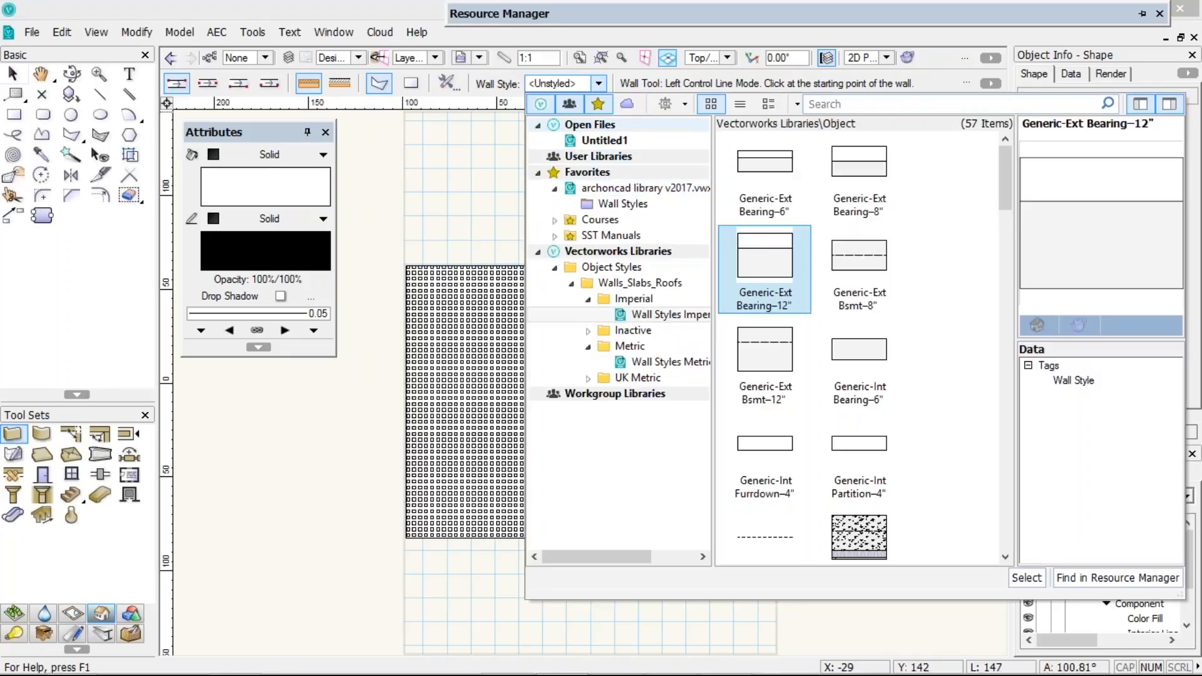
pyautogui.click(540, 104)
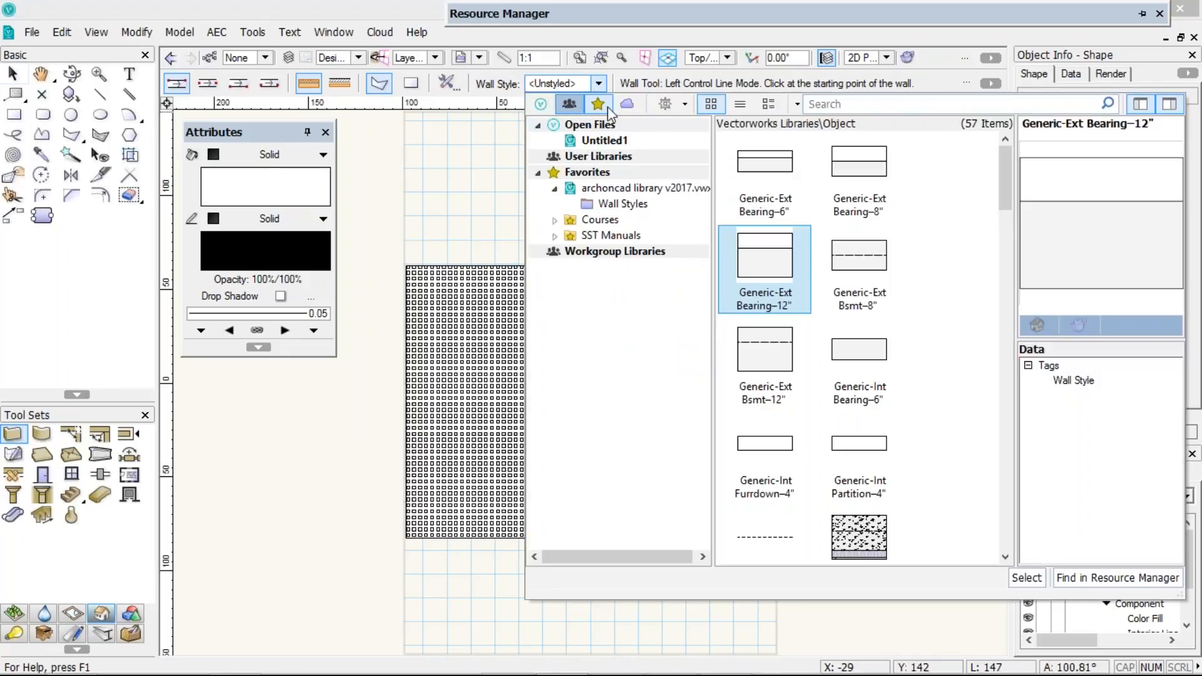
pyautogui.click(569, 105)
pyautogui.click(606, 173)
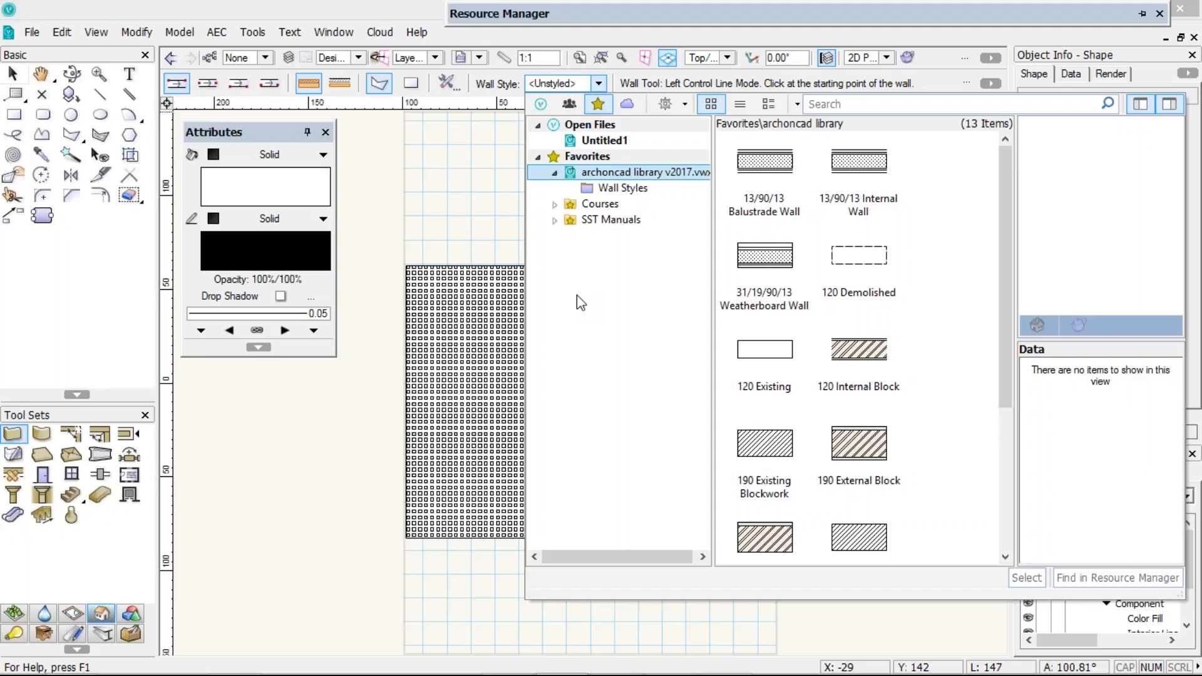
pyautogui.click(471, 210)
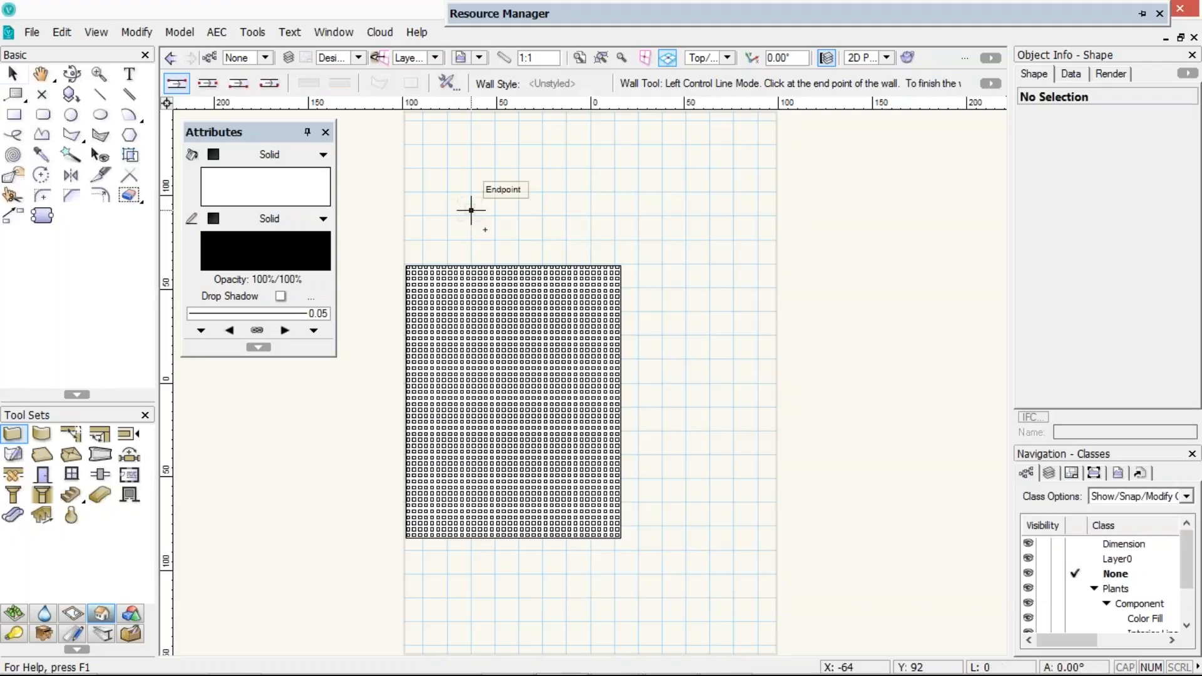
pyautogui.press('Escape')
pyautogui.scroll(-10, 507, 200)
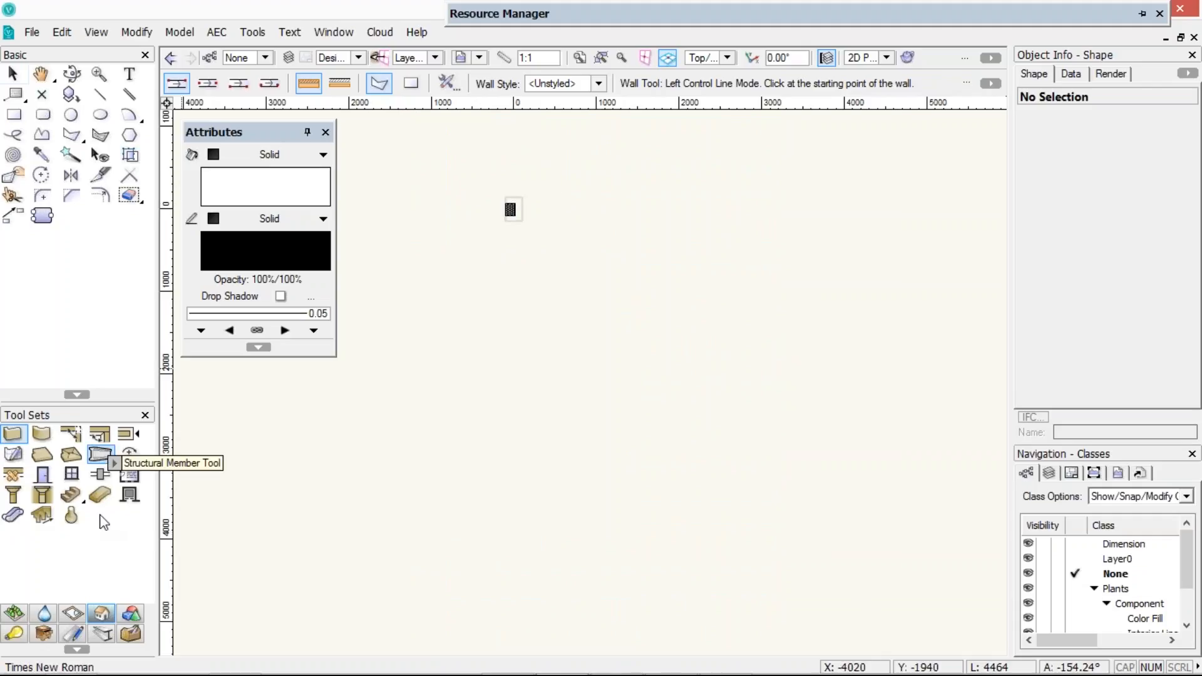
# Place a framing member with the Framing Member tool and set its type to Custom Profile
pyautogui.click(102, 634)
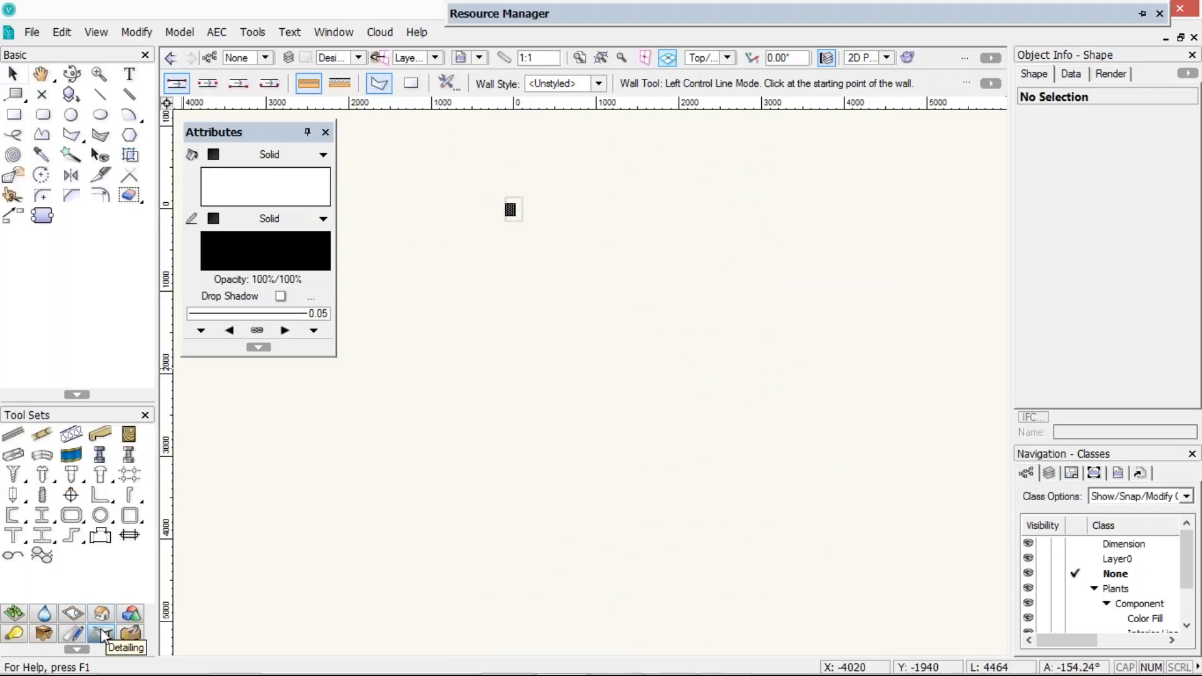
pyautogui.click(100, 433)
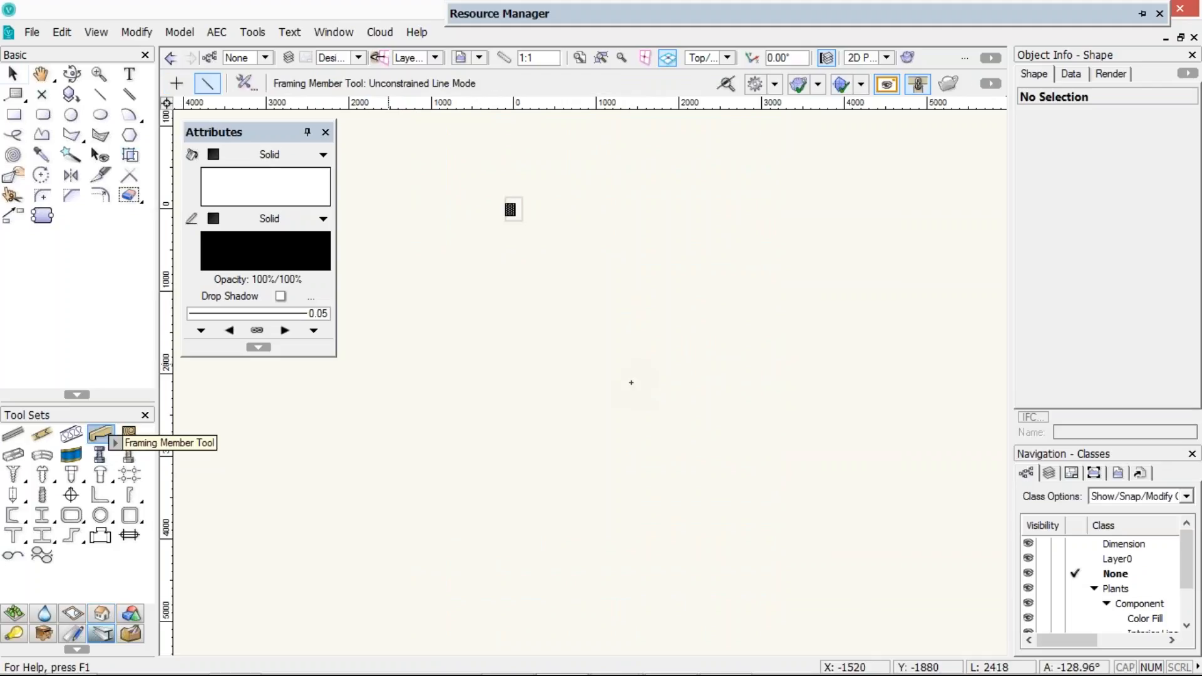
pyautogui.click(720, 355)
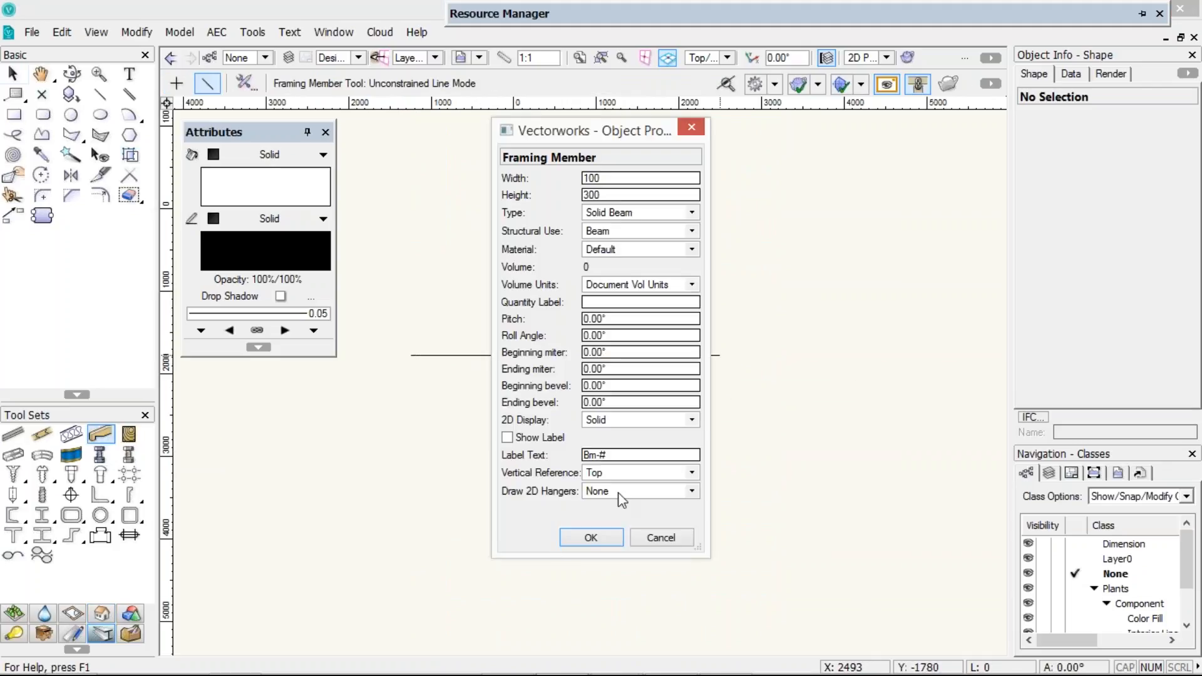
pyautogui.click(612, 215)
pyautogui.click(595, 337)
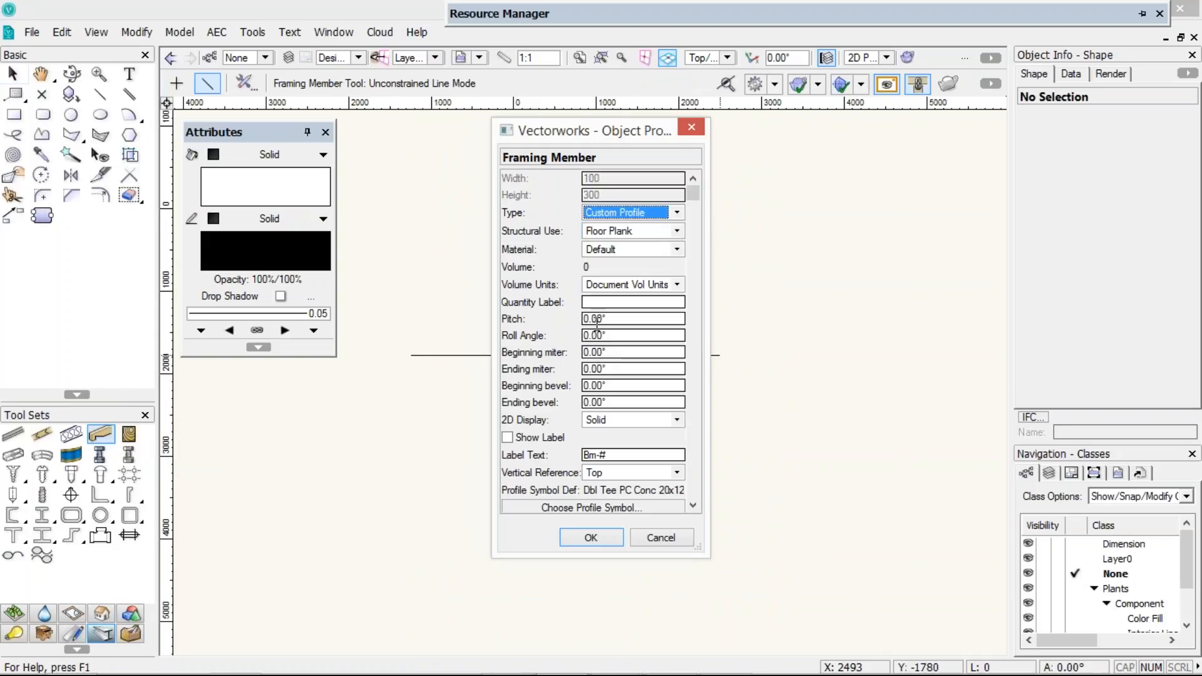
# Browse the profile symbol chooser's files, including Current Document, and cancel it
pyautogui.click(613, 508)
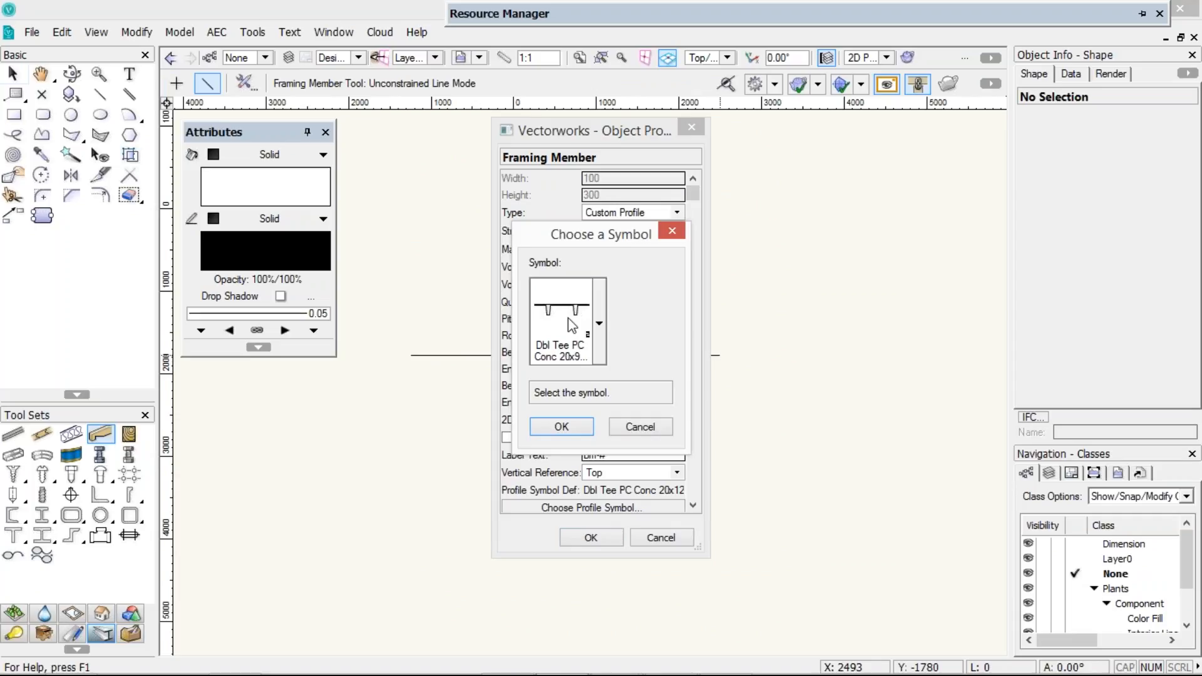
pyautogui.click(568, 317)
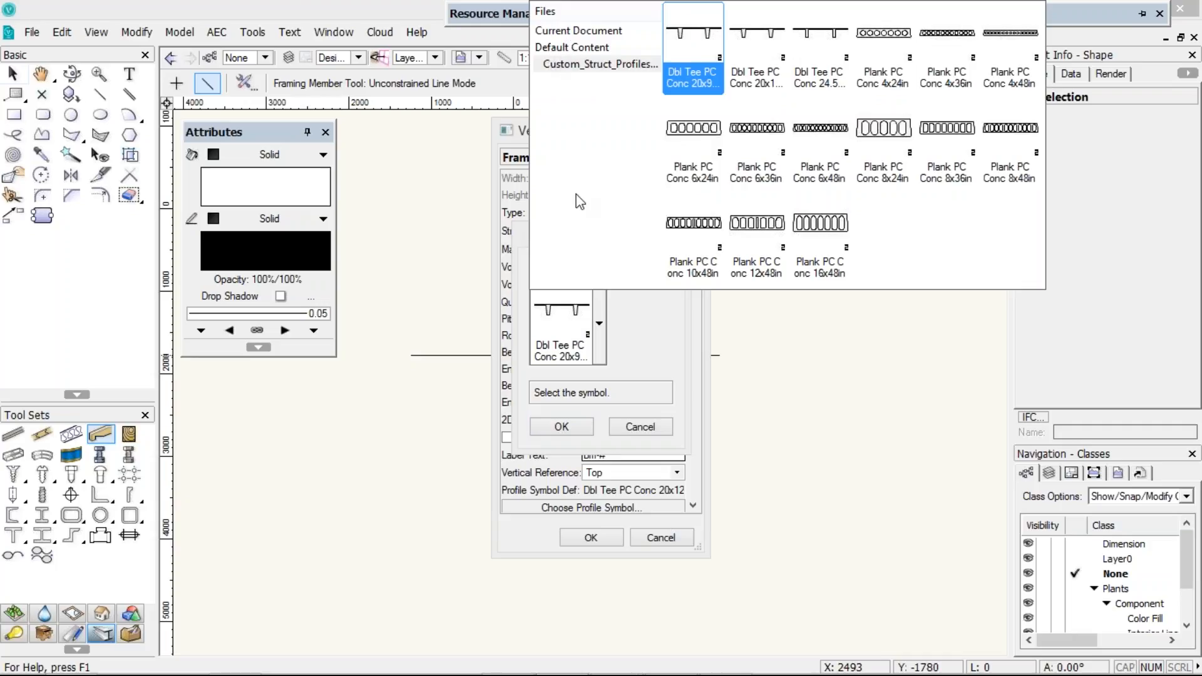
pyautogui.click(565, 33)
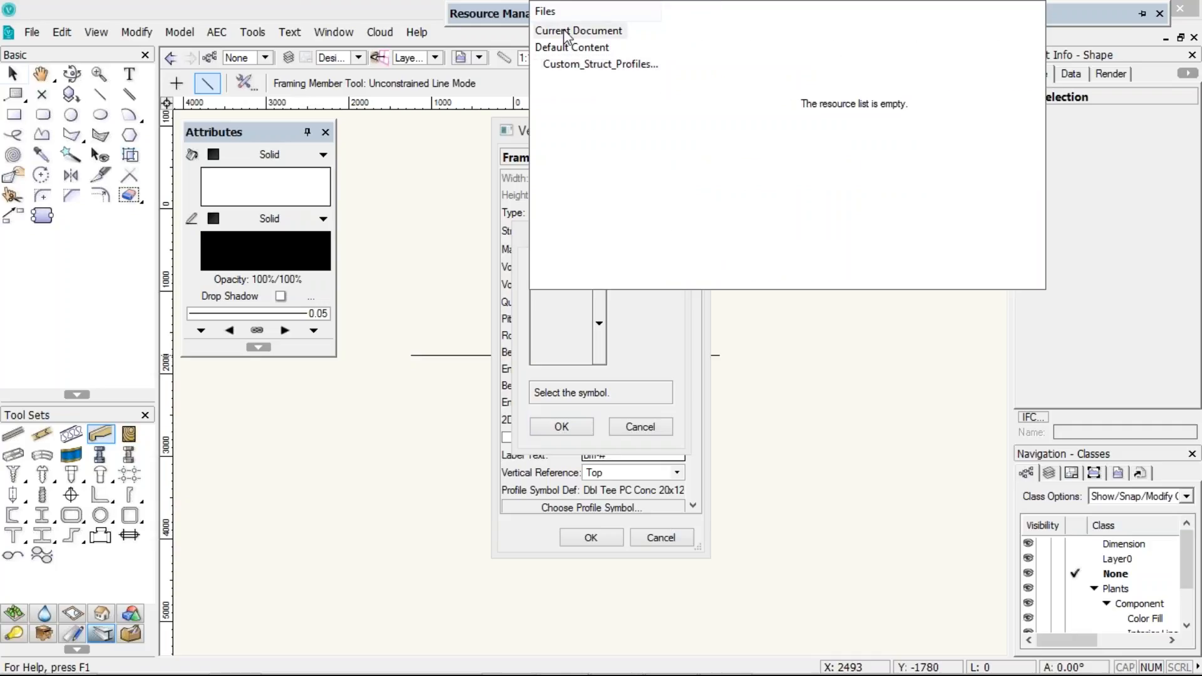
pyautogui.press('Escape')
pyautogui.press('Escape')
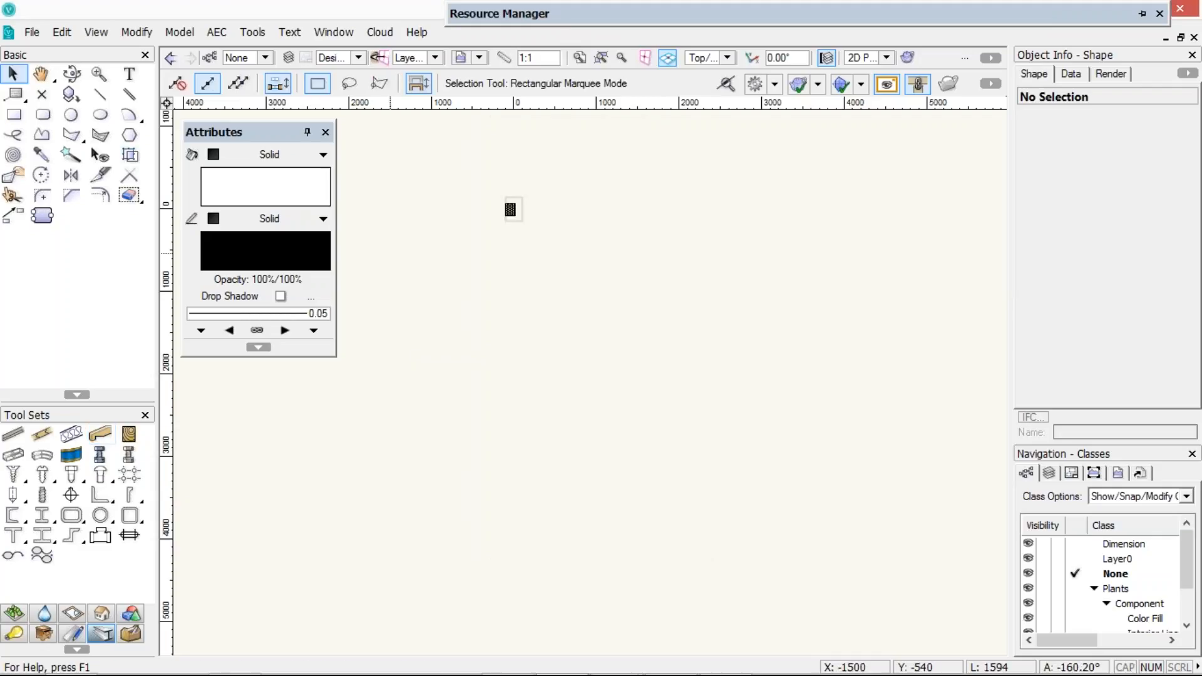
# Open the Repetitive Unit tool's preferences, browse the Flooring-Decking symbol chooser, and cancel both dialogs
pyautogui.click(43, 433)
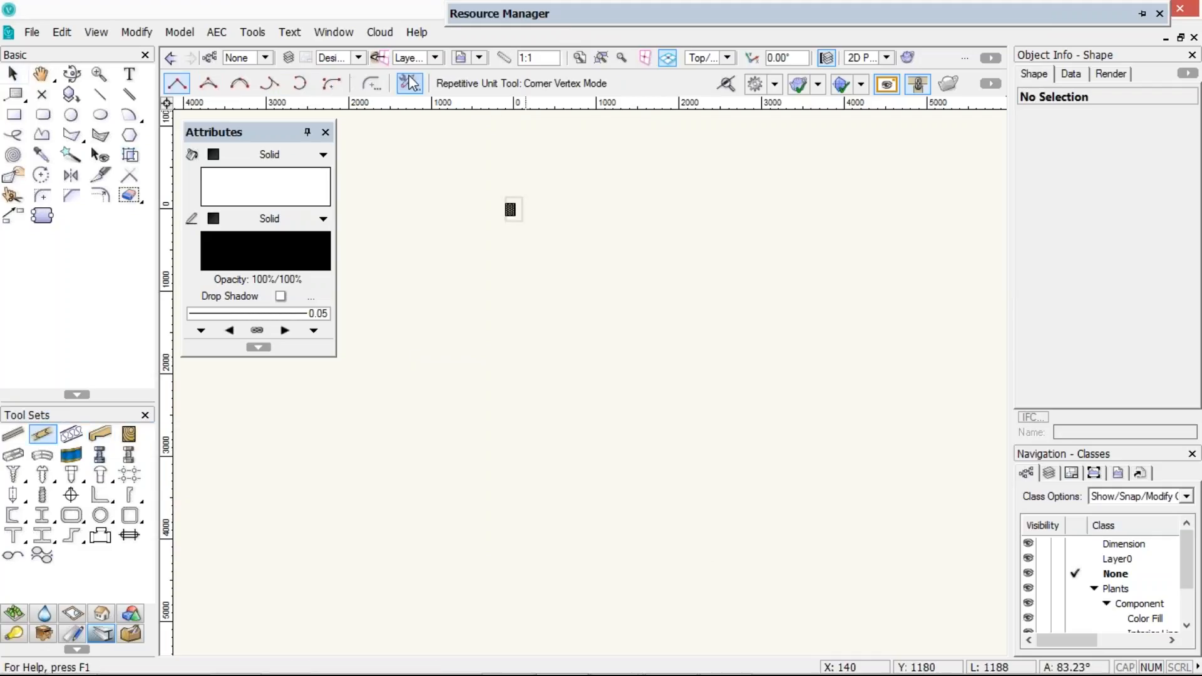
pyautogui.click(410, 83)
pyautogui.click(602, 395)
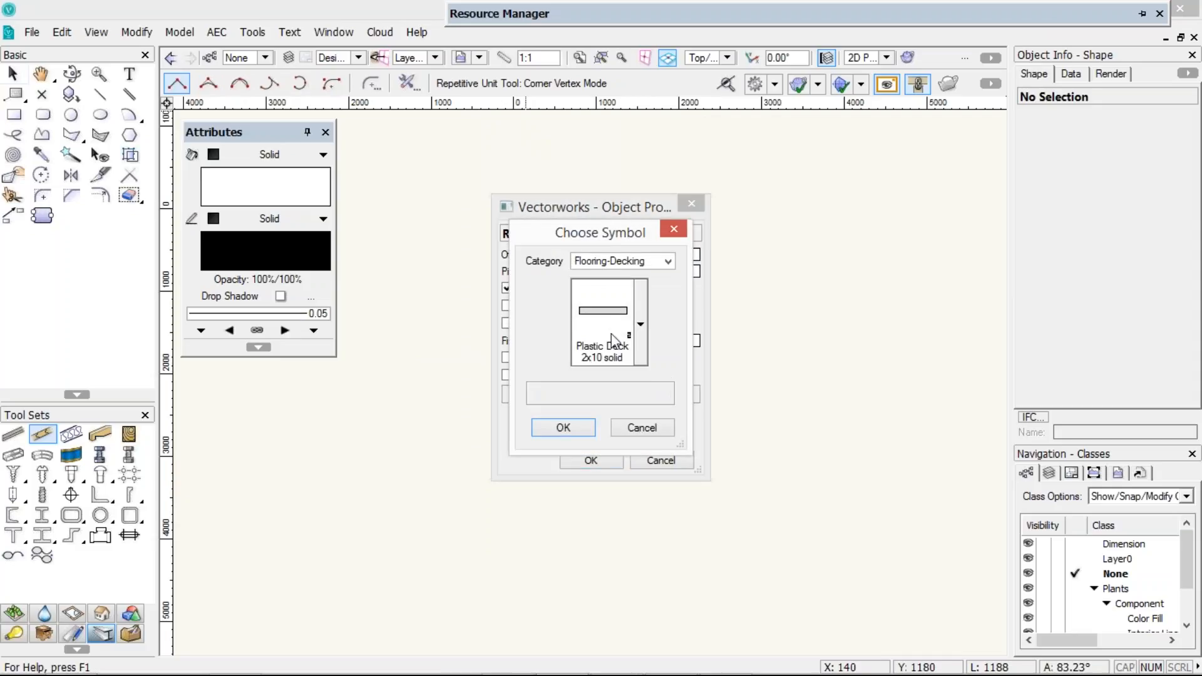
pyautogui.click(606, 309)
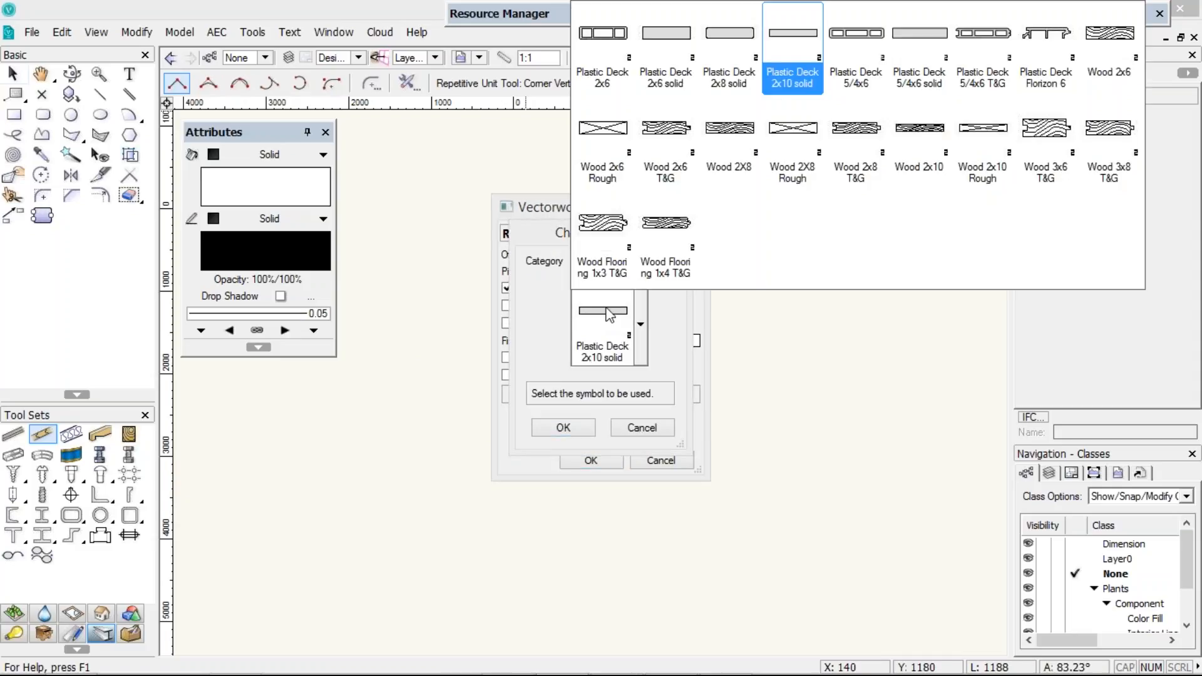
pyautogui.click(608, 315)
pyautogui.click(607, 312)
pyautogui.click(631, 436)
pyautogui.click(633, 425)
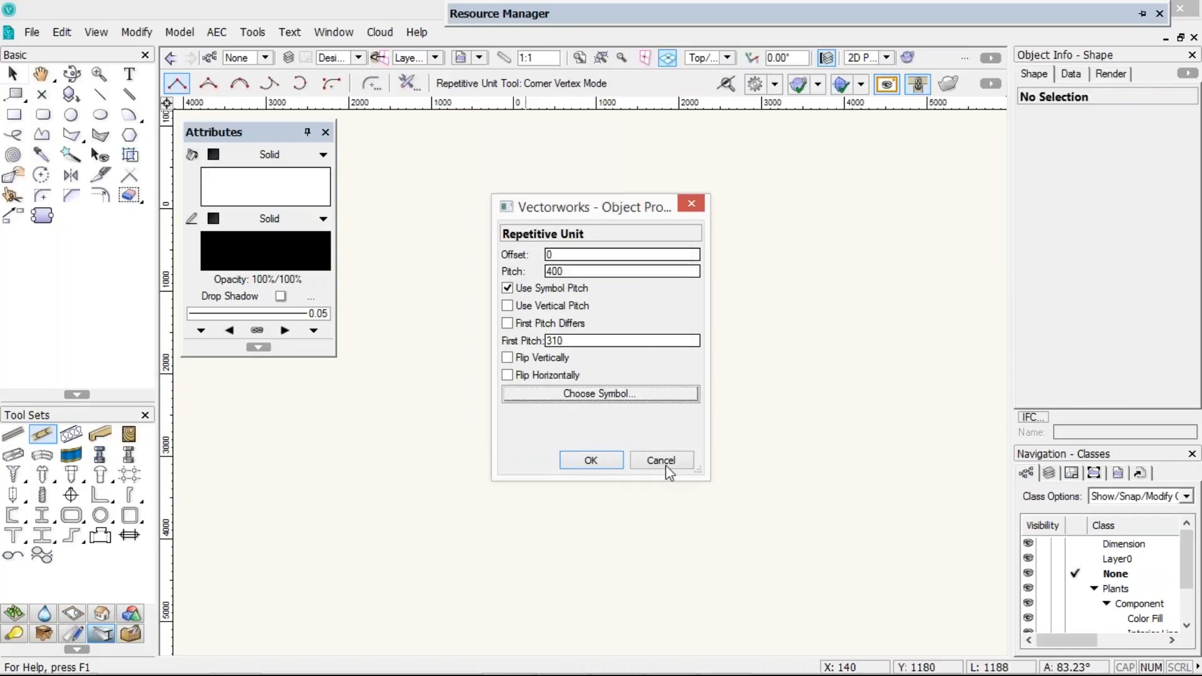
pyautogui.click(666, 466)
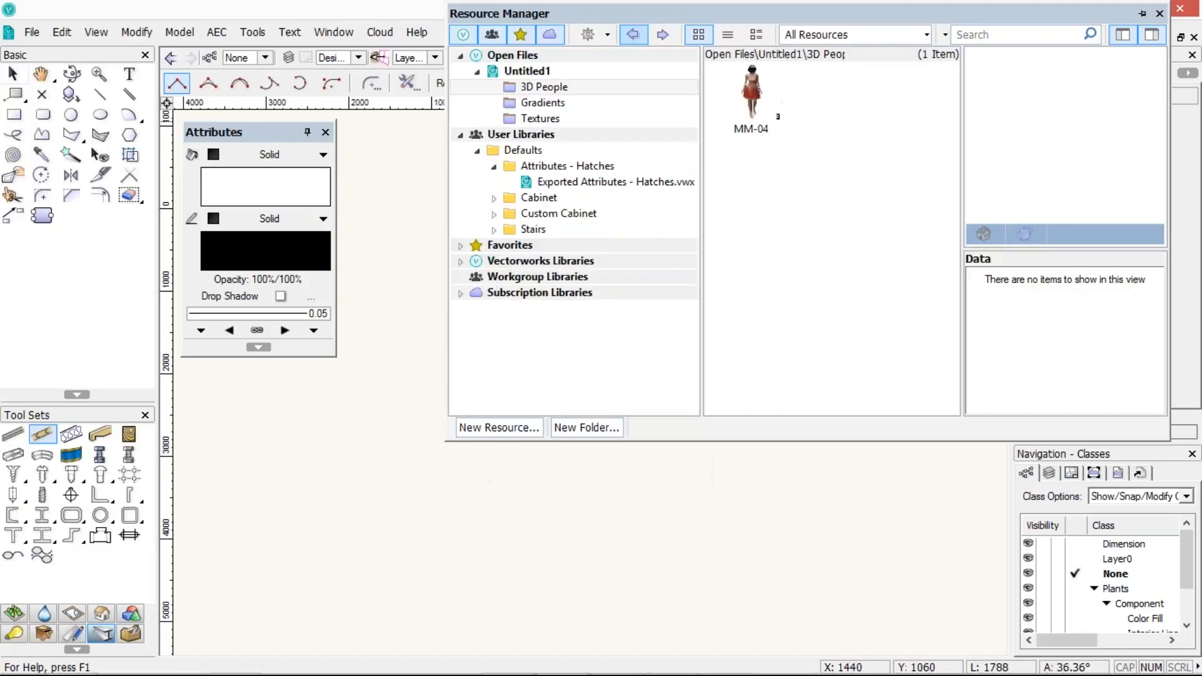
# Filter the Resource Manager to hide user, Vectorworks and subscription libraries, and expand Favorites
pyautogui.click(490, 36)
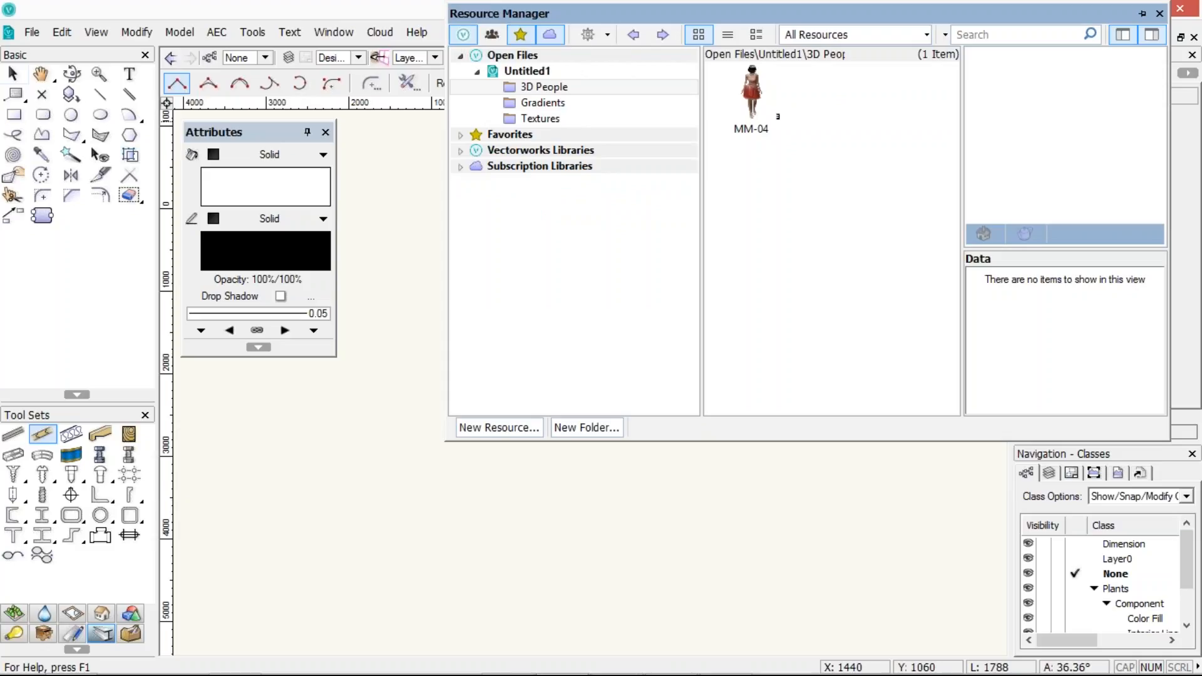
pyautogui.click(463, 34)
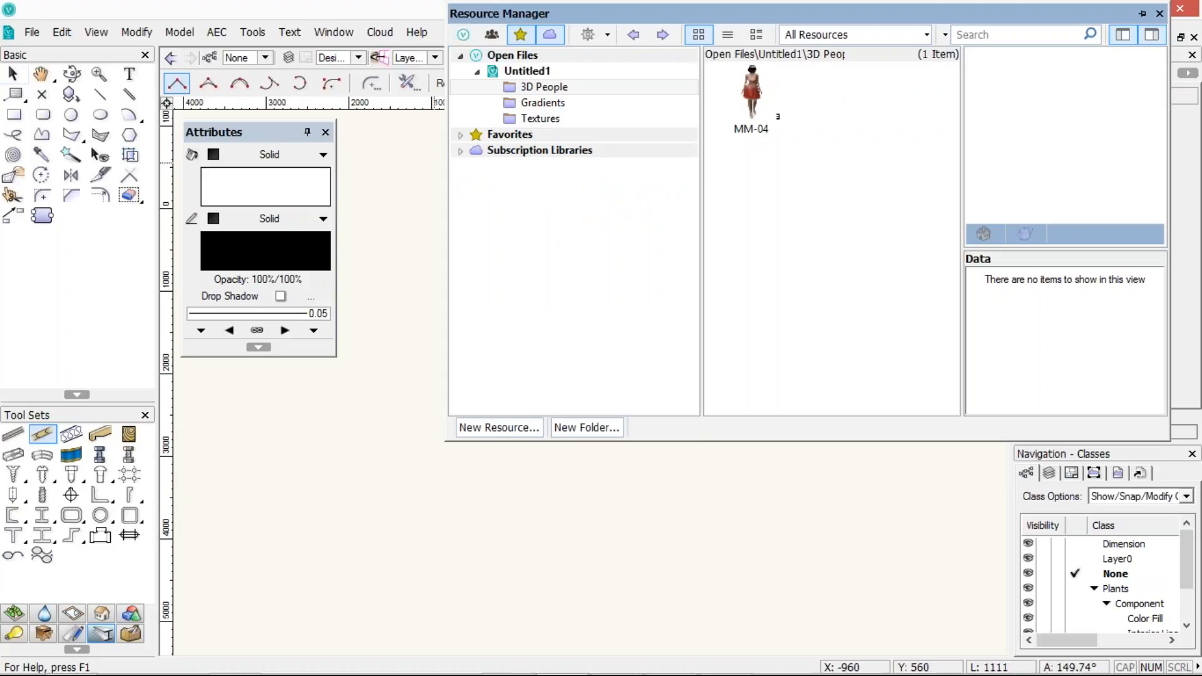
pyautogui.click(552, 37)
pyautogui.click(462, 136)
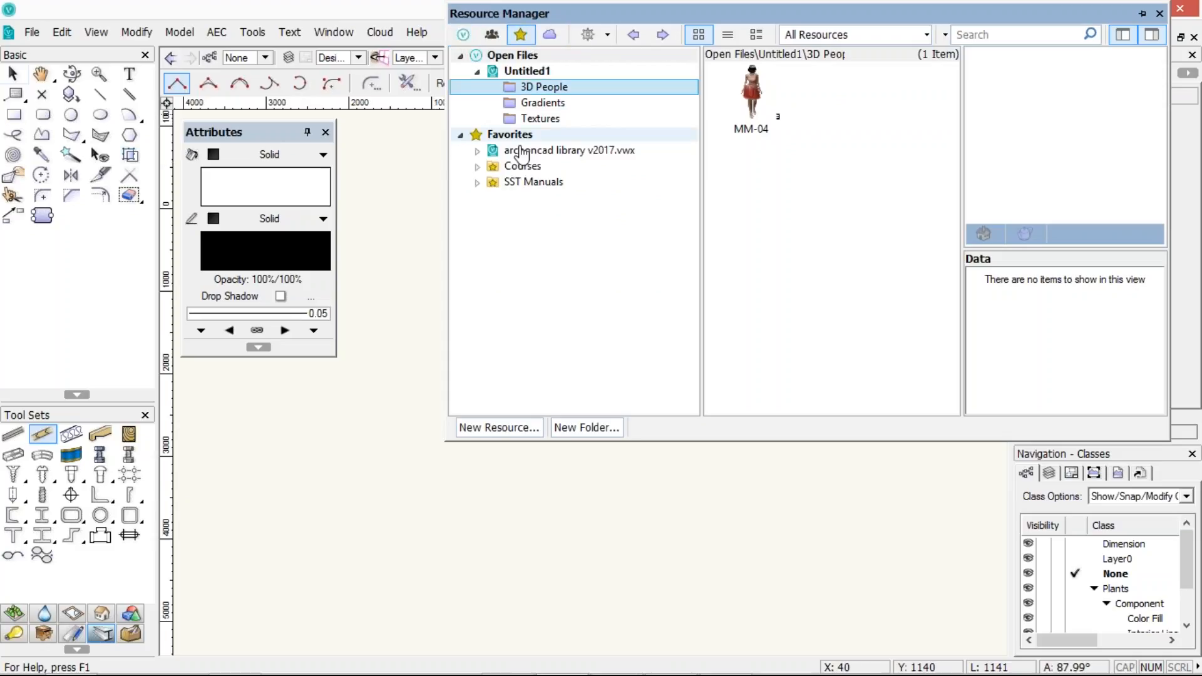
# Browse the archoncad library v2017 favorite and open its Framing Member Custom Profiles folder
pyautogui.click(513, 151)
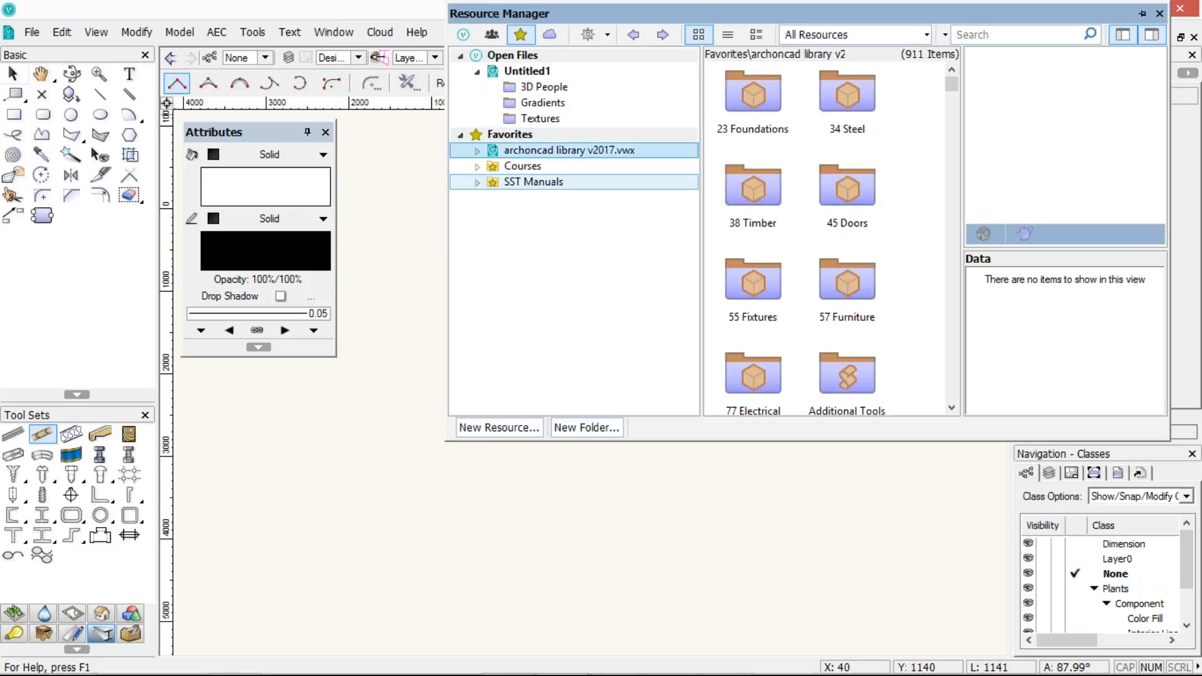
pyautogui.moveTo(951, 83); pyautogui.dragTo(952, 104)
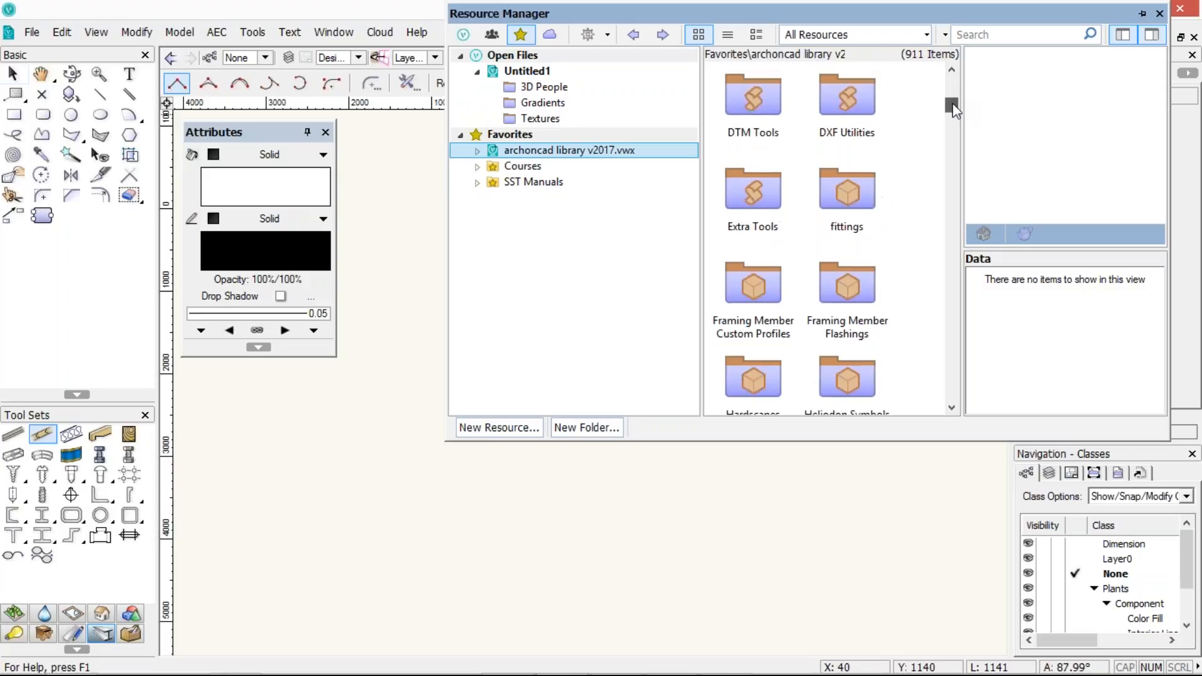
pyautogui.scroll(-6, 912, 154)
pyautogui.scroll(3, 913, 153)
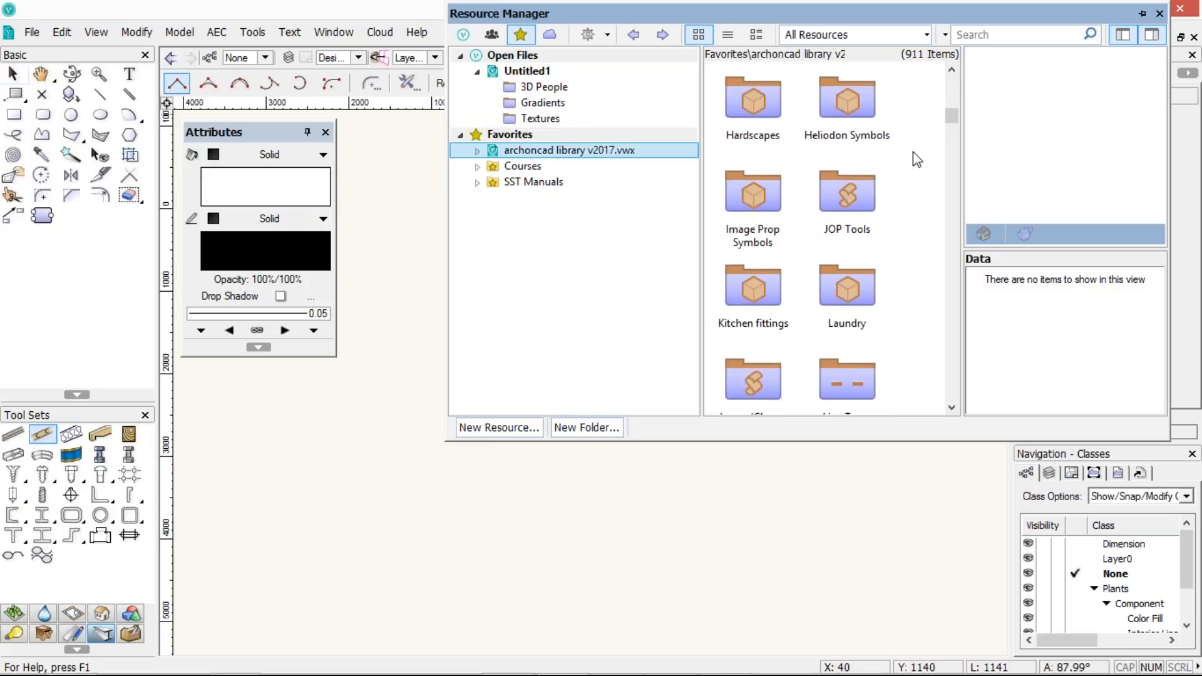
pyautogui.scroll(3, 913, 160)
pyautogui.click(731, 288)
pyautogui.doubleClick(730, 288)
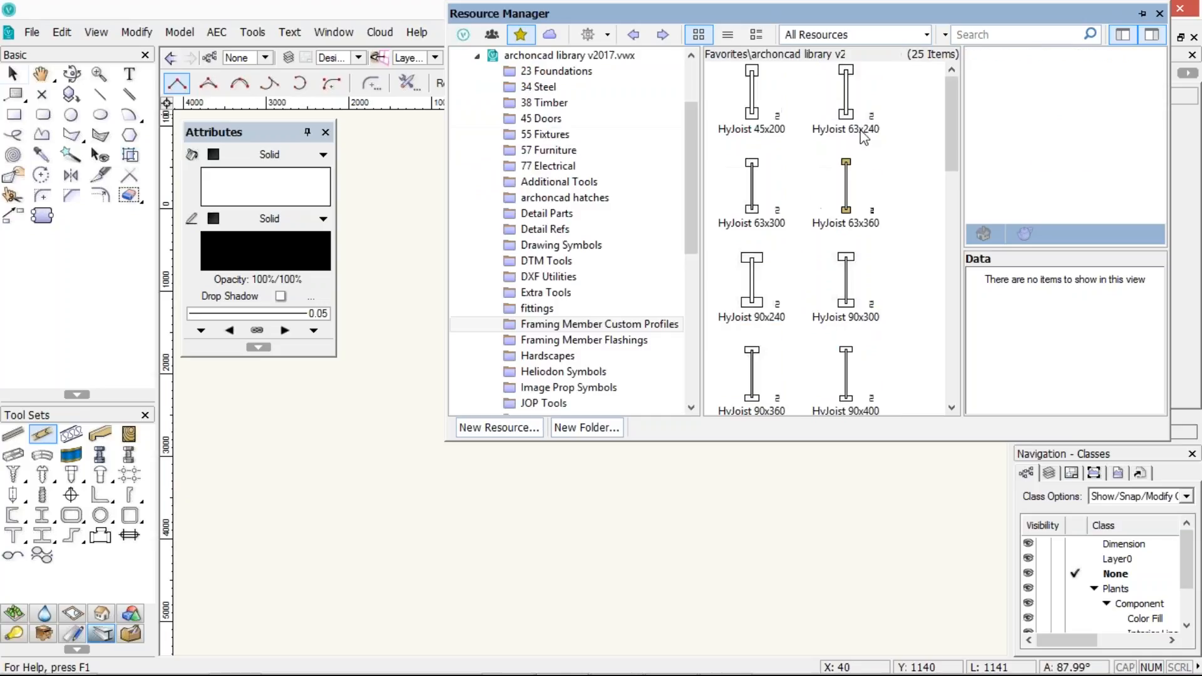
# Import the HyJoist 63x360 profile into the current document, preserving the folder hierarchy
pyautogui.rightClick(846, 165)
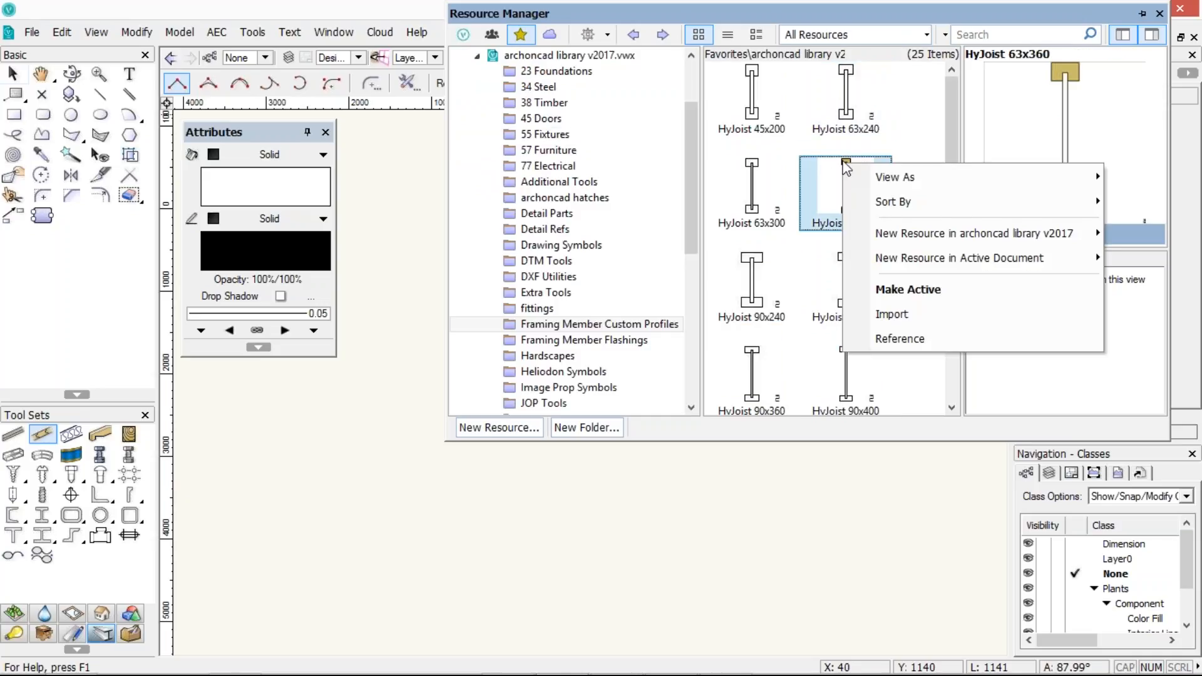
pyautogui.click(893, 313)
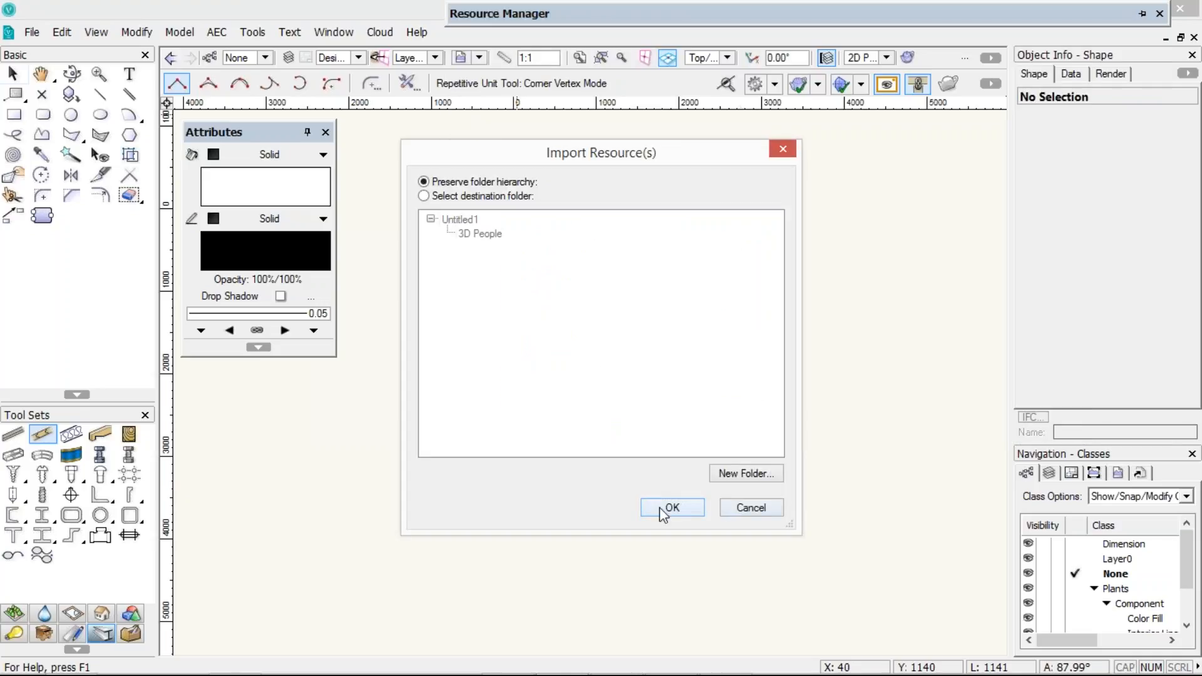
pyautogui.click(665, 508)
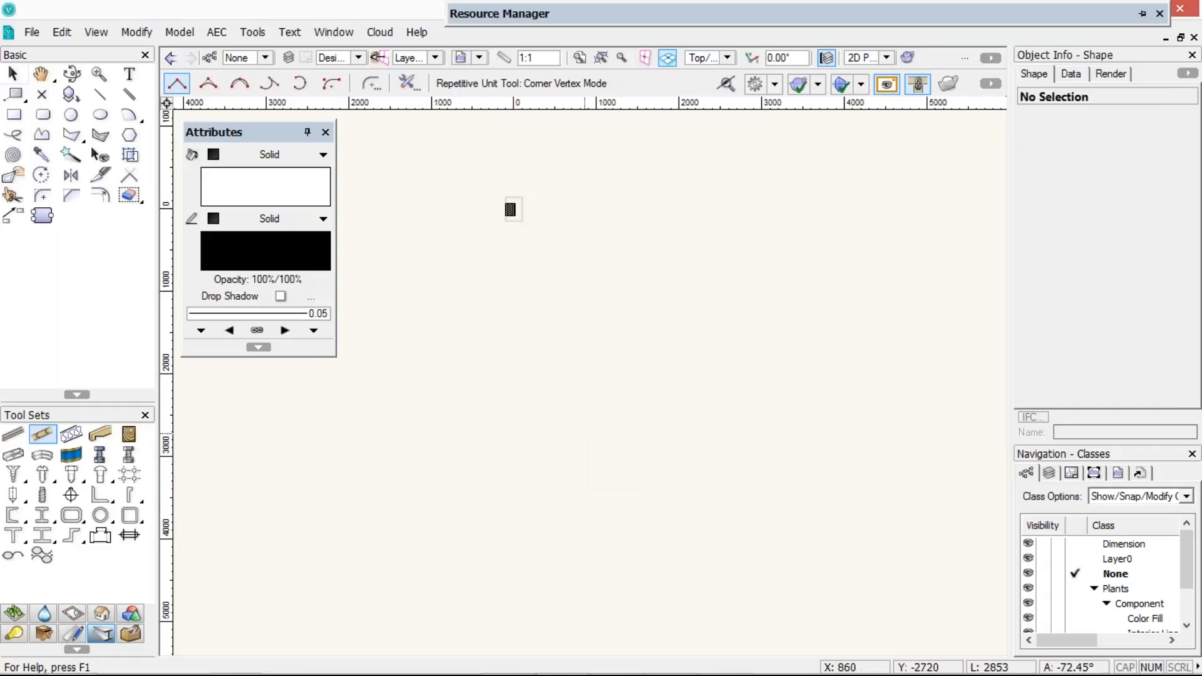
# Draw a horizontal framing member with the Framing Member tool and set its type to Custom Profile
pyautogui.click(100, 434)
pyautogui.click(414, 380)
pyautogui.click(842, 379)
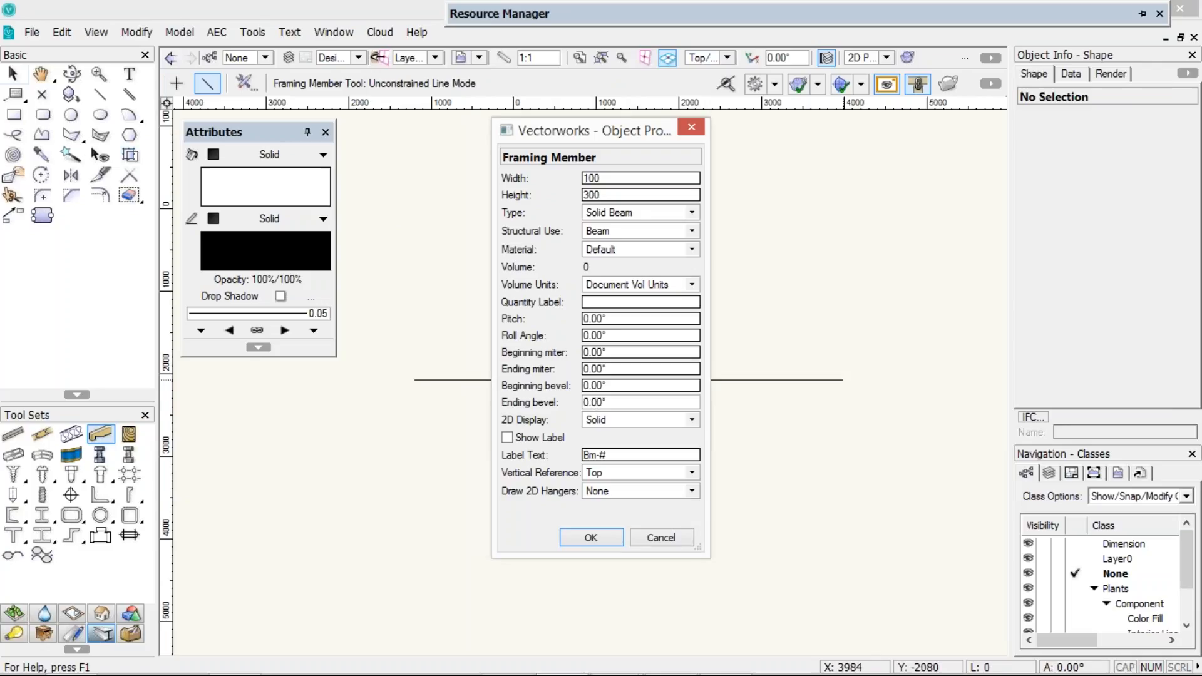
pyautogui.click(639, 213)
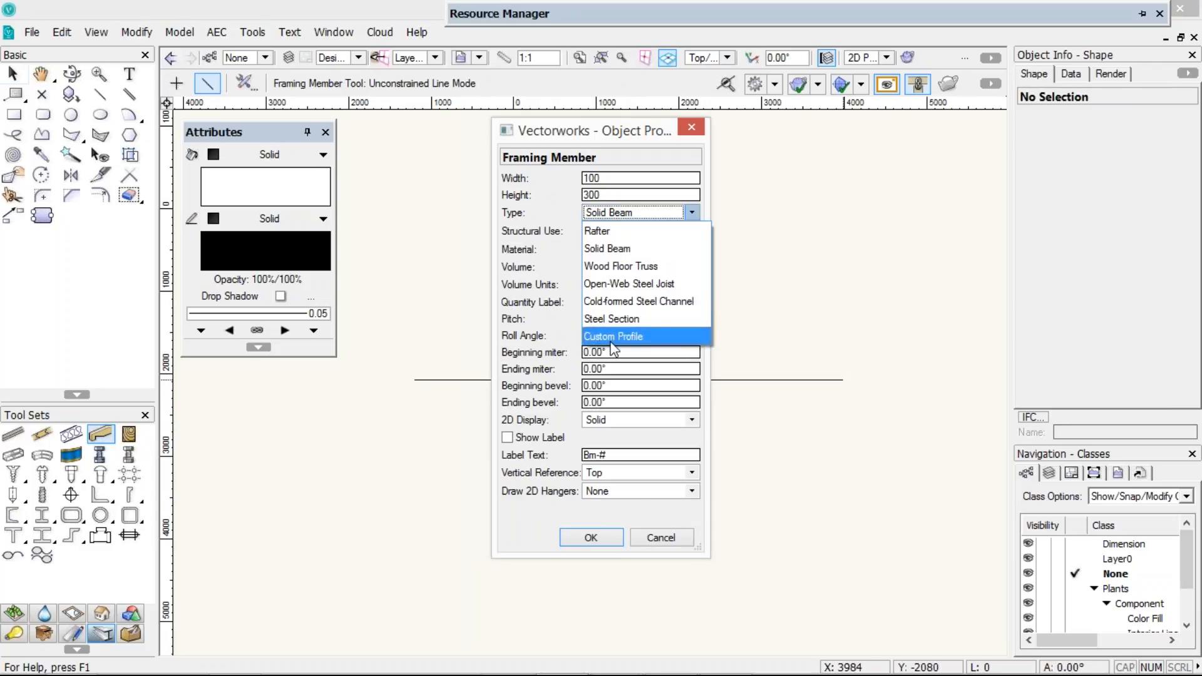
pyautogui.click(613, 338)
# Choose the HyJoist 63x360 profile symbol from the current document's Framing Member Custom Profiles and confirm the member
pyautogui.click(606, 508)
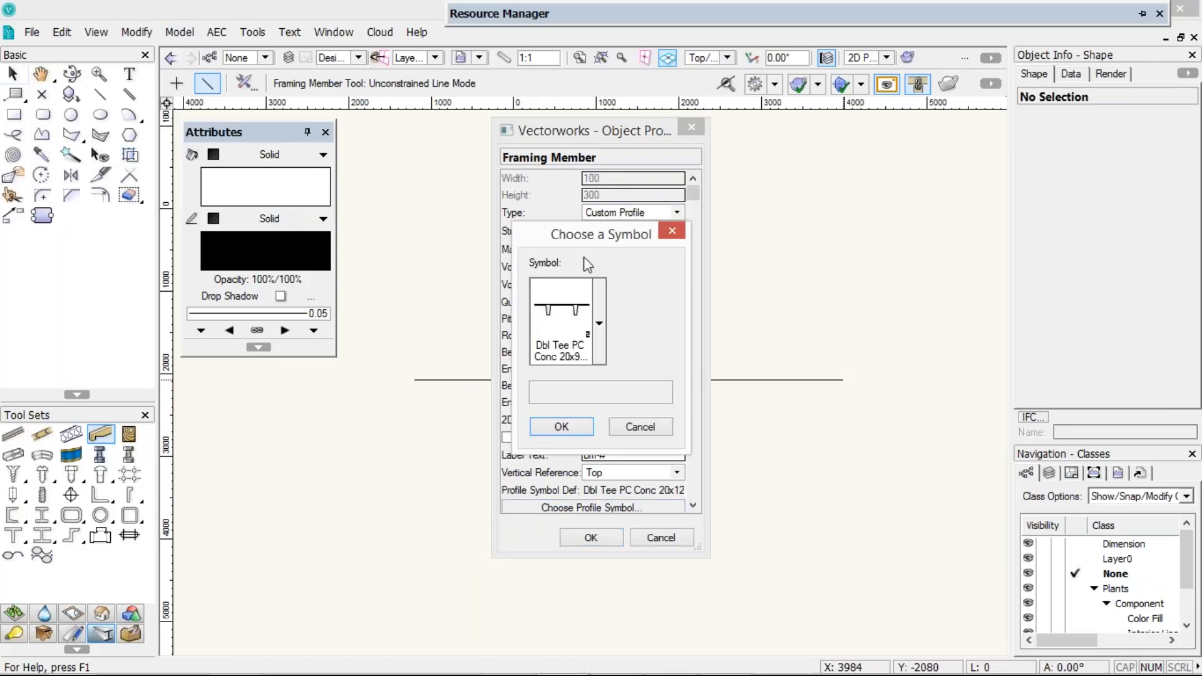
pyautogui.click(599, 323)
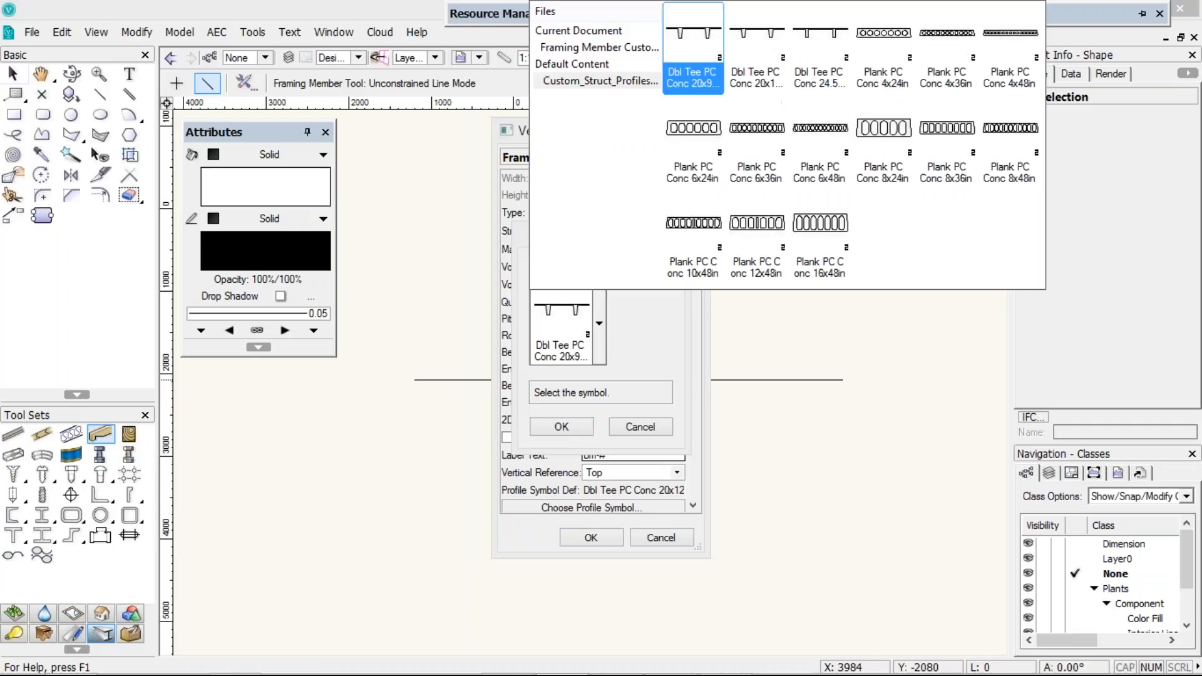
pyautogui.click(584, 31)
pyautogui.click(586, 46)
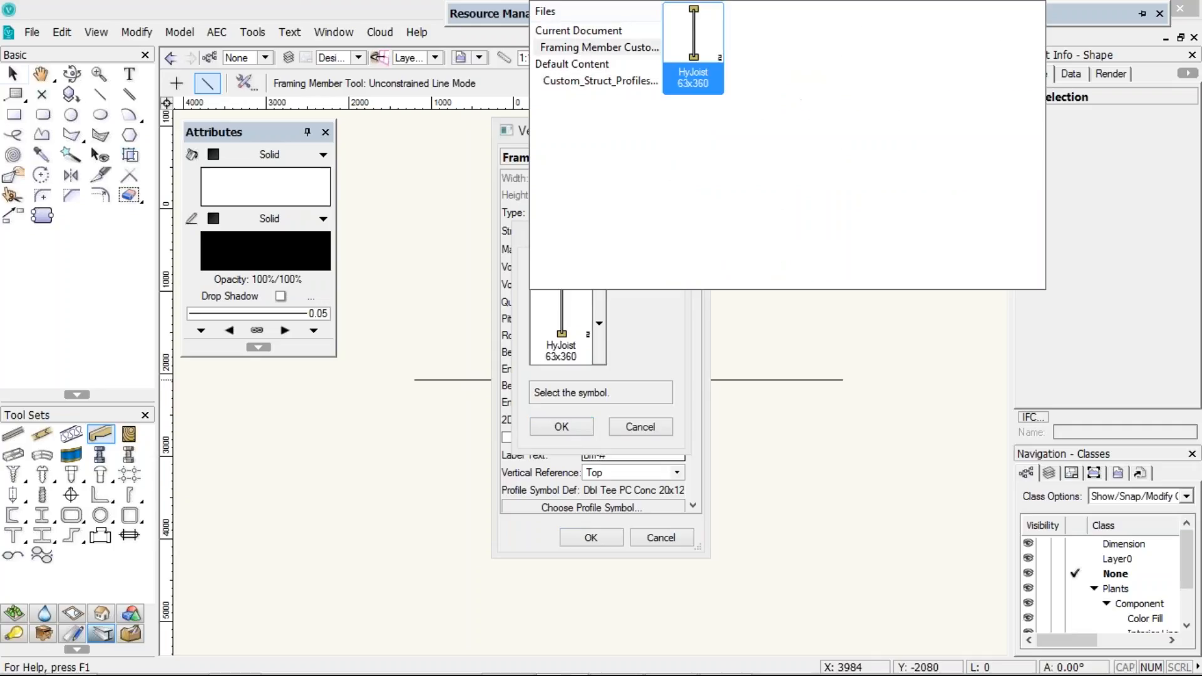
pyautogui.click(692, 48)
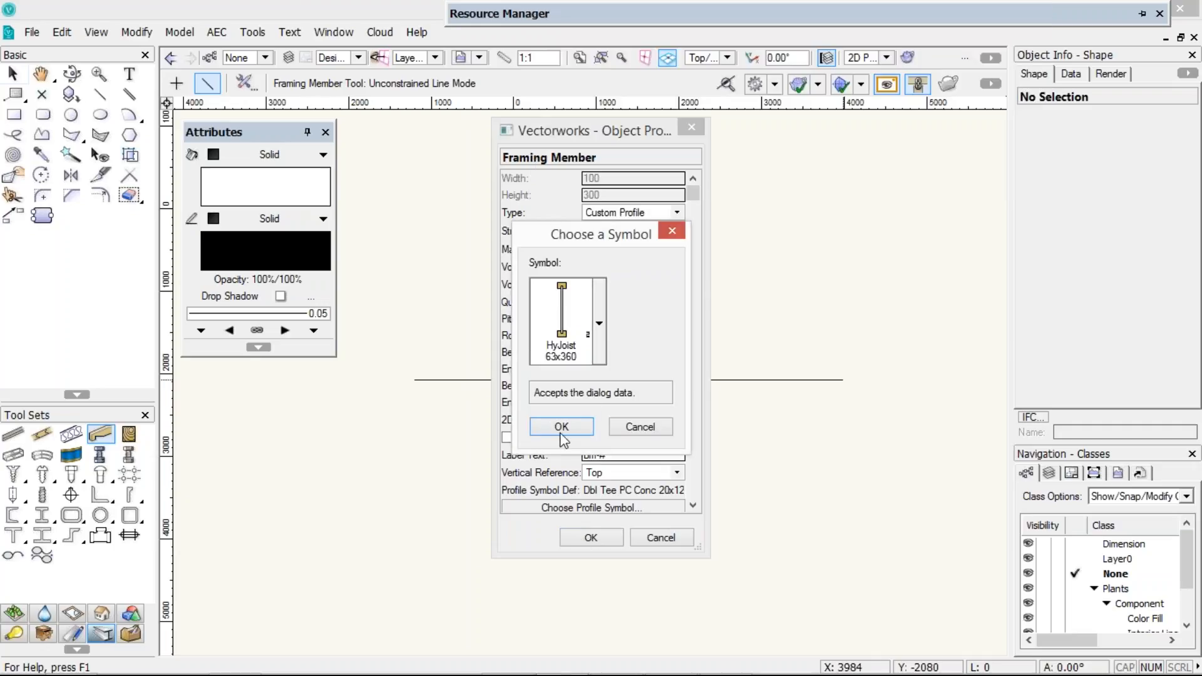
pyautogui.click(561, 427)
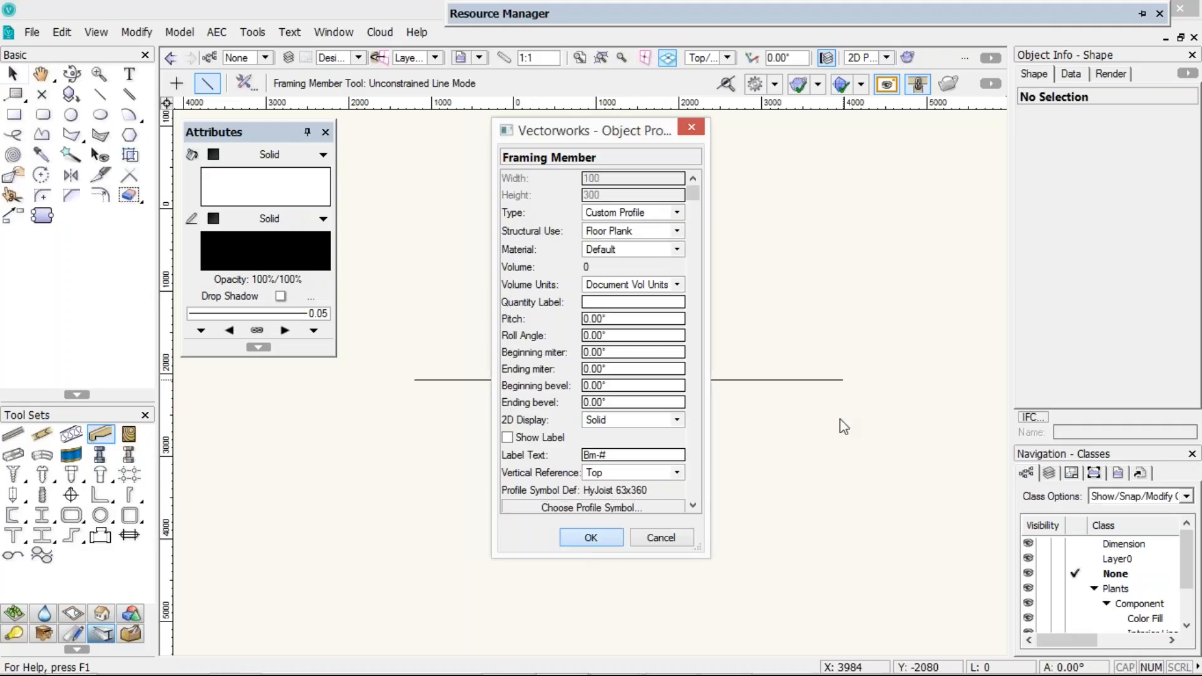
pyautogui.press('Return')
# Switch to an isometric 3D view and dismiss the tip dialog, turning off its future display
pyautogui.press('3')
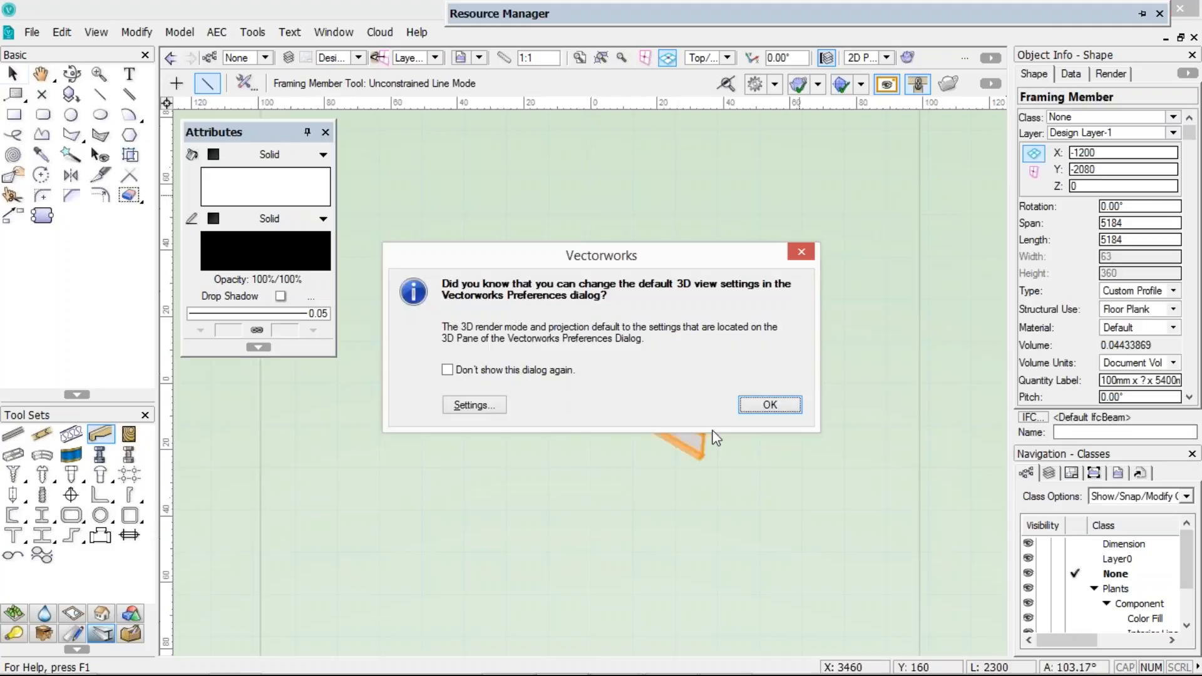
pyautogui.click(532, 370)
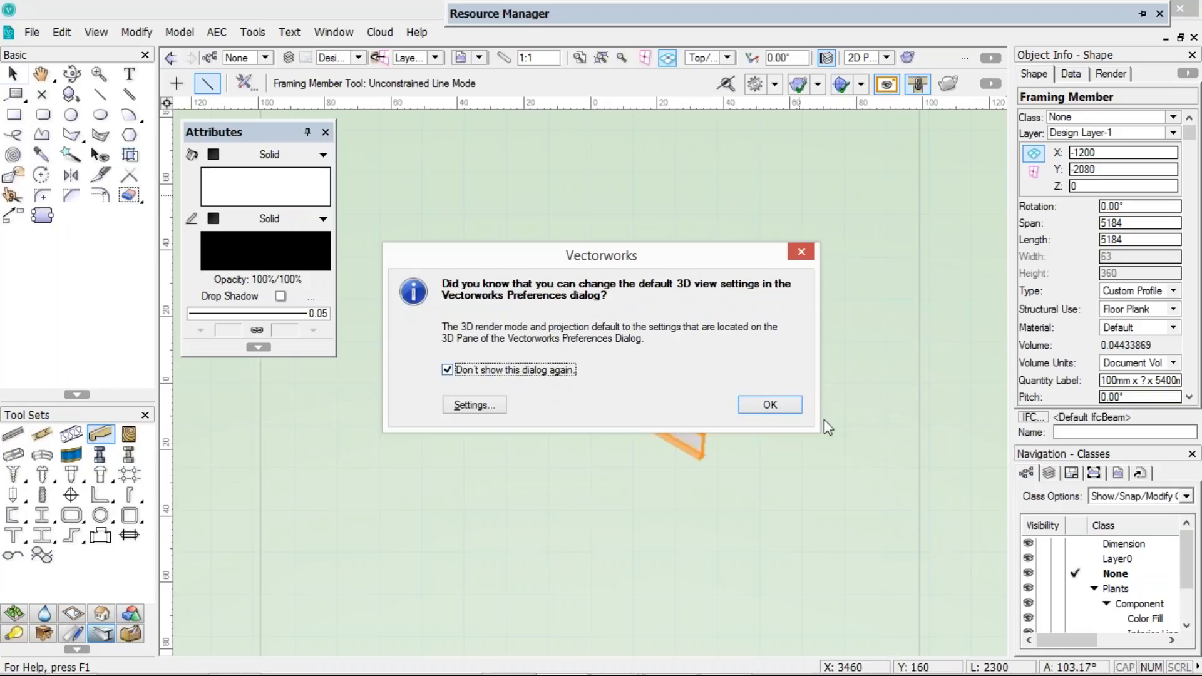
pyautogui.click(769, 405)
# Zoom in to inspect the framing member's joist profile in 3D and select the member
pyautogui.press('c')
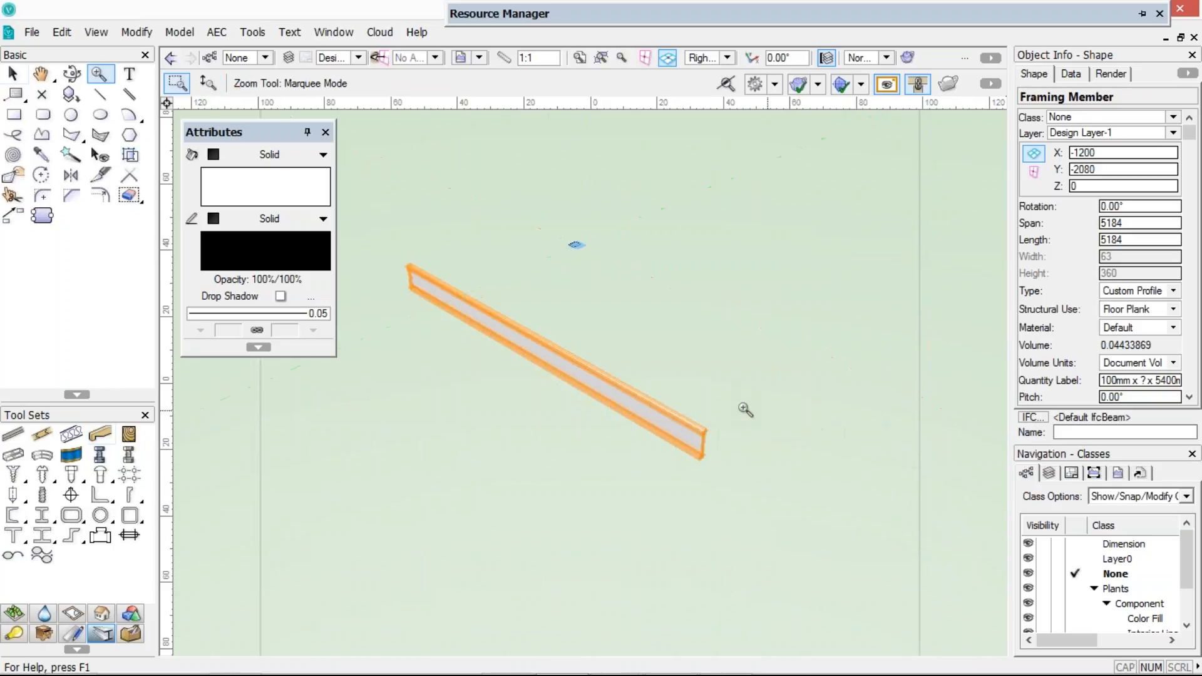
pyautogui.moveTo(746, 404); pyautogui.dragTo(670, 491)
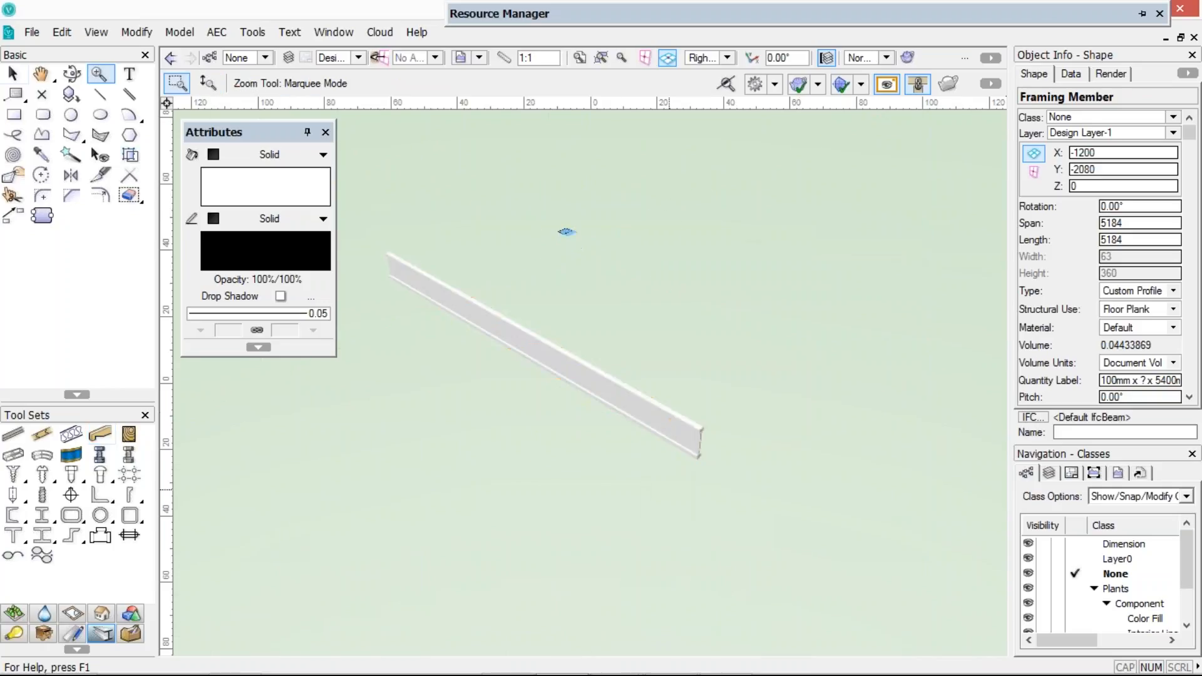
pyautogui.press('x')
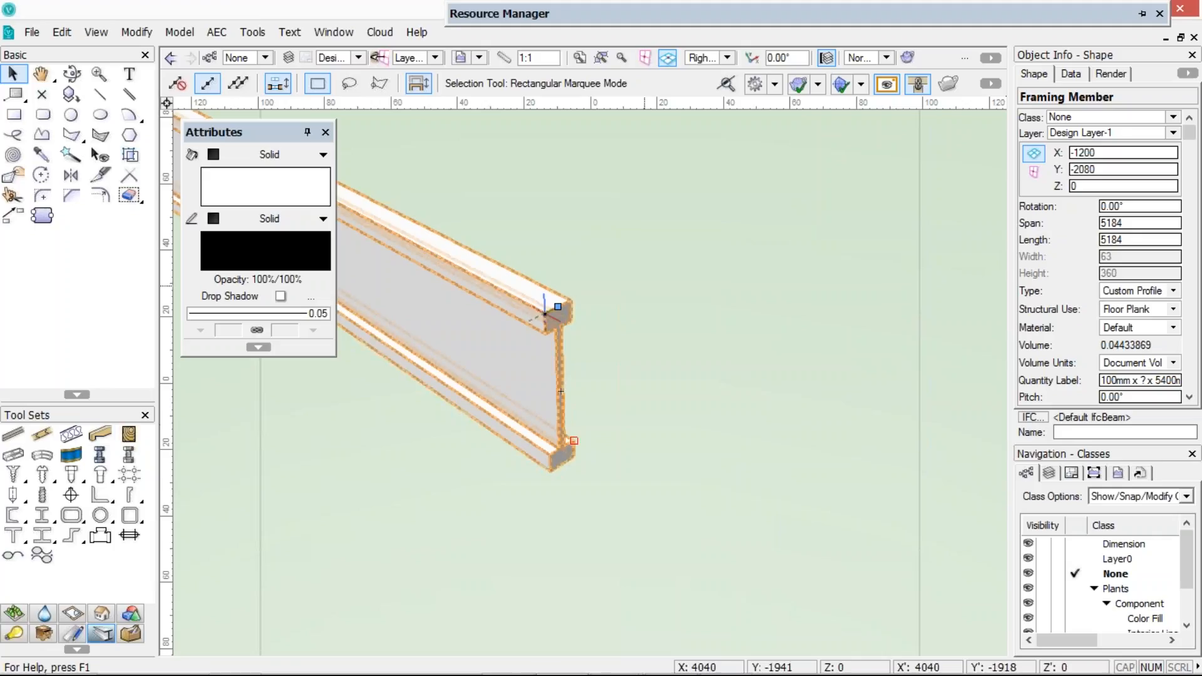
pyautogui.click(622, 306)
pyautogui.scroll(-3, 622, 305)
pyautogui.scroll(-4, 556, 277)
pyautogui.scroll(-2, 556, 277)
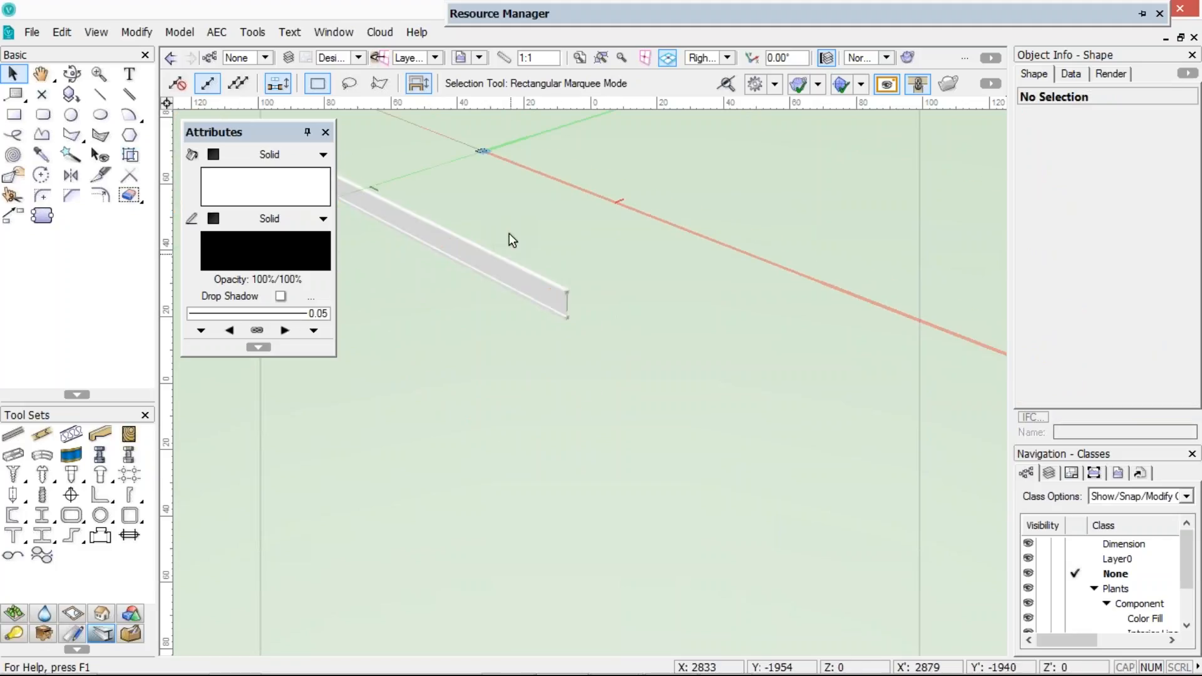
pyautogui.moveTo(512, 240); pyautogui.dragTo(670, 303, button='middle')
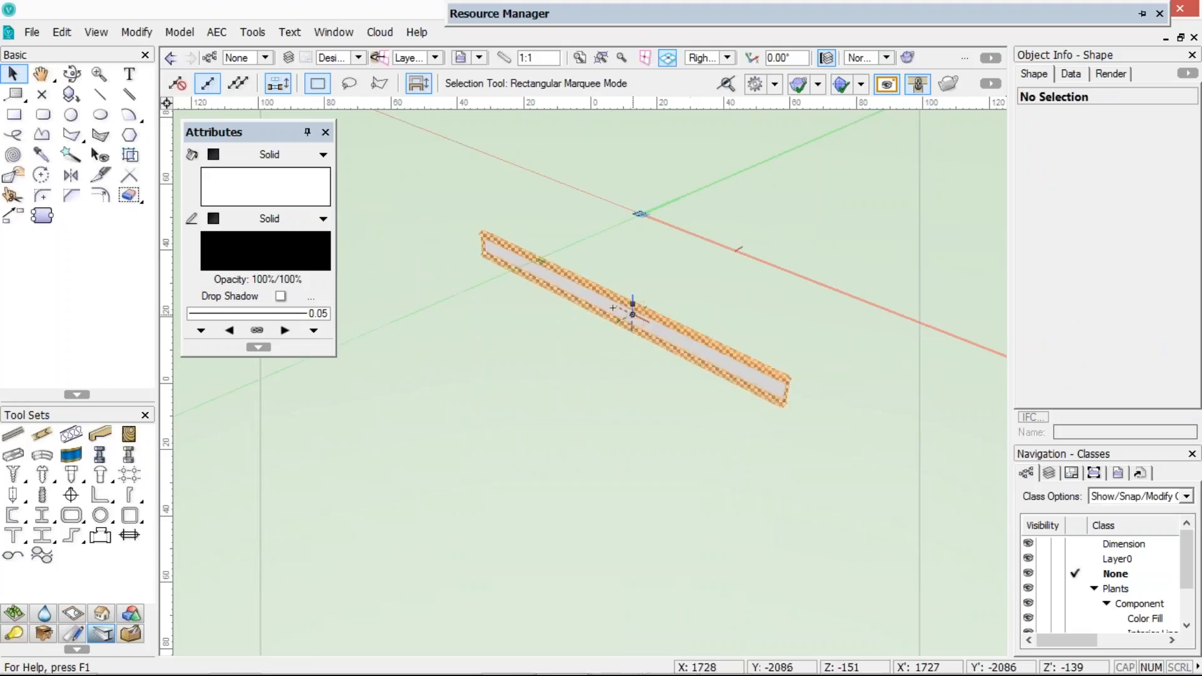
pyautogui.click(634, 302)
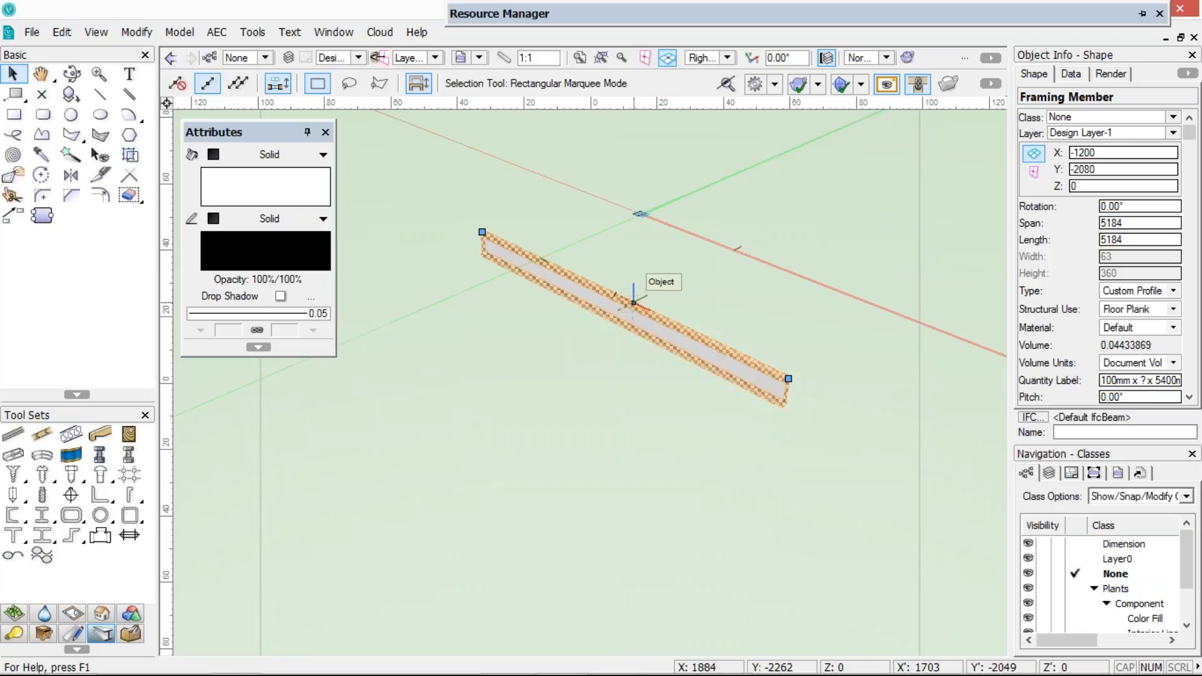
# Decline the backup save prompt and deselect the framing member
pyautogui.moveTo(602, 13)
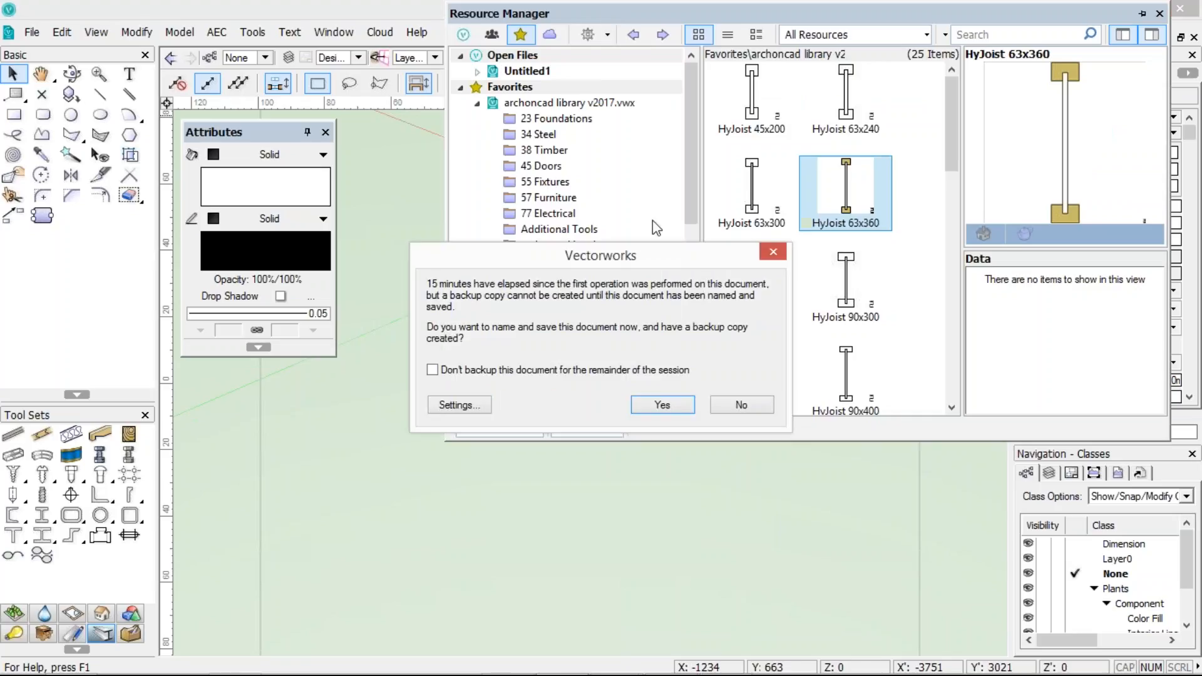
pyautogui.click(741, 405)
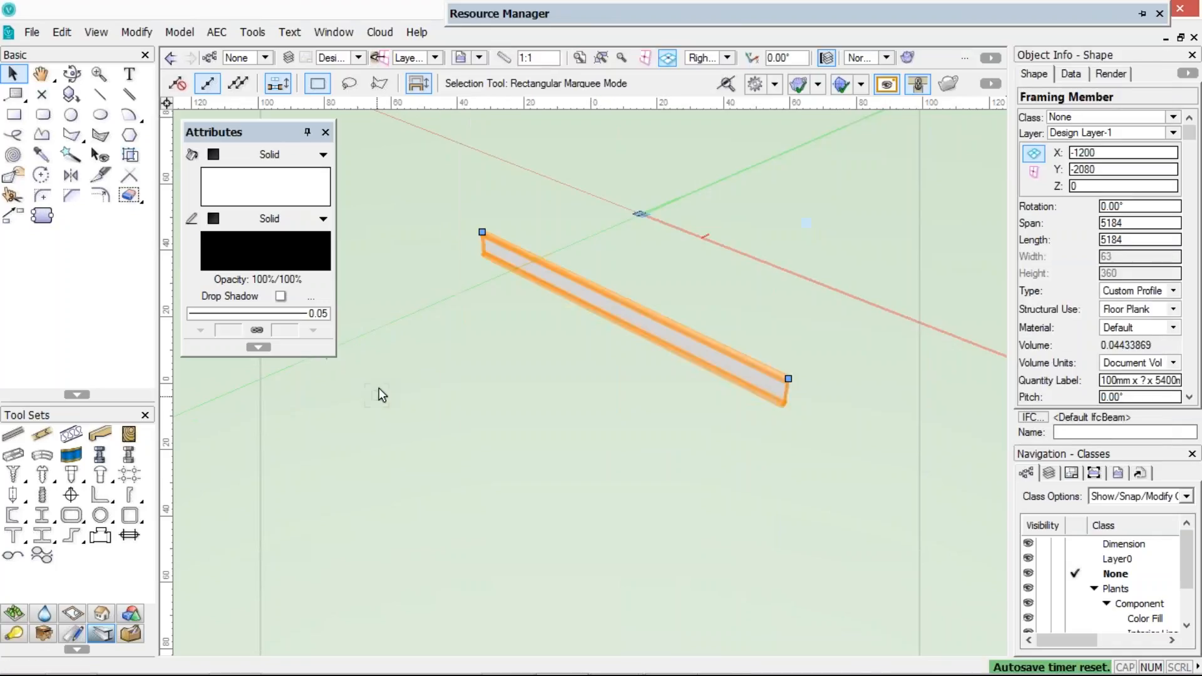
pyautogui.click(378, 388)
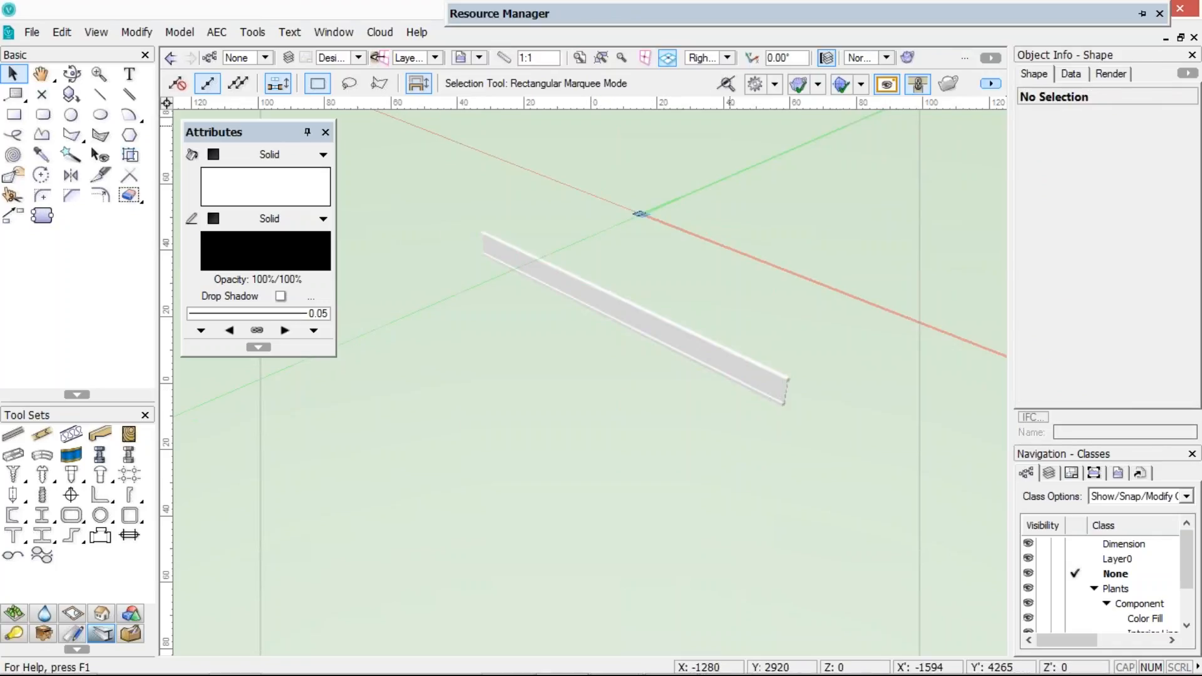
# Open Vectorworks Preferences to view the User Folders settings
pyautogui.click(986, 87)
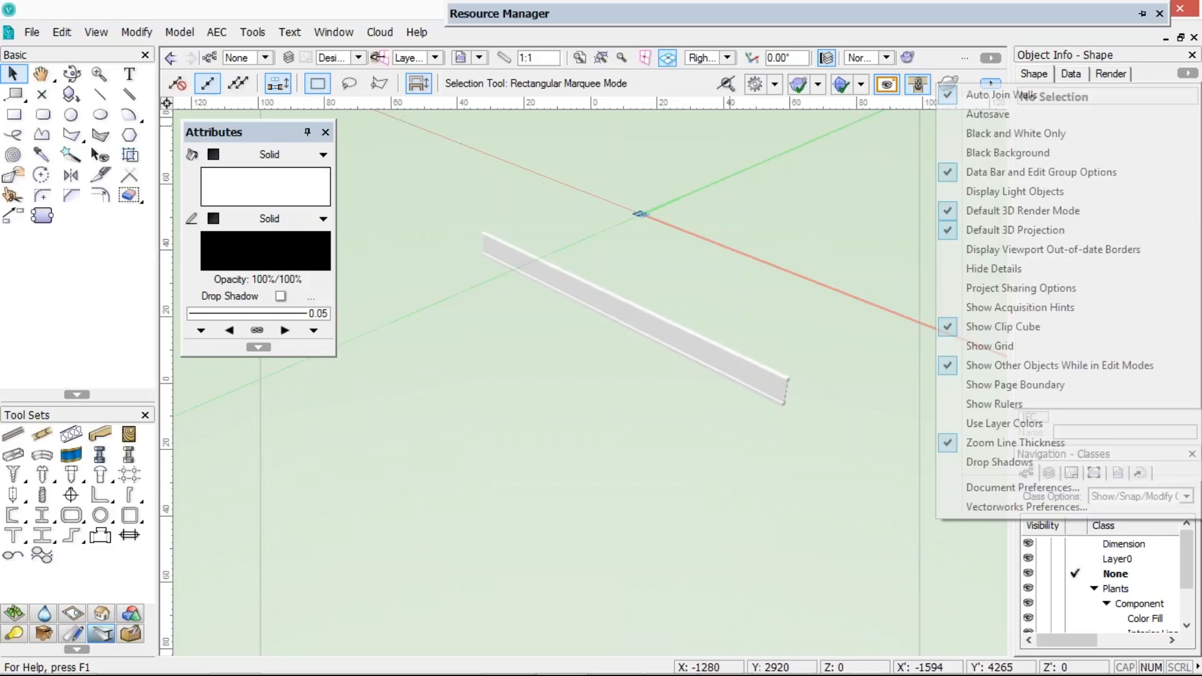
pyautogui.click(980, 508)
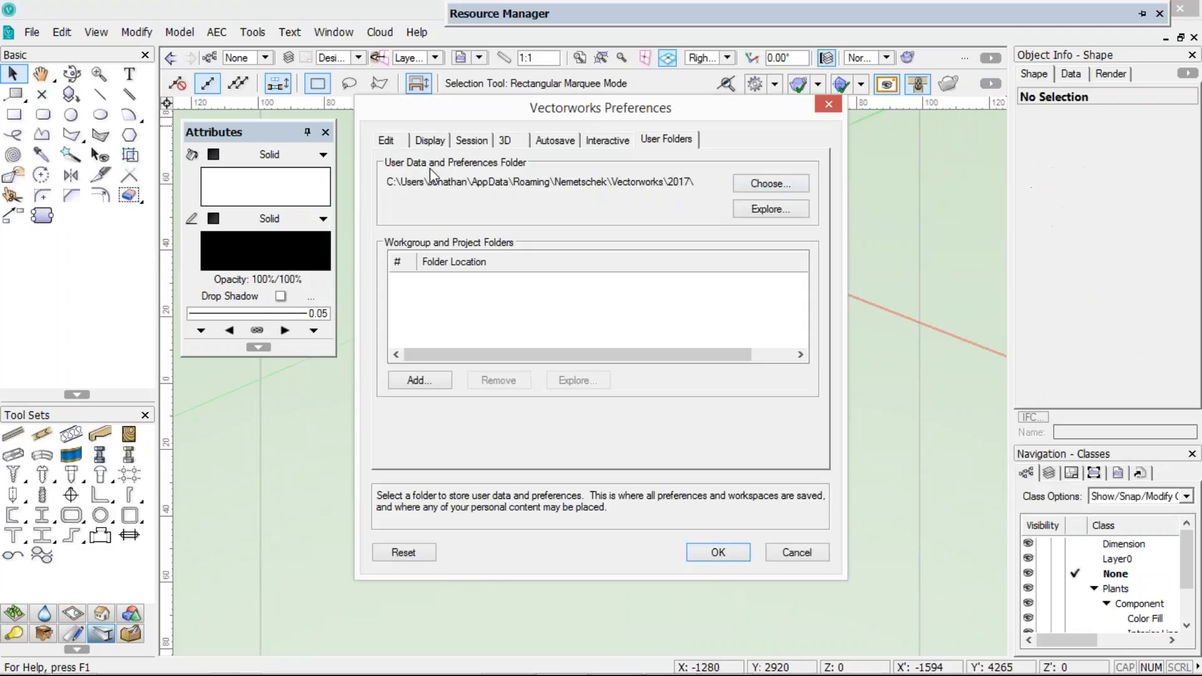
# Open the user data and preferences folder in Explorer, close it, and cancel the Preferences dialog
pyautogui.click(771, 211)
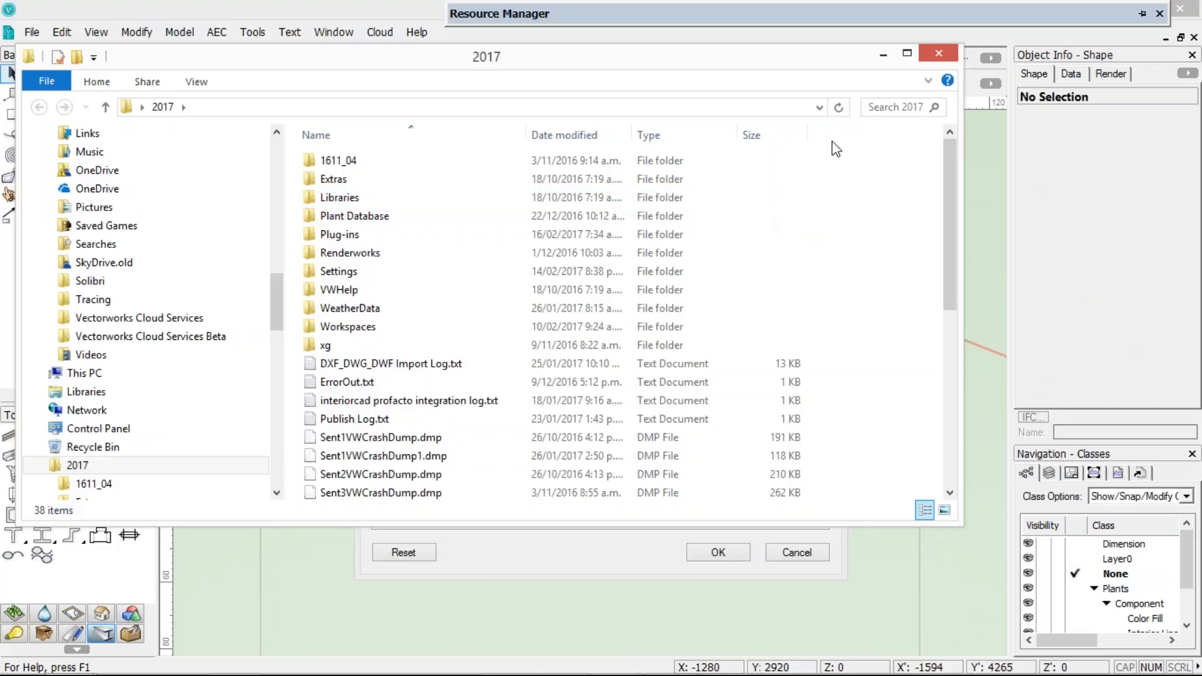
pyautogui.click(938, 53)
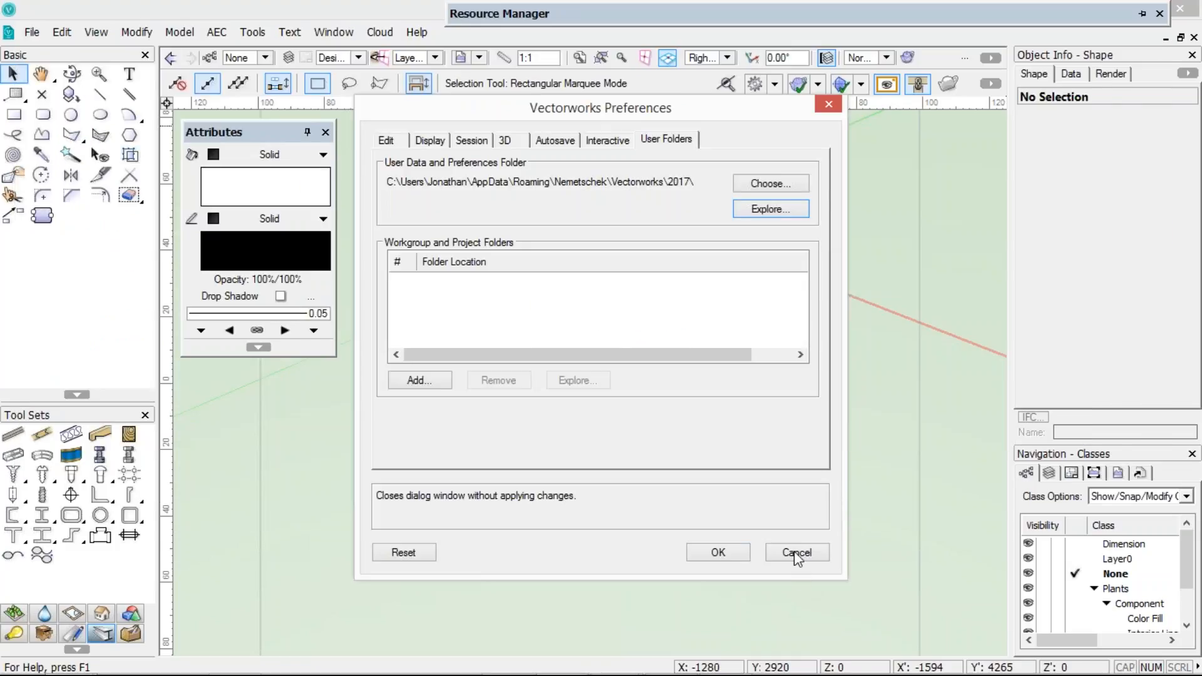
pyautogui.click(793, 551)
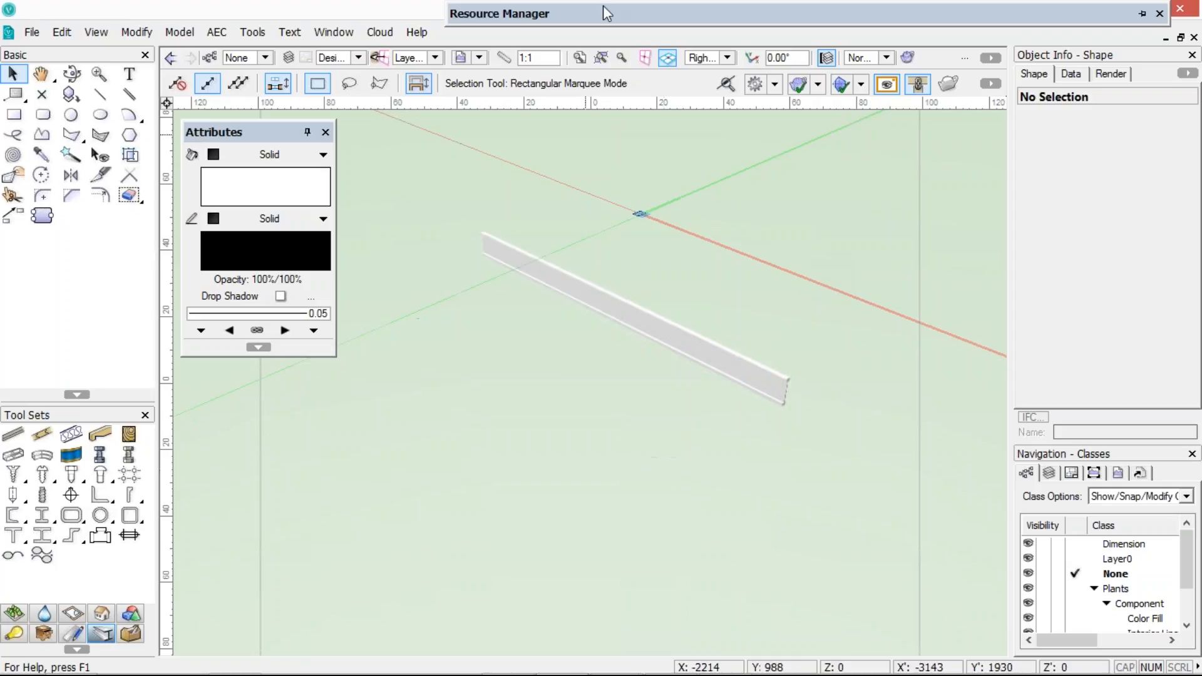
# Browse the favorite libraries in the Resource Manager, expanding and collapsing the archoncad library, Courses and SST Manuals folders
pyautogui.moveTo(603, 9)
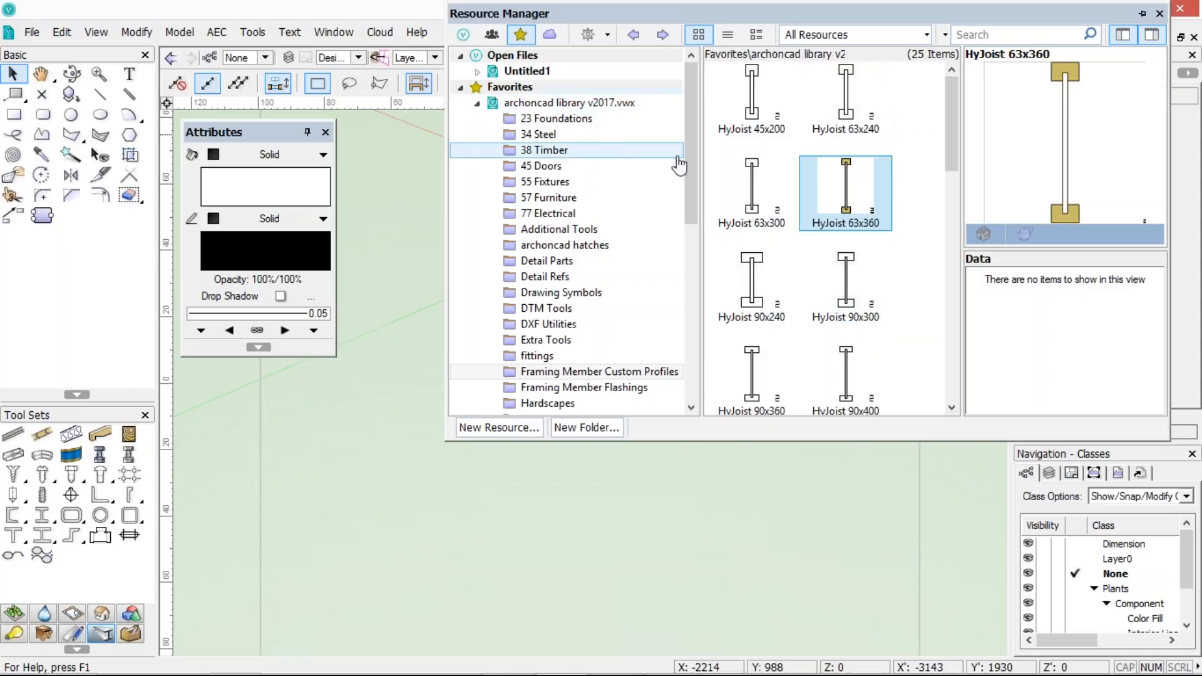
pyautogui.moveTo(690, 162); pyautogui.dragTo(691, 137)
pyautogui.click(548, 166)
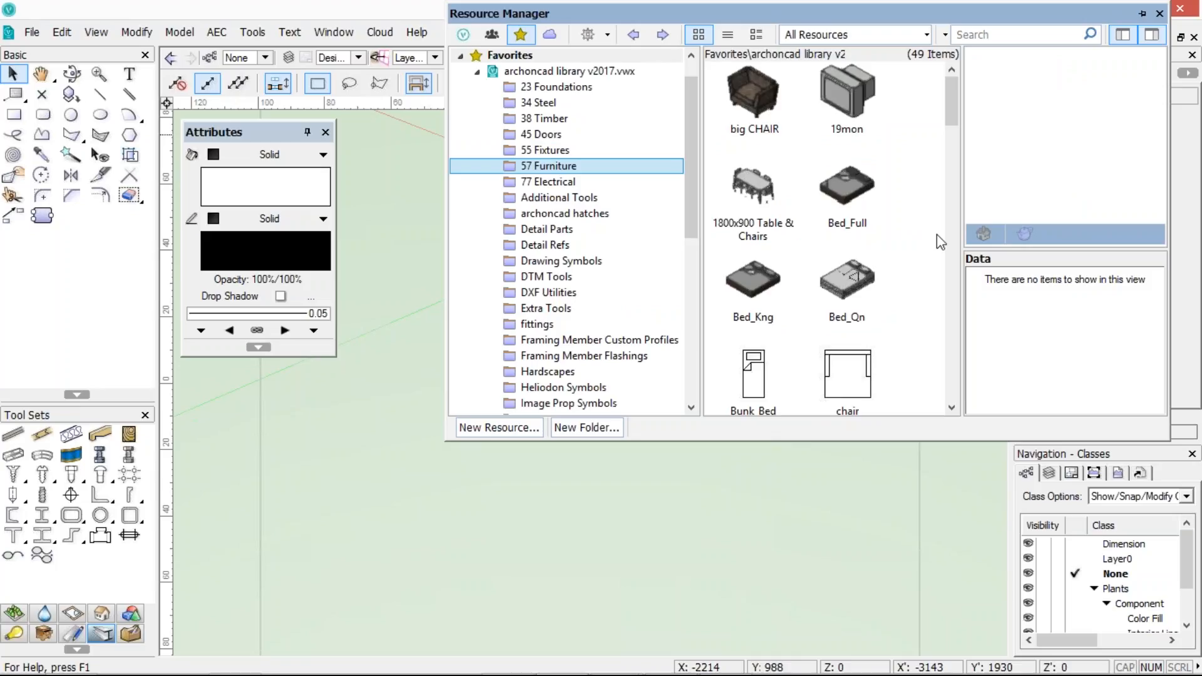
pyautogui.scroll(-3, 948, 114)
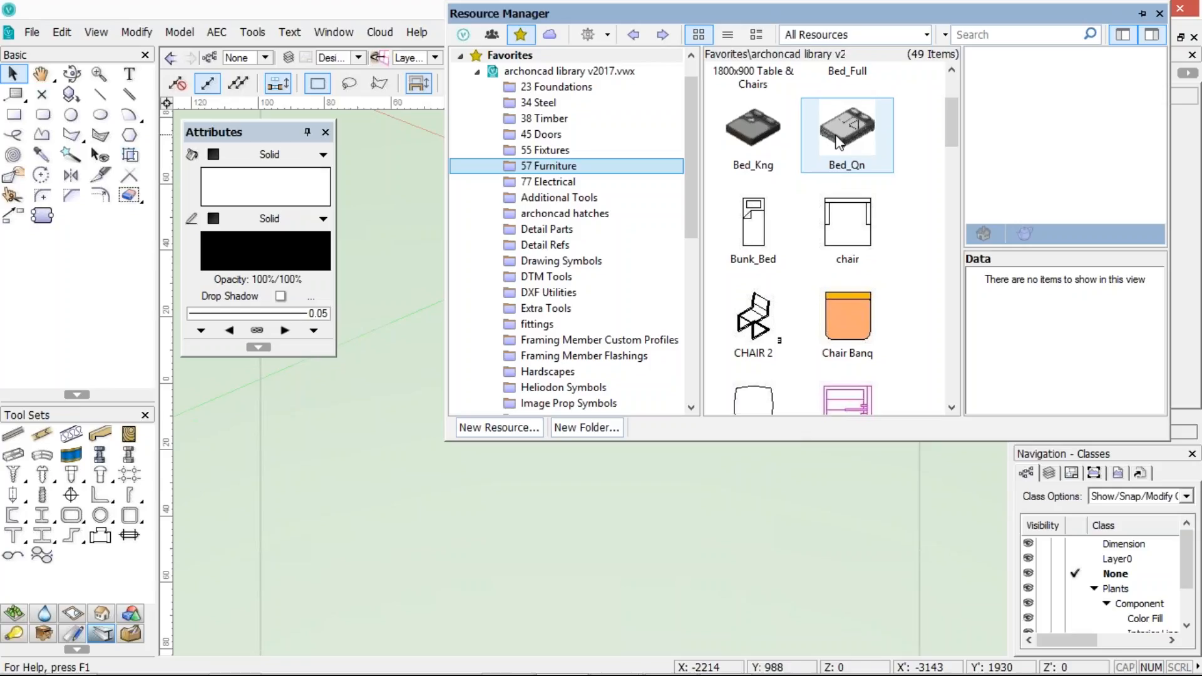
pyautogui.click(476, 70)
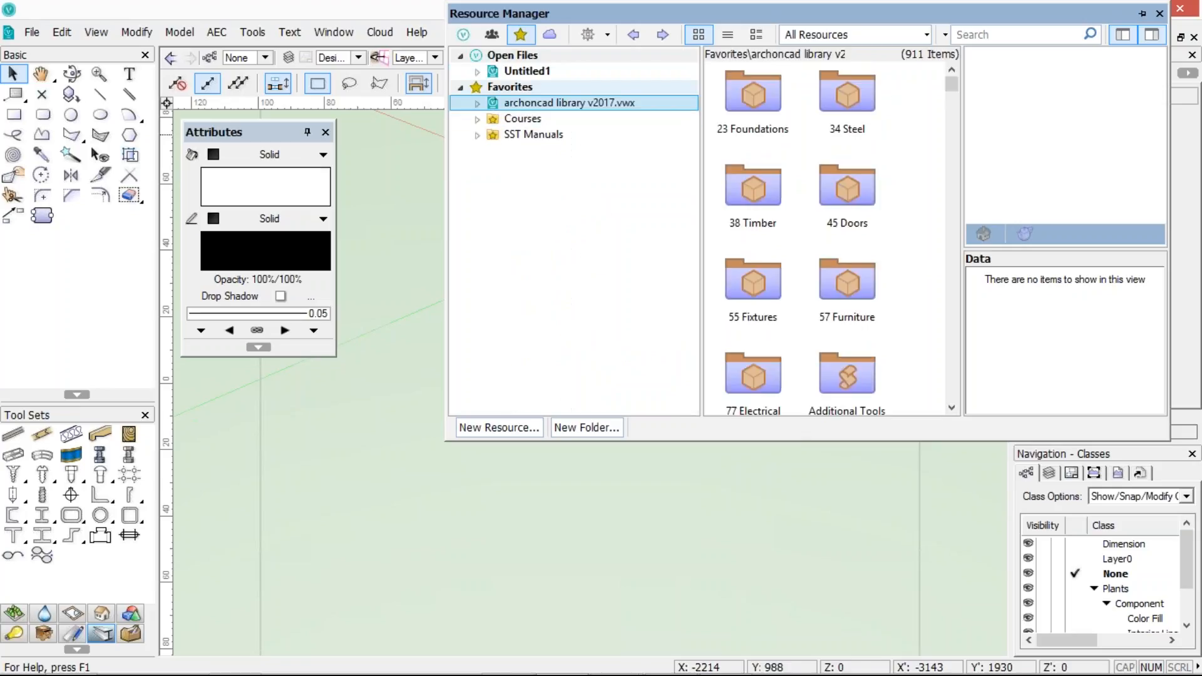
pyautogui.click(477, 118)
pyautogui.click(477, 166)
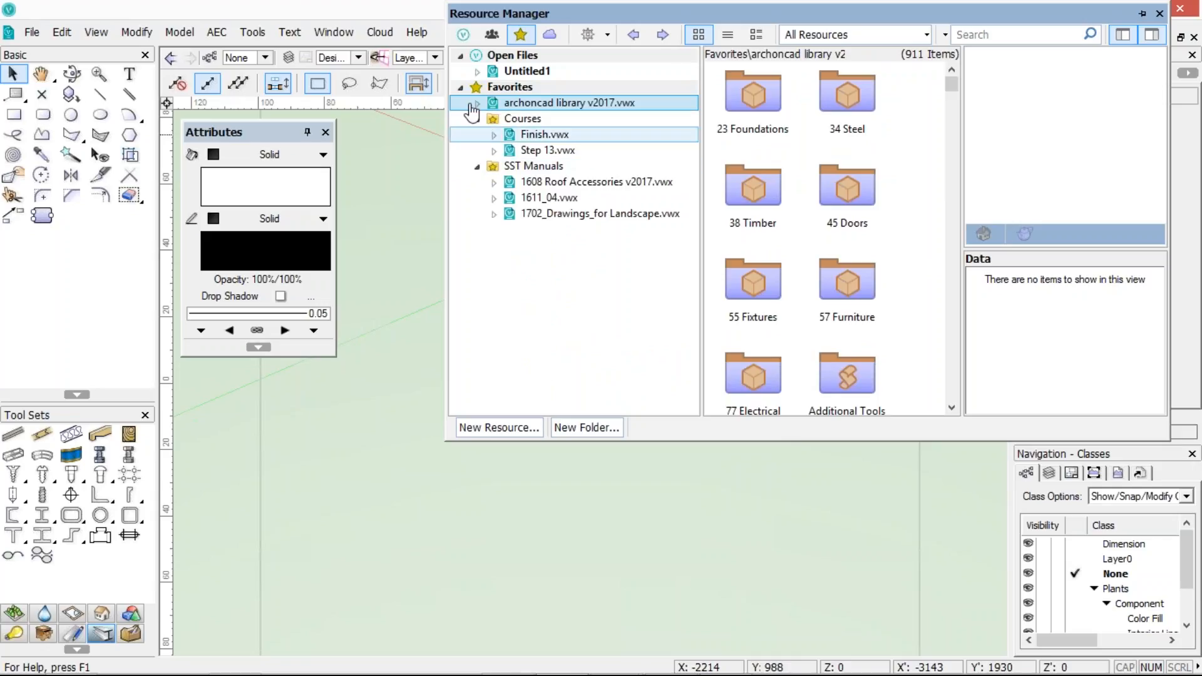
pyautogui.click(477, 104)
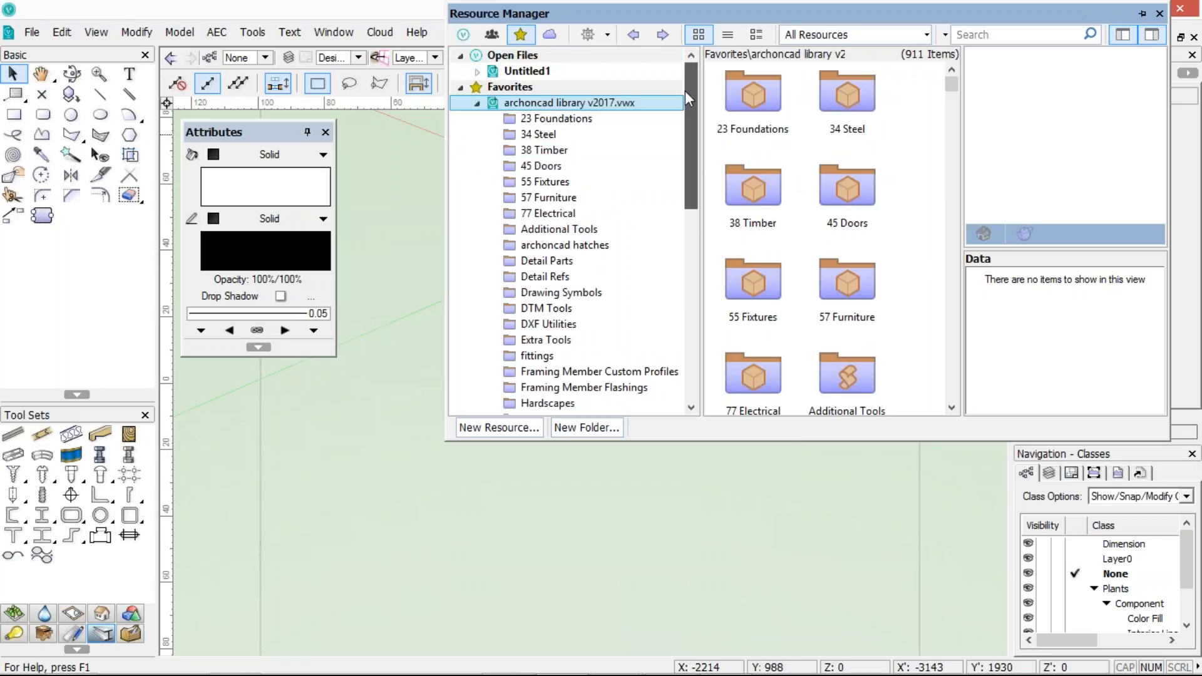
pyautogui.click(548, 214)
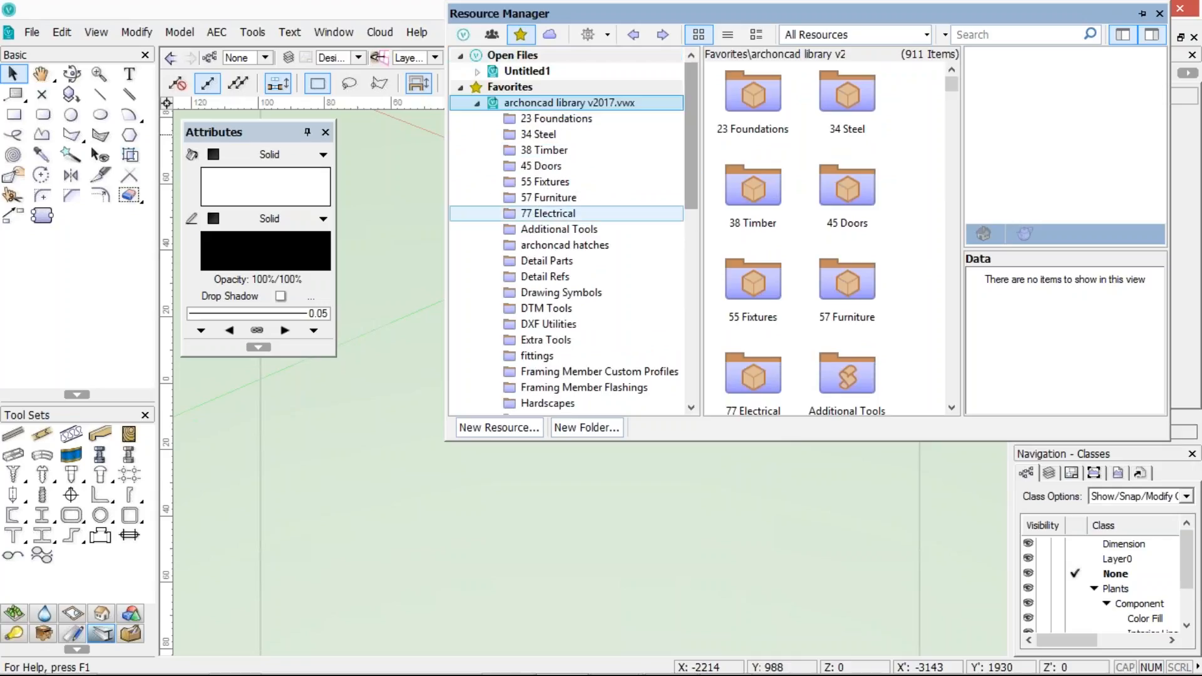
pyautogui.click(567, 232)
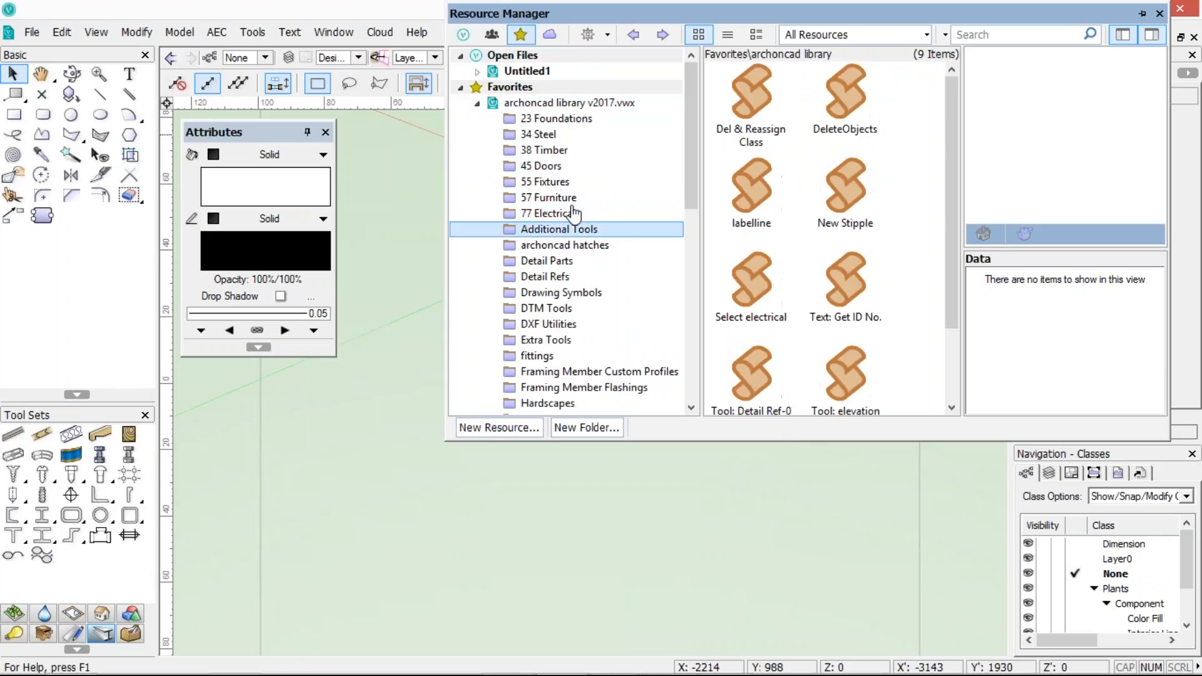
pyautogui.click(478, 105)
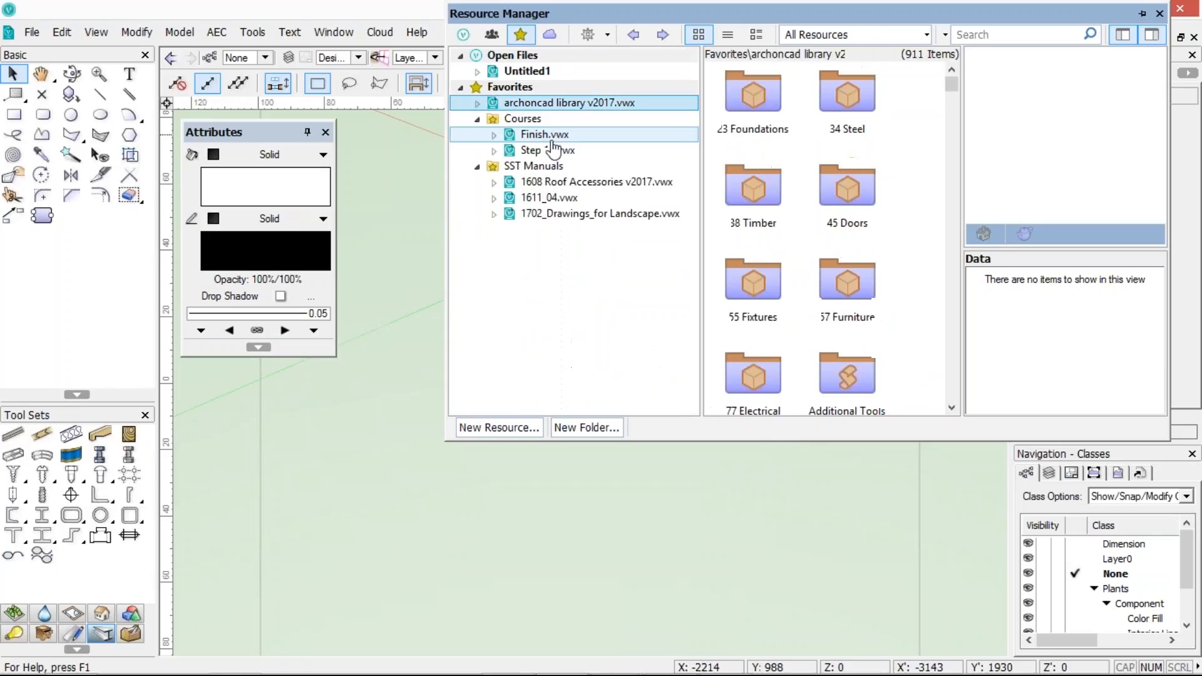
pyautogui.click(478, 105)
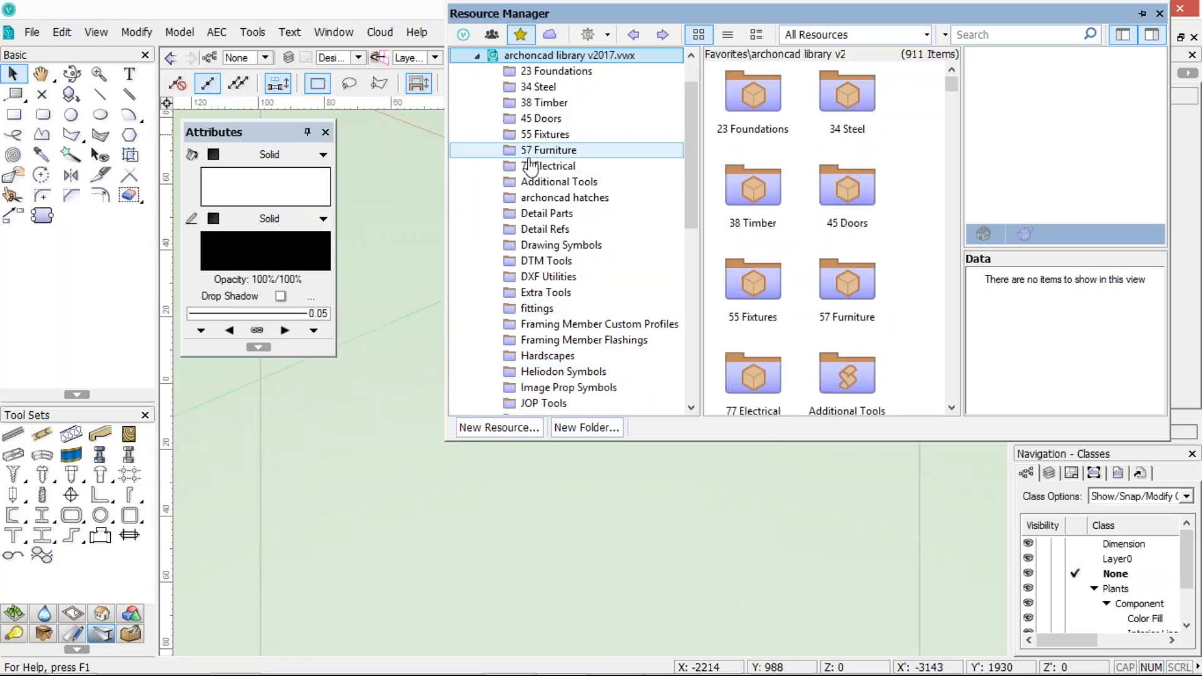
# Browse the archoncad library category folders from 23 Foundations through 77 Electrical to view their resources
pyautogui.click(543, 76)
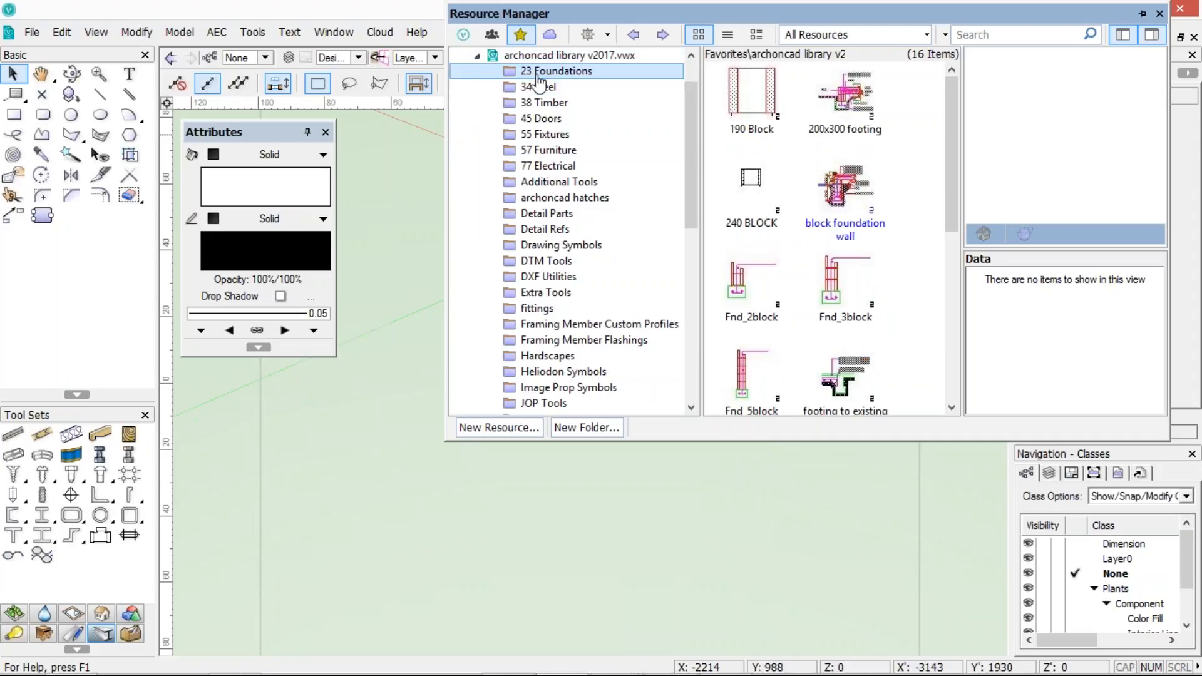
pyautogui.click(544, 102)
pyautogui.scroll(-10, 836, 175)
pyautogui.scroll(-15, 836, 175)
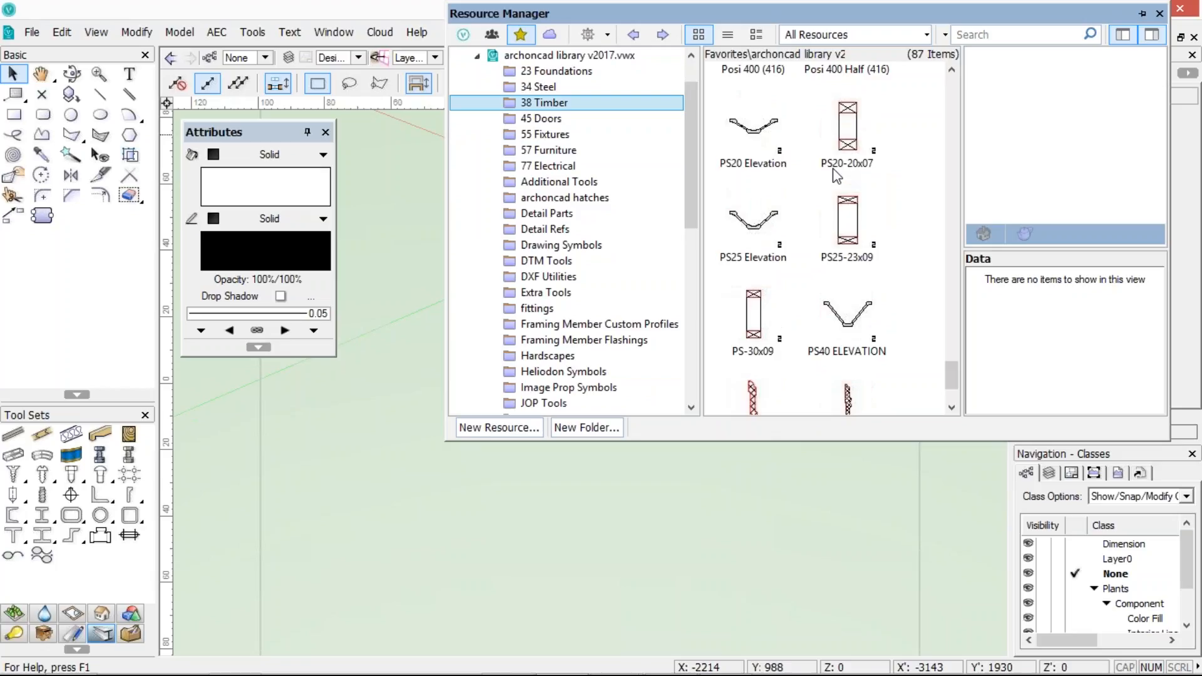
pyautogui.click(537, 119)
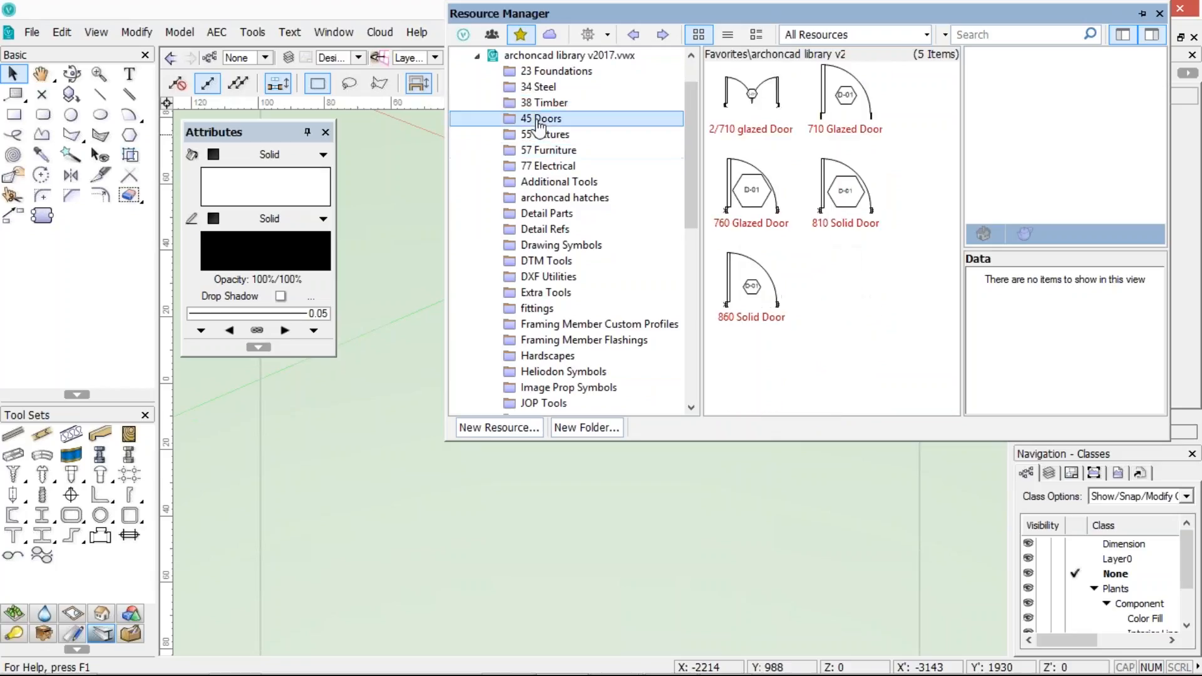
pyautogui.click(531, 139)
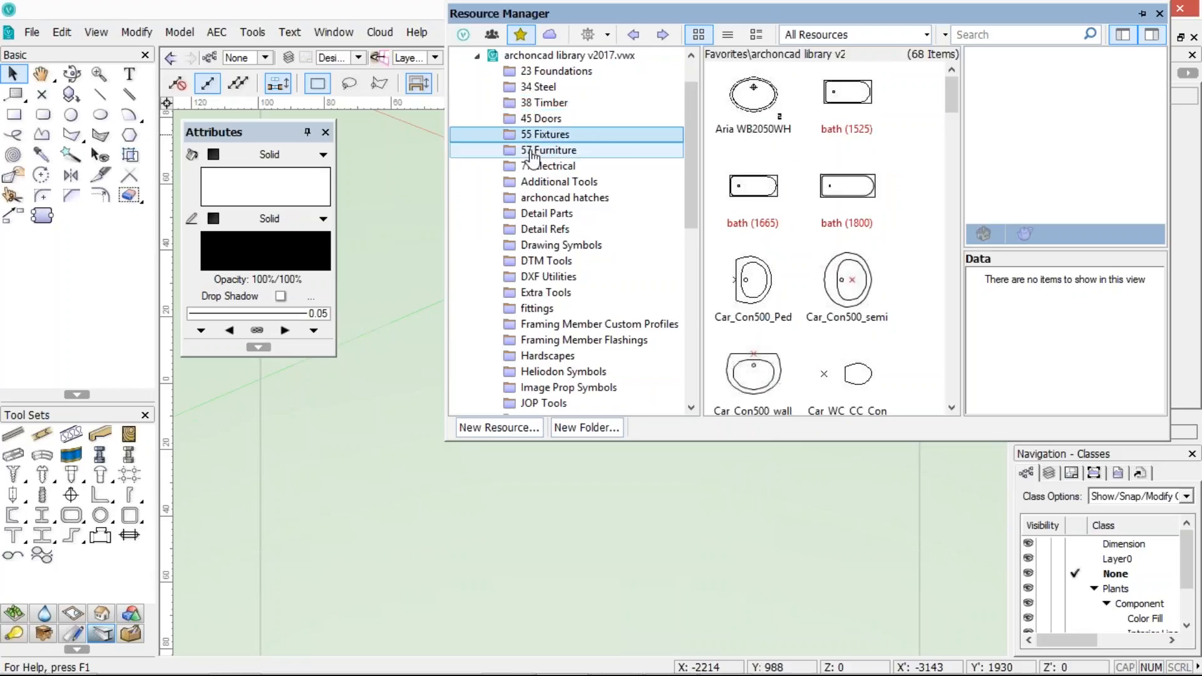
pyautogui.click(532, 154)
pyautogui.click(527, 169)
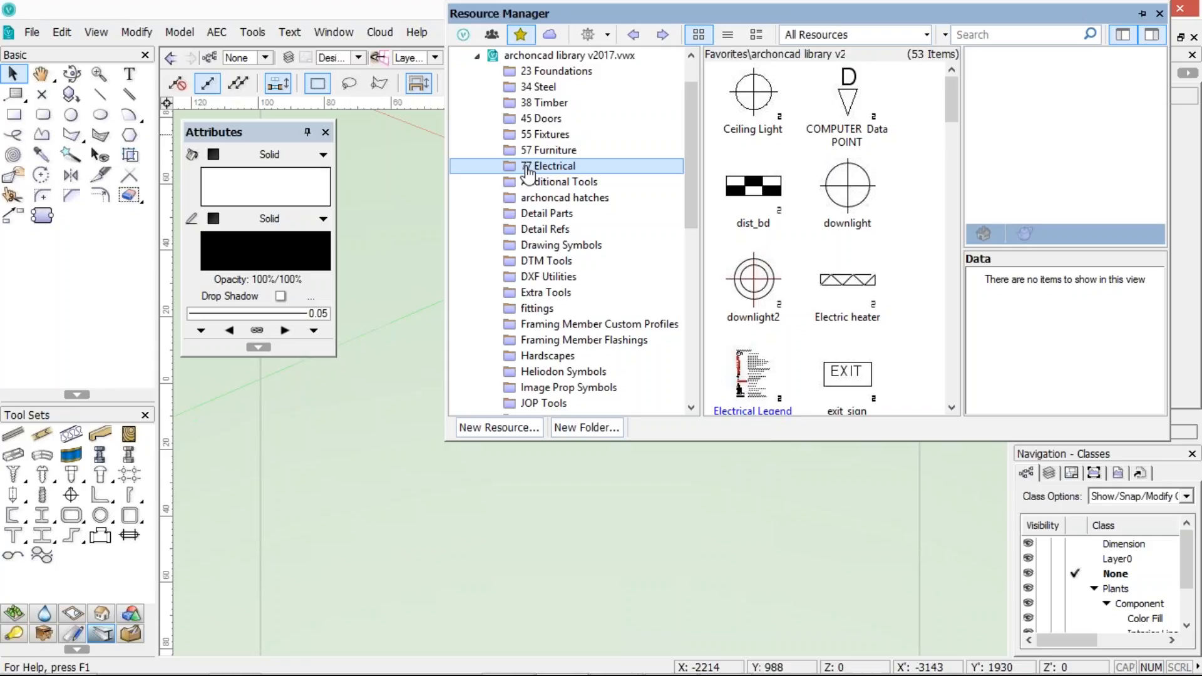
# Show the archoncad library v2017.vwx file in Explorer, then close the Explorer window
pyautogui.rightClick(564, 62)
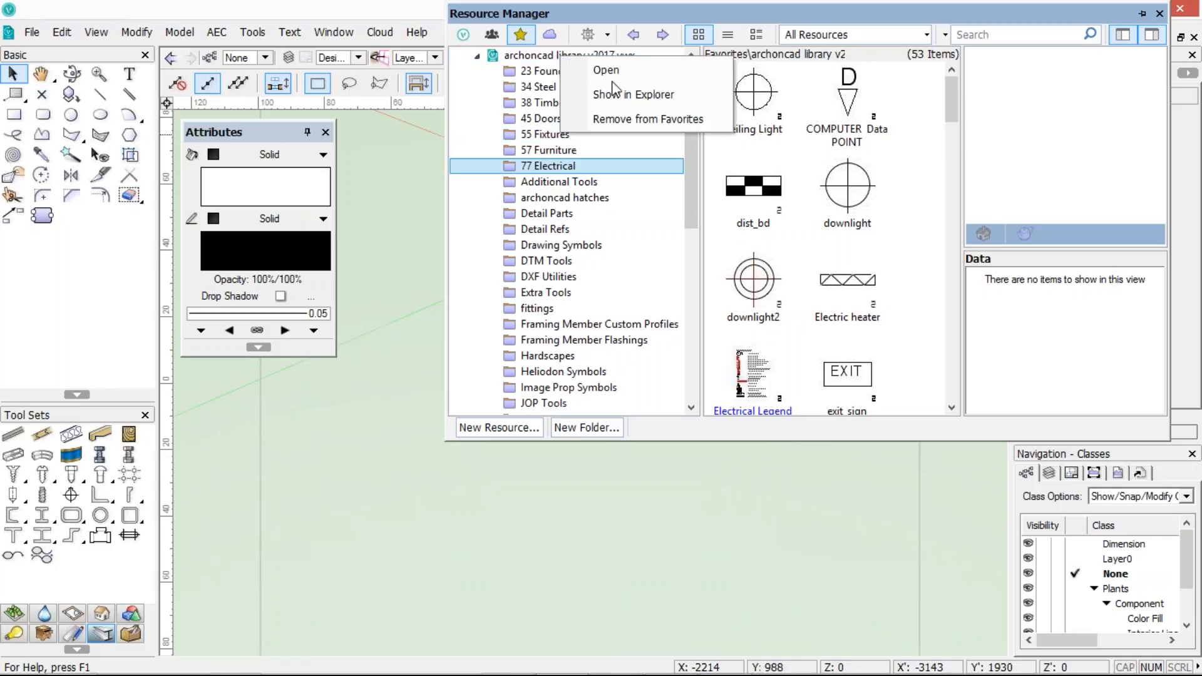
pyautogui.click(619, 99)
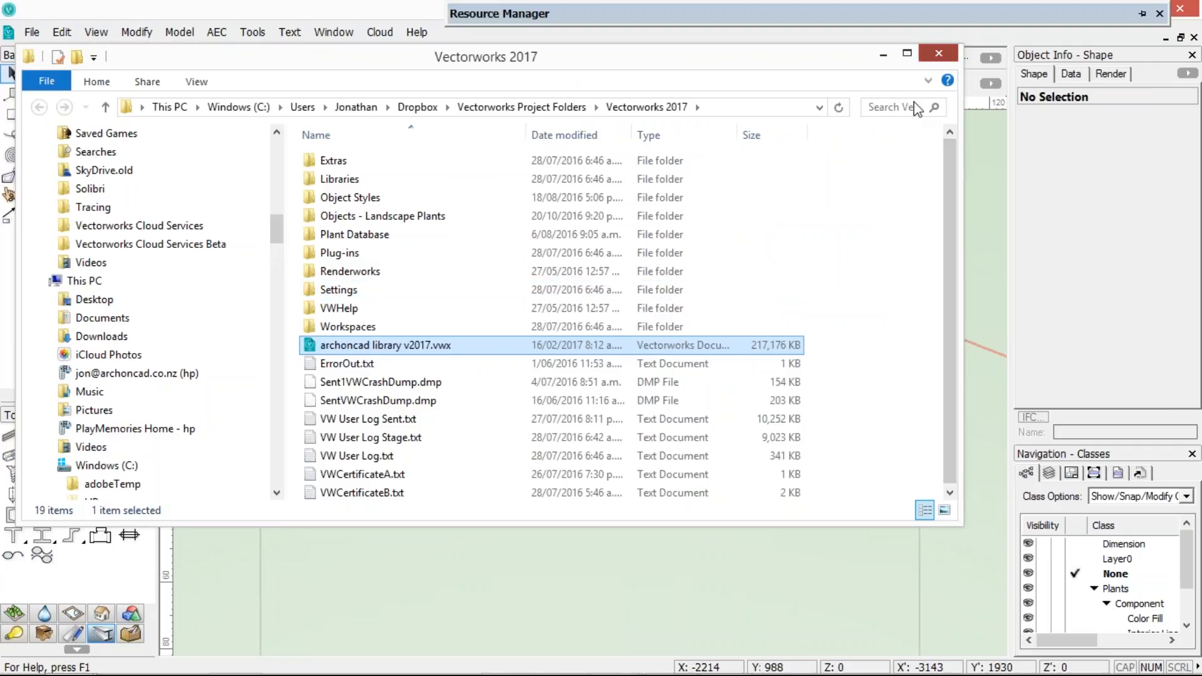
pyautogui.click(938, 54)
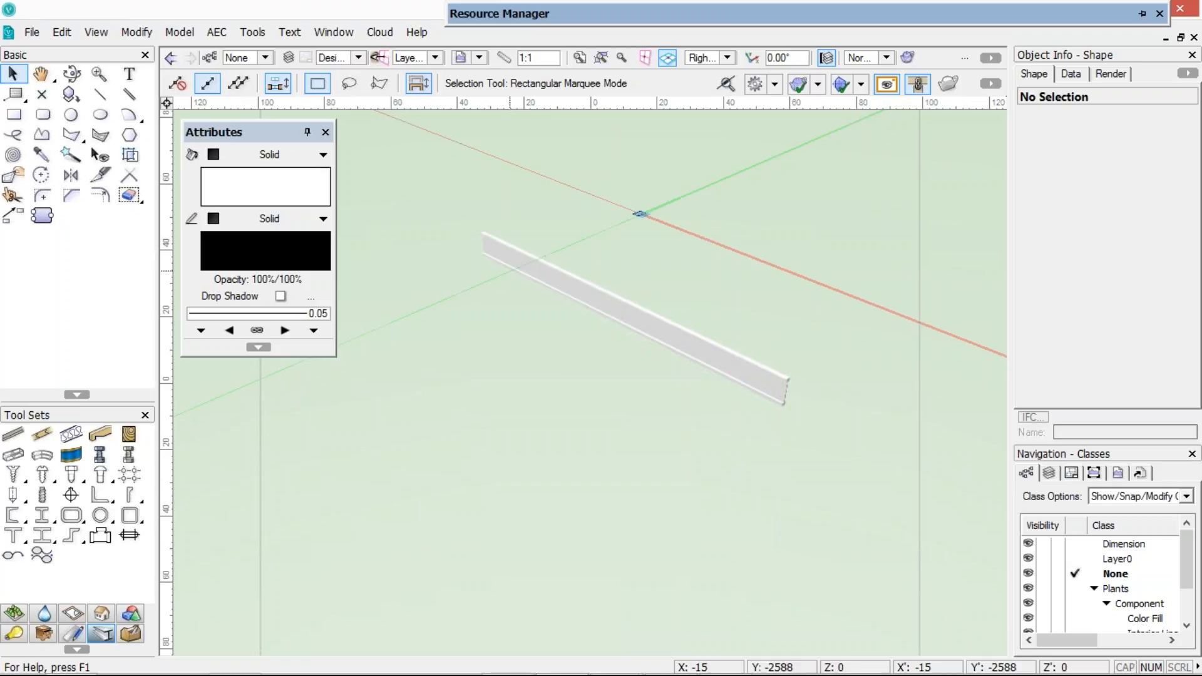
# Scroll through the 77 Electrical symbols and open the Detail Refs and Drawing Symbols folders
pyautogui.moveTo(658, 15)
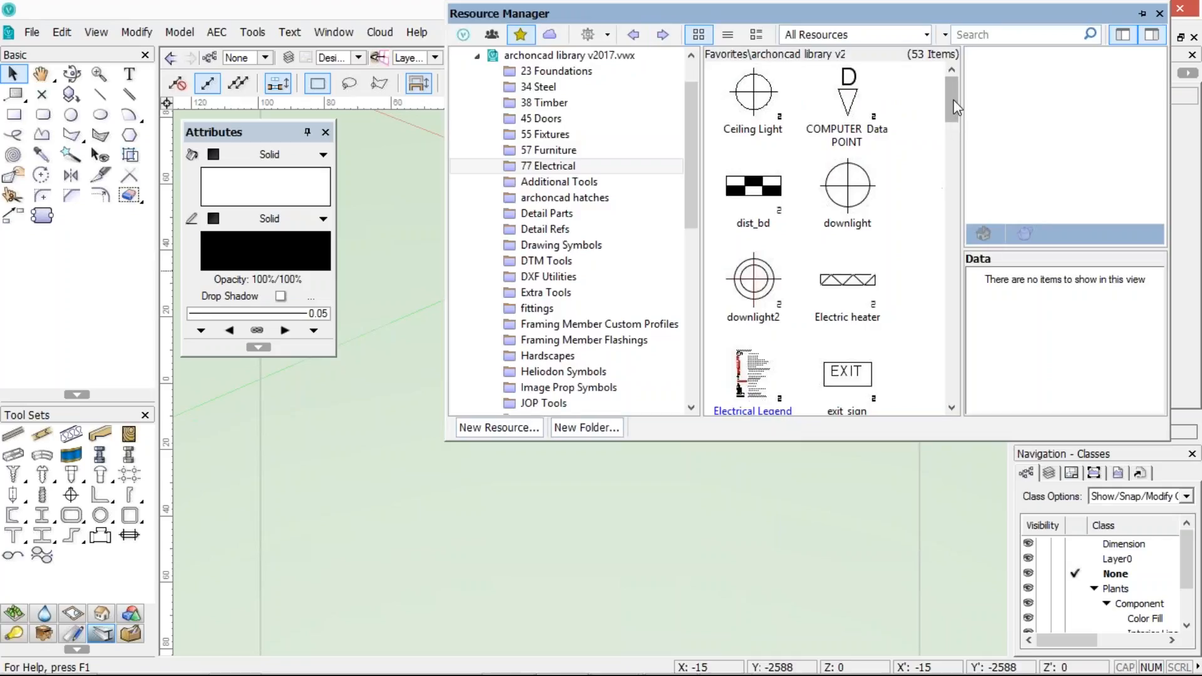
pyautogui.moveTo(952, 125); pyautogui.dragTo(952, 144)
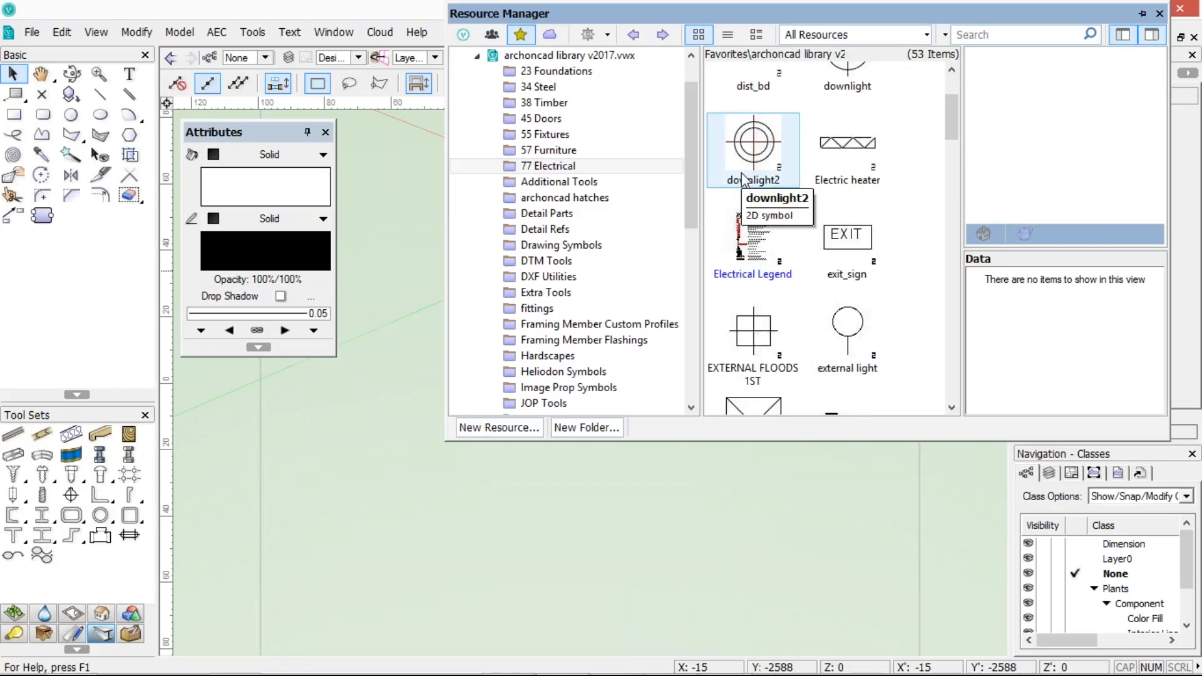
pyautogui.scroll(2, 745, 181)
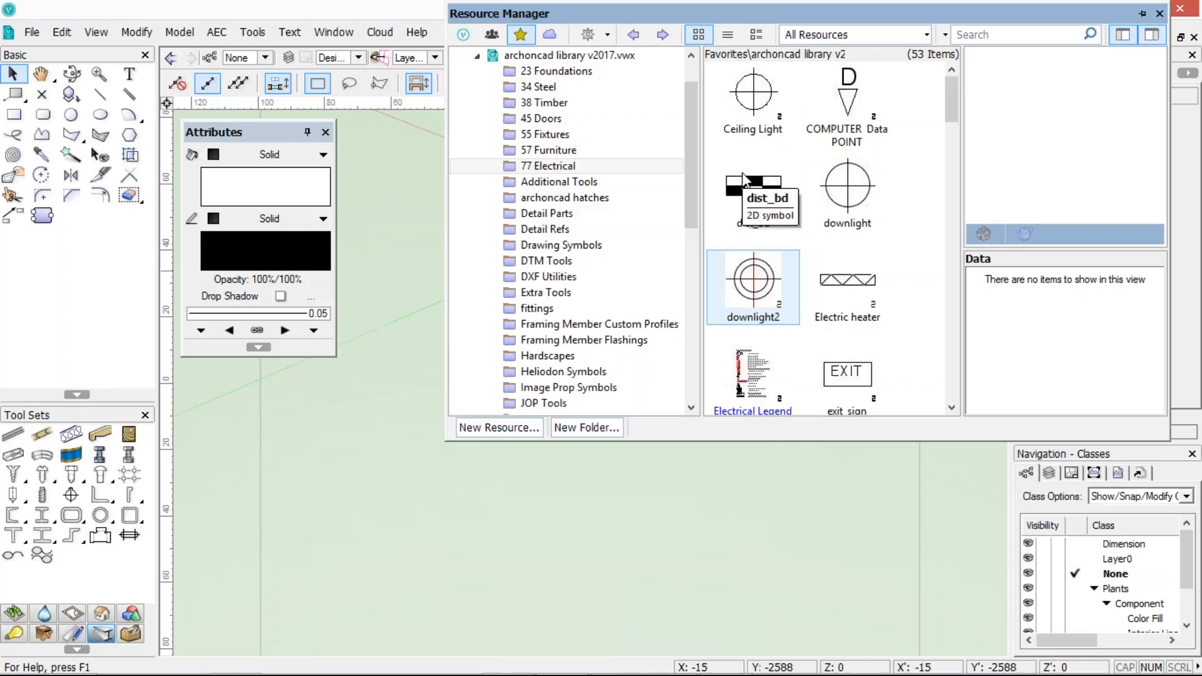
pyautogui.click(538, 229)
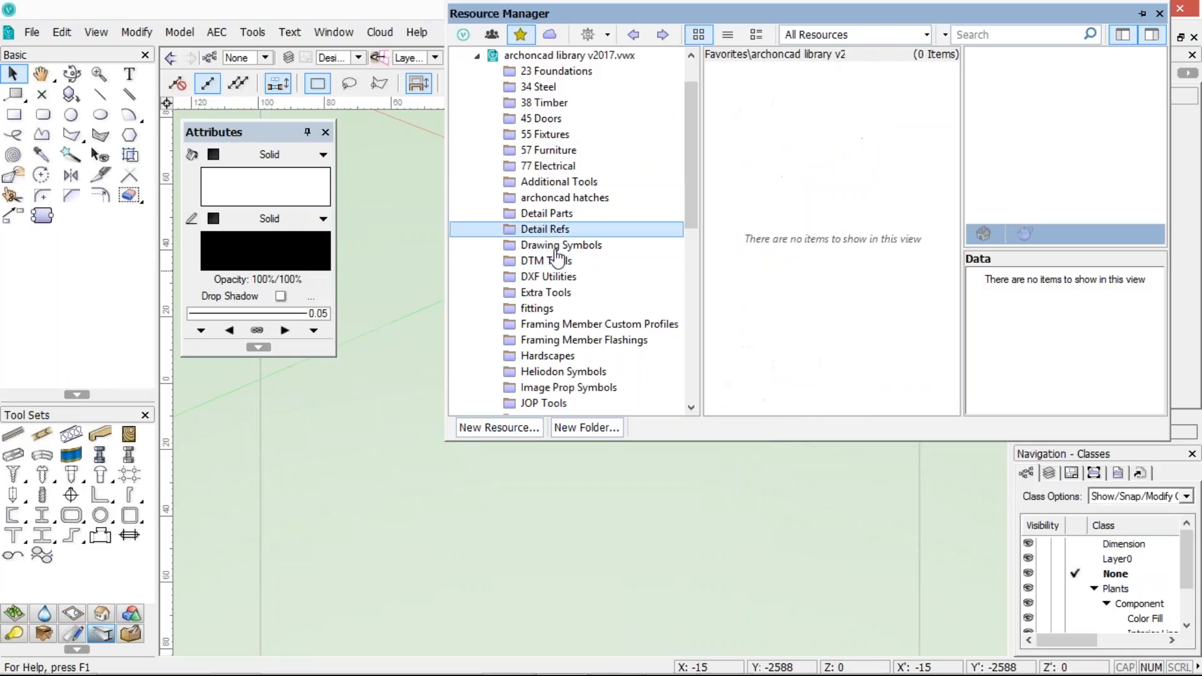
pyautogui.click(543, 245)
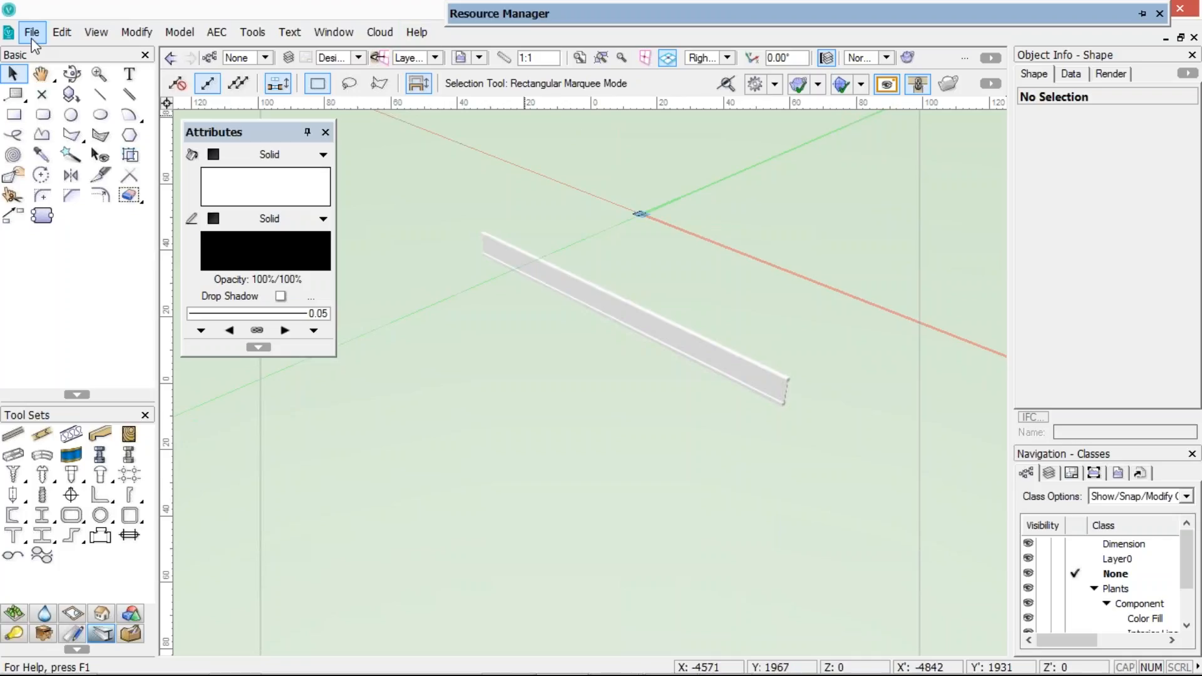
pyautogui.click(413, 31)
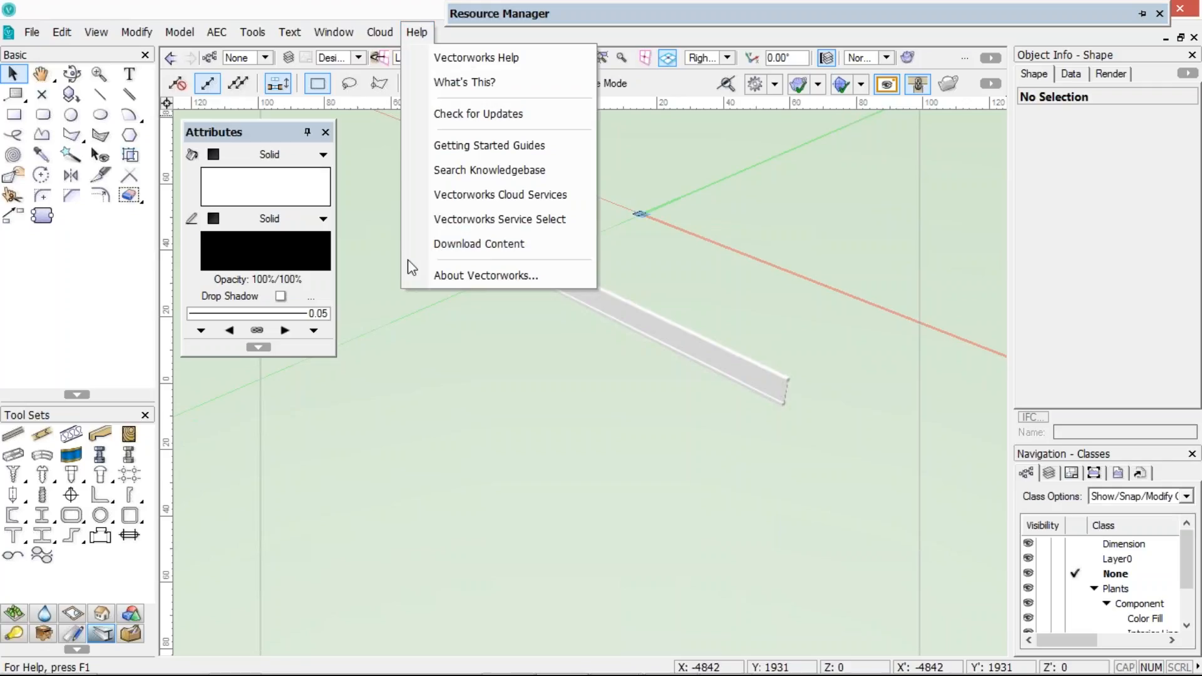
pyautogui.click(368, 267)
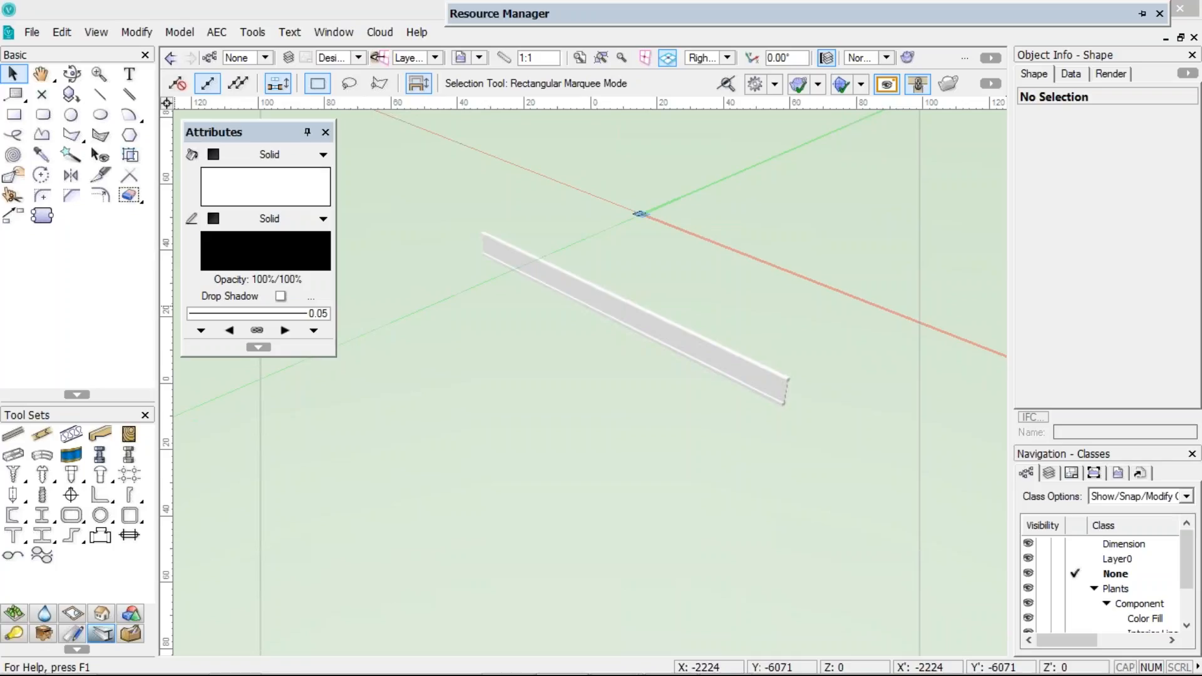
# Collapse the archoncad library and the Favorites tree in the Resource Manager
pyautogui.moveTo(562, 21)
pyautogui.moveTo(691, 132); pyautogui.dragTo(691, 105)
pyautogui.click(548, 103)
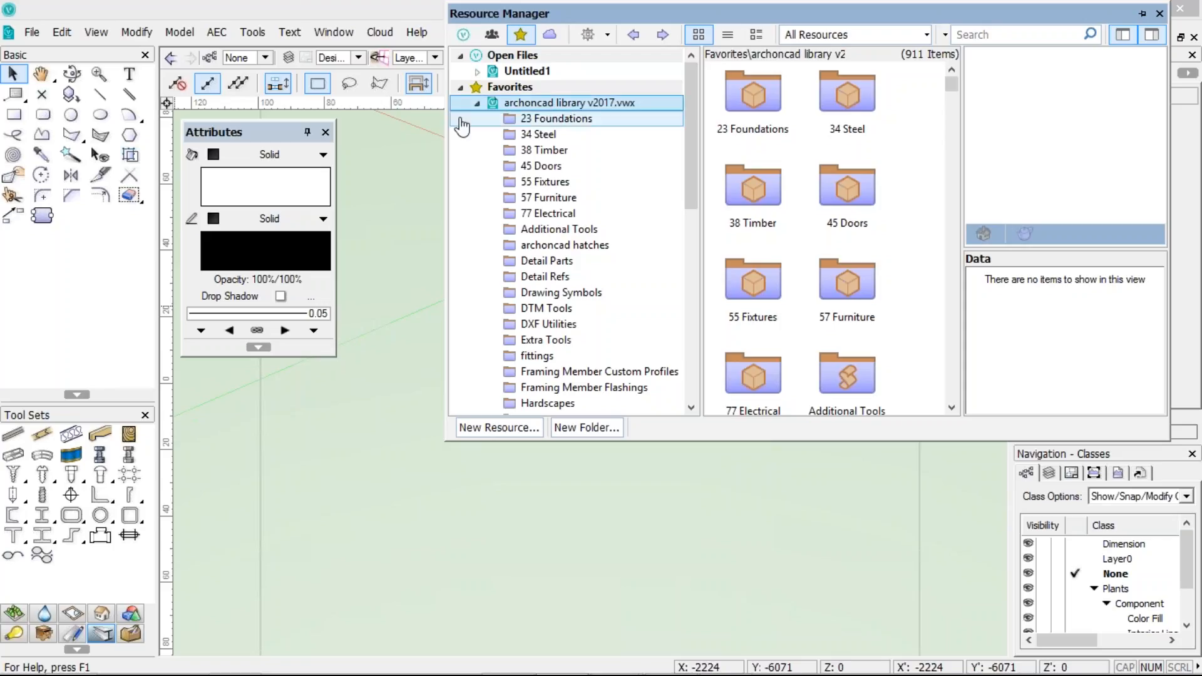
pyautogui.click(479, 103)
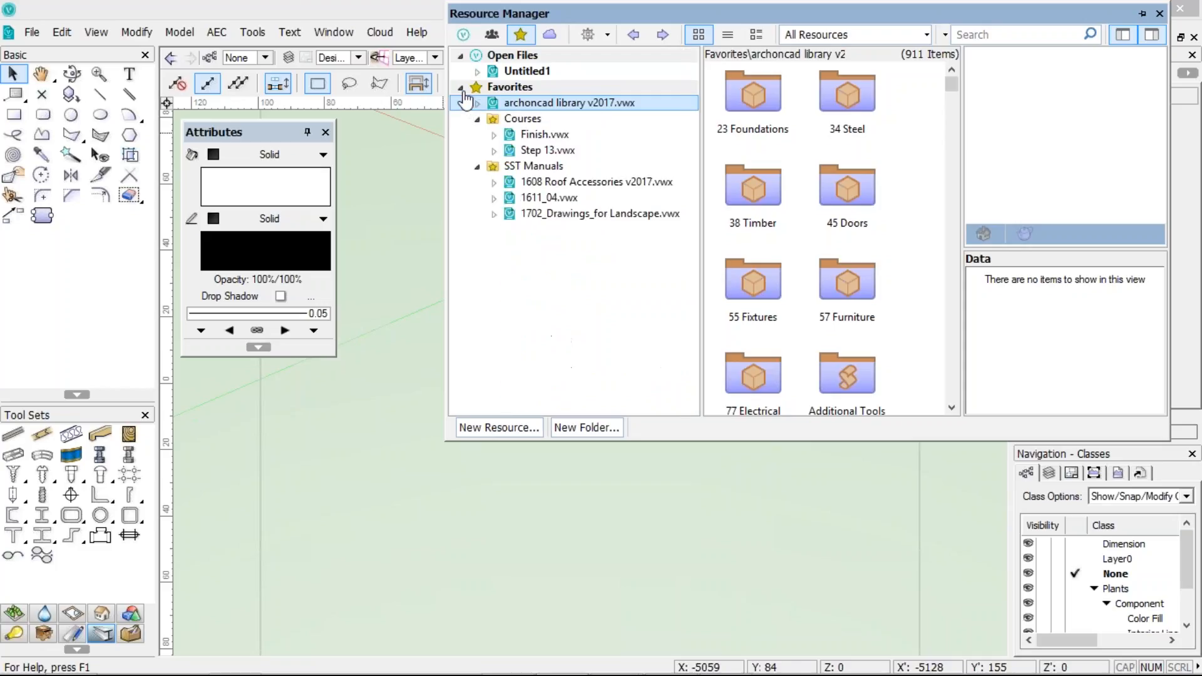
pyautogui.click(461, 88)
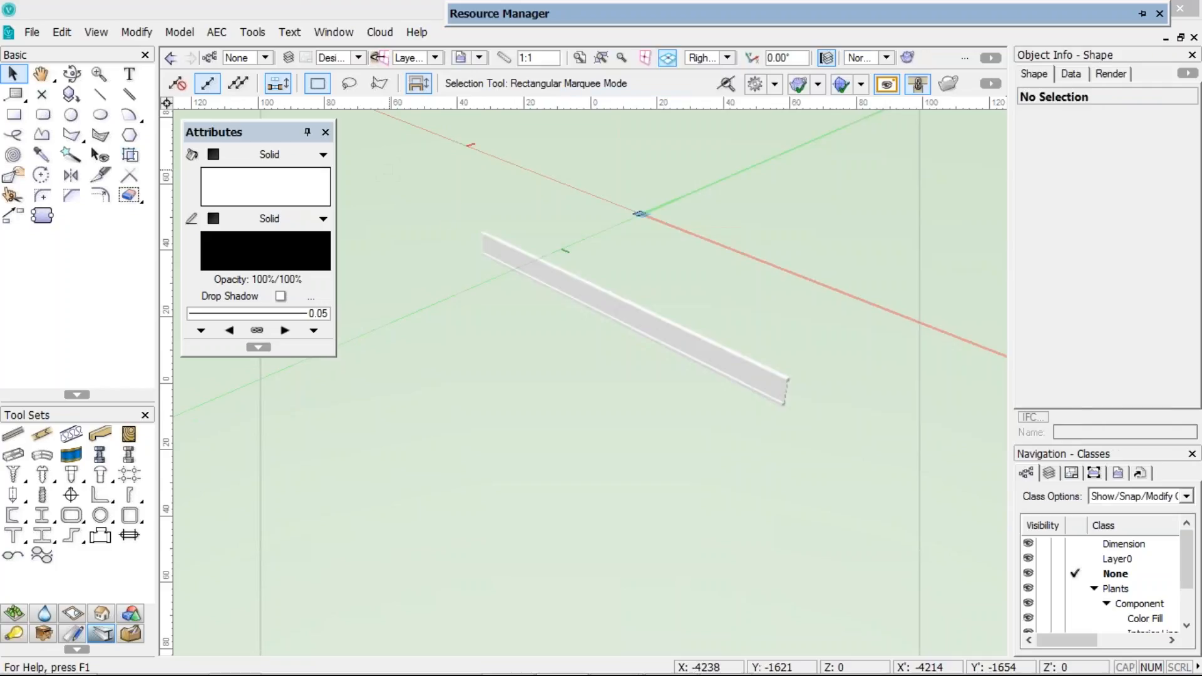
# Open the user data folder from Vectorworks Preferences and select its Libraries folder in Explorer
pyautogui.click(990, 82)
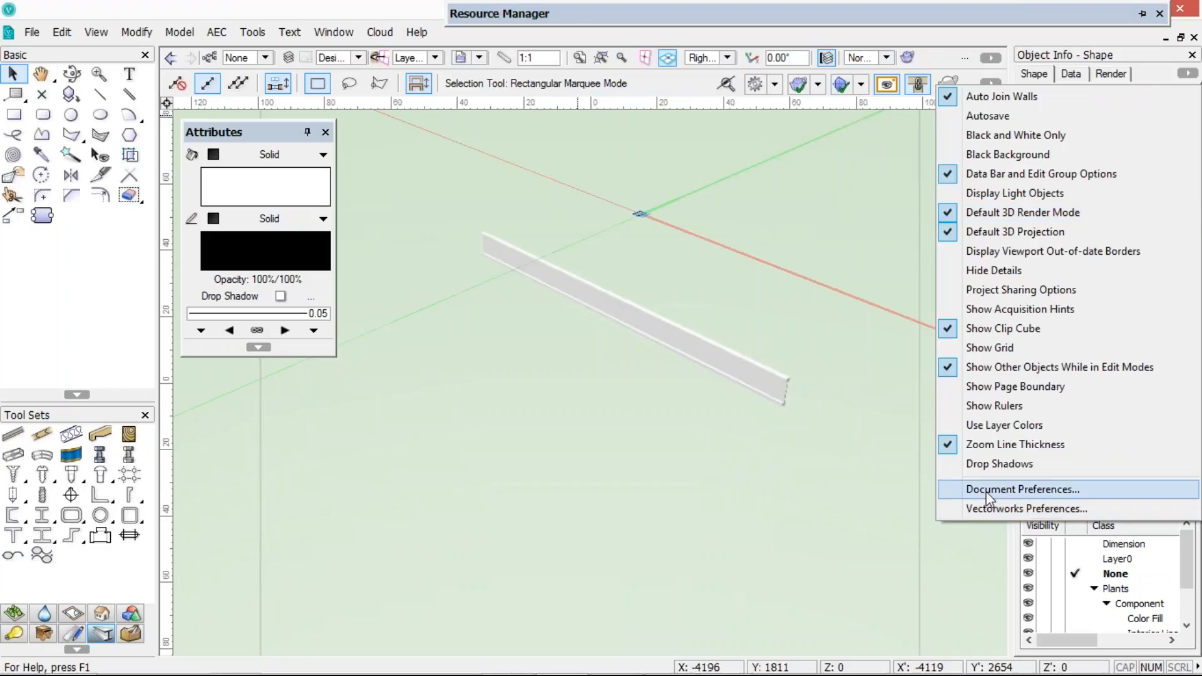
pyautogui.click(980, 508)
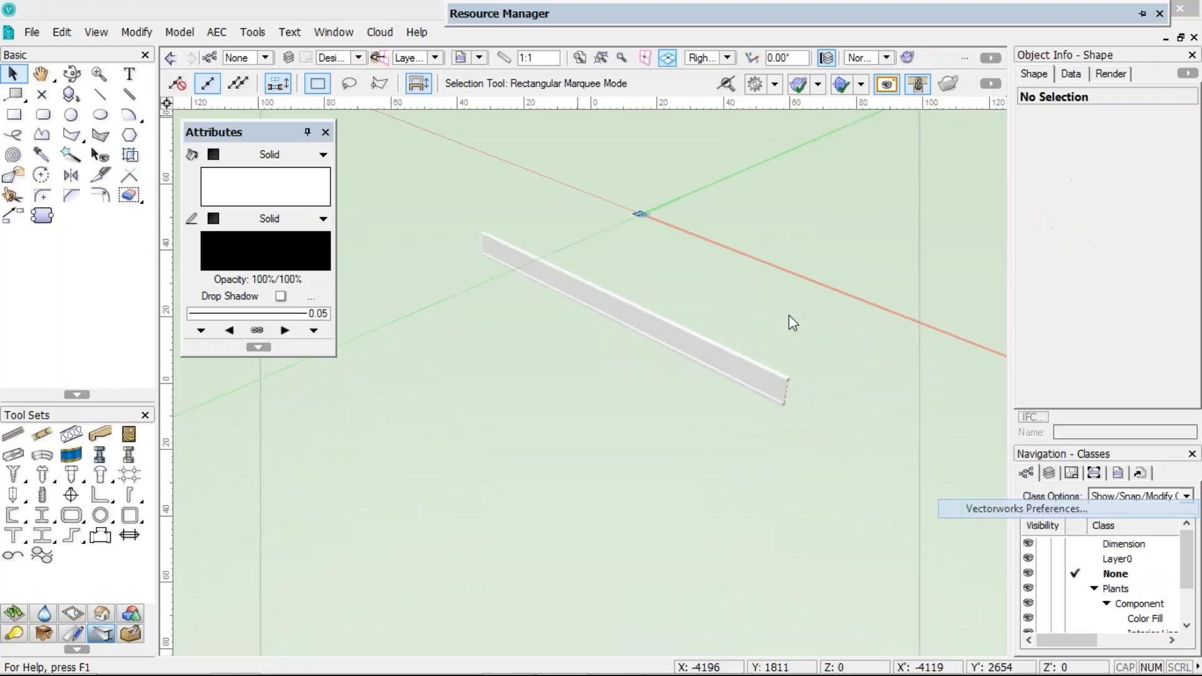
pyautogui.click(785, 212)
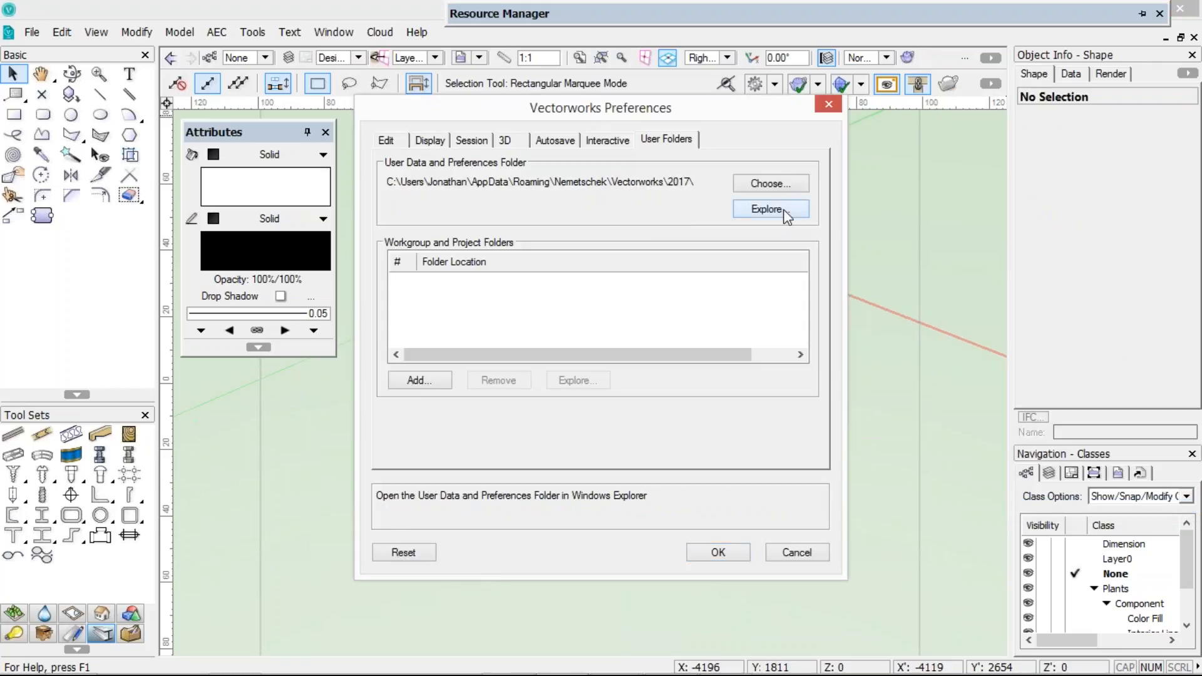
pyautogui.click(346, 199)
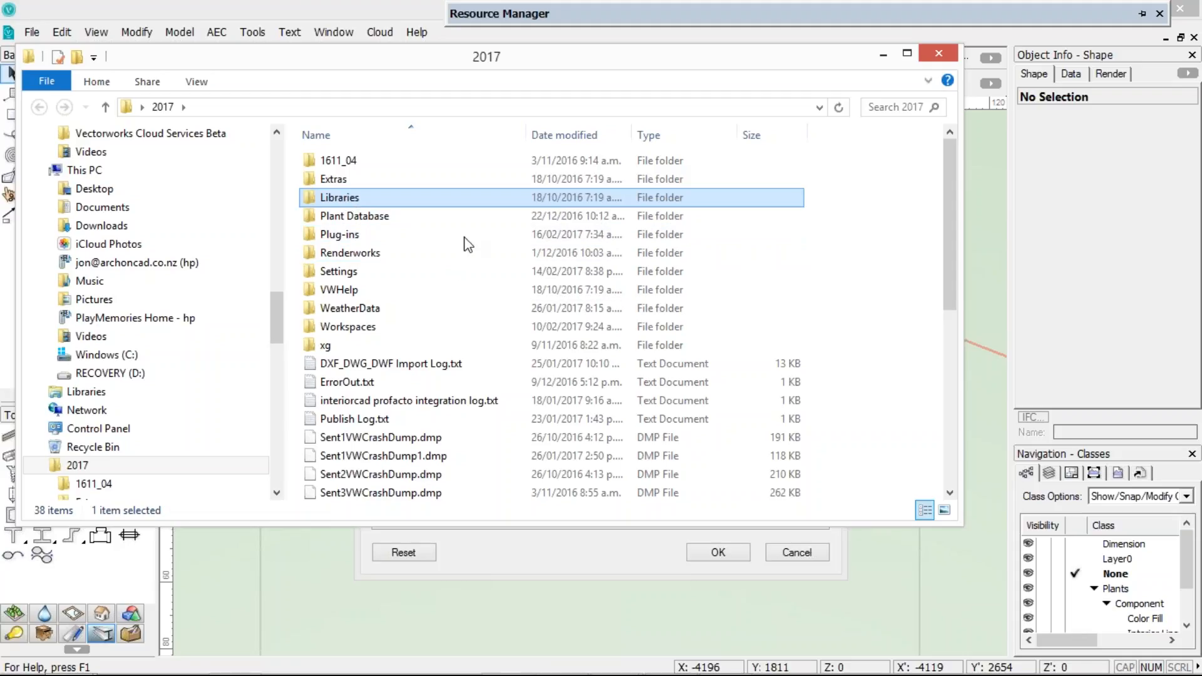
# Browse the Libraries, Defaults and Attributes - Gradients folders of the user data folder in Explorer
pyautogui.click(340, 163)
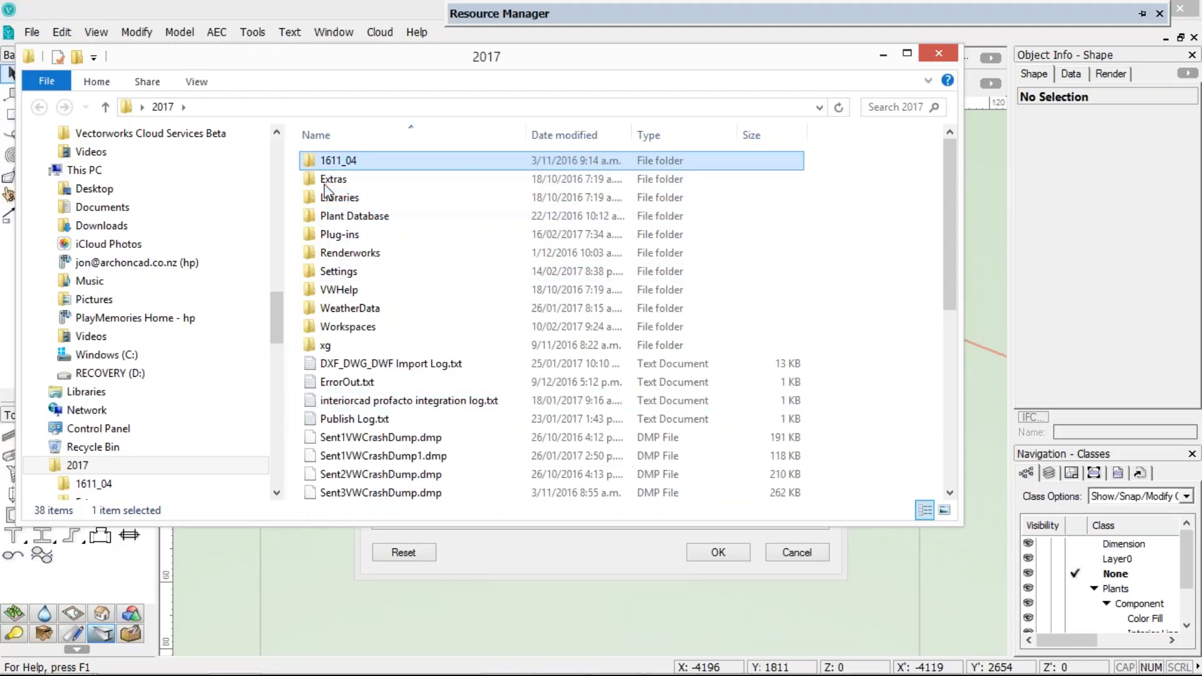
pyautogui.doubleClick(328, 197)
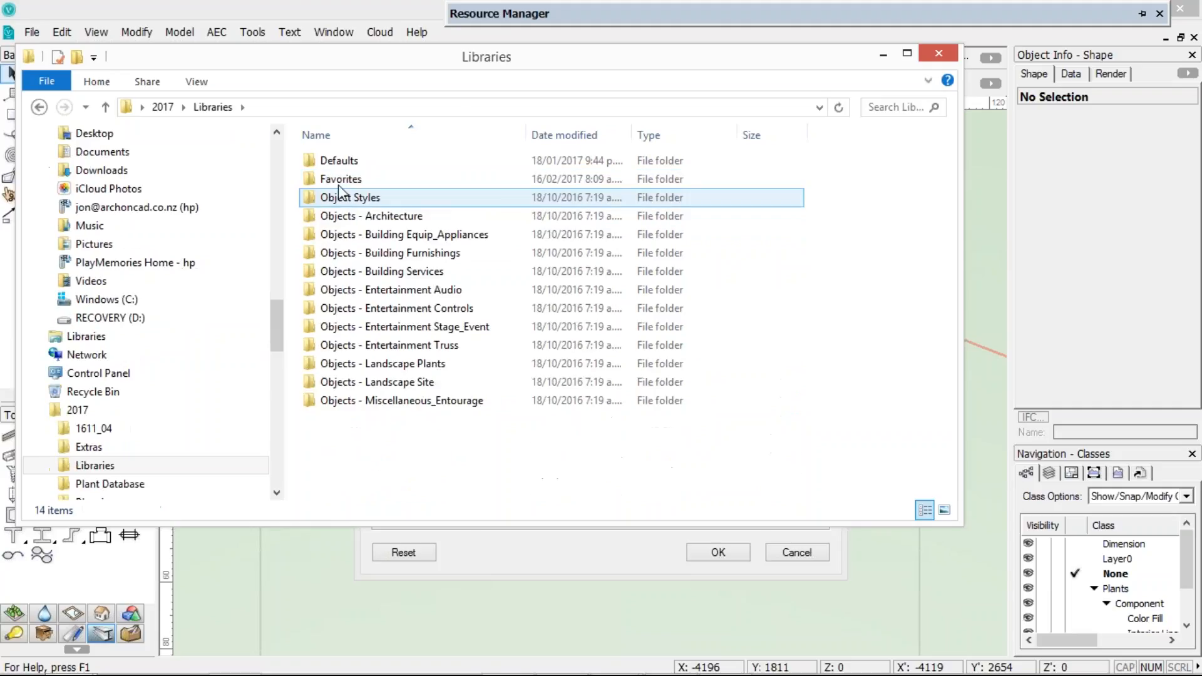
pyautogui.click(312, 160)
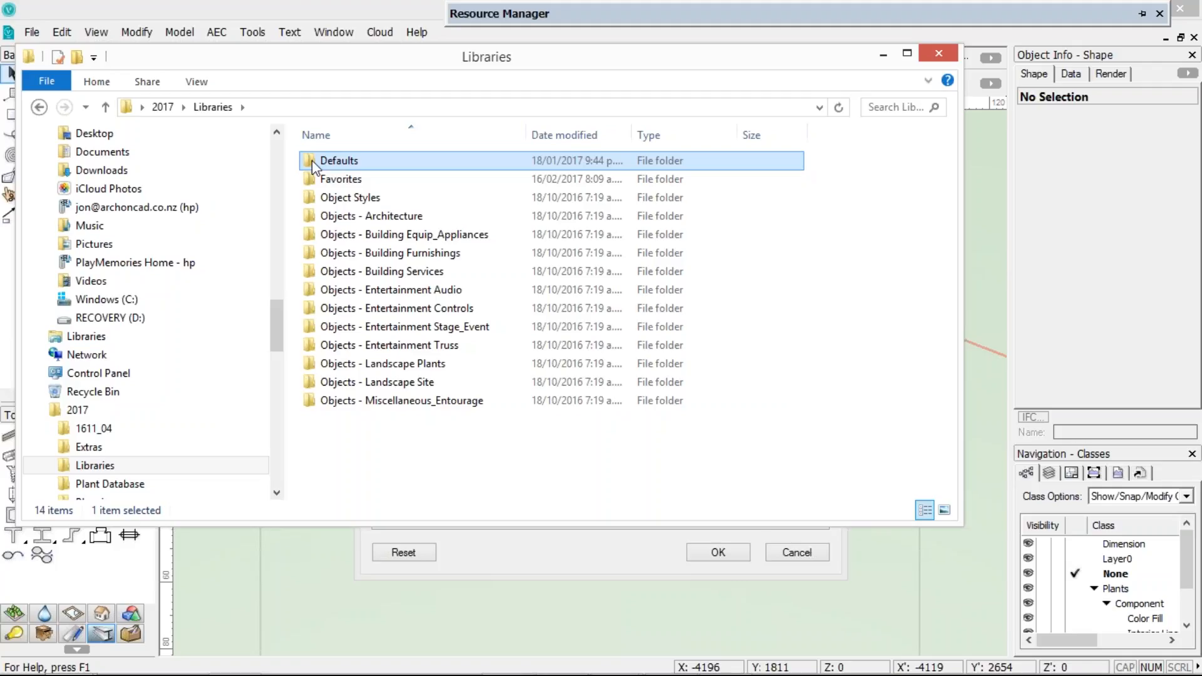
pyautogui.doubleClick(312, 161)
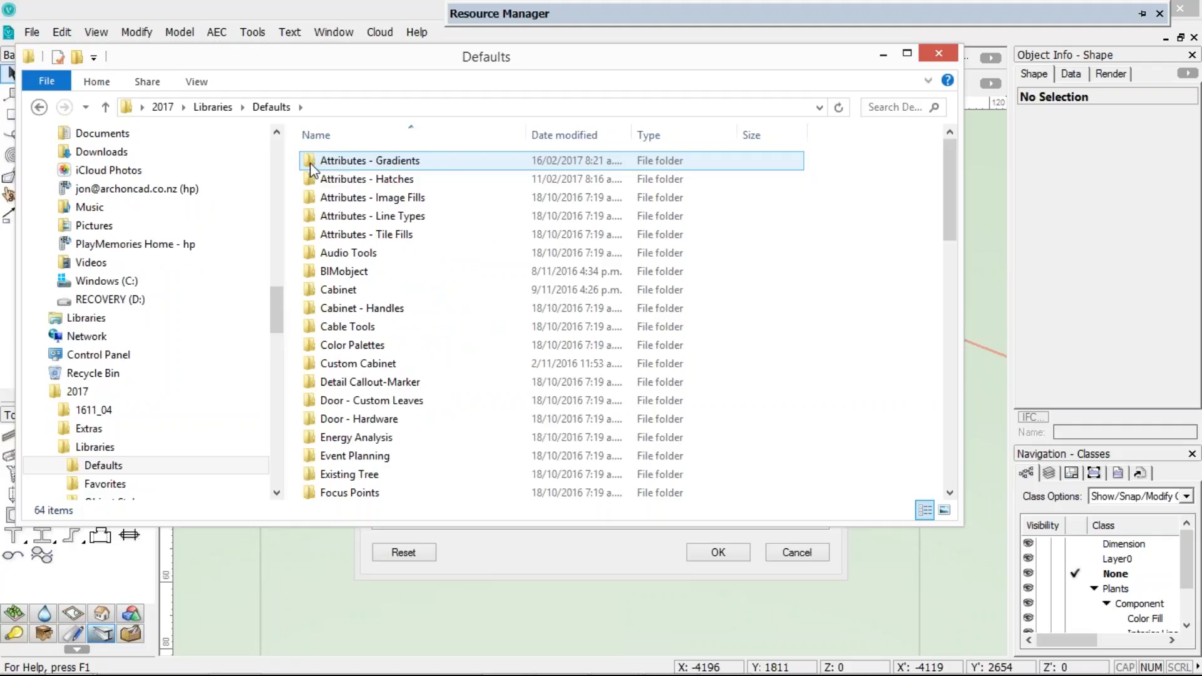
pyautogui.doubleClick(312, 164)
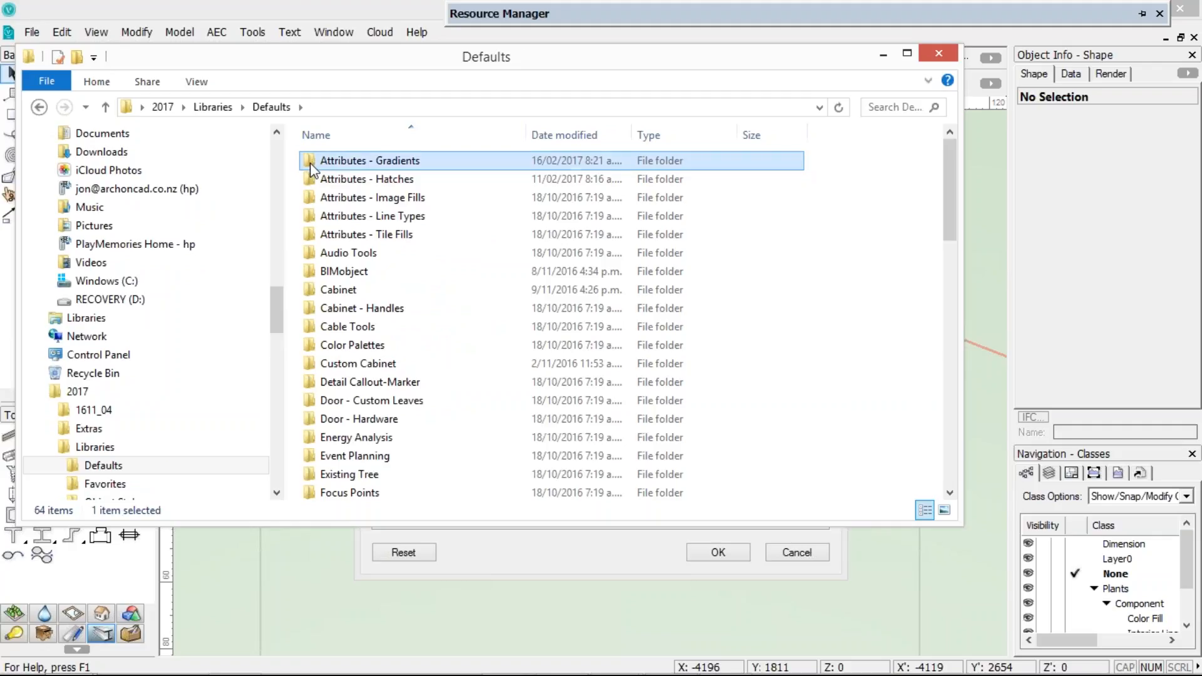
pyautogui.click(39, 108)
pyautogui.click(38, 108)
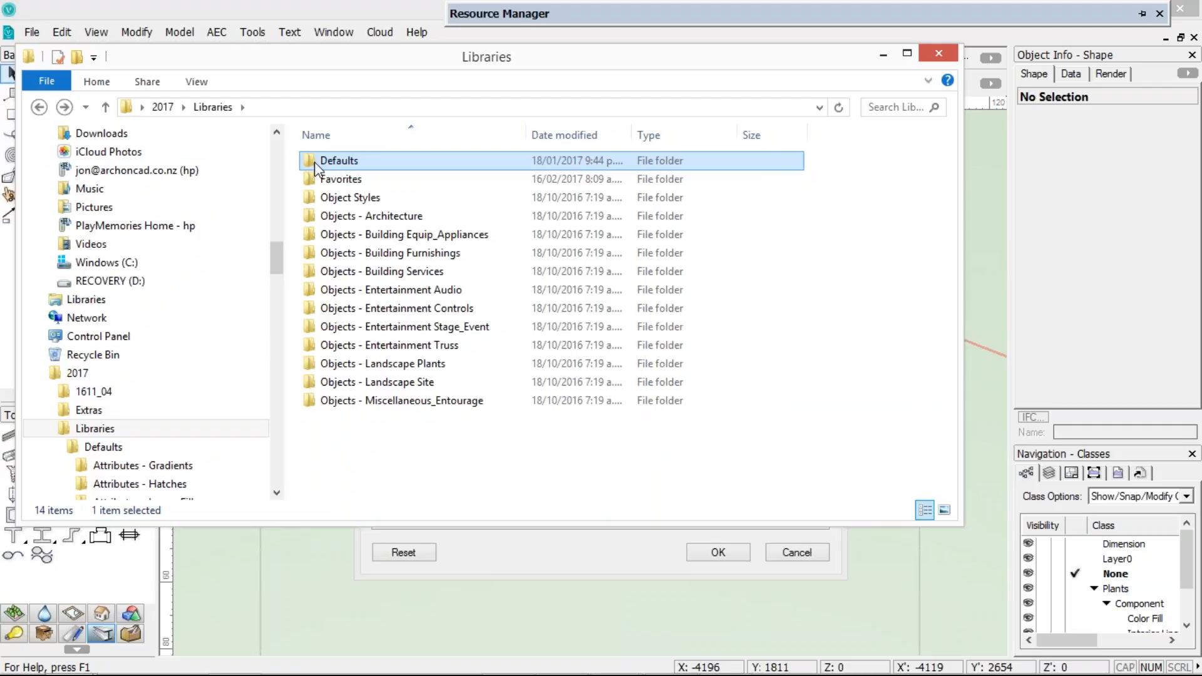
# Browse the Libraries' Object Styles folder, close Explorer and cancel the Vectorworks Preferences dialog
pyautogui.press('Down')
pyautogui.doubleClick(313, 198)
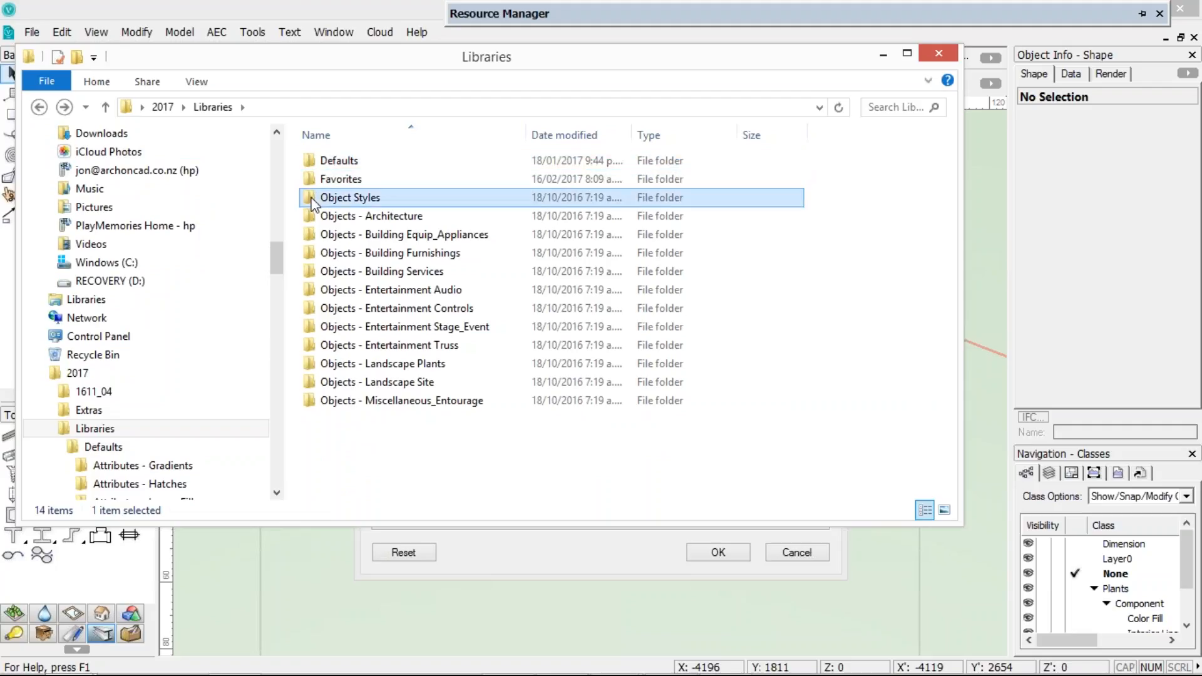
pyautogui.scroll(-3, 328, 232)
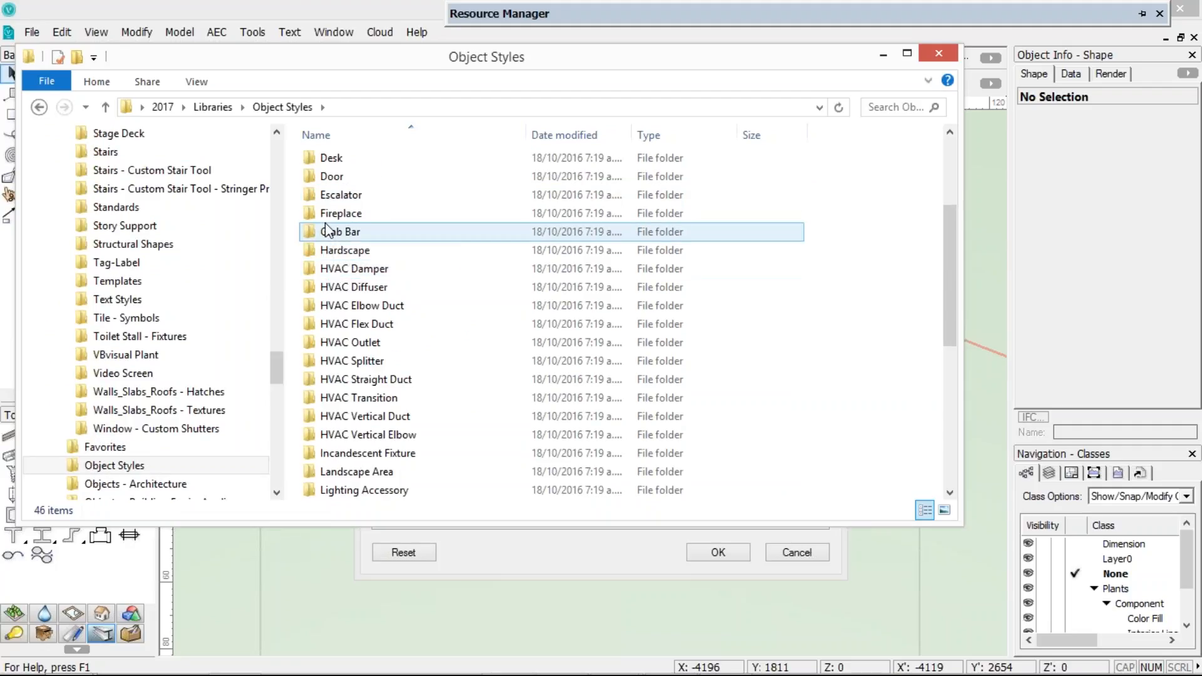
pyautogui.scroll(3, 319, 266)
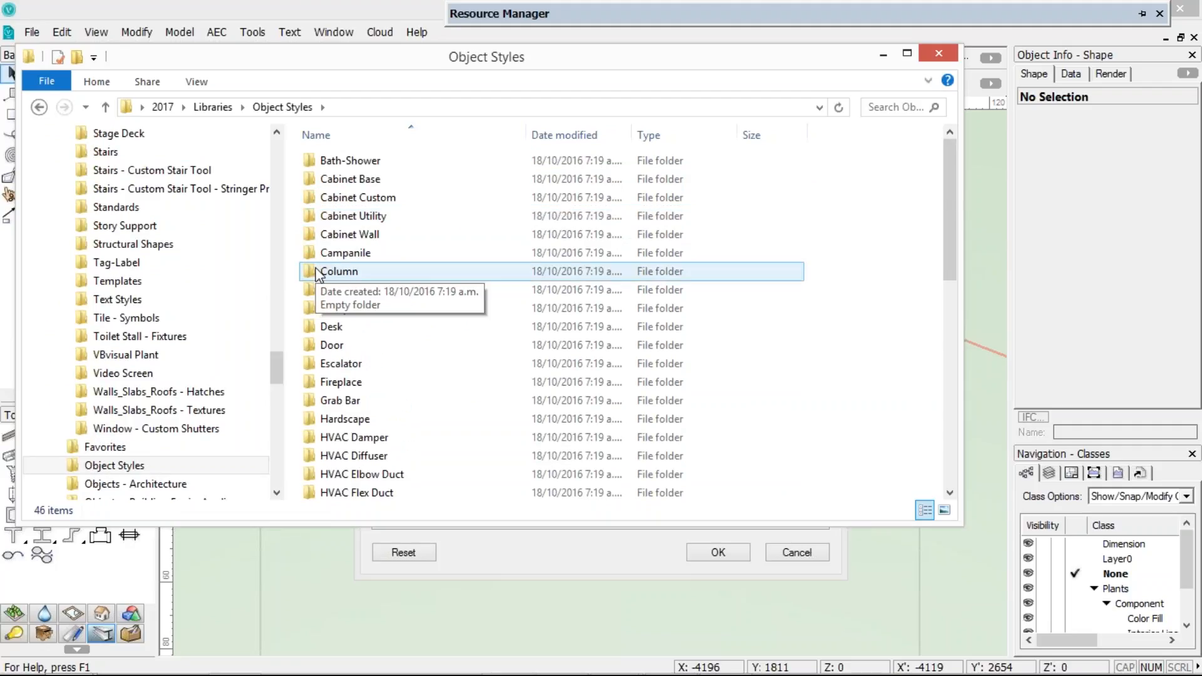
pyautogui.click(39, 108)
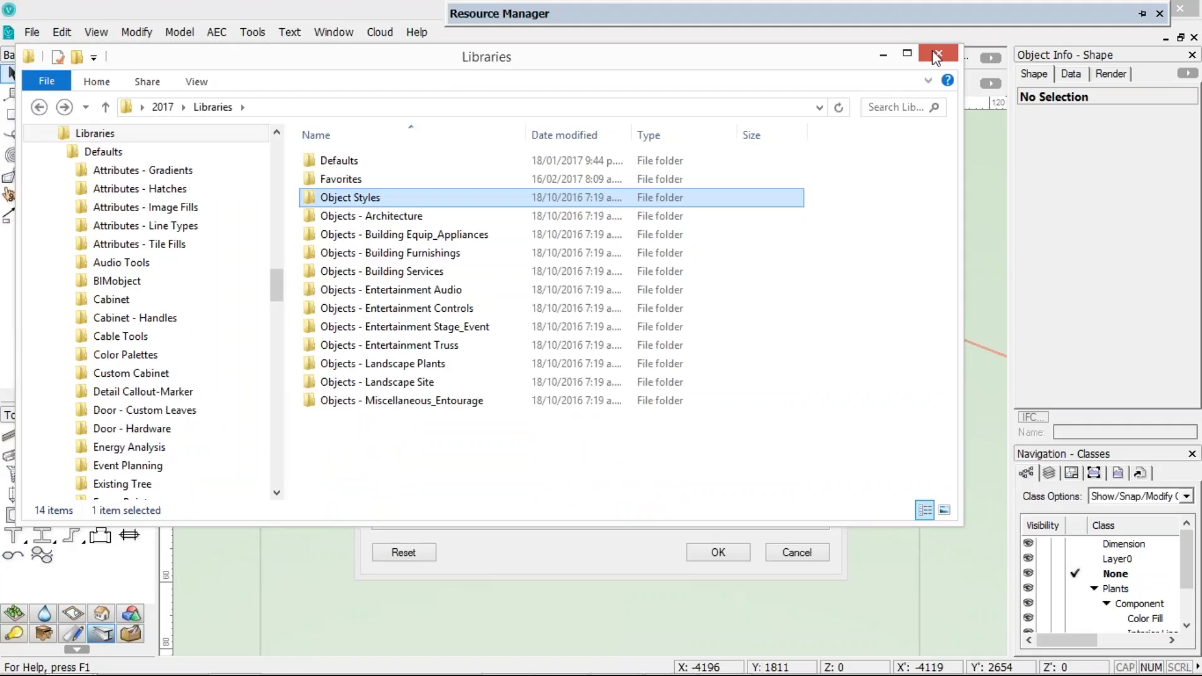
pyautogui.click(753, 4)
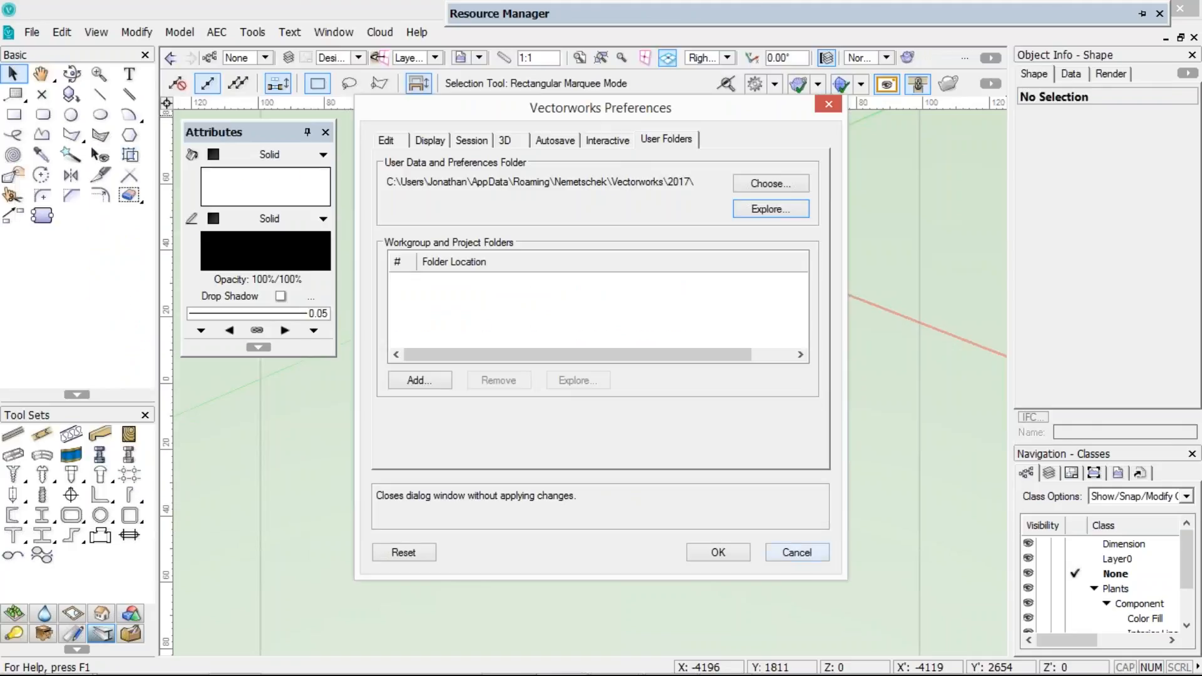
pyautogui.click(796, 552)
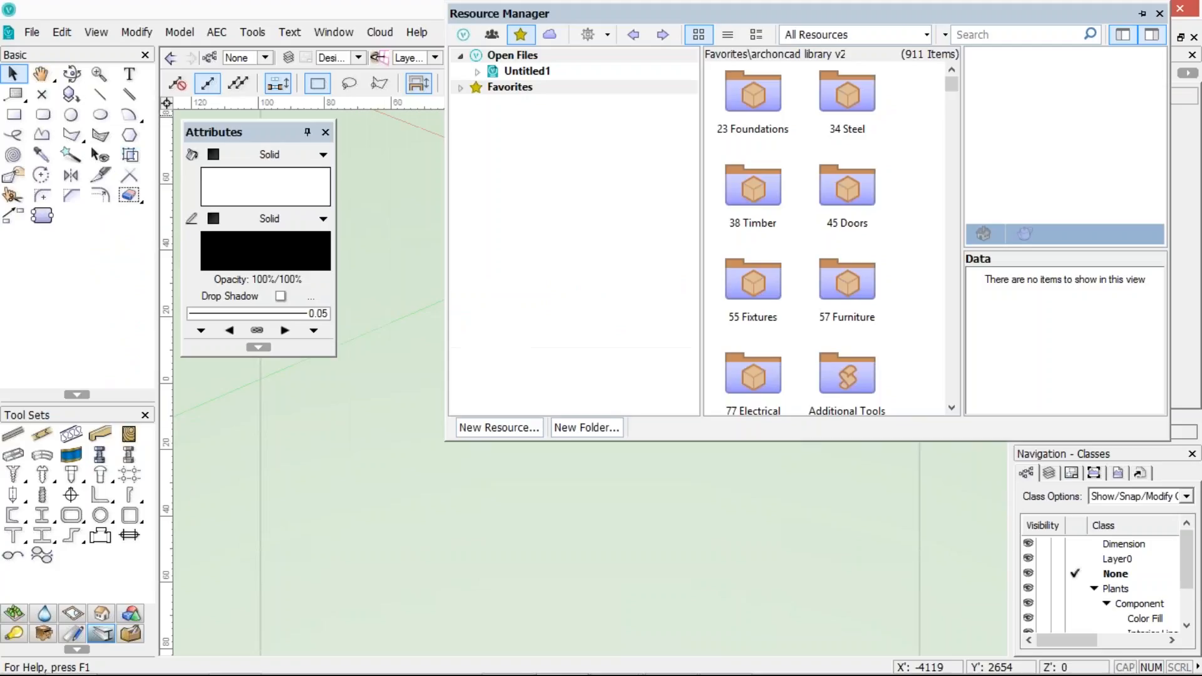
# Expand Favorites and remove archoncad library v2017.vwx from Favorites
pyautogui.click(462, 88)
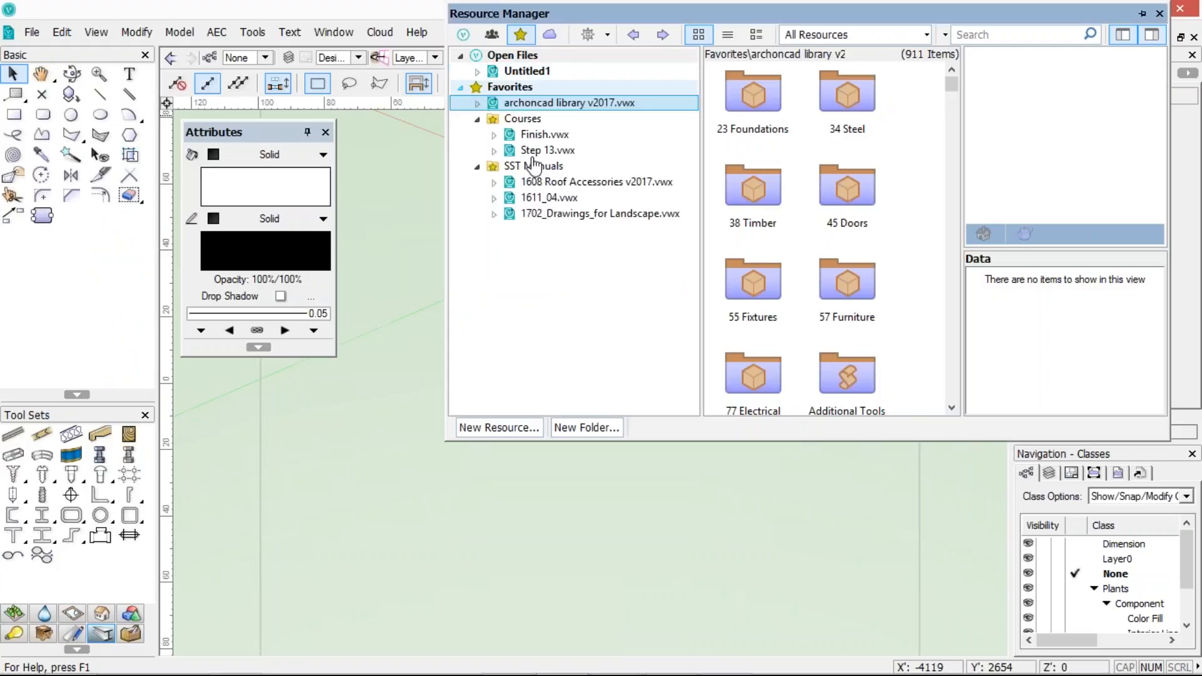
pyautogui.rightClick(548, 111)
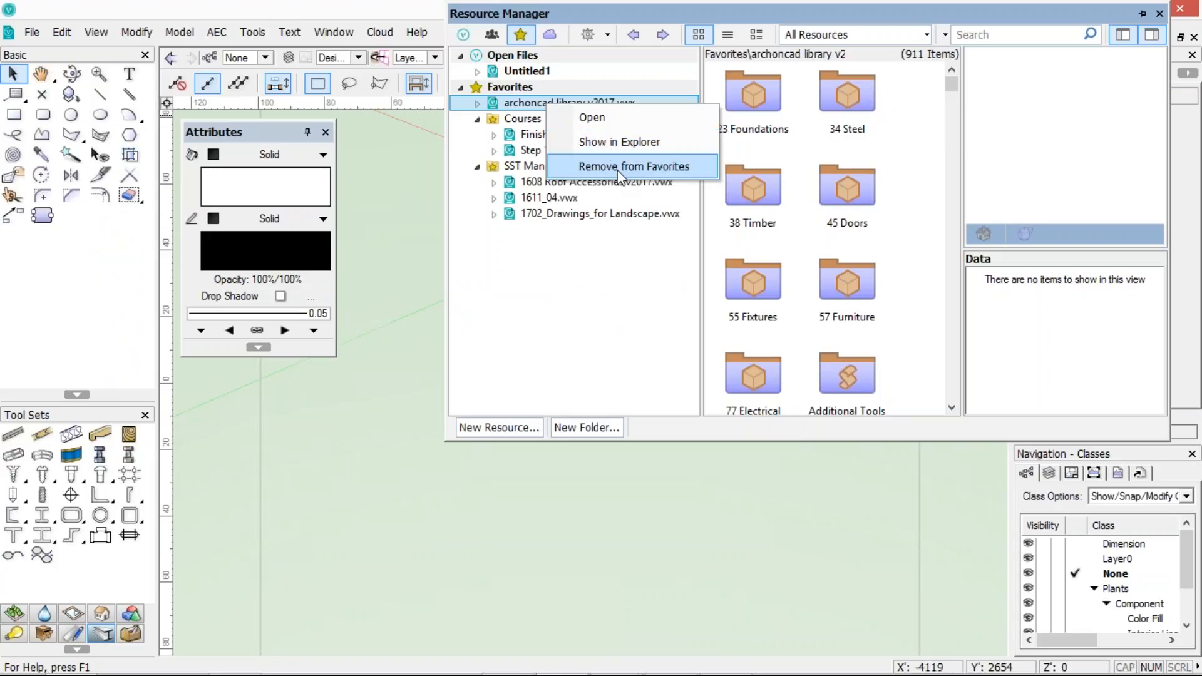
pyautogui.click(618, 170)
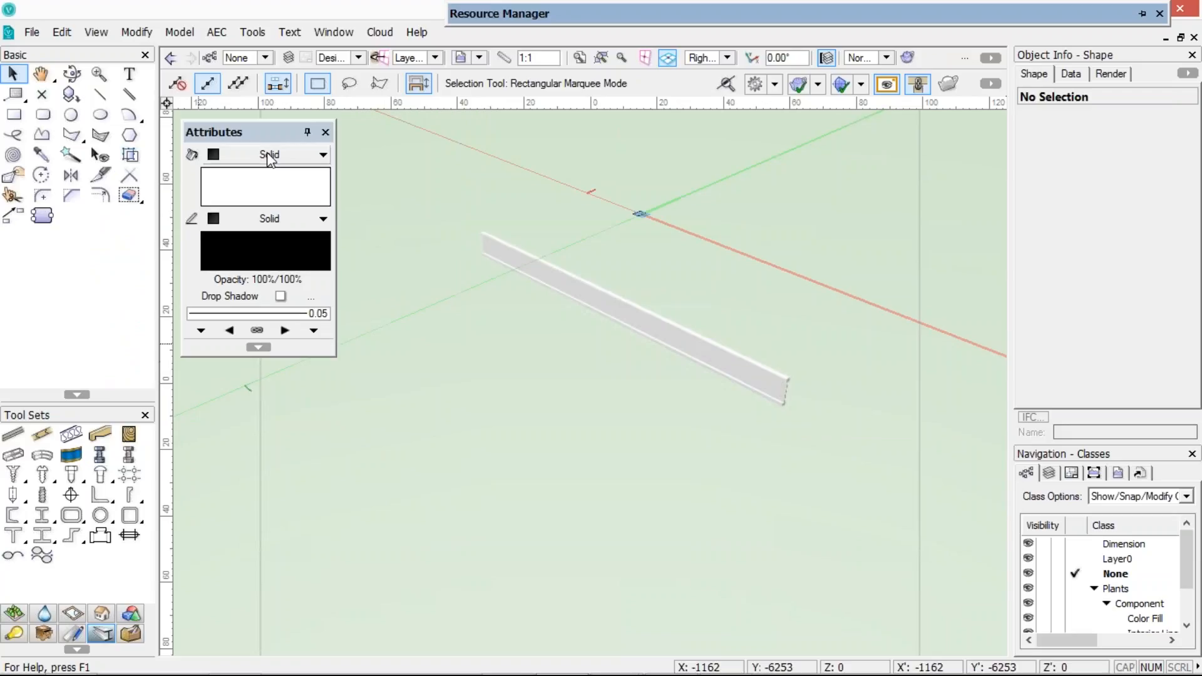
# Add archoncad library v2017.vwx from Dropbox\Vectorworks Project Folders\Vectorworks 2017 as a new Favorites file at the Root
pyautogui.moveTo(488, 14)
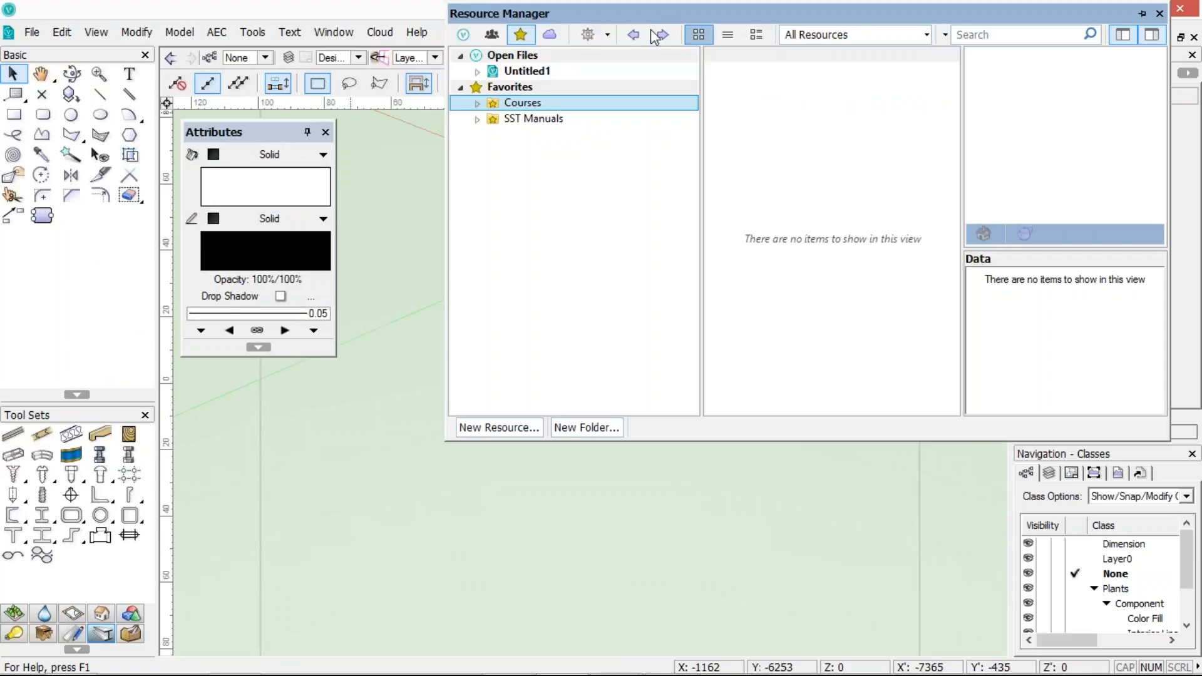
pyautogui.click(592, 36)
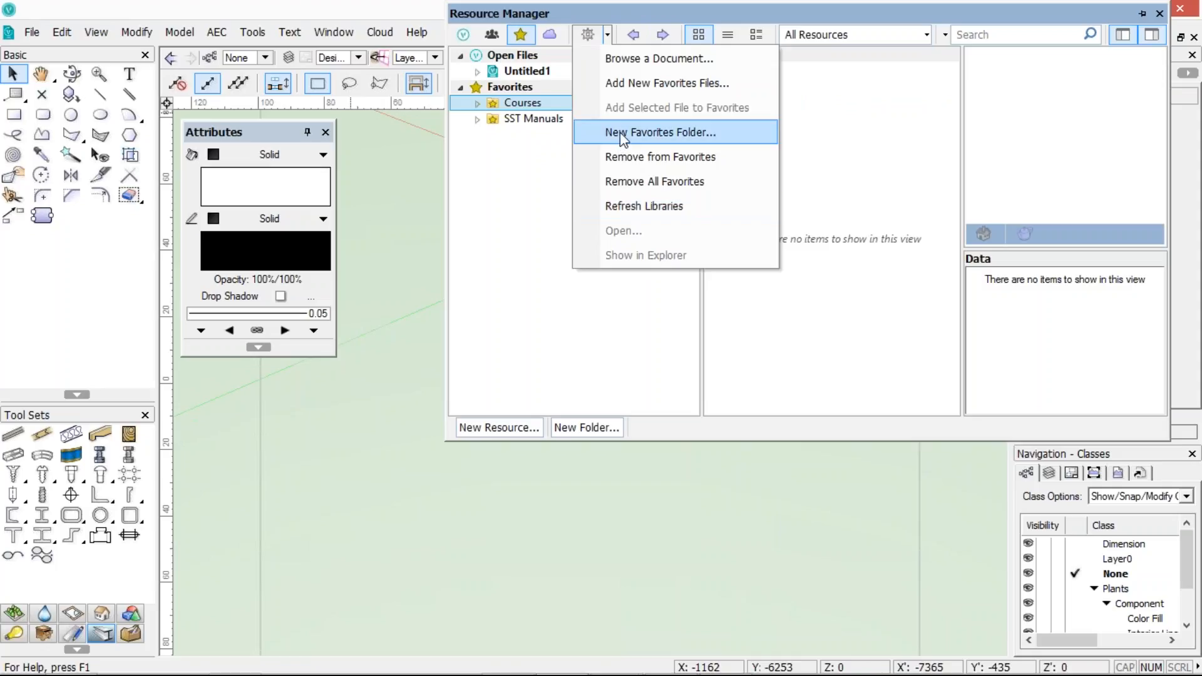
pyautogui.click(629, 75)
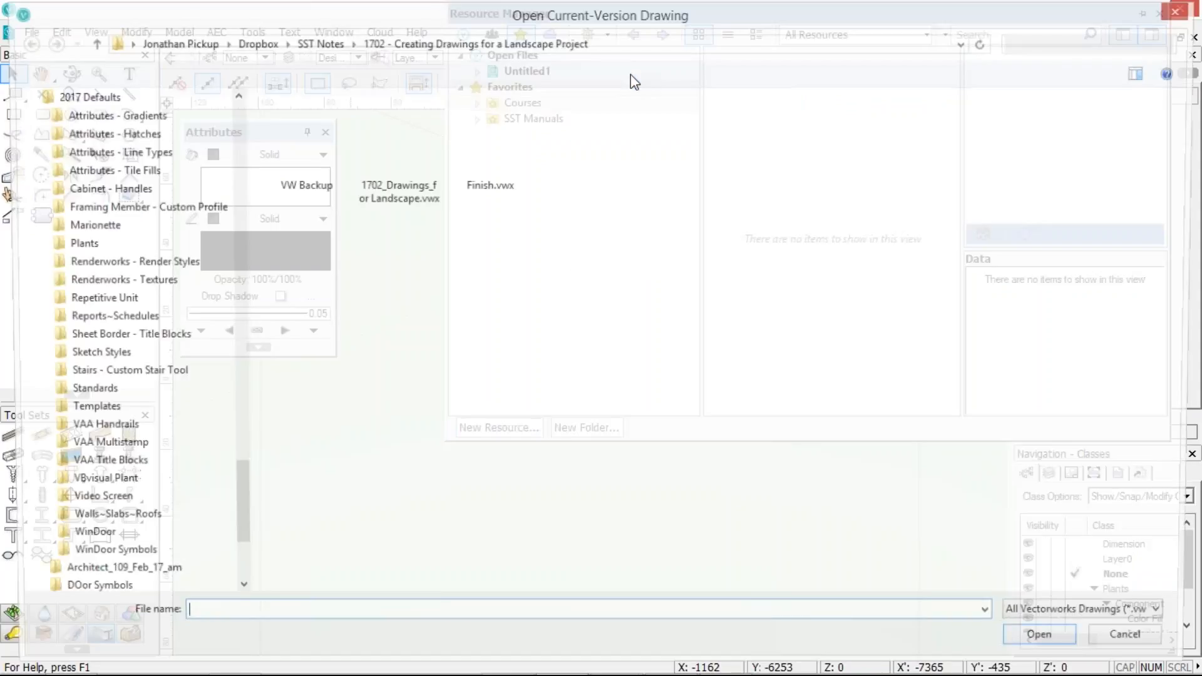
pyautogui.click(319, 44)
pyautogui.click(246, 49)
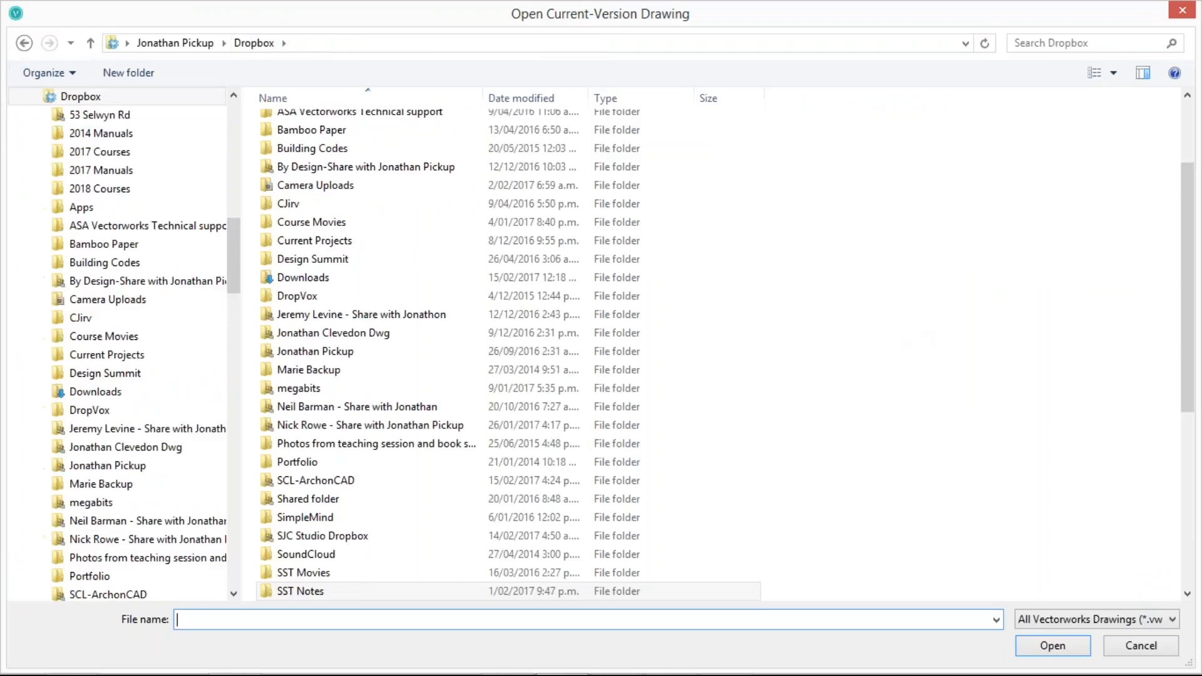
pyautogui.click(269, 537)
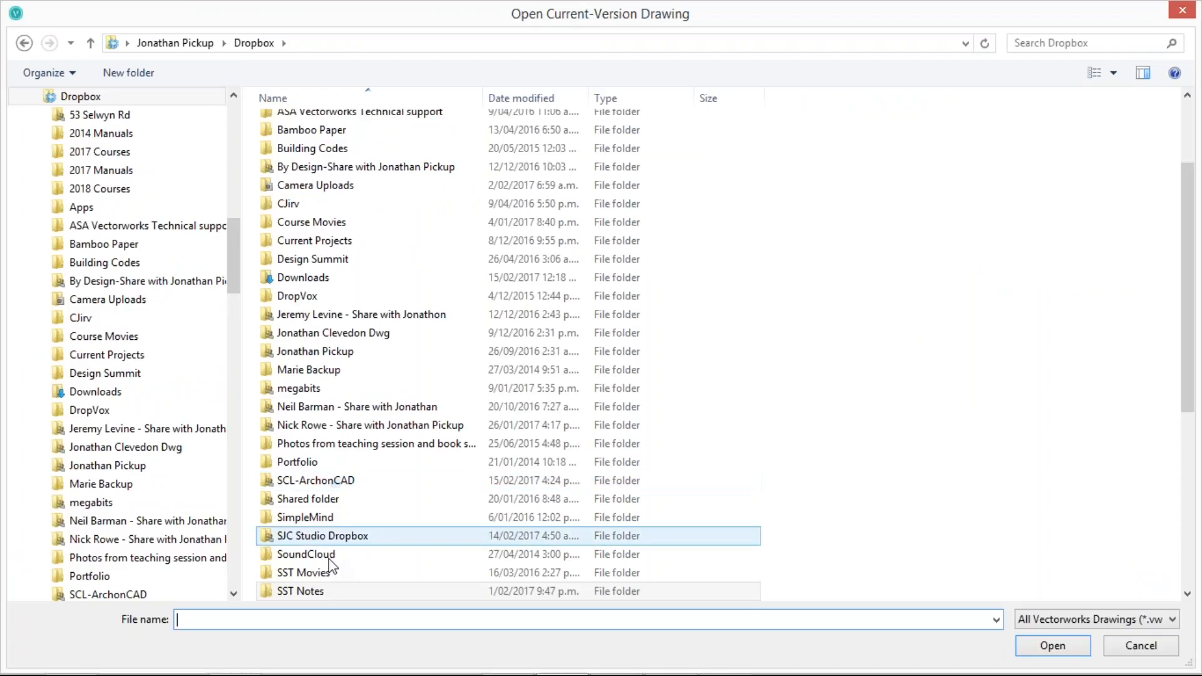
pyautogui.moveTo(1188, 386); pyautogui.dragTo(1176, 576)
pyautogui.click(368, 447)
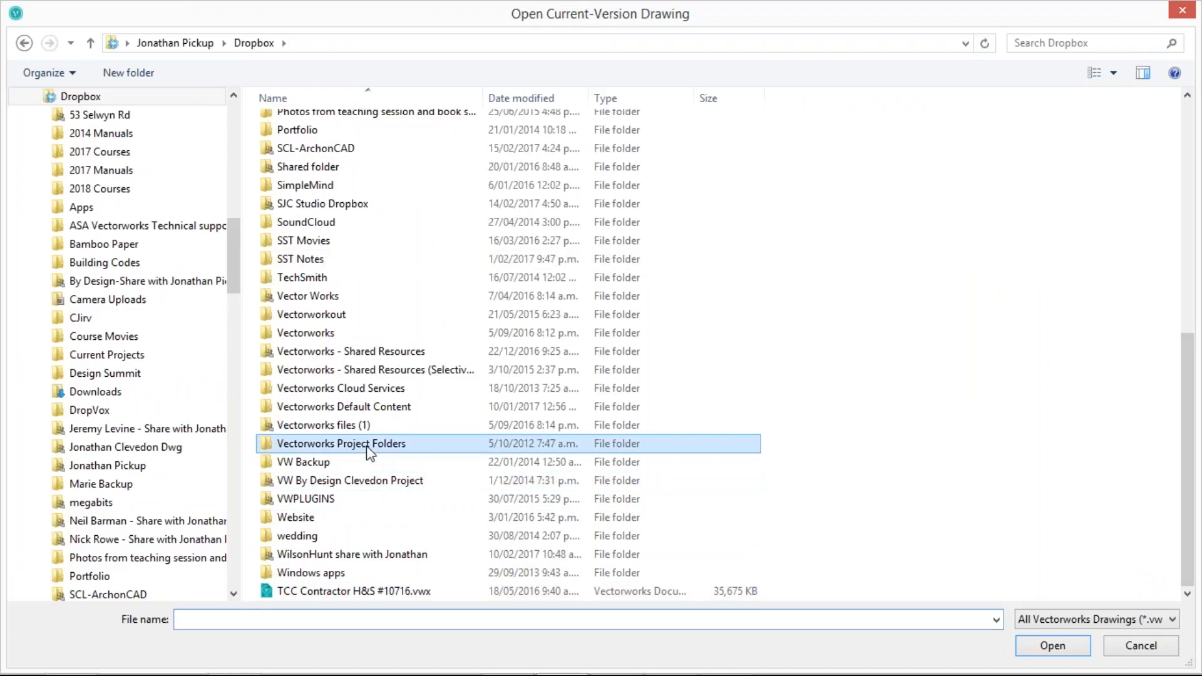
pyautogui.doubleClick(368, 445)
pyautogui.doubleClick(318, 164)
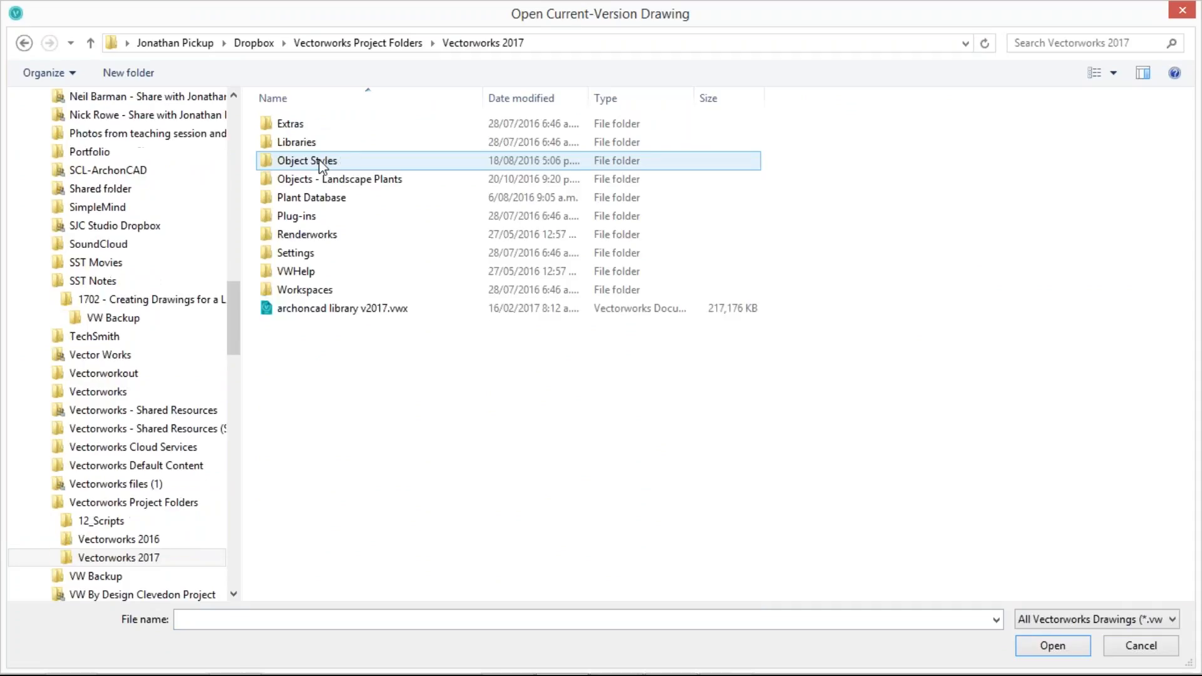
pyautogui.doubleClick(311, 309)
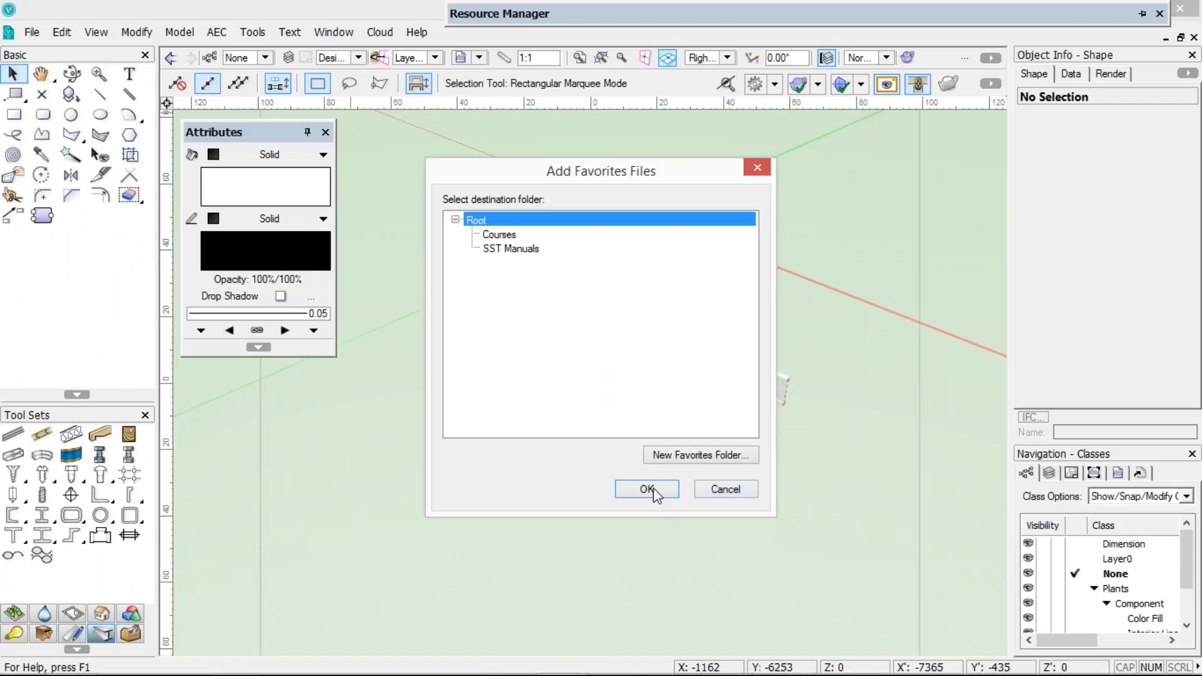
pyautogui.click(647, 489)
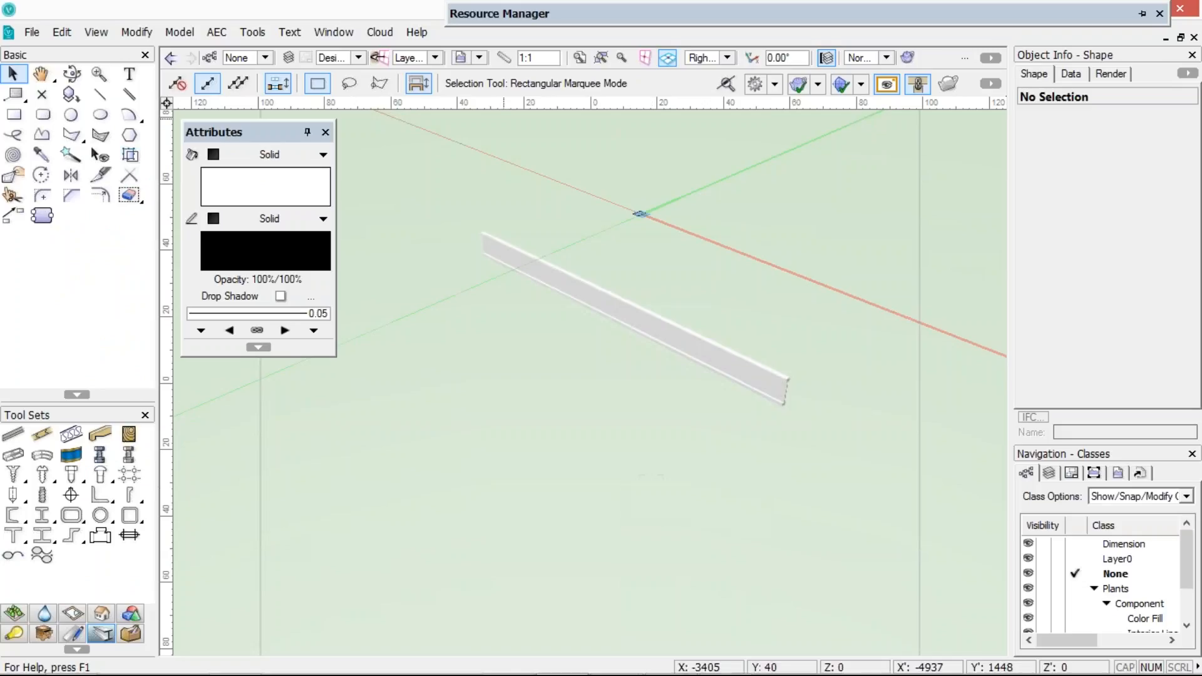
# Activate the Wall tool and browse the archoncad library's wall styles in the Wall Style resource selector
pyautogui.moveTo(504, 7)
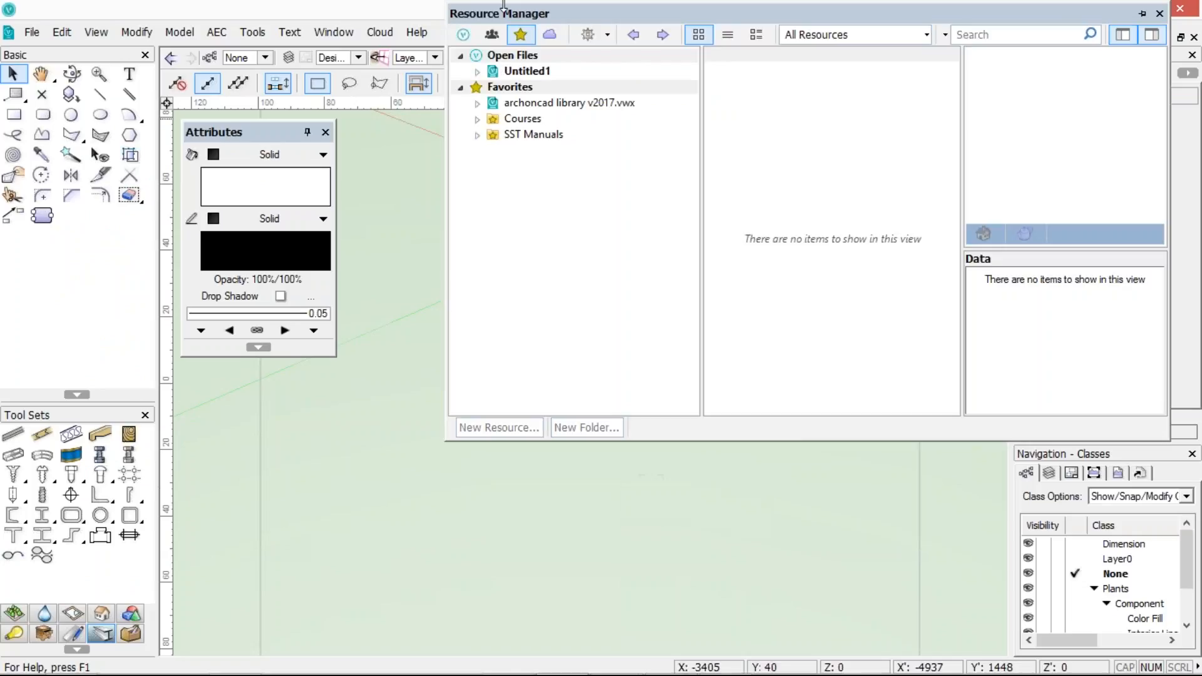
pyautogui.click(506, 110)
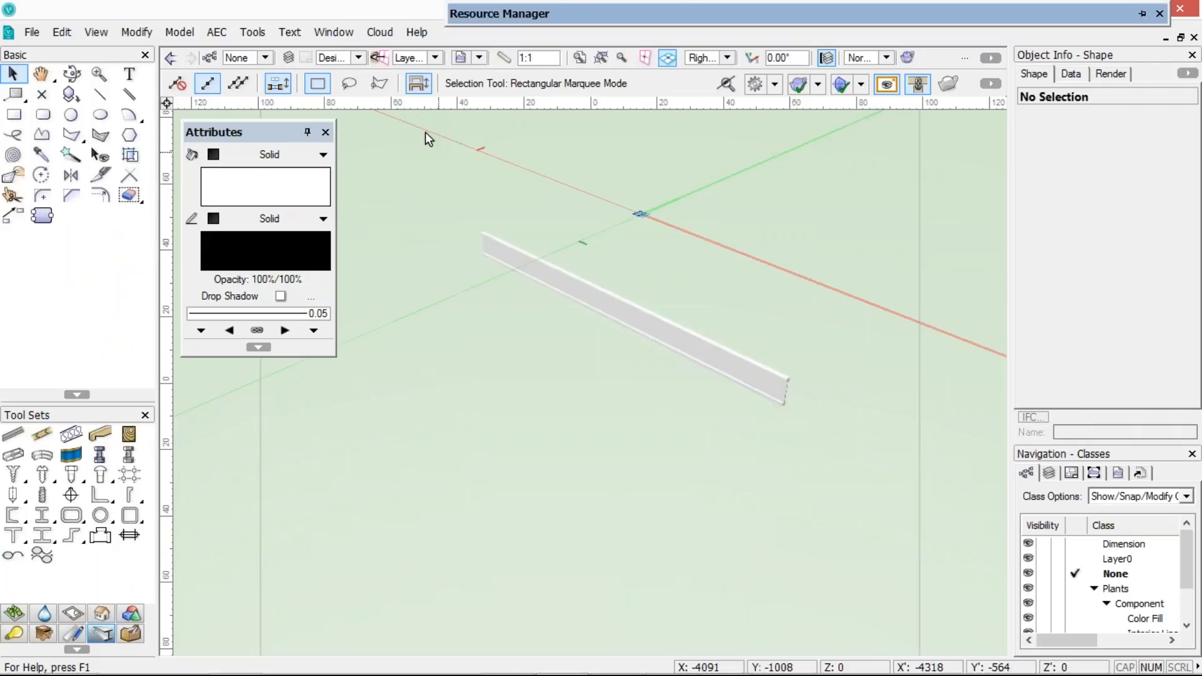
pyautogui.press('9')
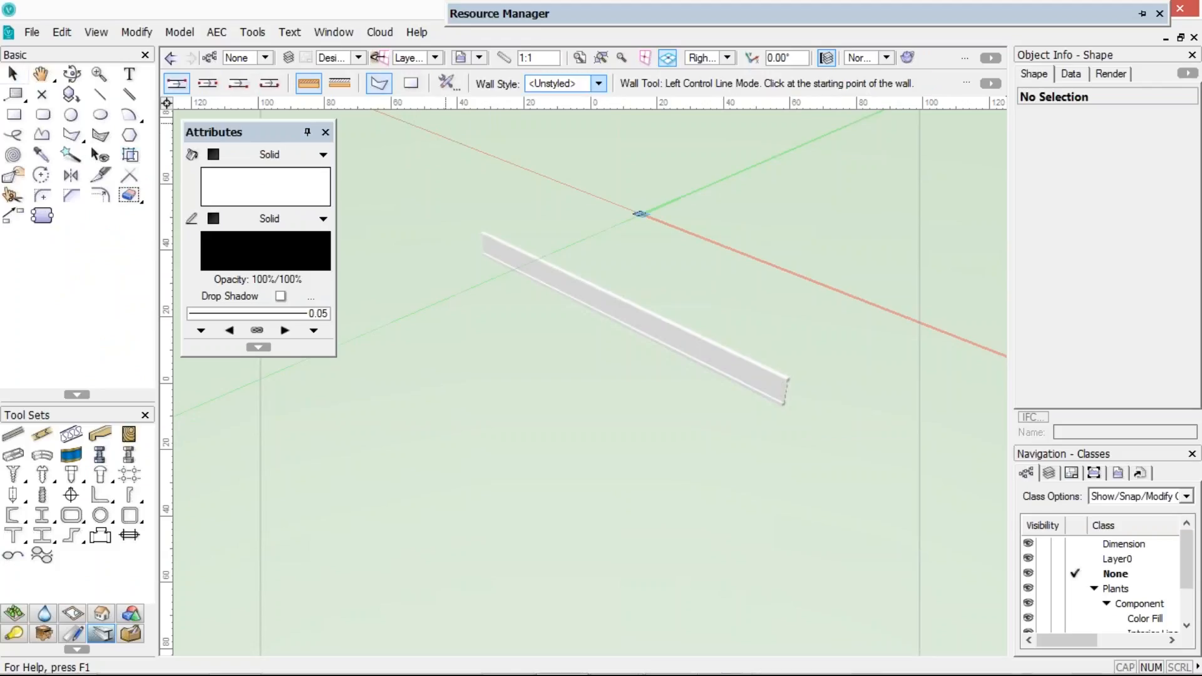
pyautogui.click(599, 83)
pyautogui.click(625, 173)
pyautogui.scroll(-3, 979, 275)
pyautogui.scroll(3, 981, 274)
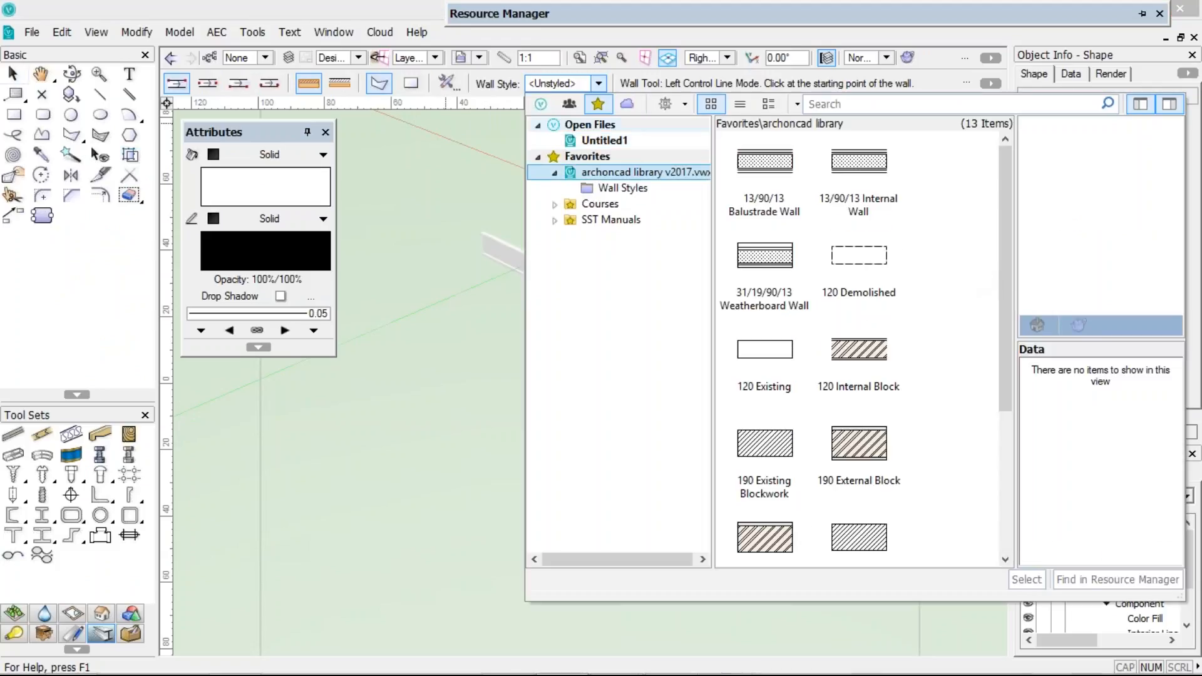
pyautogui.moveTo(505, 19)
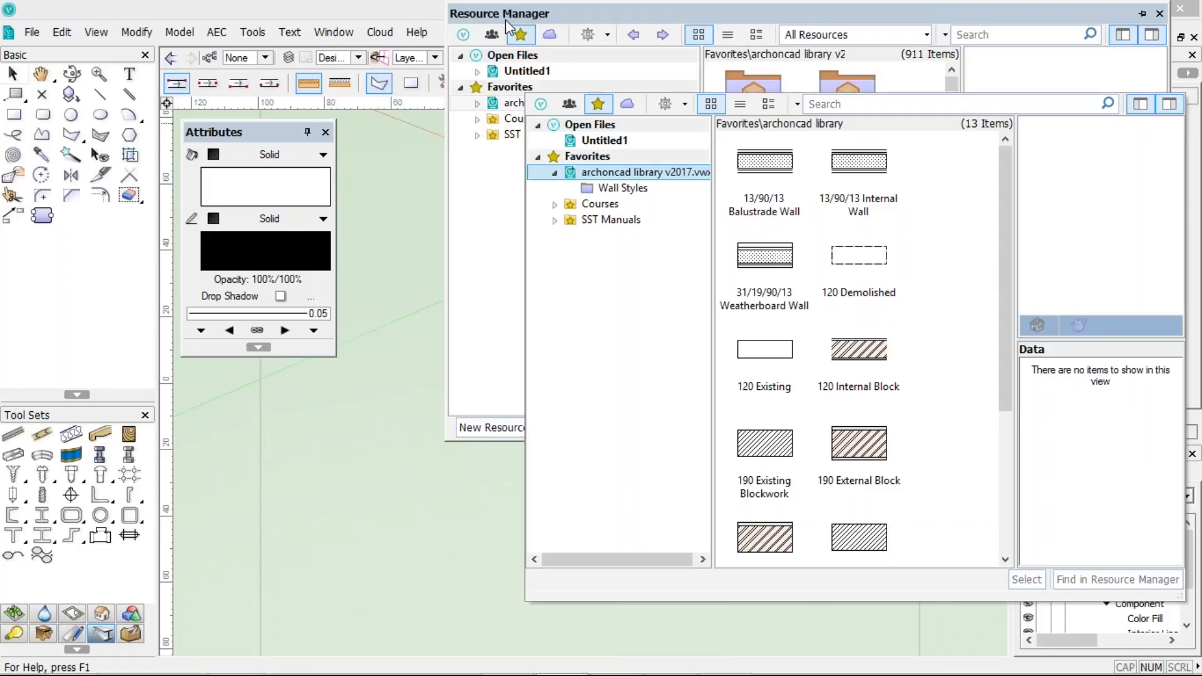
pyautogui.click(570, 5)
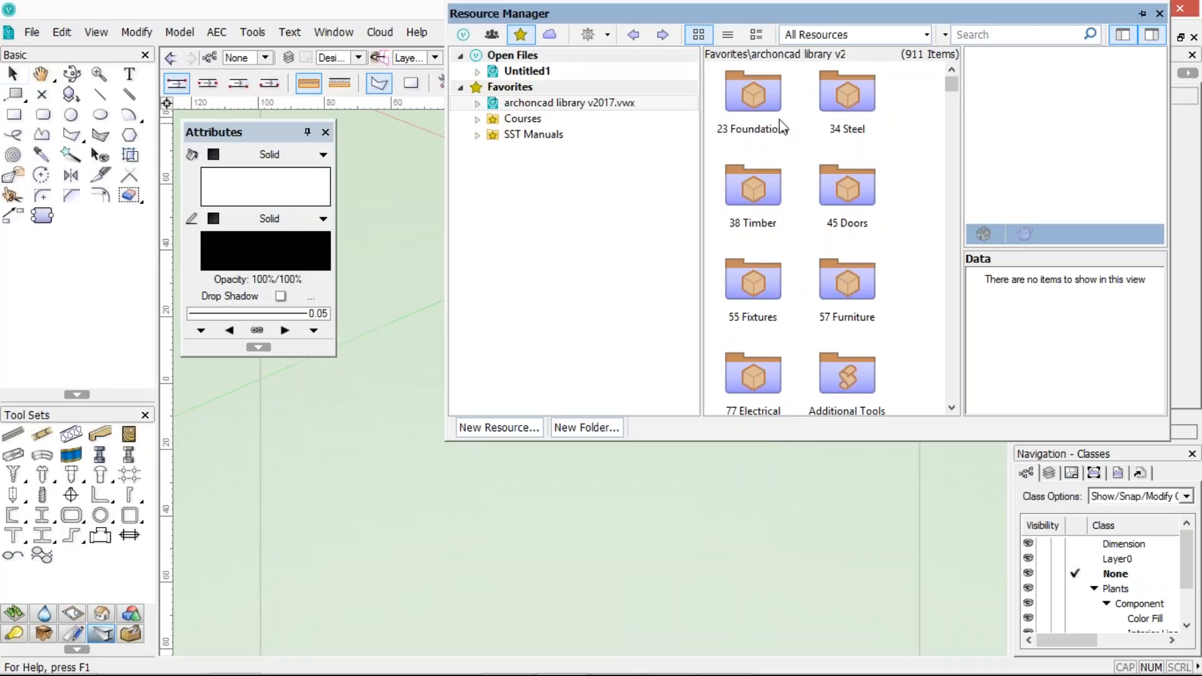
# Add archoncad library v2017.vwx to Favorites once more, placing it at the Root destination folder
pyautogui.click(592, 33)
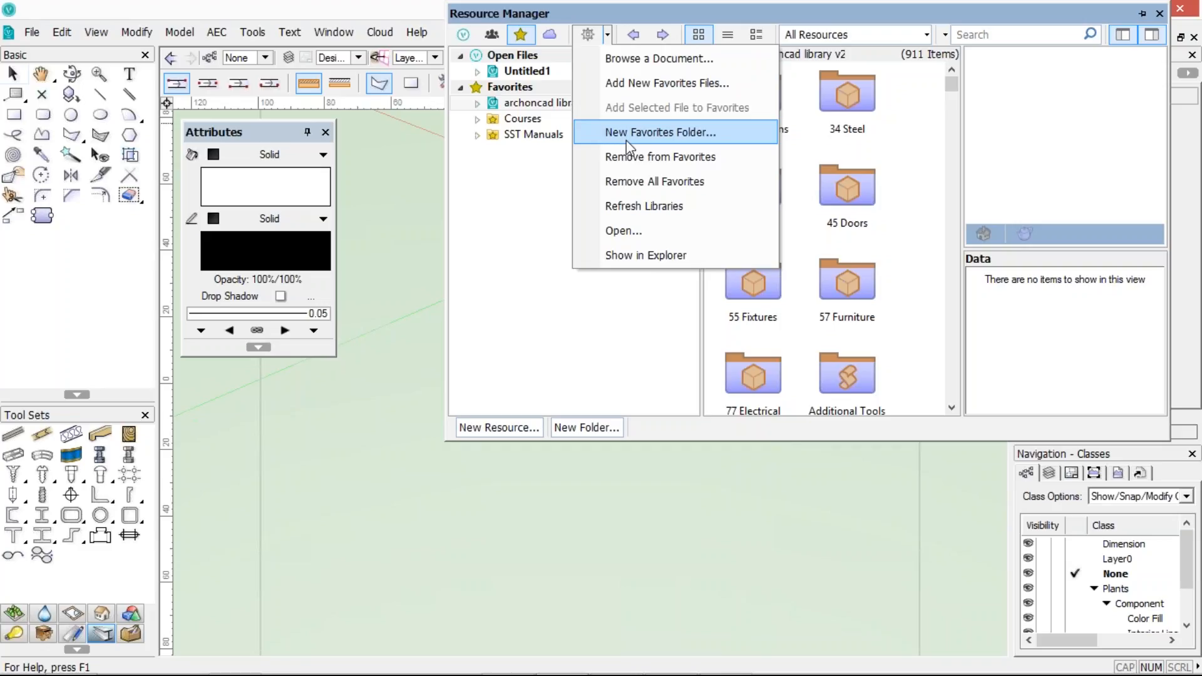
pyautogui.click(640, 74)
pyautogui.click(330, 309)
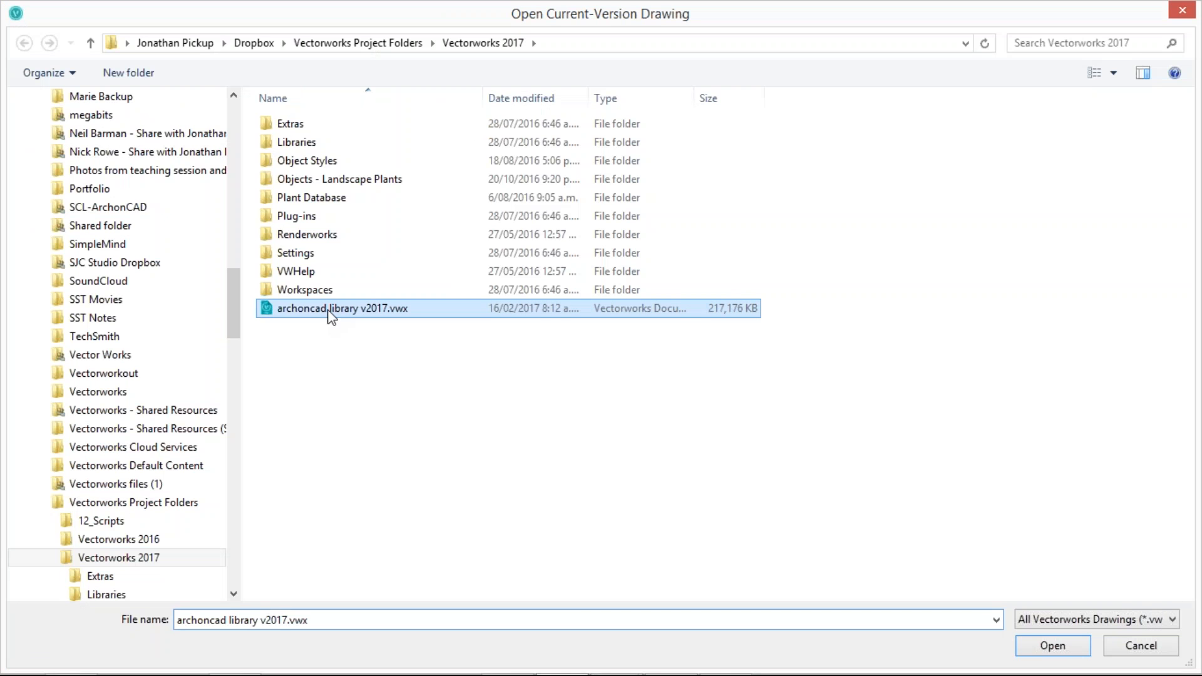
pyautogui.click(1063, 646)
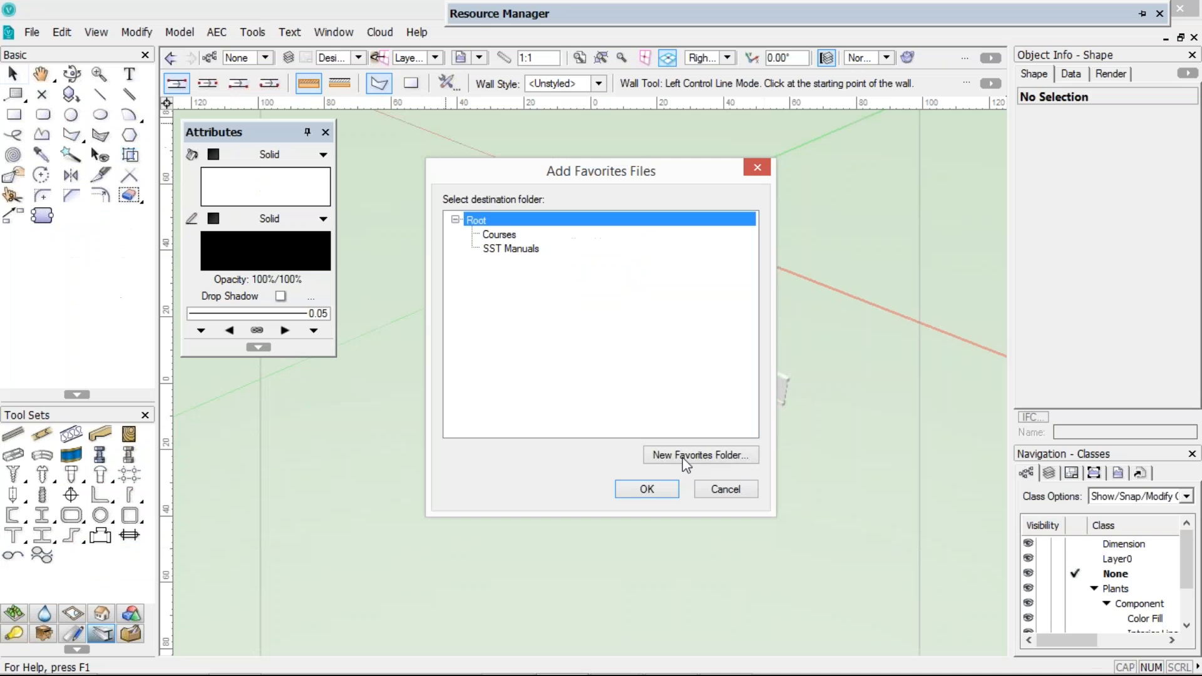
pyautogui.click(491, 237)
pyautogui.click(492, 250)
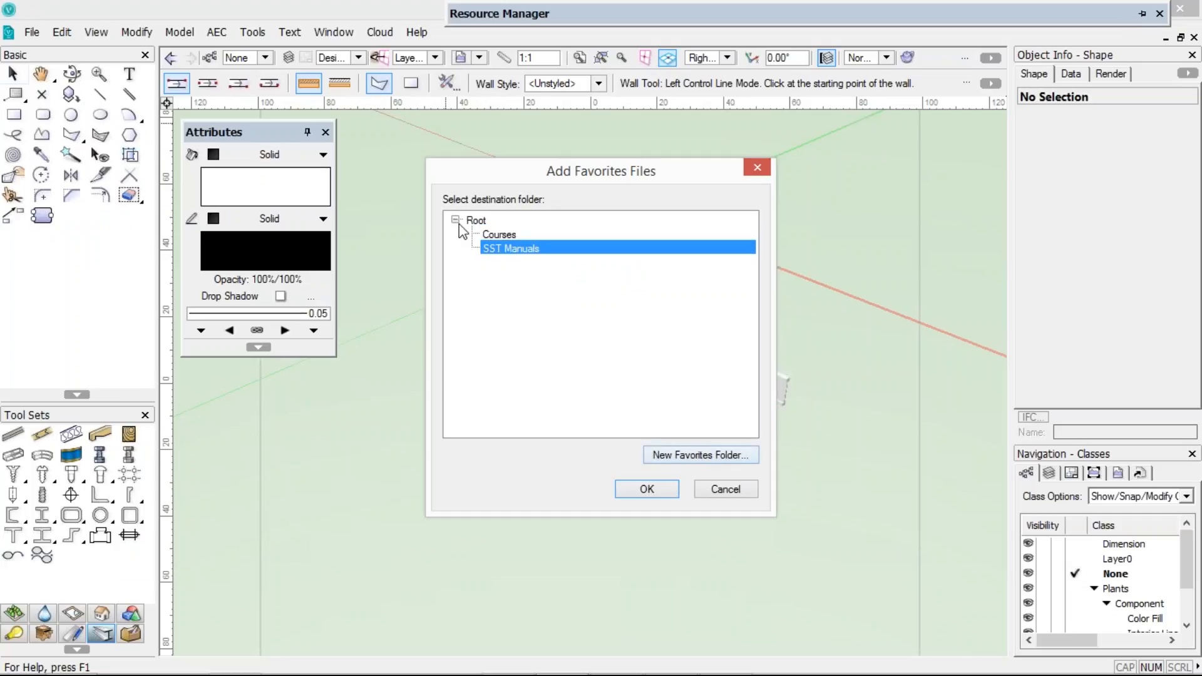
pyautogui.click(476, 221)
pyautogui.click(647, 489)
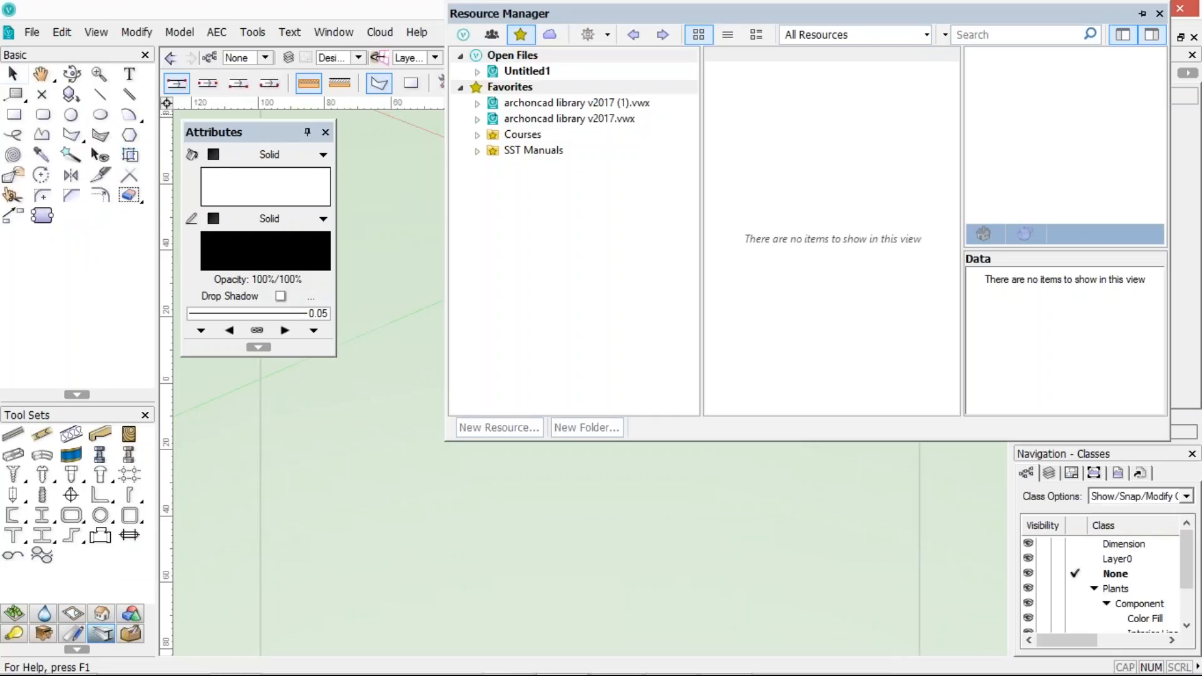
# Remove the duplicate archoncad library v2017.vwx entry from Favorites in the Resource Manager
pyautogui.click(545, 104)
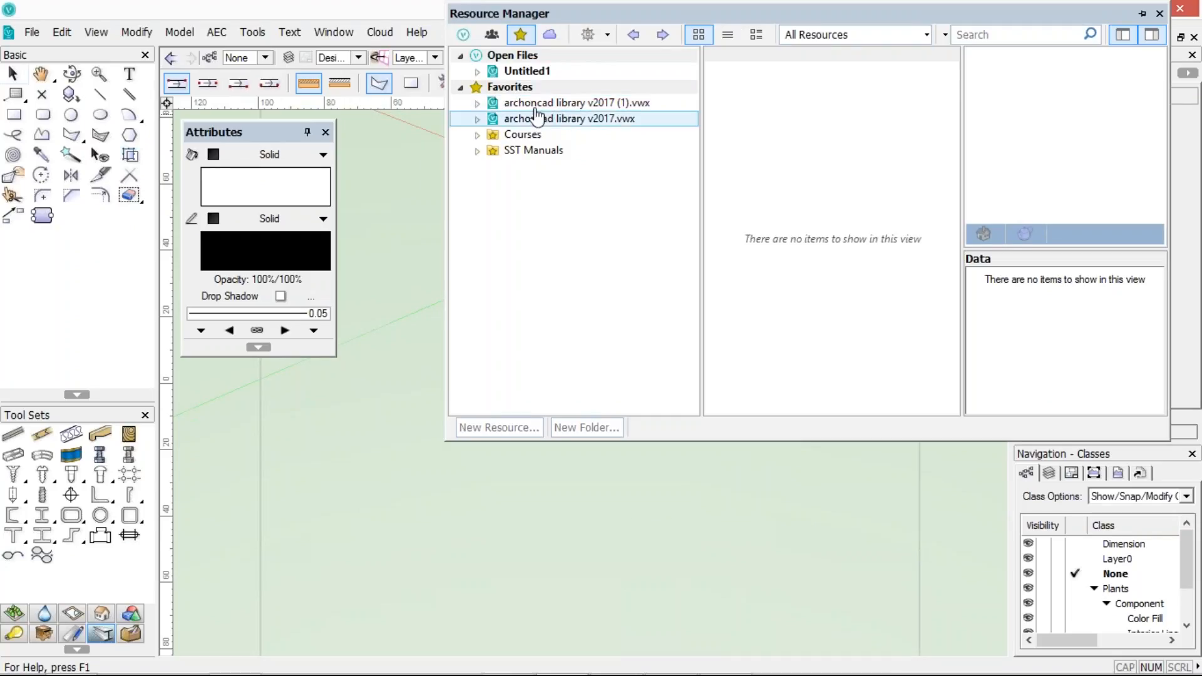
pyautogui.rightClick(538, 107)
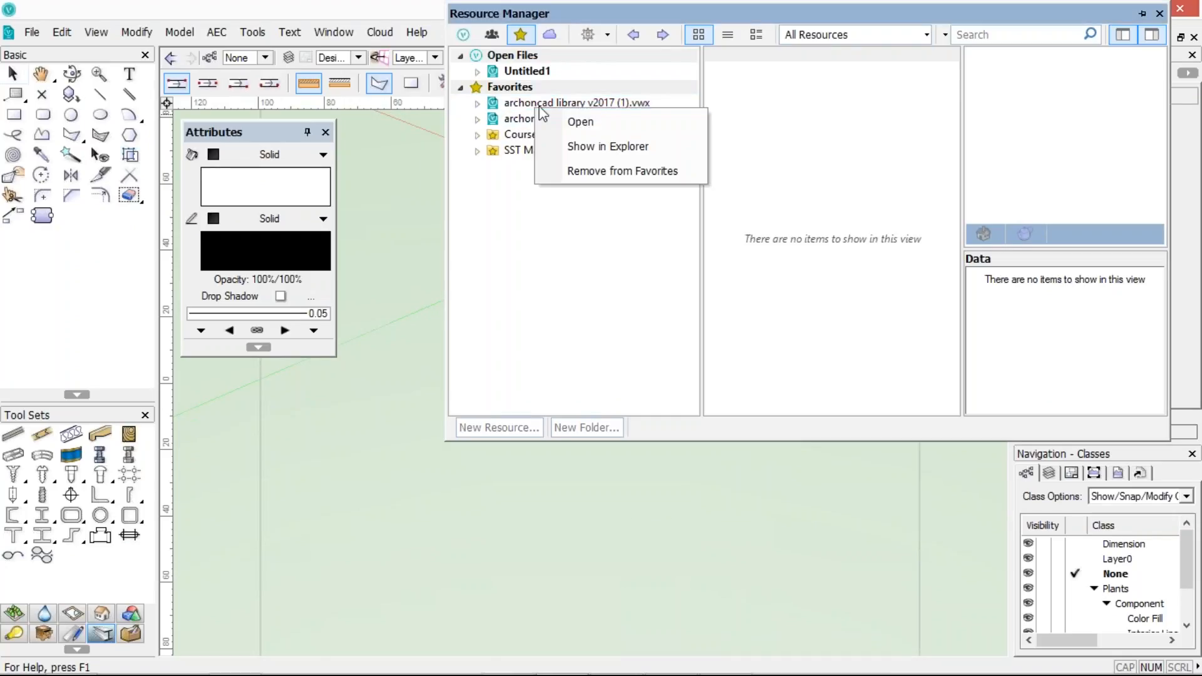
pyautogui.click(565, 171)
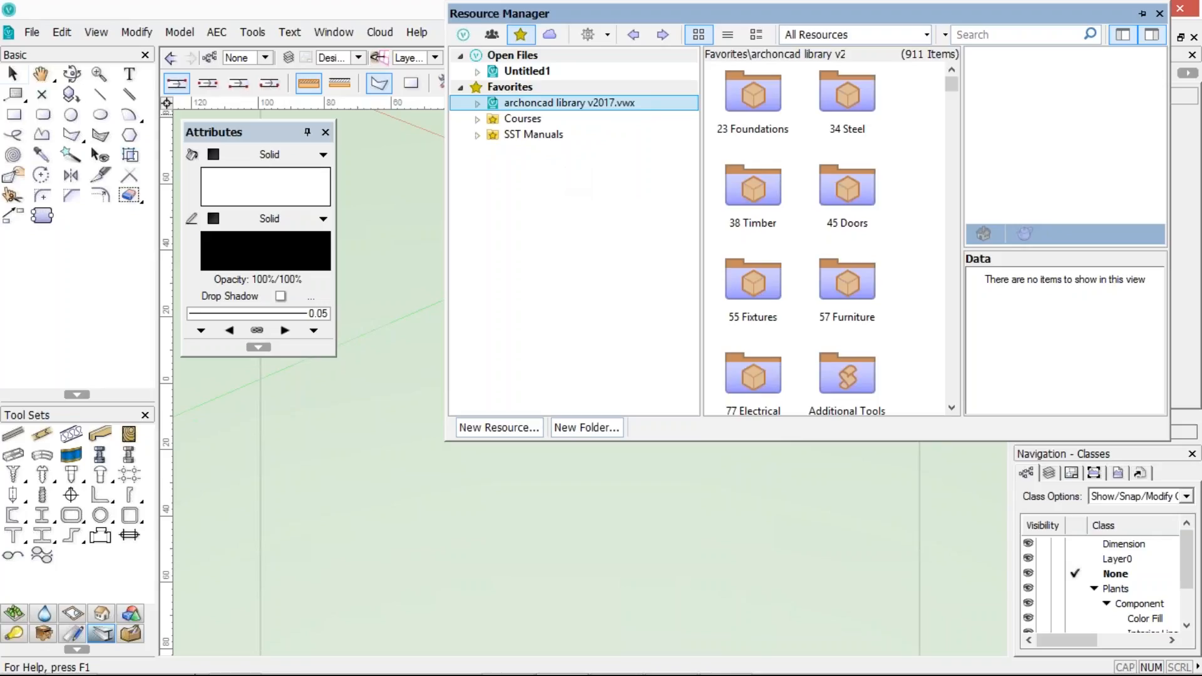
# Switch to the Chrome browser showing the archoncad.com courses page
pyautogui.moveTo(361, 674)
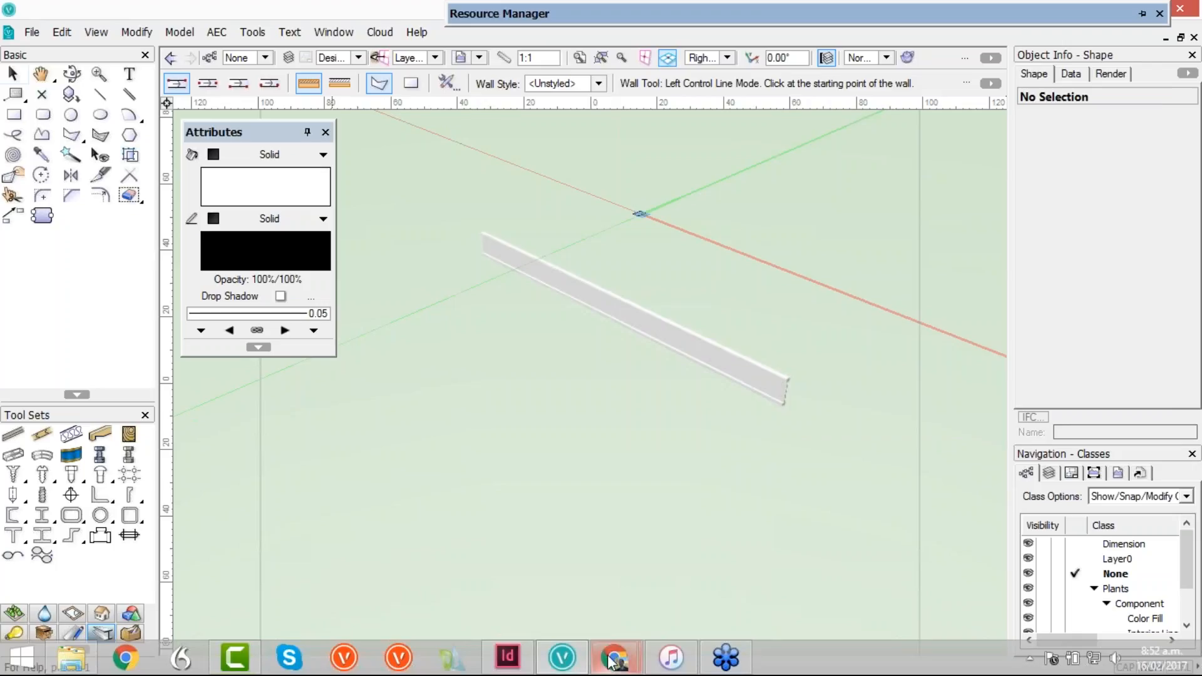
pyautogui.moveTo(613, 657)
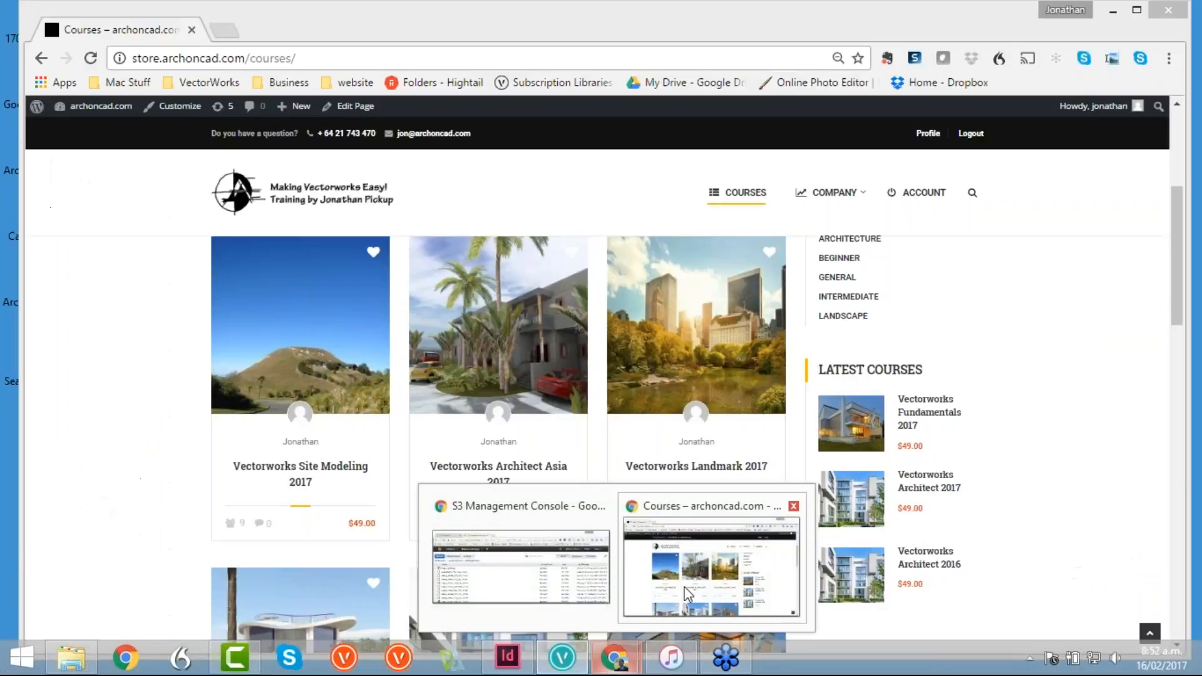
pyautogui.click(684, 585)
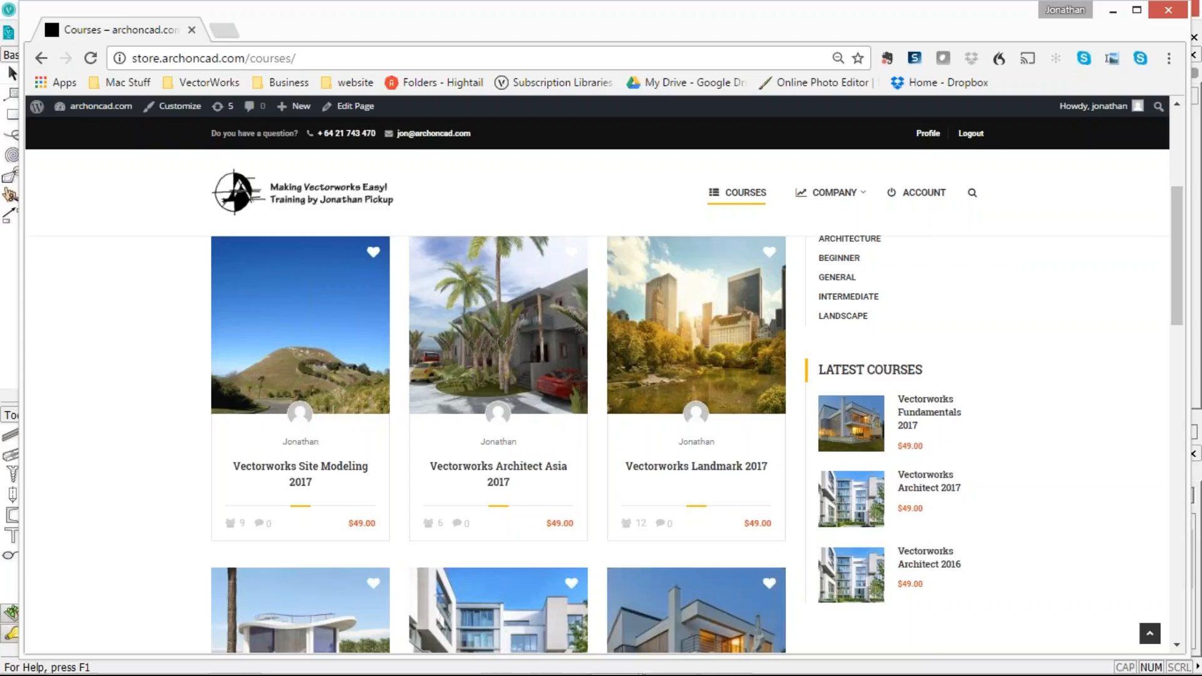
pyautogui.moveTo(1170, 248)
pyautogui.mouseDown()
pyautogui.moveTo(1170, 318)
pyautogui.moveTo(1184, 263)
pyautogui.mouseUp()
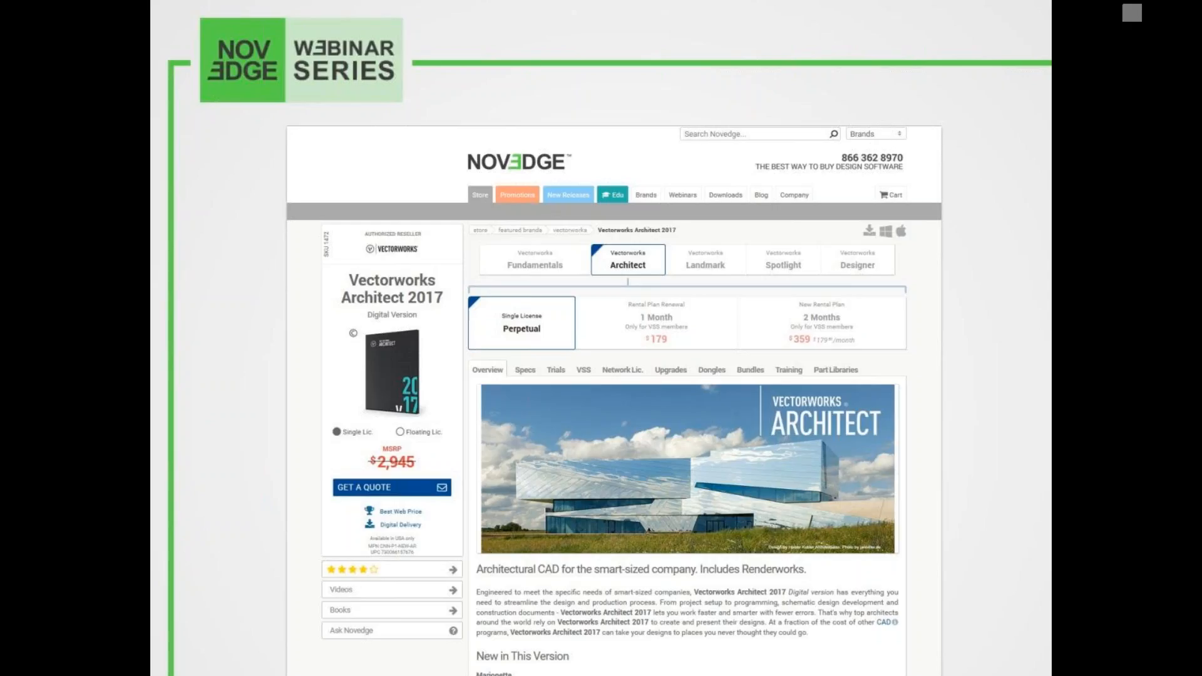
pyautogui.press('Right')
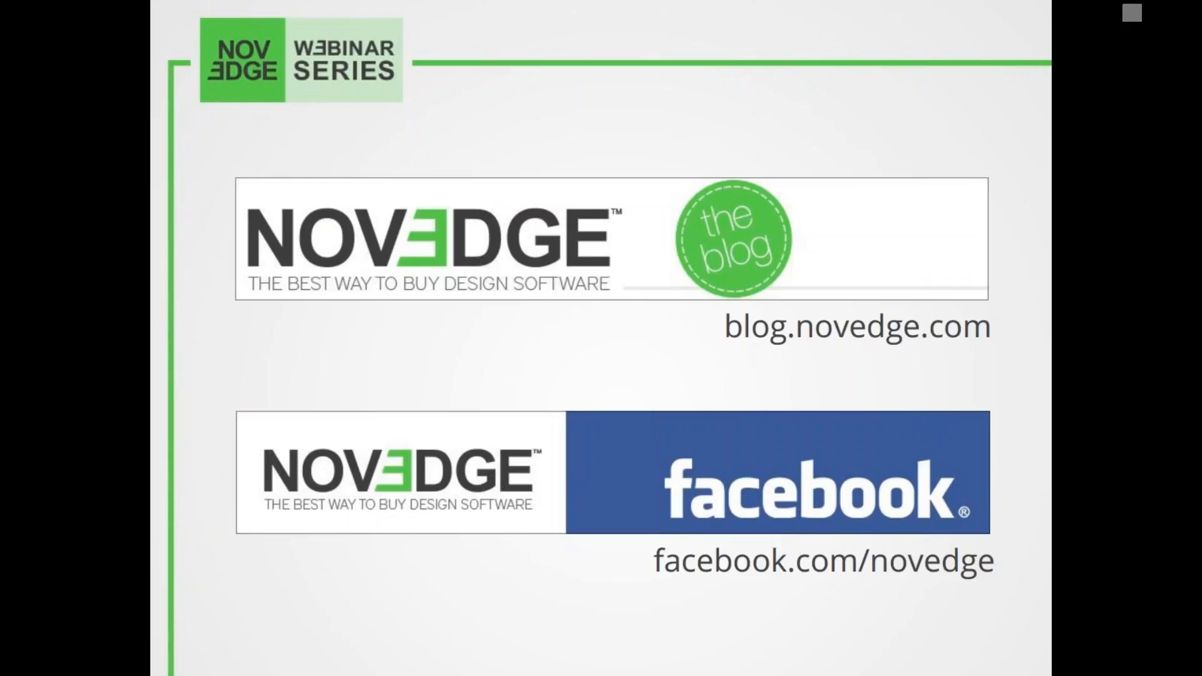
pyautogui.press('Right')
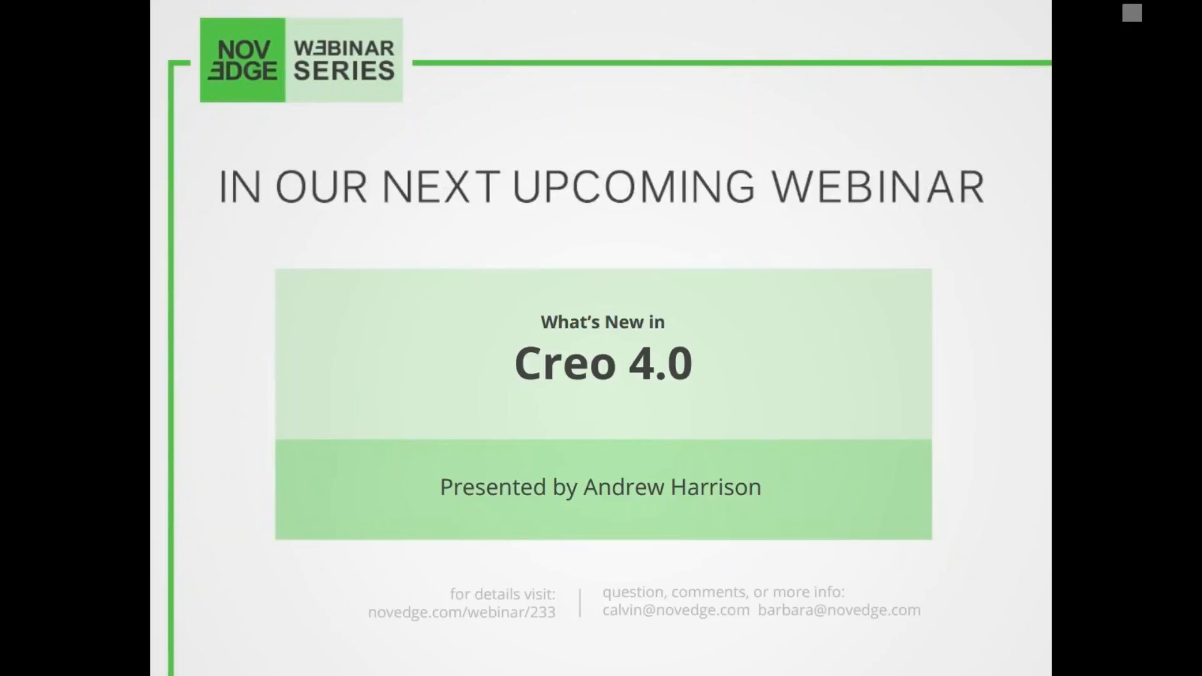
pyautogui.press('Right')
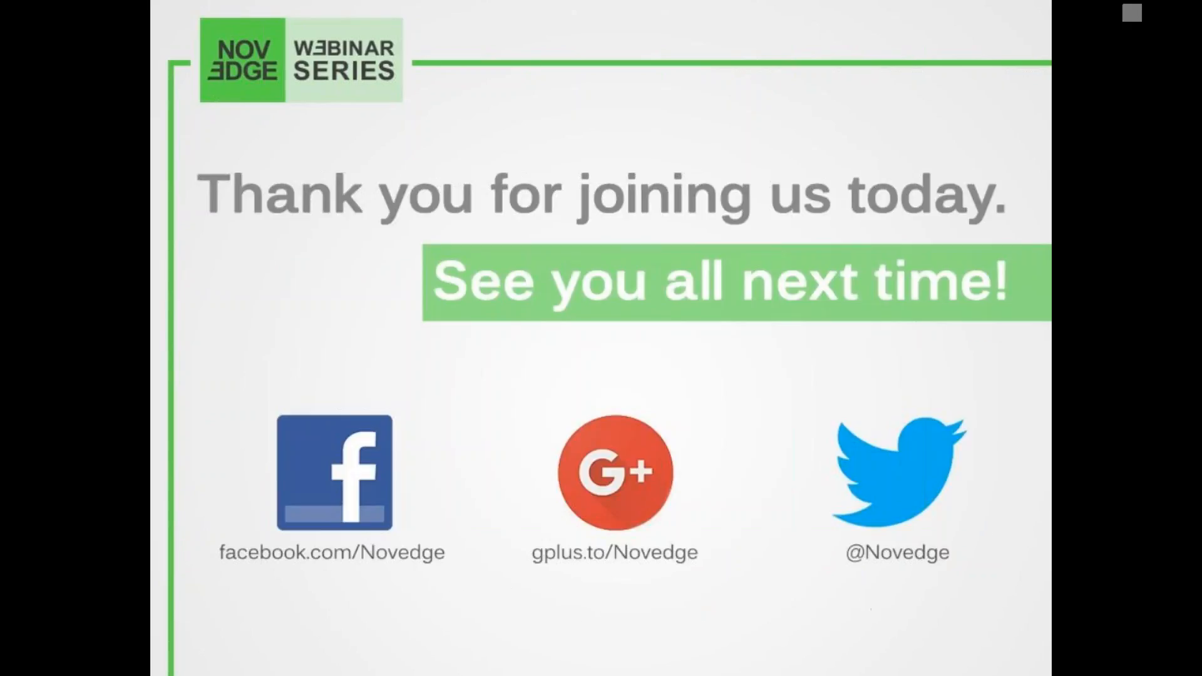